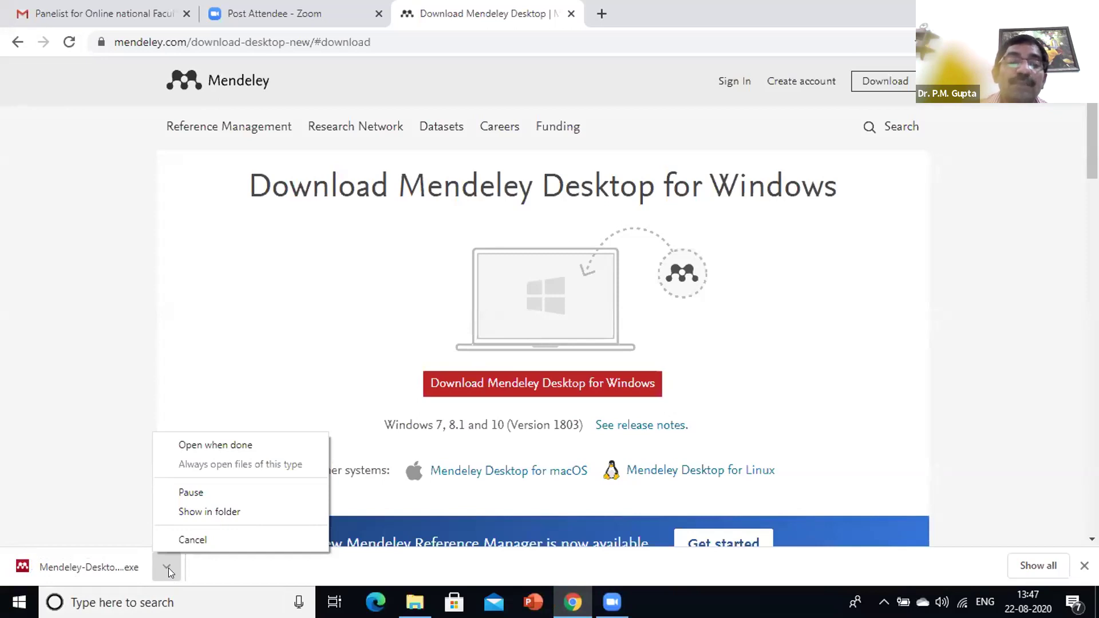
# Show the downloaded installer in Downloads and launch Mendeley-Desktop-1.19.4-win32
pyautogui.click(207, 512)
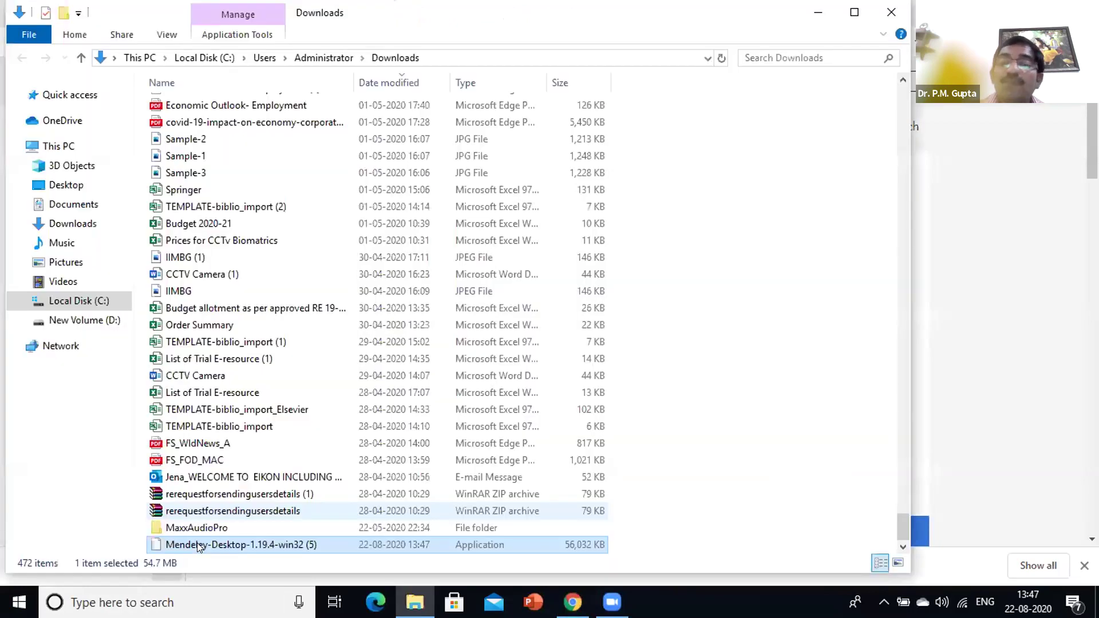
pyautogui.doubleClick(199, 545)
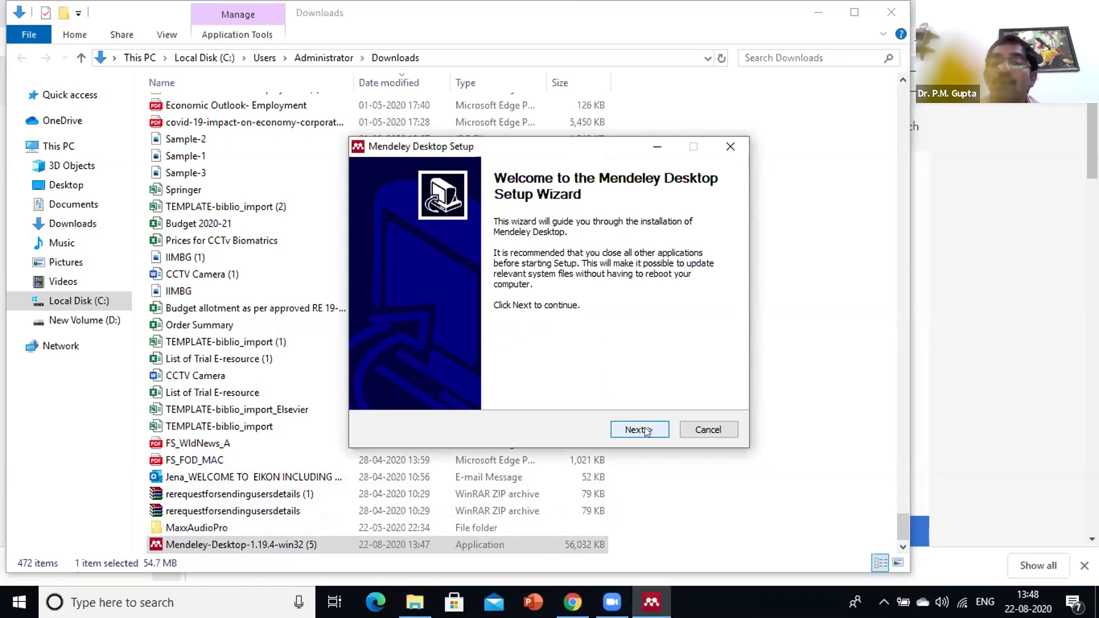
# Install Mendeley Desktop with the default folder and shortcuts, finishing with 'Run Mendeley Desktop' ticked
pyautogui.click(646, 431)
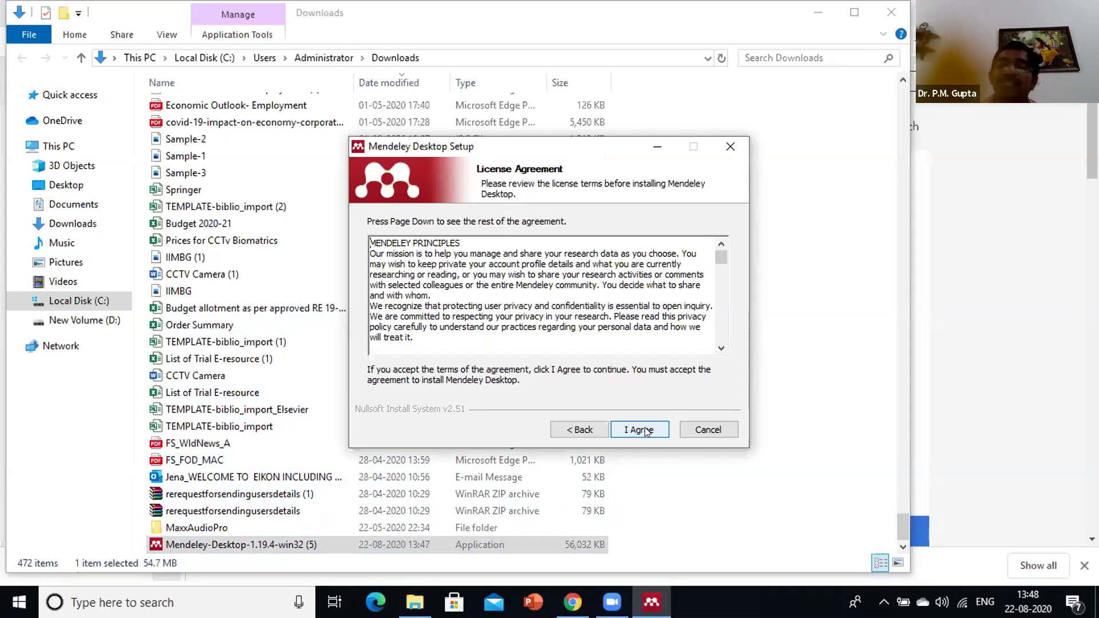
pyautogui.click(646, 431)
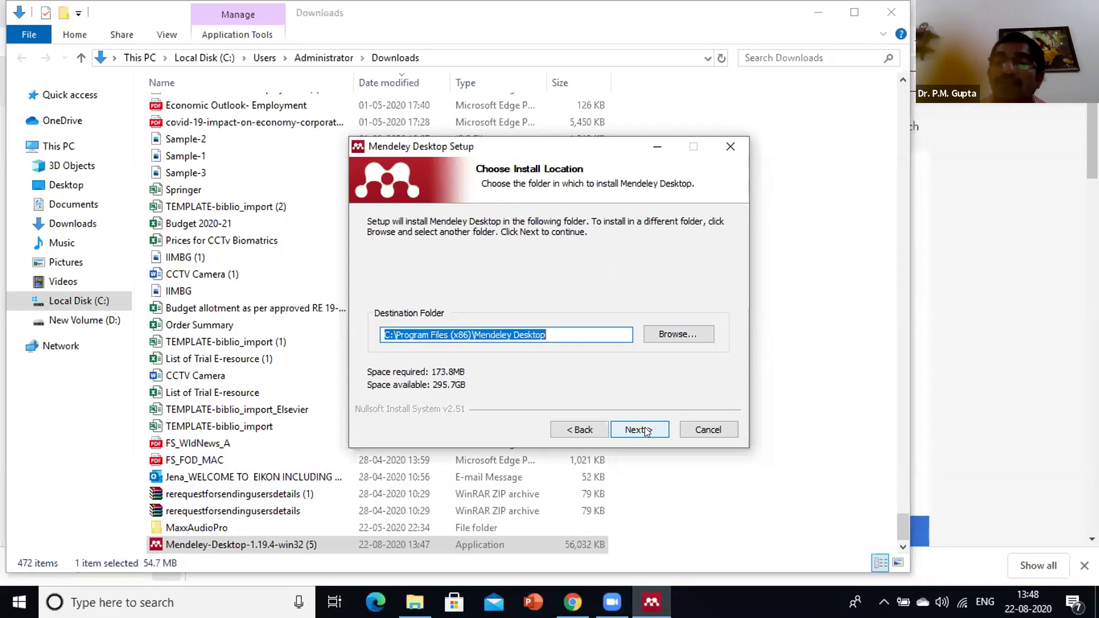
pyautogui.click(645, 431)
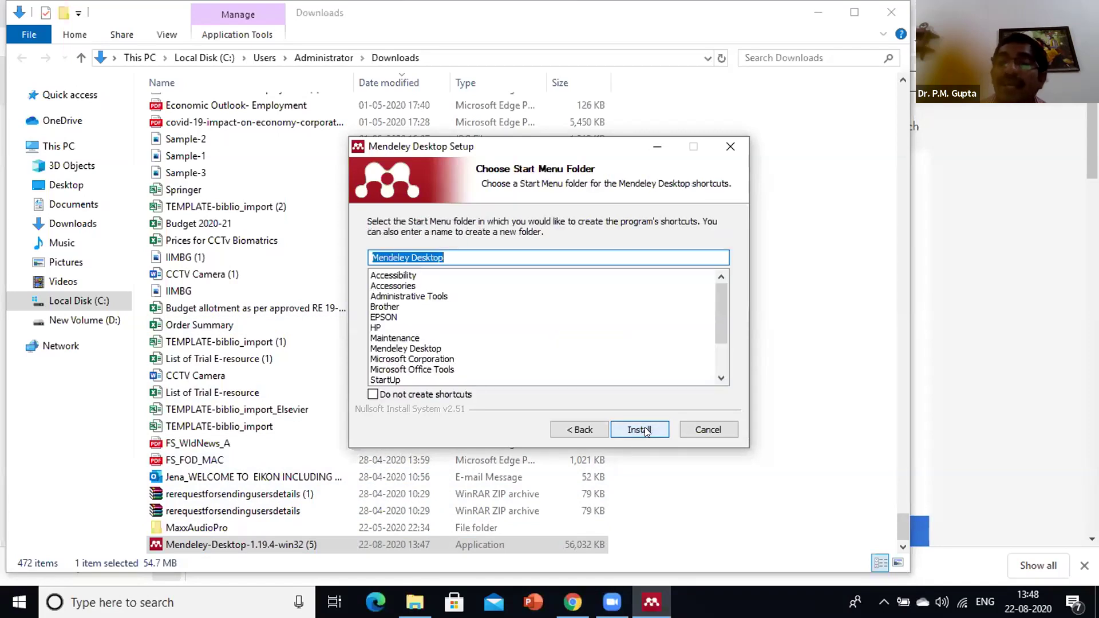
pyautogui.click(648, 430)
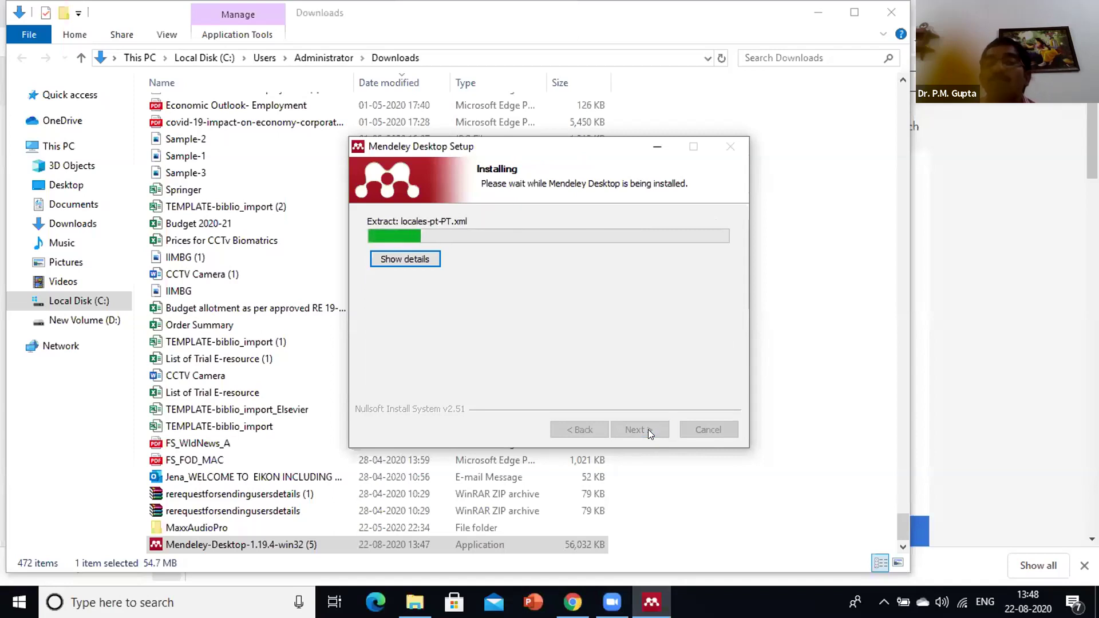
pyautogui.click(648, 430)
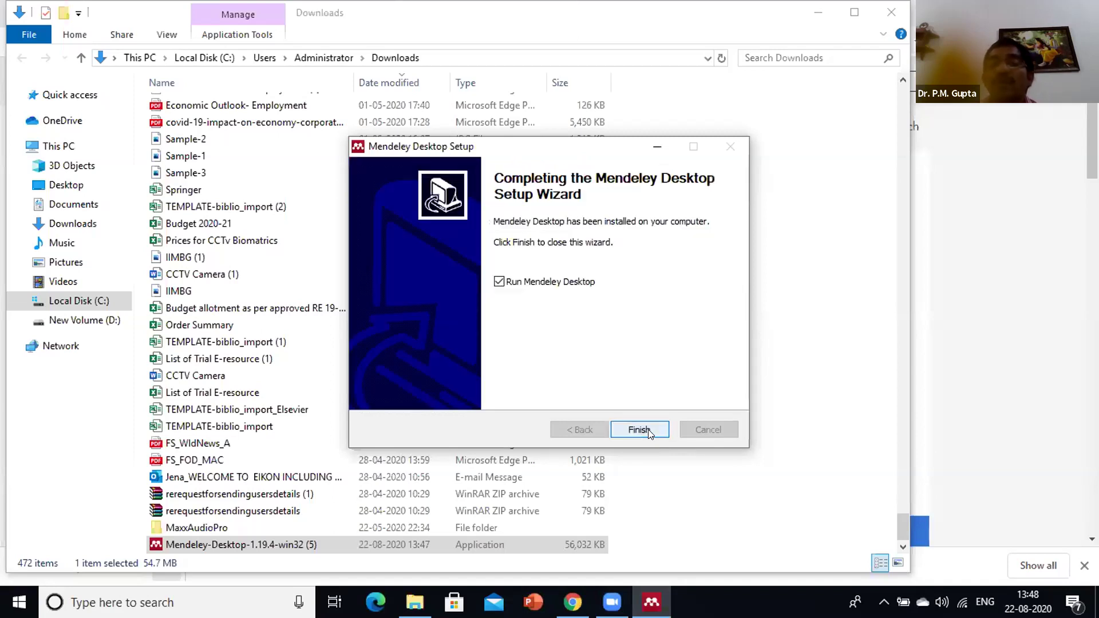
pyautogui.click(649, 430)
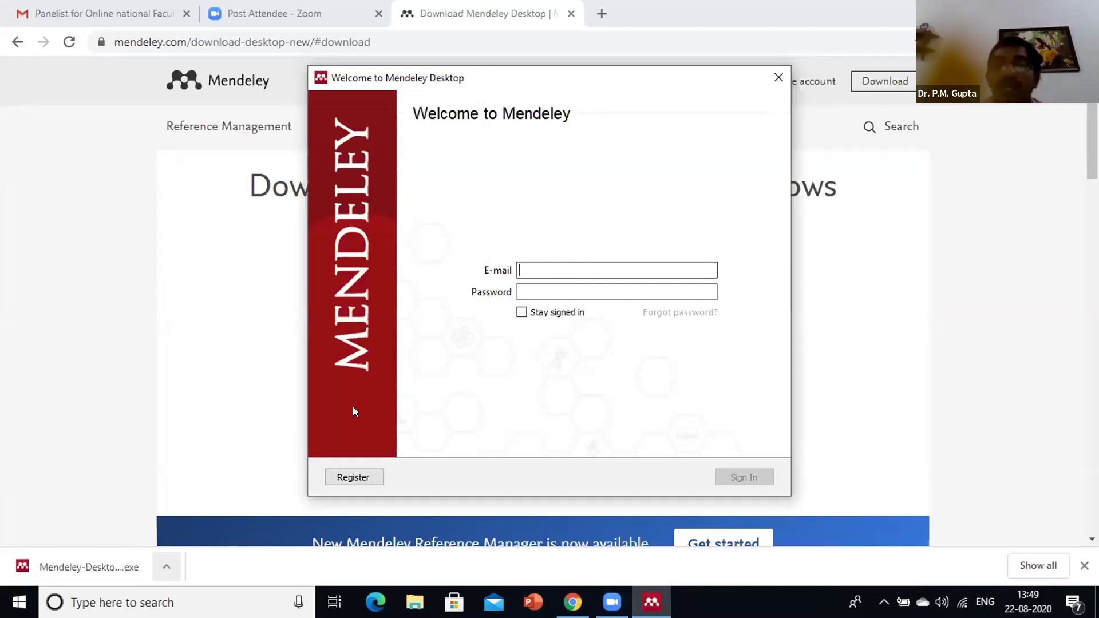
# Log out of the mendeley.com account, then choose Create account to reach the Elsevier sign-in
pyautogui.click(354, 478)
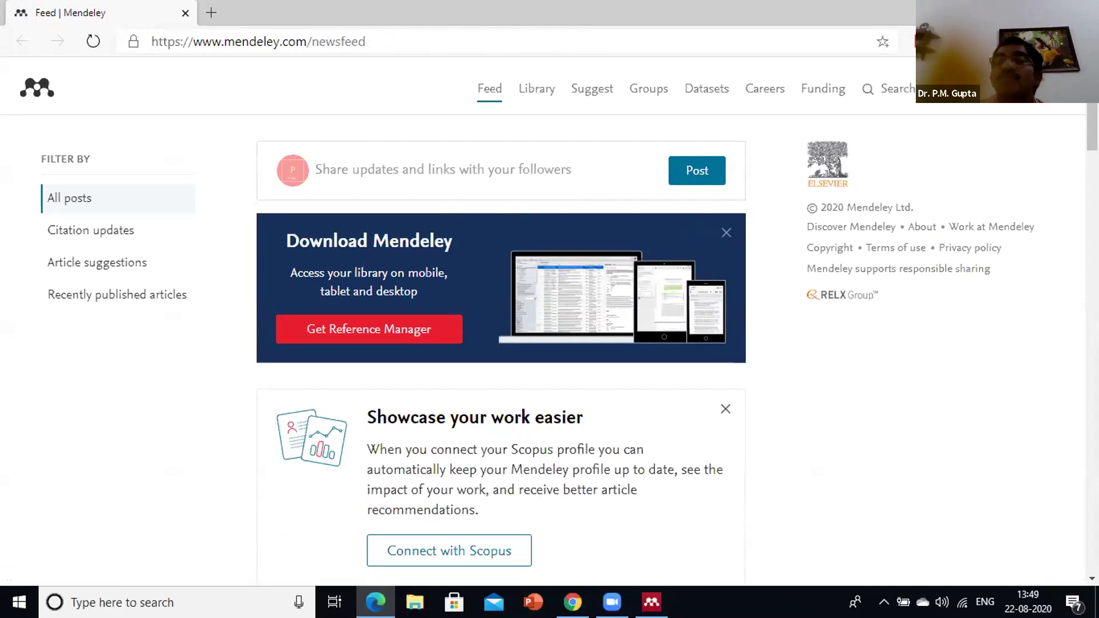
pyautogui.click(1069, 88)
pyautogui.moveTo(1030, 104)
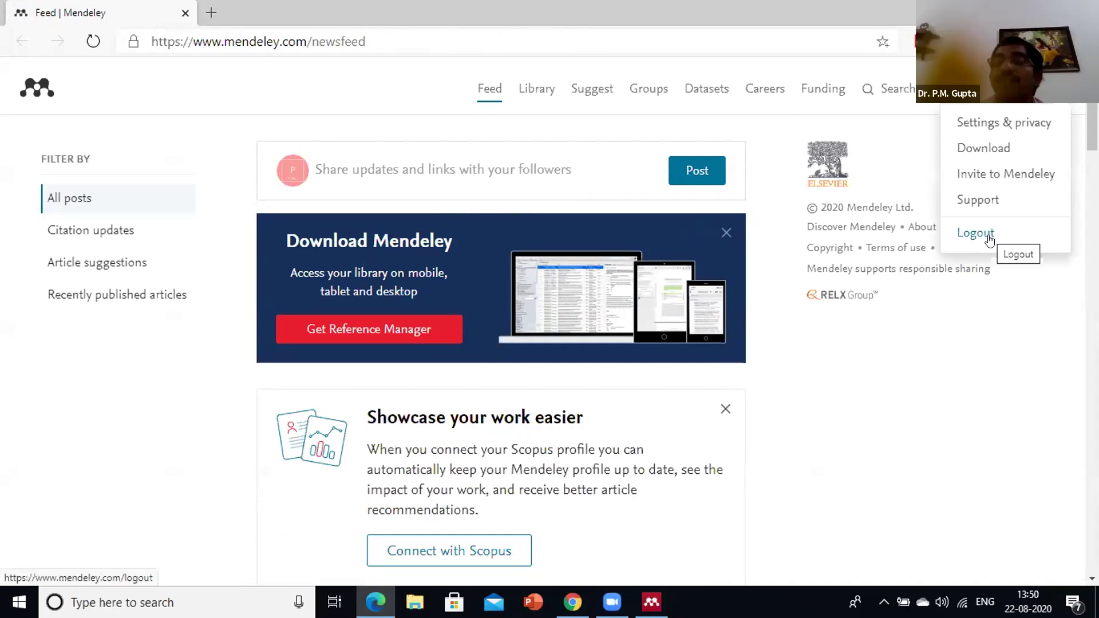
pyautogui.click(989, 238)
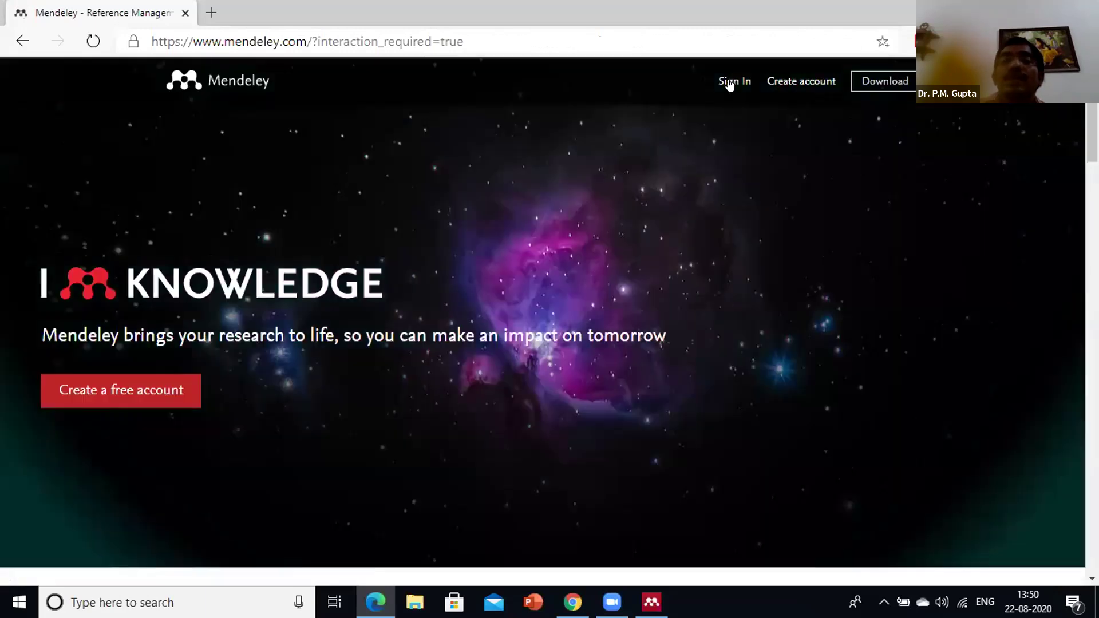
pyautogui.click(795, 83)
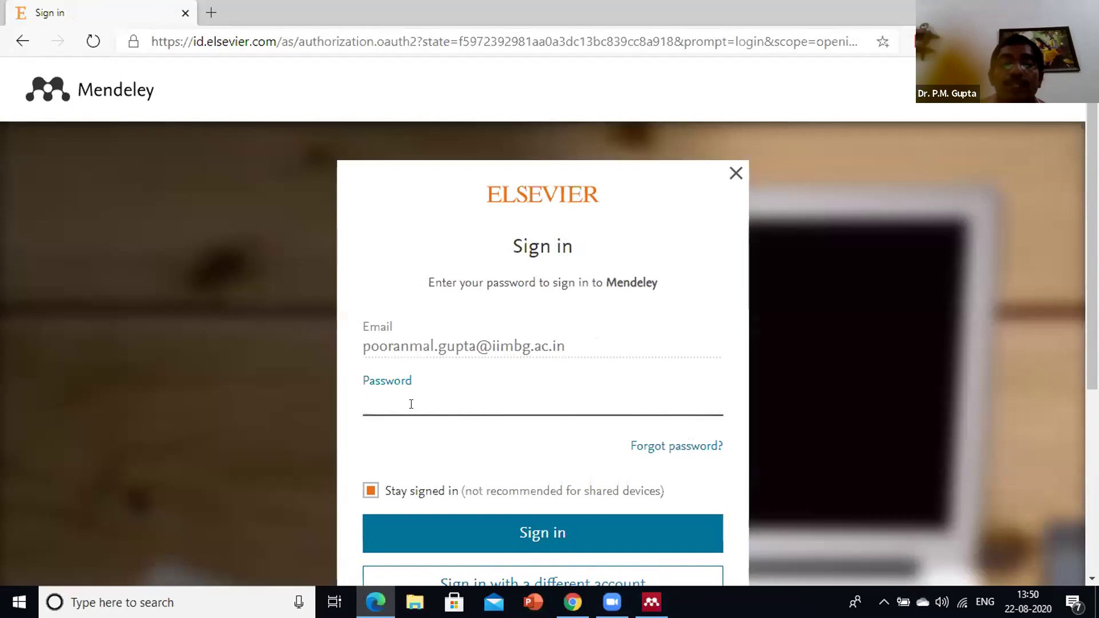
# Enter the account password, retyping it after a mistake, and sign in on the Elsevier page
pyautogui.write('•••••••')
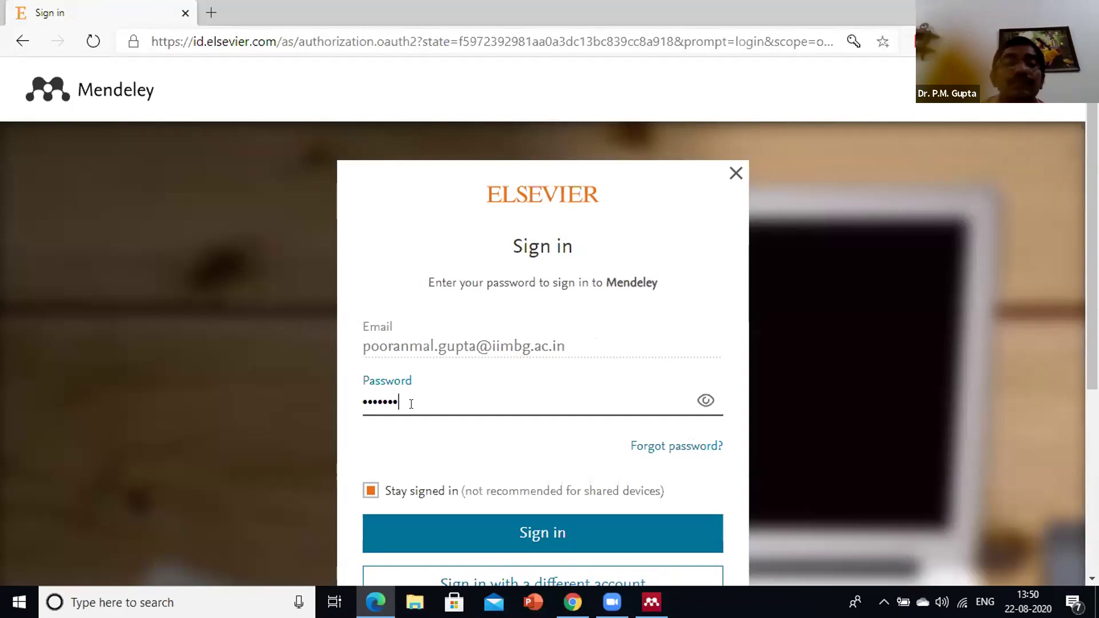
pyautogui.press('BackSpace')
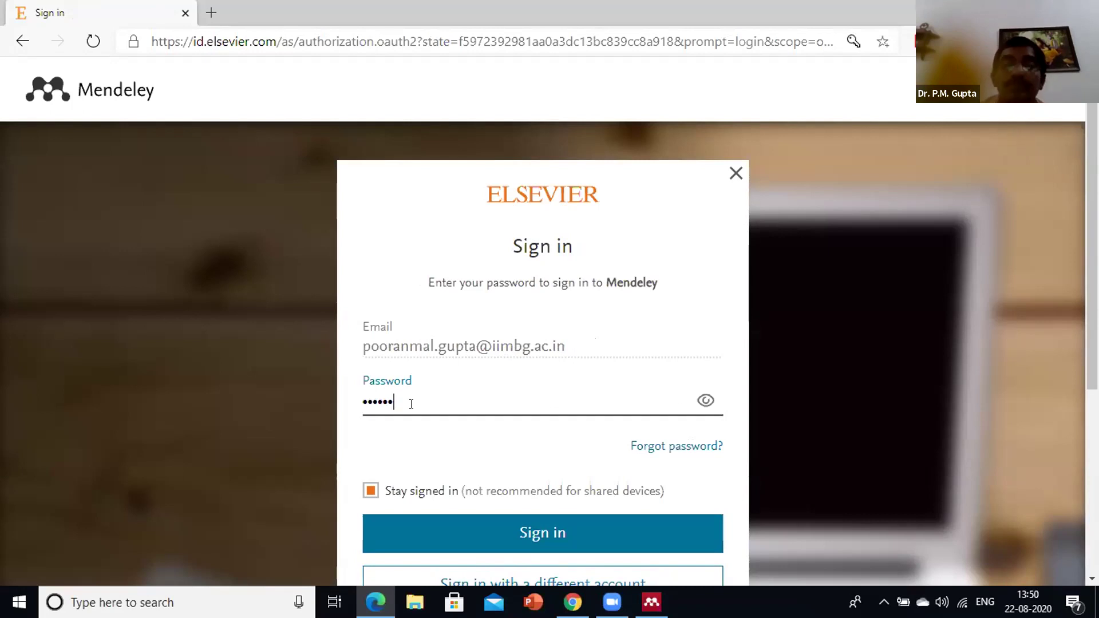
pyautogui.press('BackSpace')
pyautogui.press('BackSpace')
pyautogui.press('BackSpace')
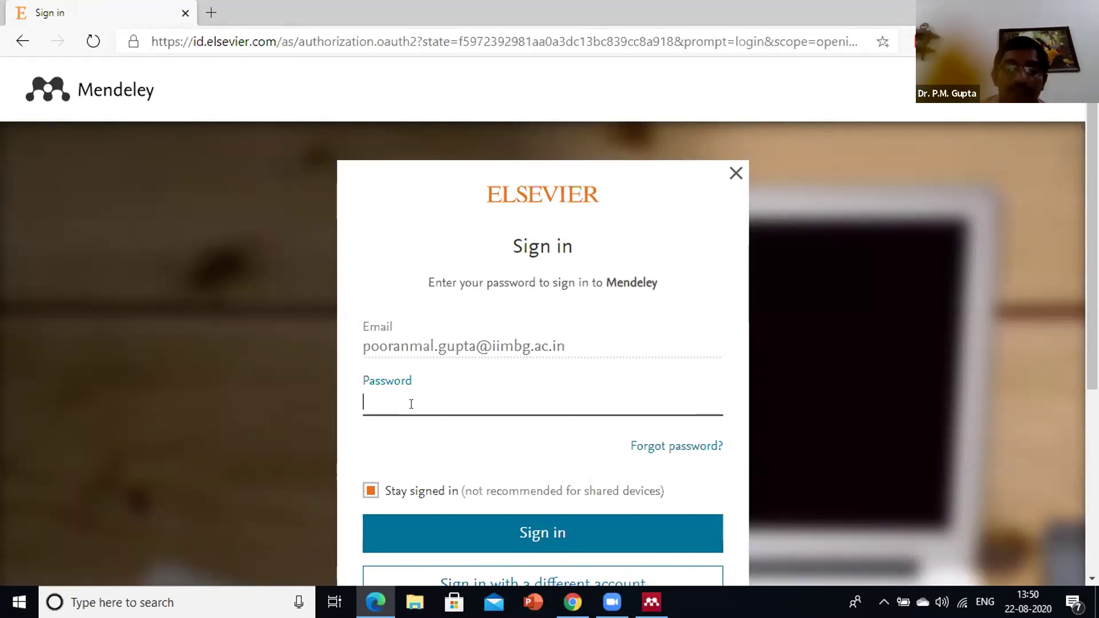
pyautogui.write('••••••••••••')
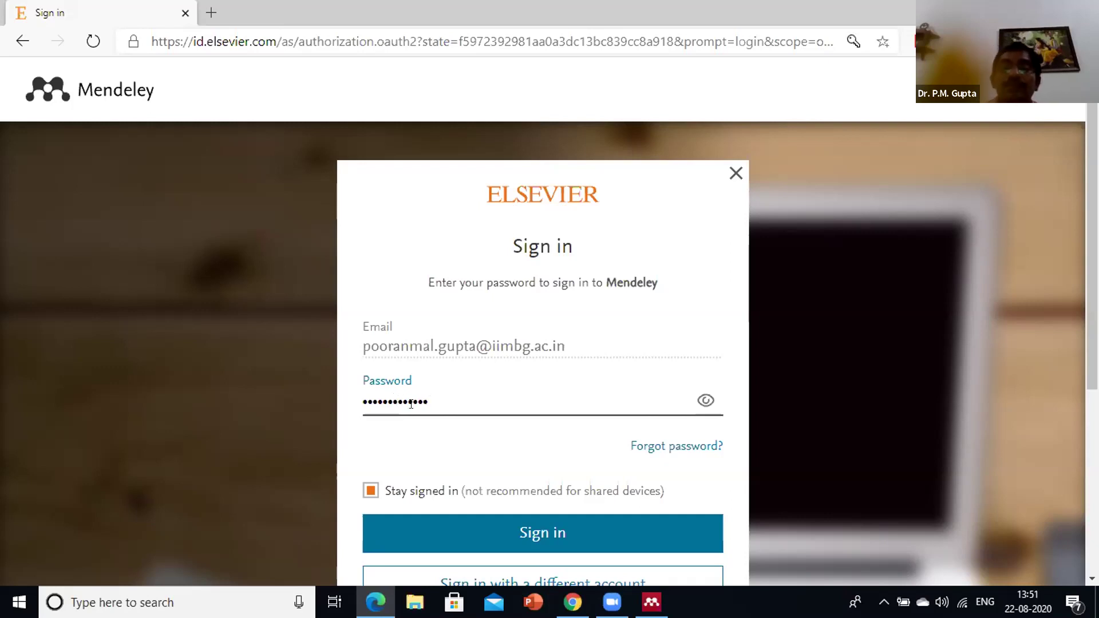
pyautogui.scroll(-3, 457, 378)
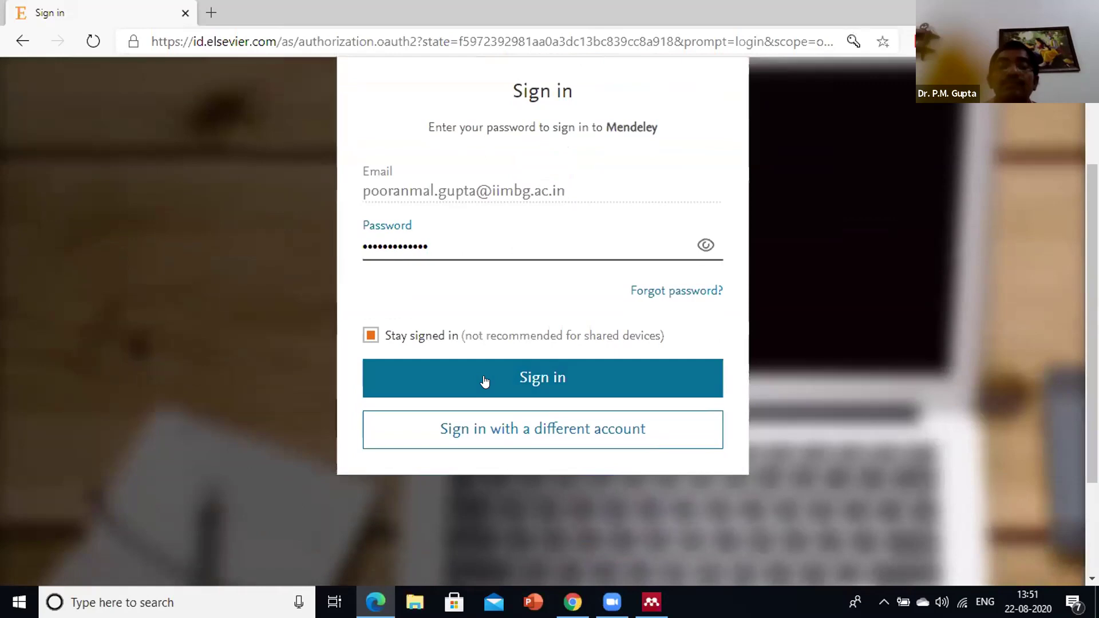
pyautogui.click(484, 380)
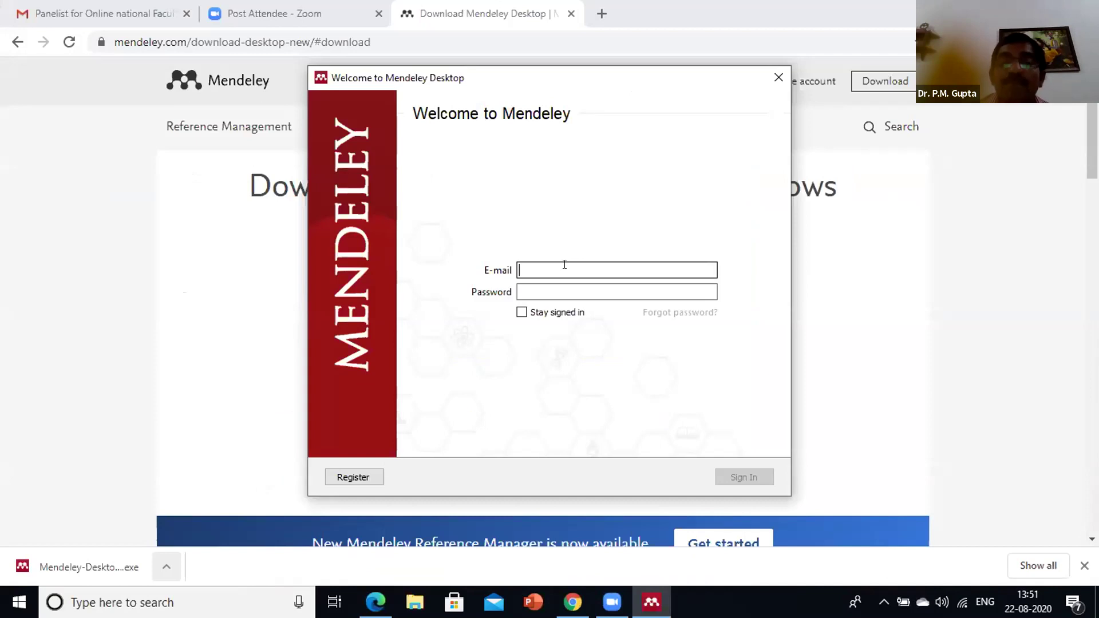
# Enter the account e-mail and password in Mendeley Desktop's sign-in window and try signing in
pyautogui.click(565, 265)
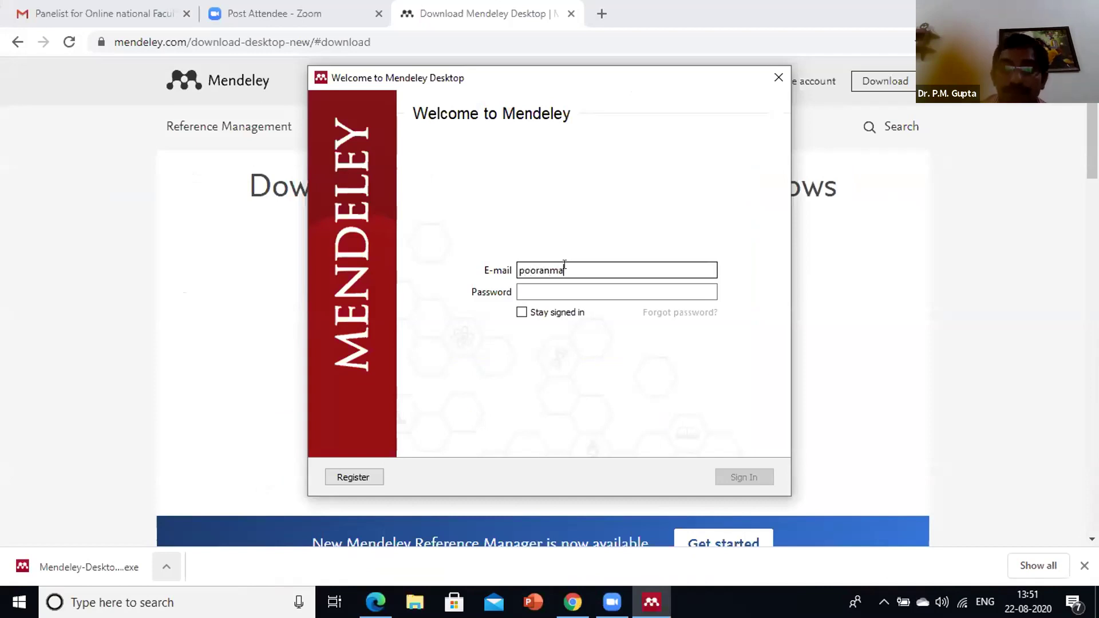
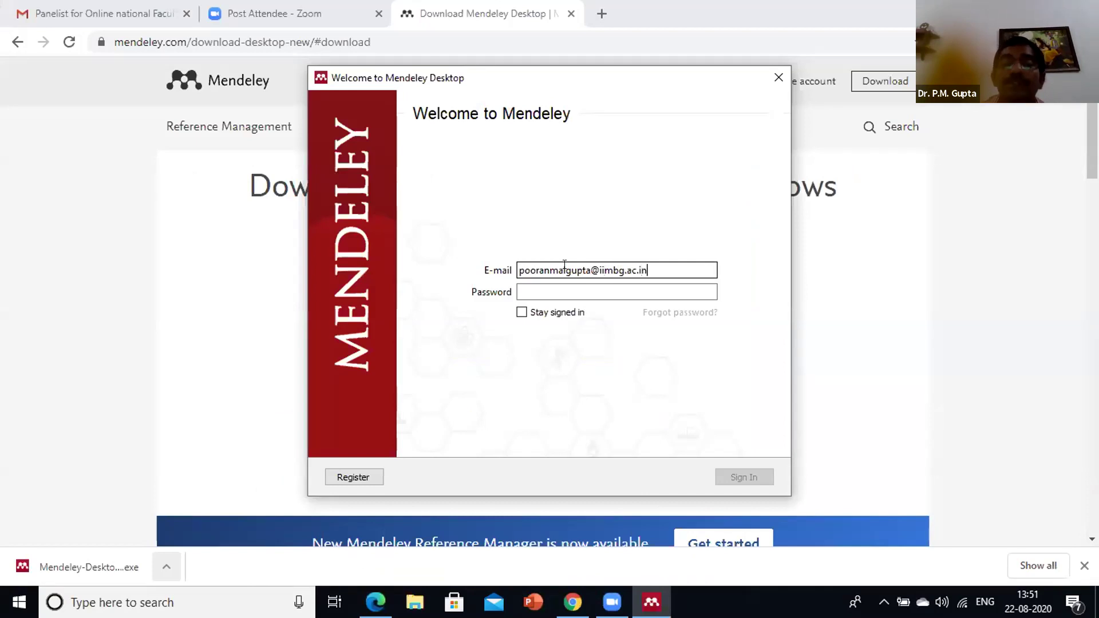
pyautogui.click(573, 289)
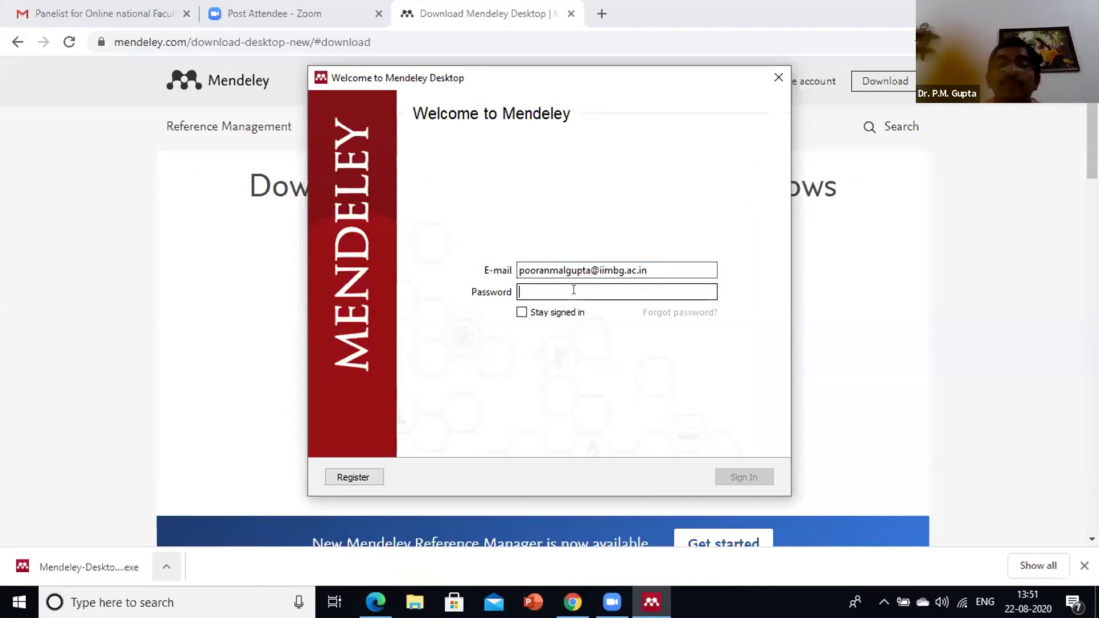
pyautogui.write('•••••')
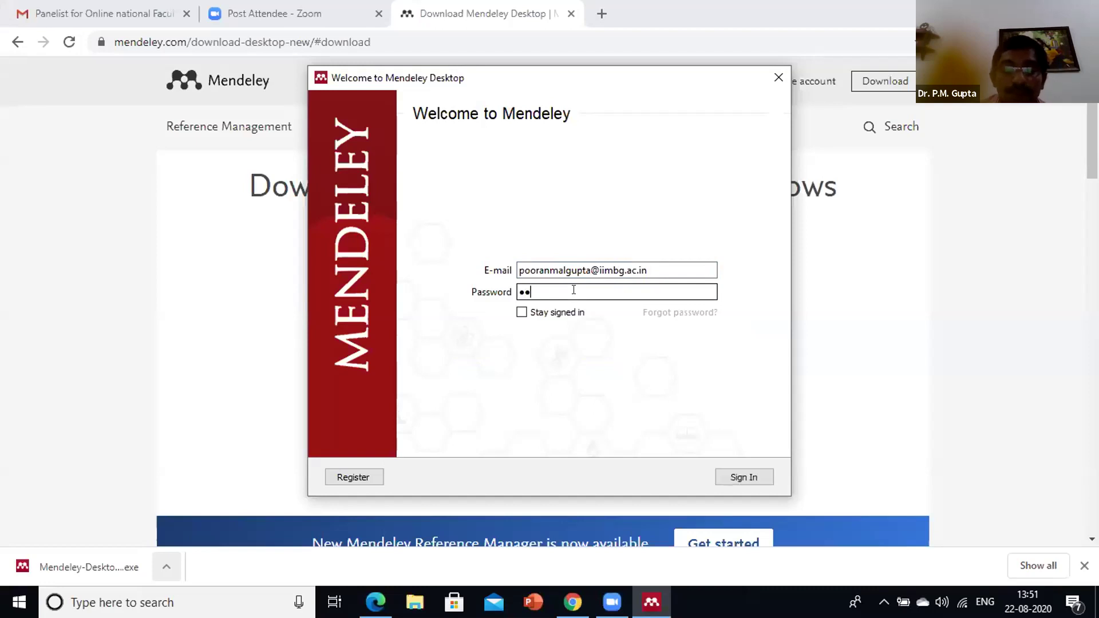
pyautogui.write('••••••')
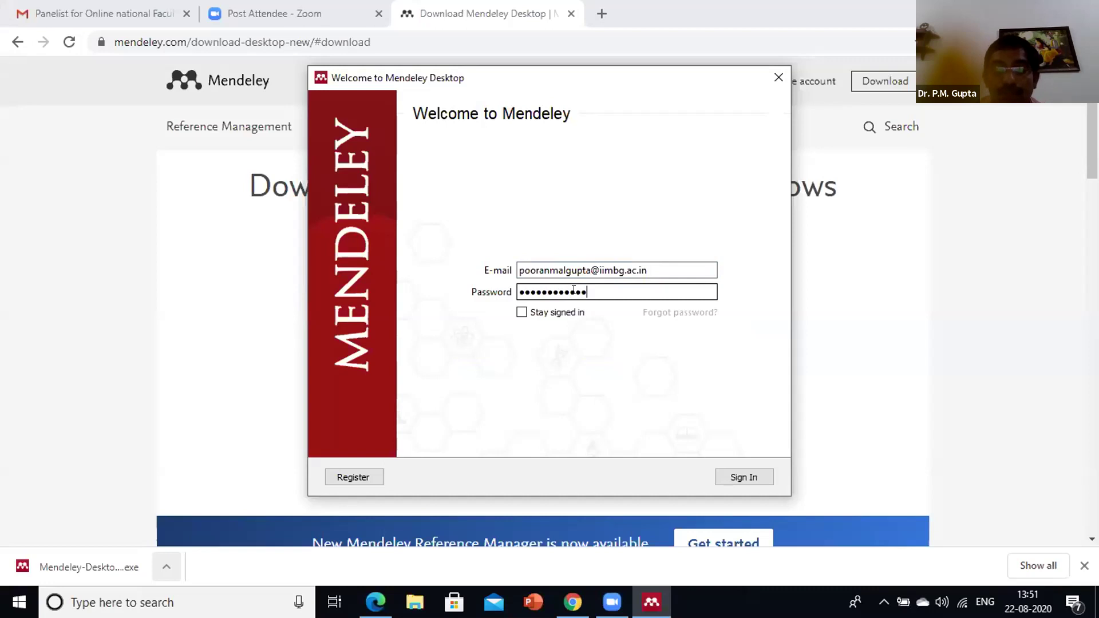
pyautogui.click(740, 479)
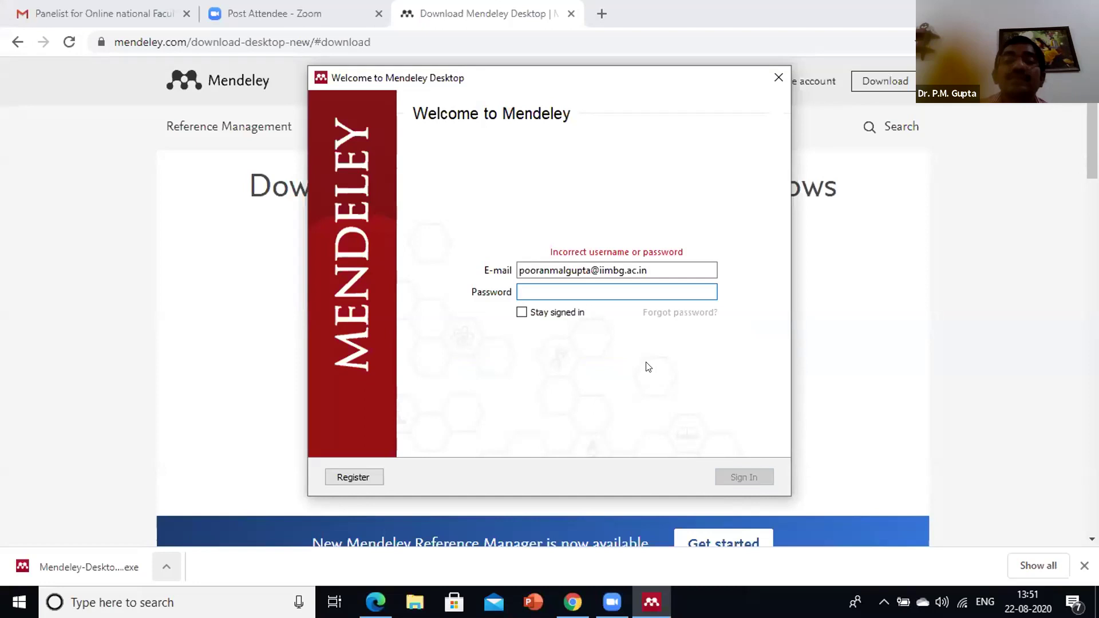
# Add the missing dot to the e-mail, re-enter the password and sign in
pyautogui.click(616, 269)
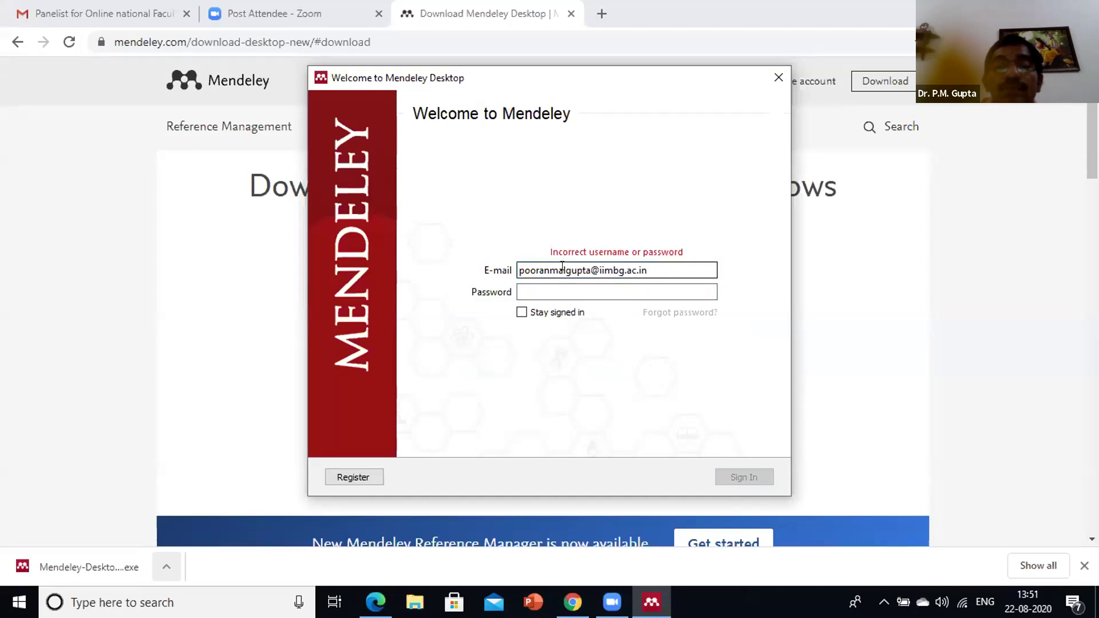
pyautogui.press('Tab')
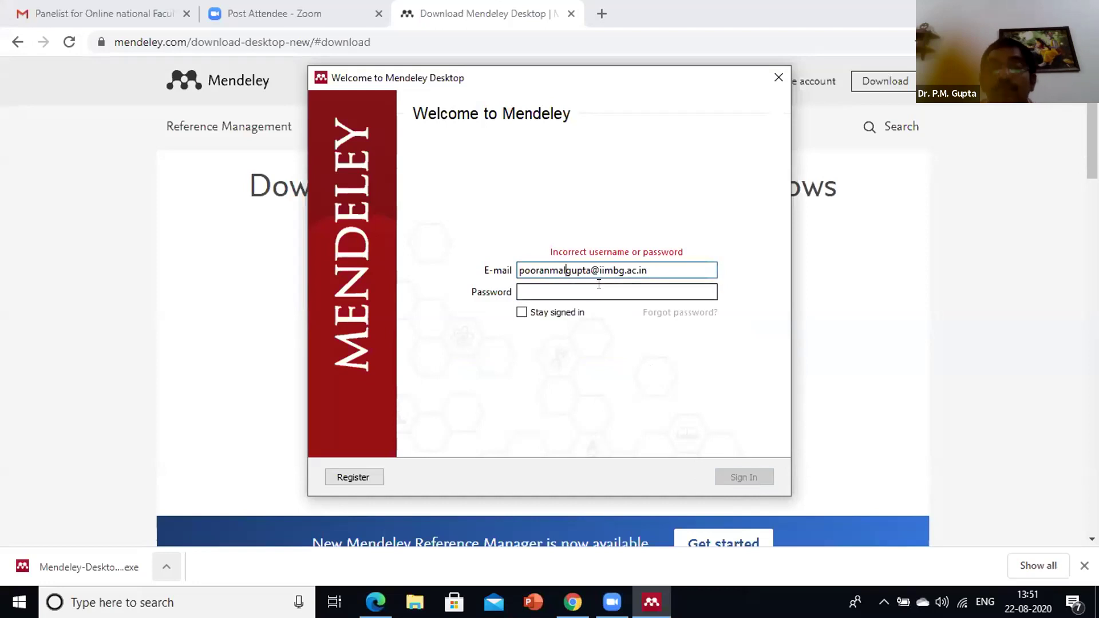
pyautogui.write('.')
pyautogui.click(591, 288)
pyautogui.write('****')
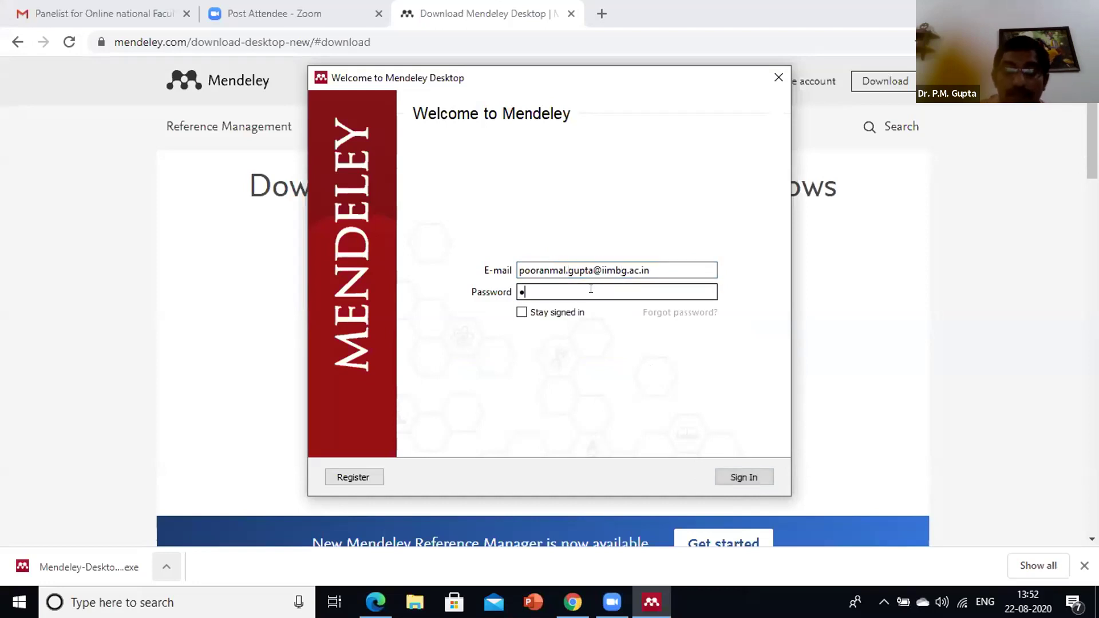
pyautogui.write('***')
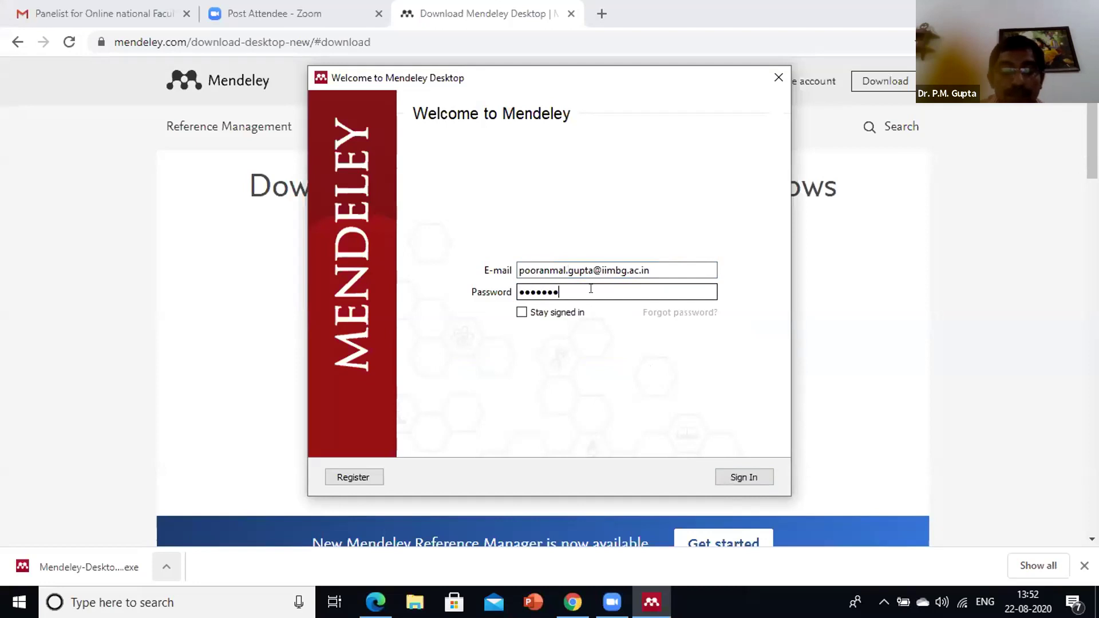
pyautogui.write('******')
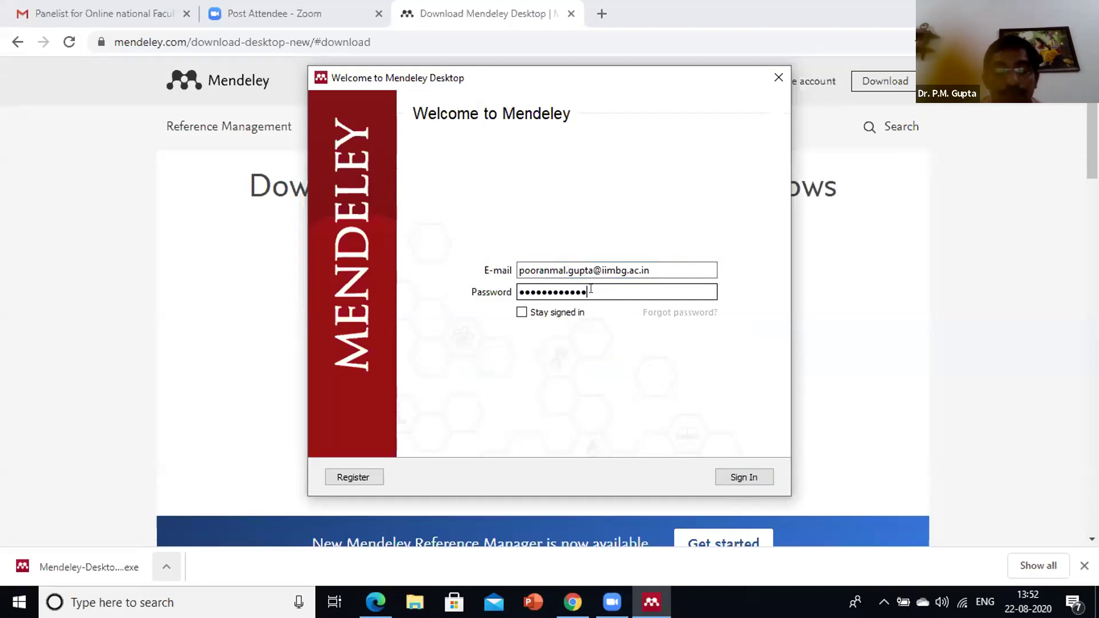
pyautogui.click(741, 478)
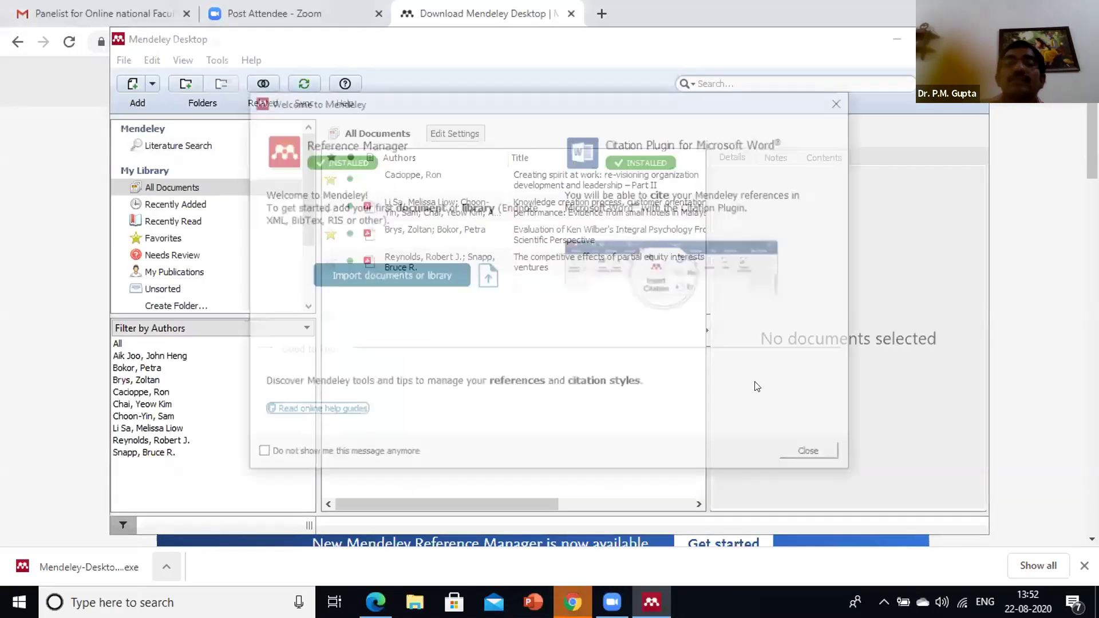
# Dismiss the Welcome window and Add and Create tour popup to reveal the four-paper library
pyautogui.click(837, 104)
pyautogui.click(487, 112)
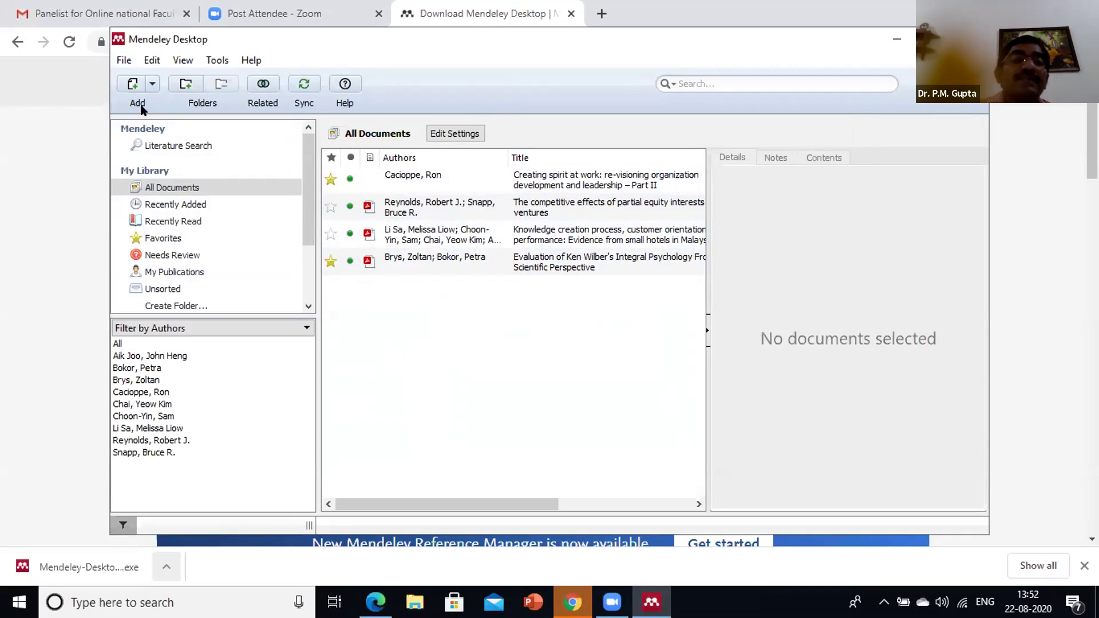
pyautogui.click(123, 59)
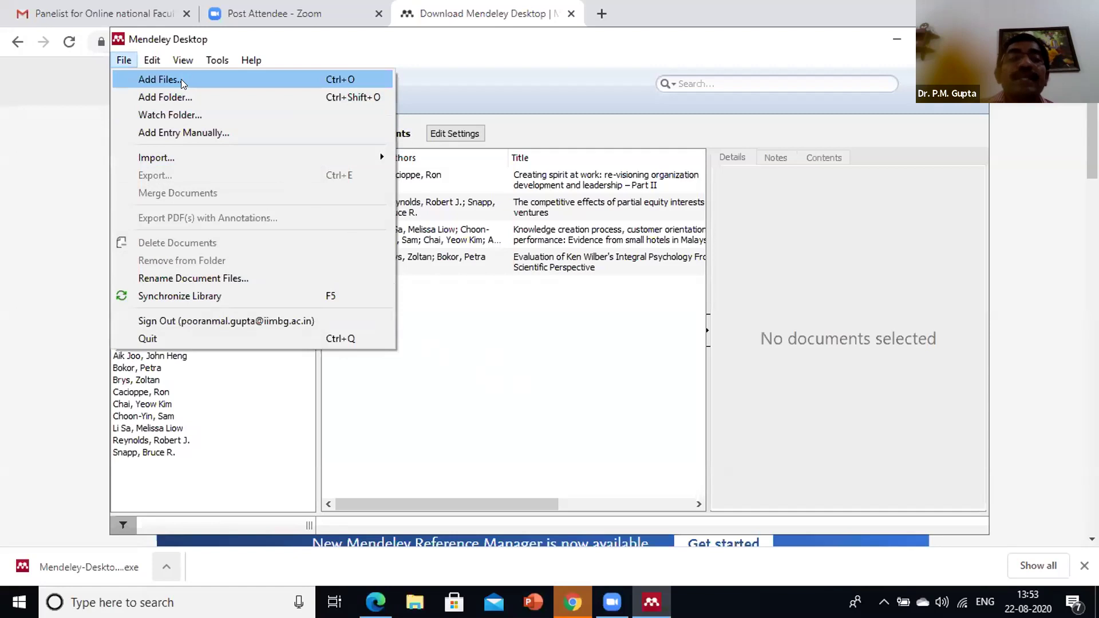
# Add 'The Natural Person, Legal Entity or Juridical Person' PDF from Research Papers via Add Files
pyautogui.click(181, 82)
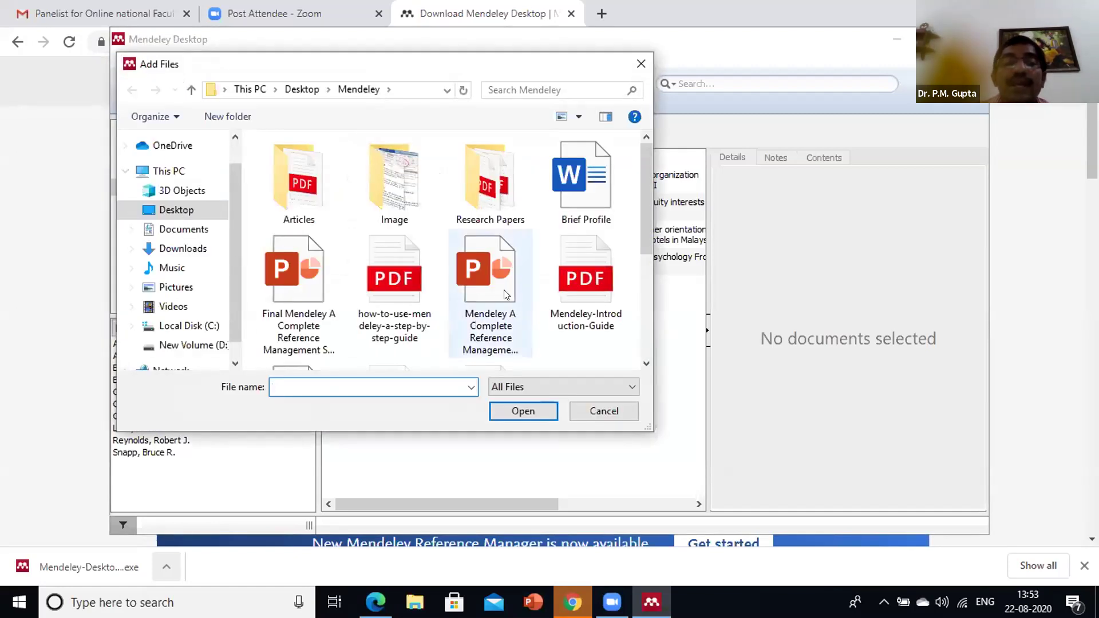
pyautogui.scroll(-2, 516, 258)
pyautogui.scroll(2, 504, 241)
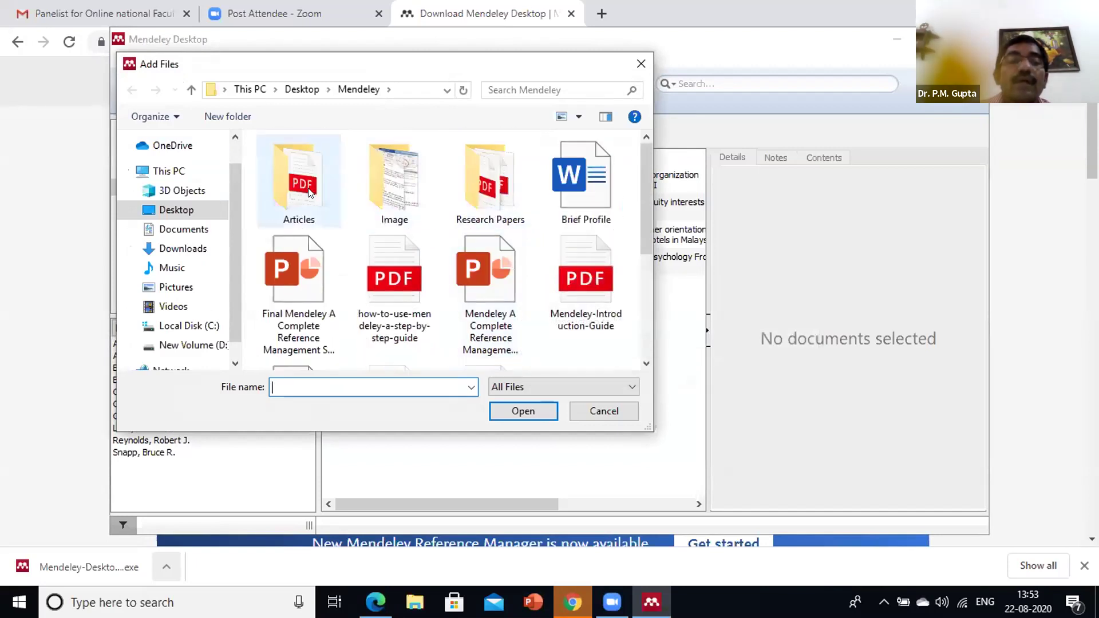
pyautogui.click(475, 190)
pyautogui.doubleClick(476, 190)
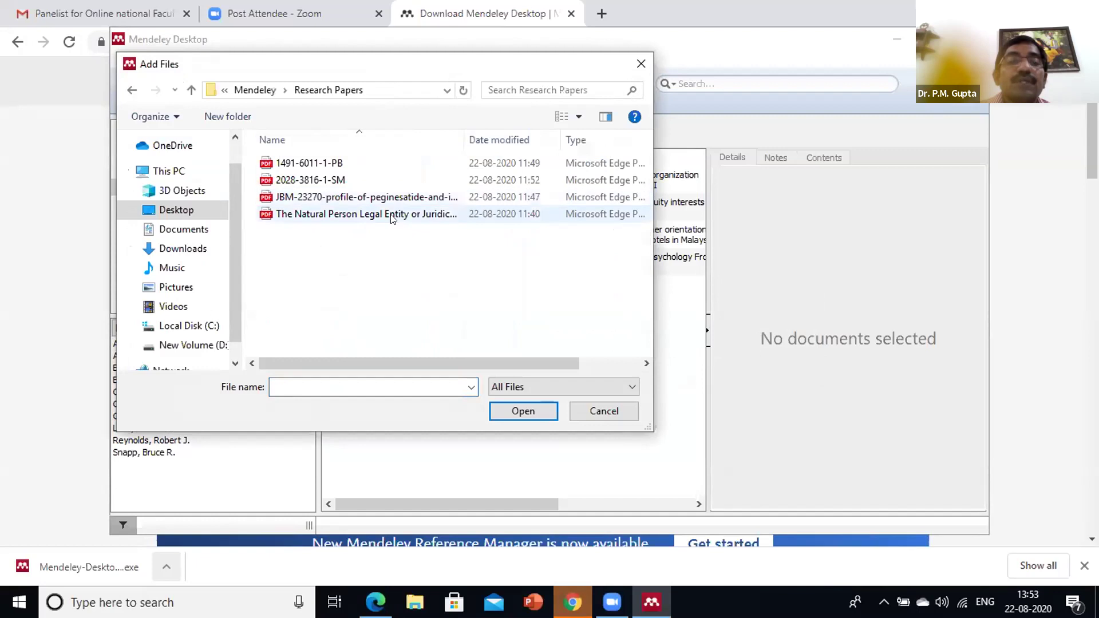
pyautogui.click(370, 214)
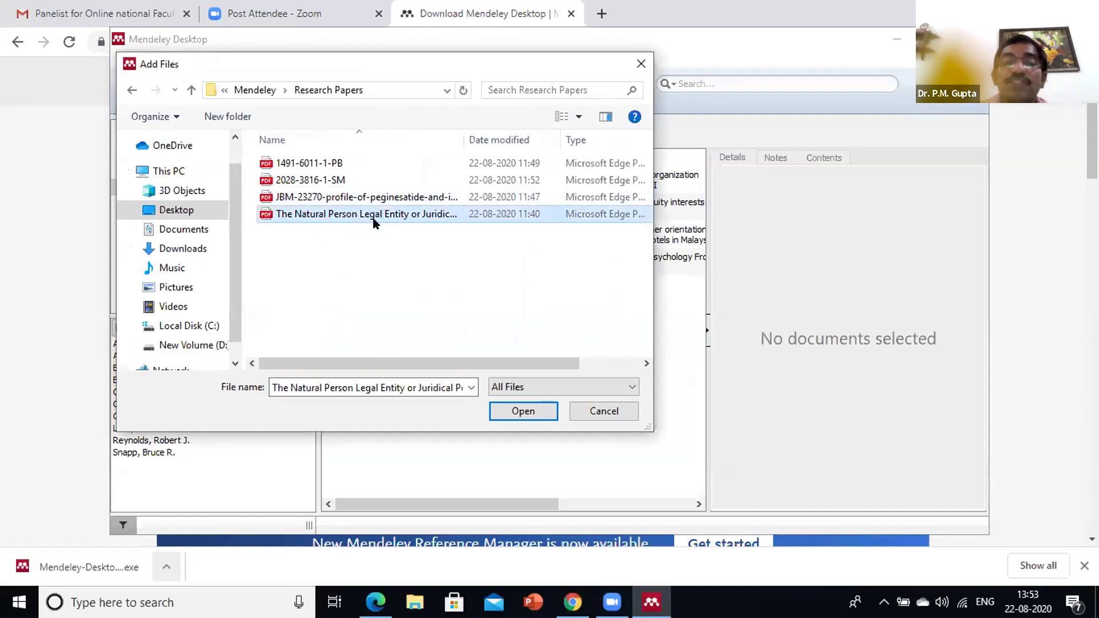
pyautogui.click(512, 410)
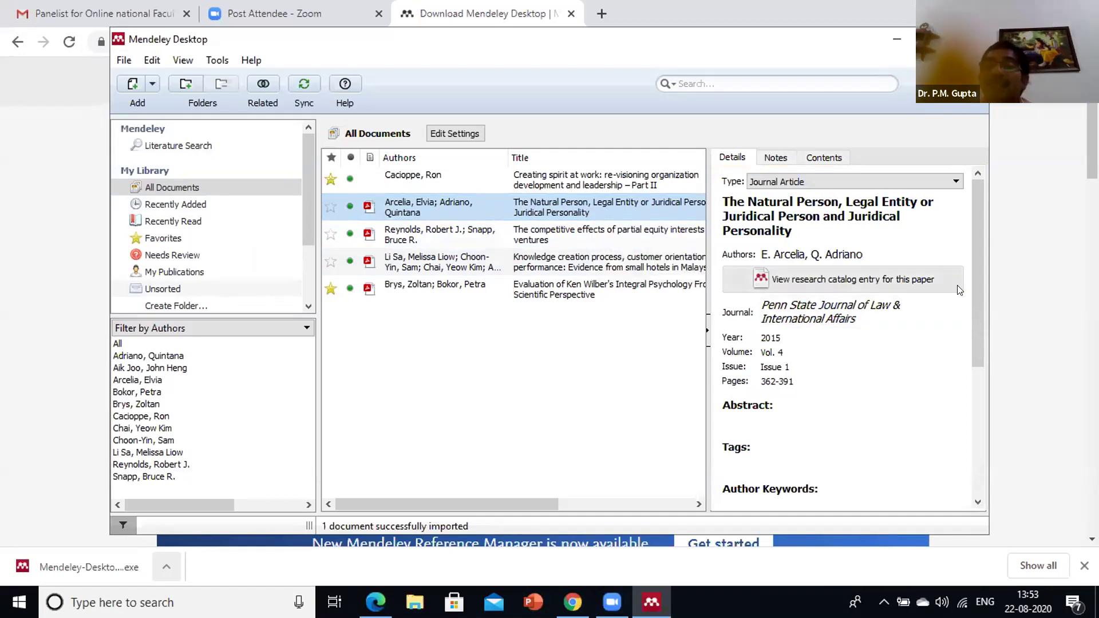
# Review the paper's details: Penn State Journal of Law & International Affairs, 2015, Vol. 4, pages 362-391
pyautogui.moveTo(980, 270); pyautogui.dragTo(980, 205)
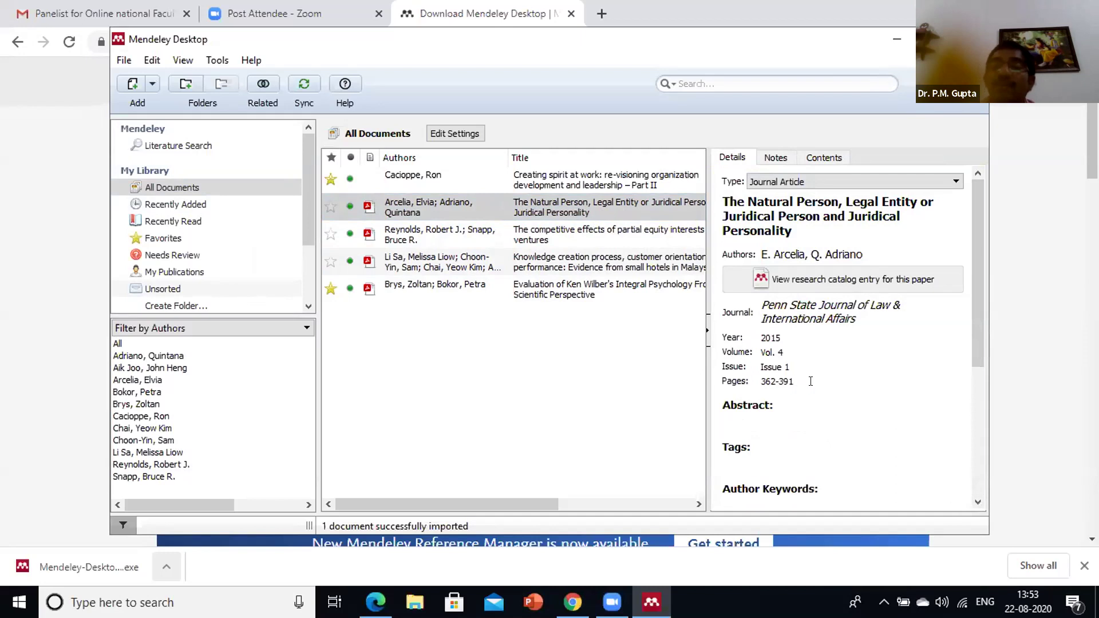
pyautogui.scroll(-5, 964, 355)
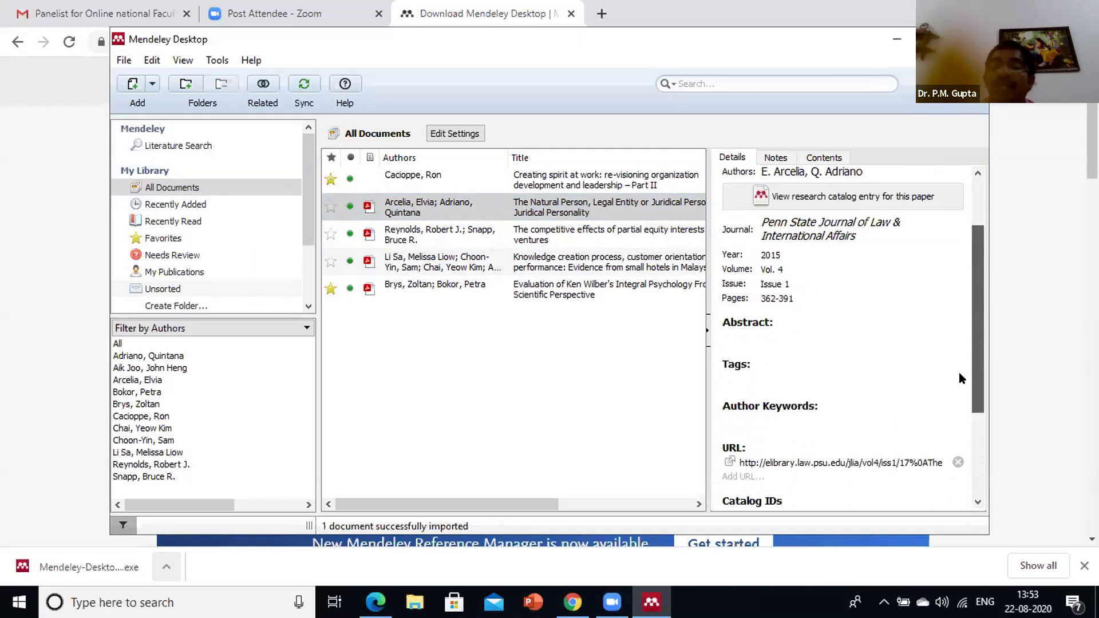
pyautogui.scroll(3, 946, 300)
pyautogui.scroll(3, 946, 326)
pyautogui.scroll(-3, 953, 366)
pyautogui.scroll(3, 956, 389)
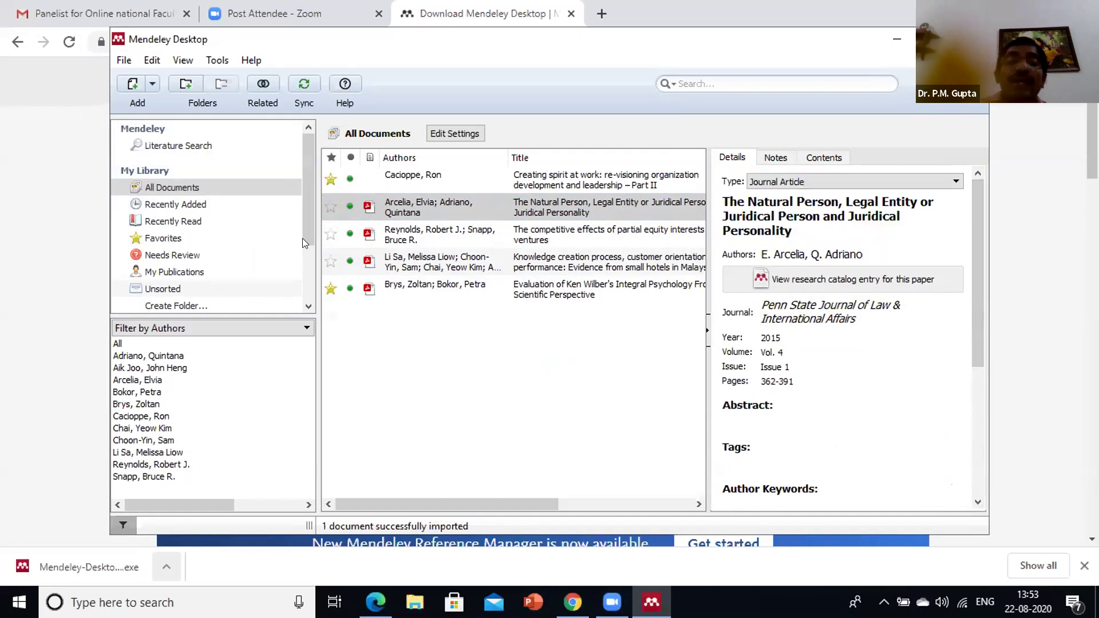
pyautogui.click(123, 61)
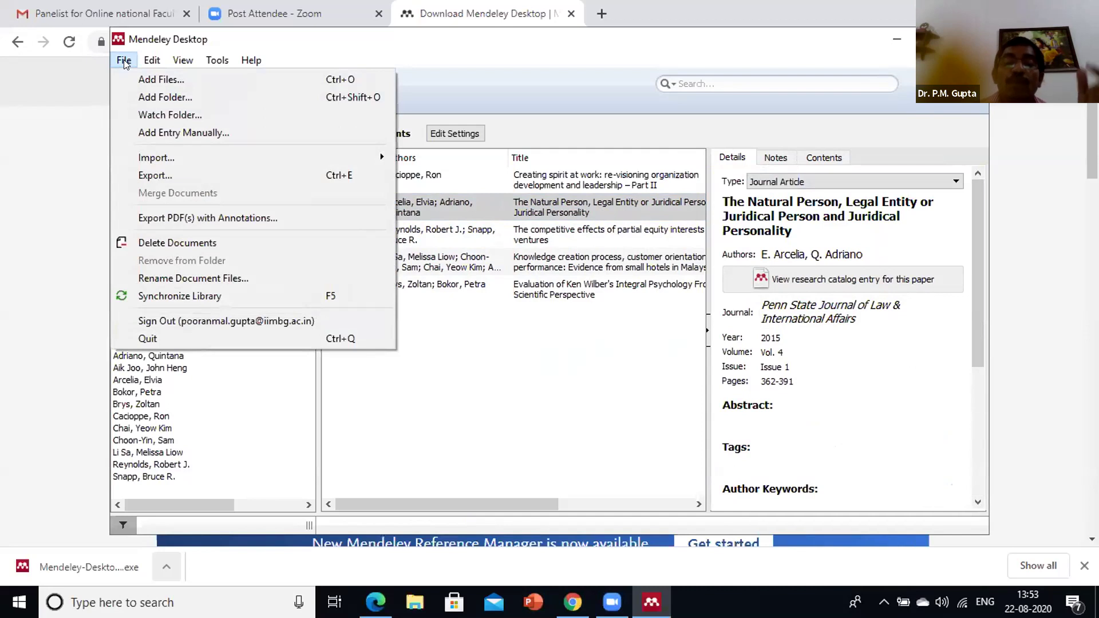
# Start File > Add Folder and browse the folder tree from Desktop
pyautogui.click(158, 101)
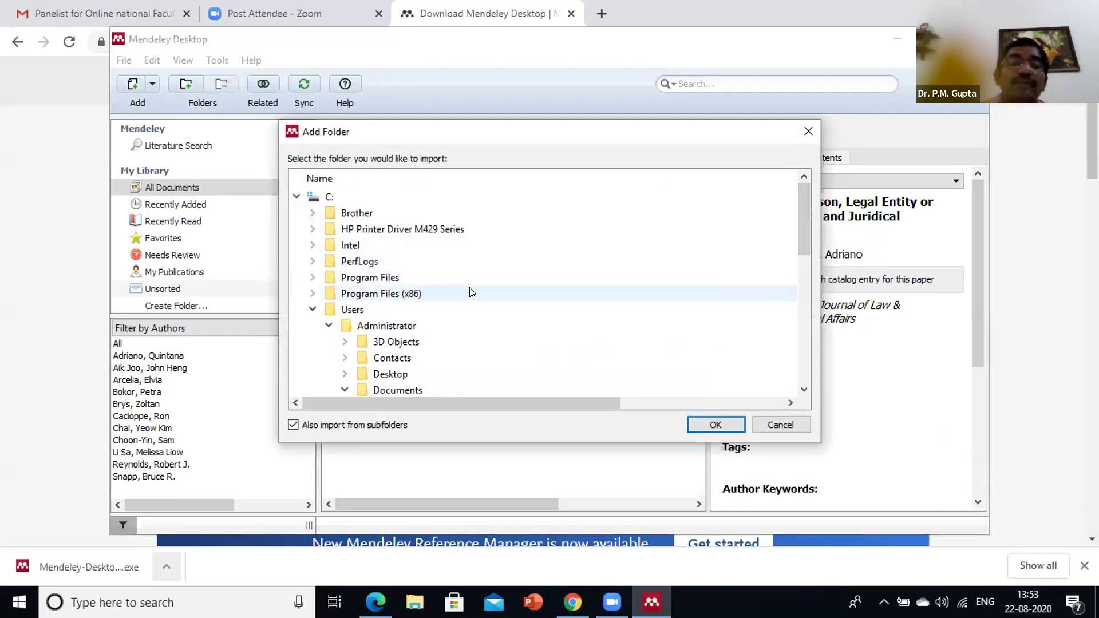
pyautogui.click(431, 377)
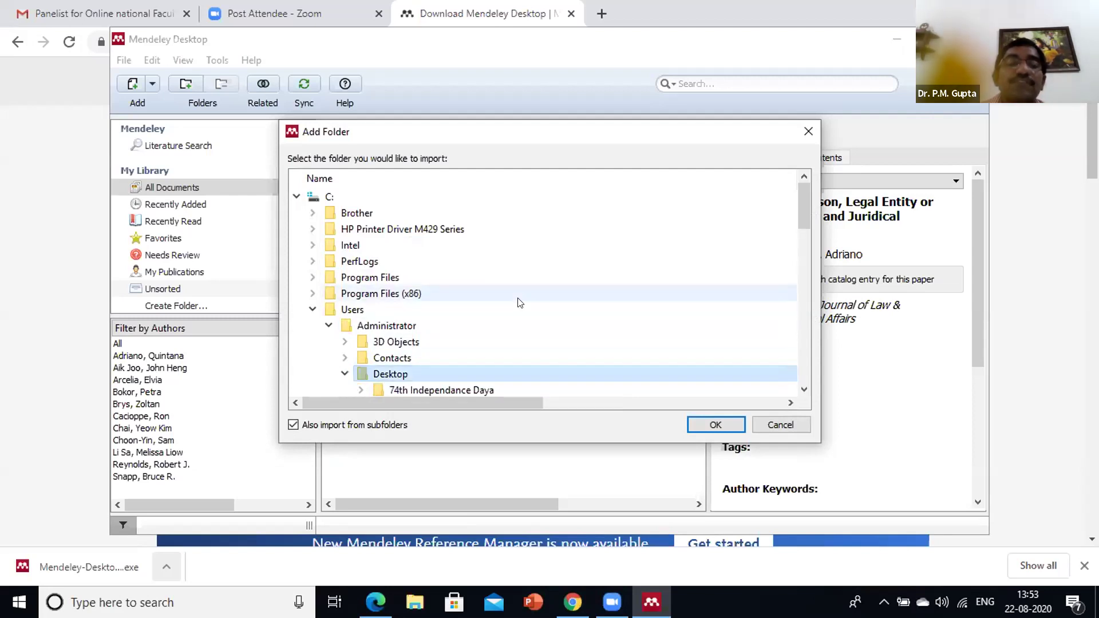
pyautogui.scroll(-4, 498, 302)
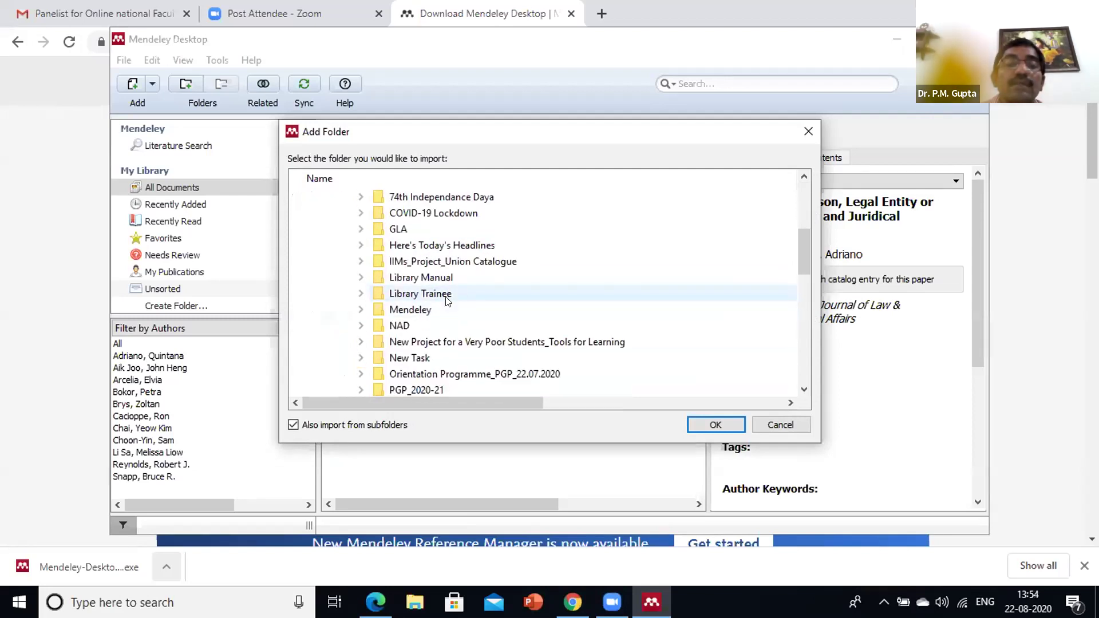
pyautogui.scroll(-3, 448, 306)
pyautogui.scroll(-3, 446, 314)
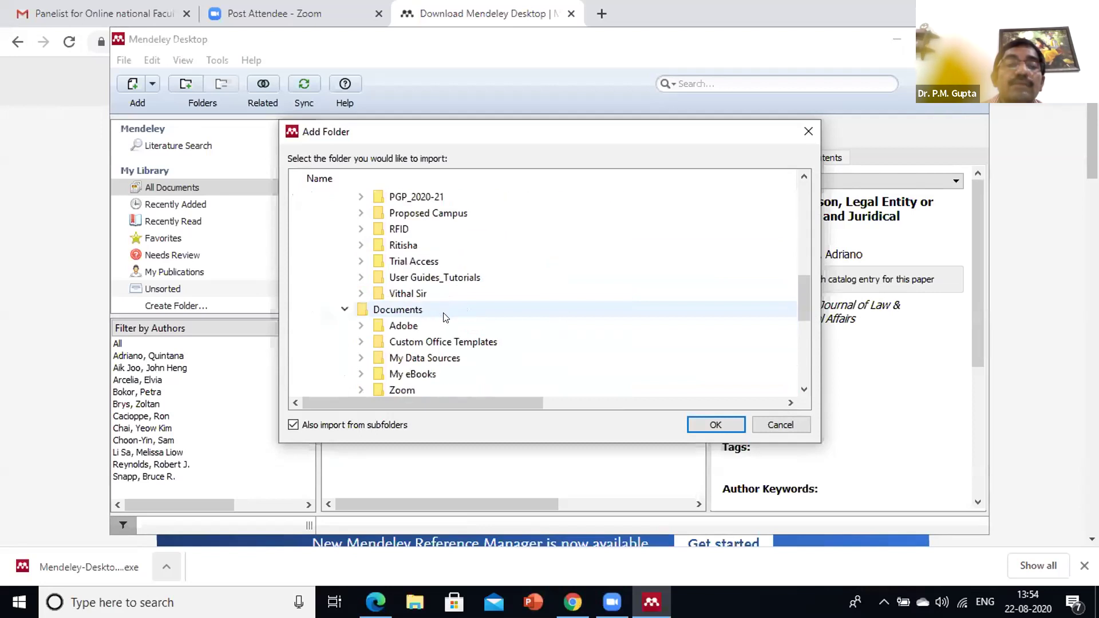
pyautogui.scroll(-2, 458, 313)
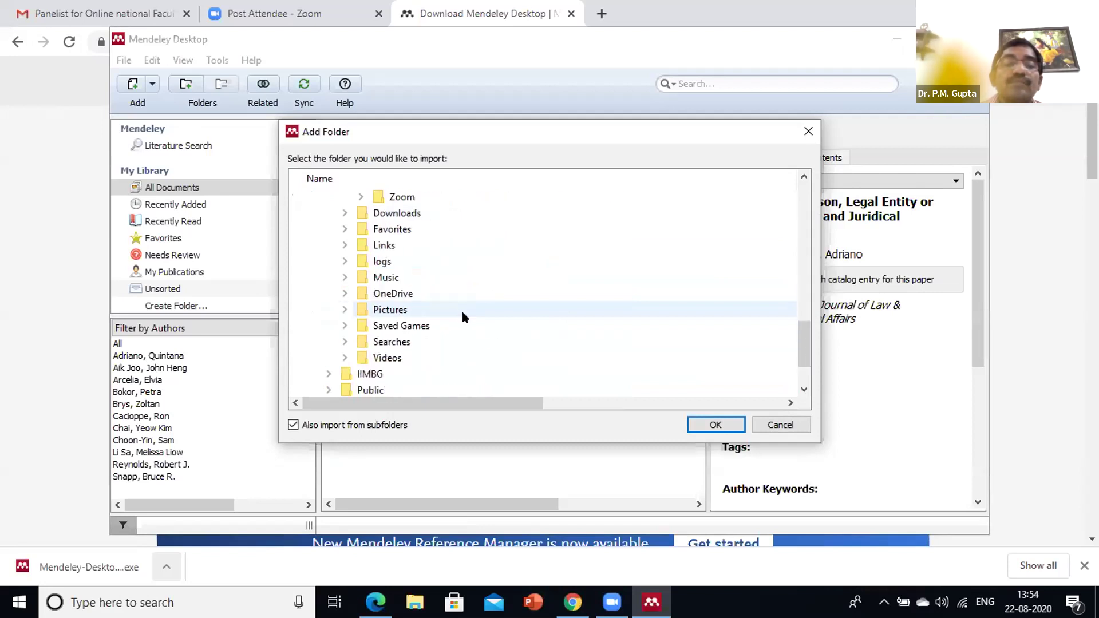
pyautogui.scroll(2, 464, 316)
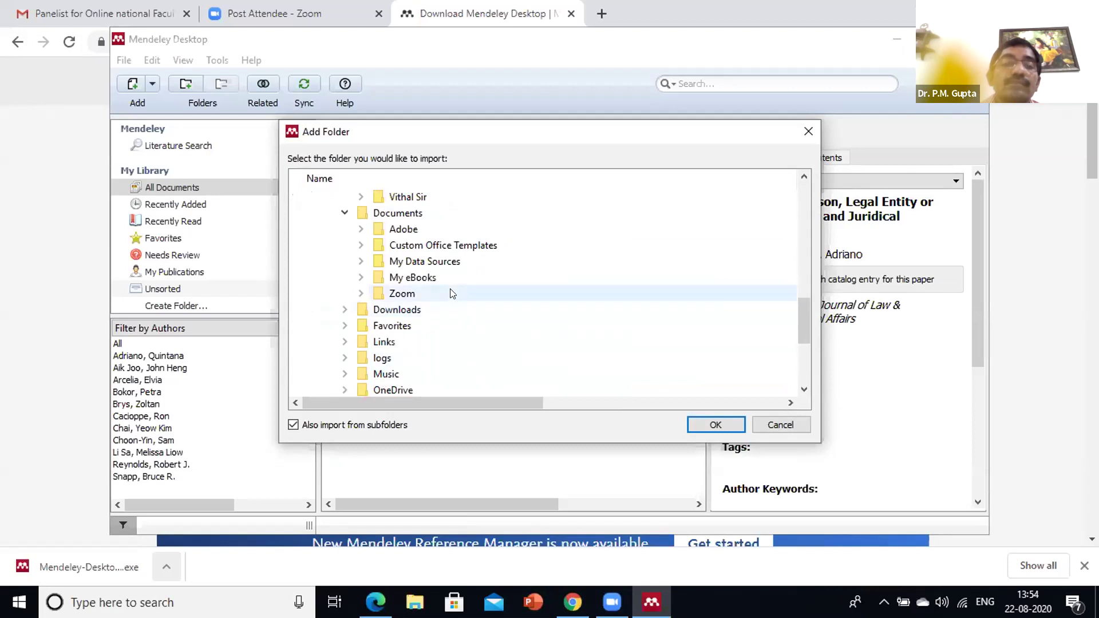
pyautogui.scroll(-3, 453, 294)
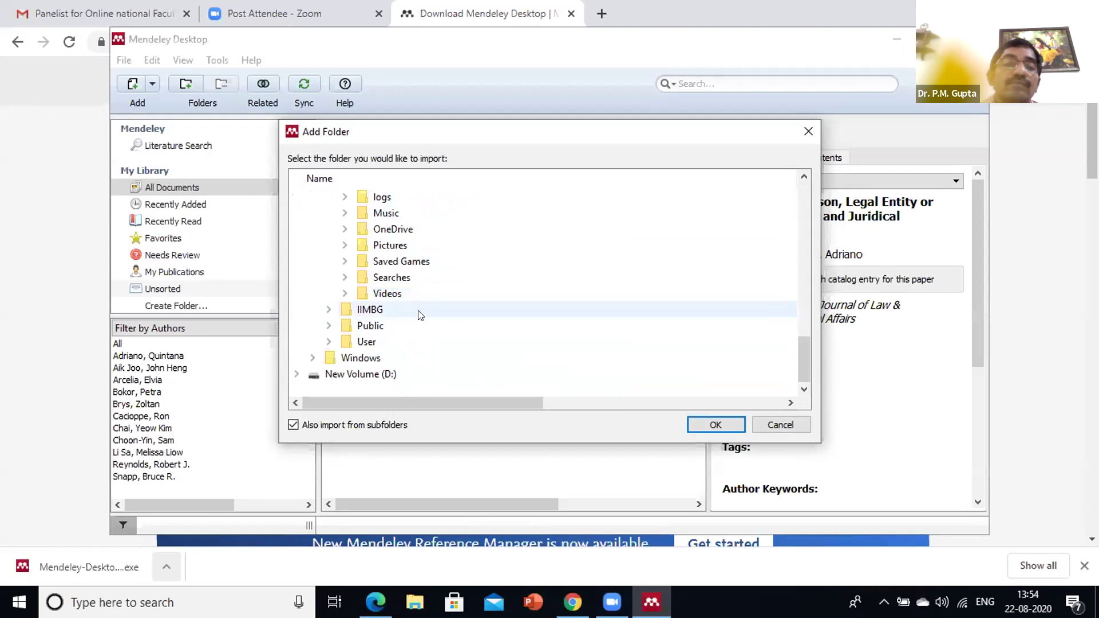
pyautogui.scroll(9, 421, 316)
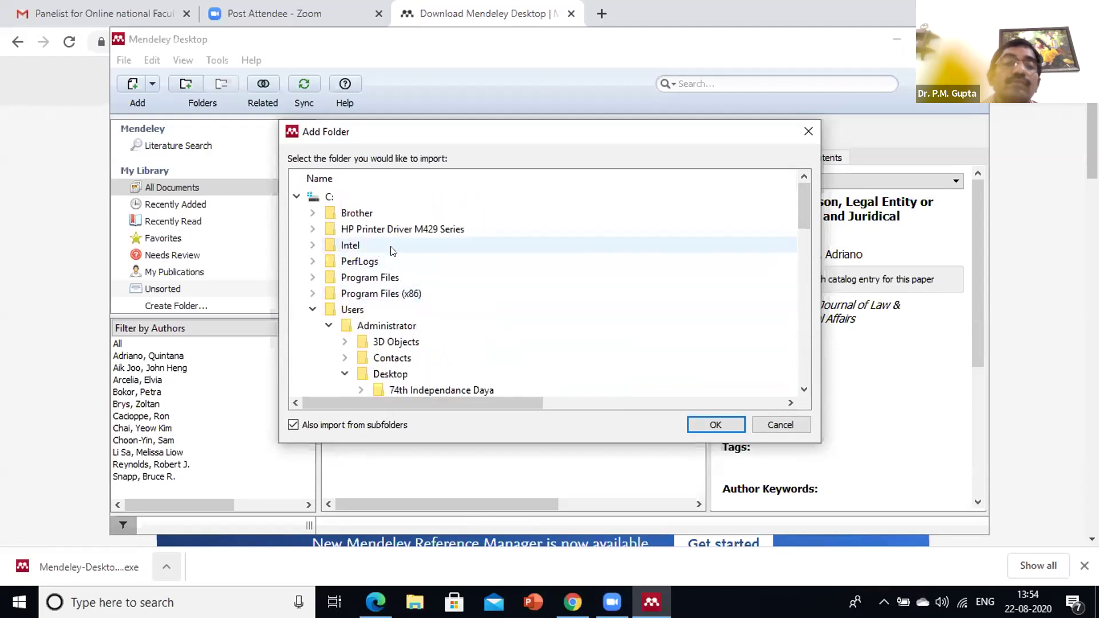
pyautogui.scroll(-1, 426, 280)
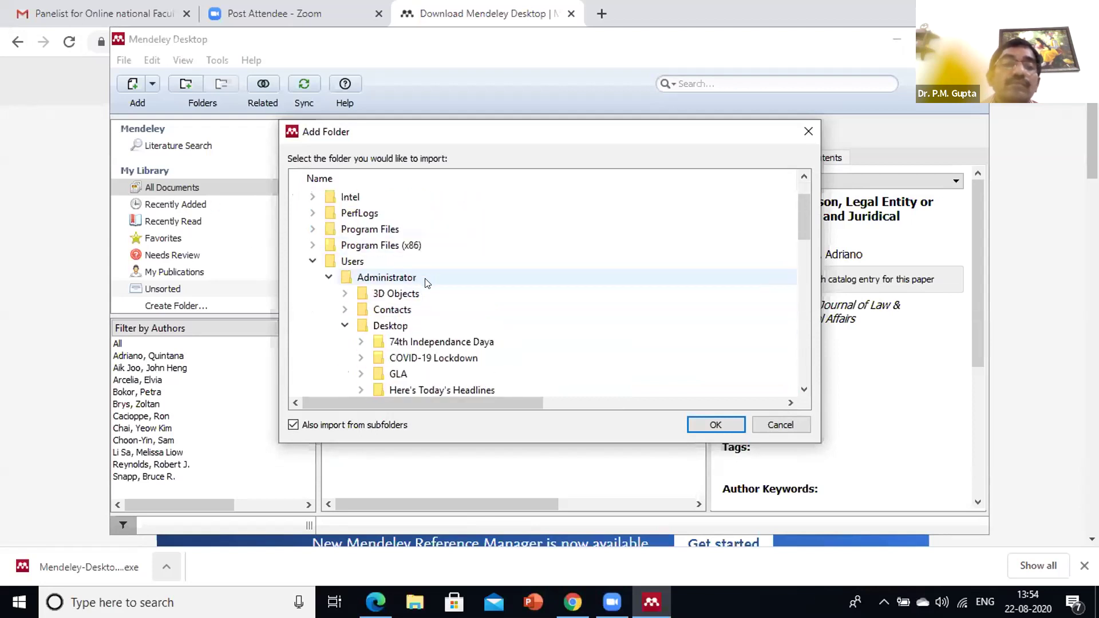
# Expand Desktop > Mendeley and import the Research Papers folder into the library
pyautogui.click(407, 326)
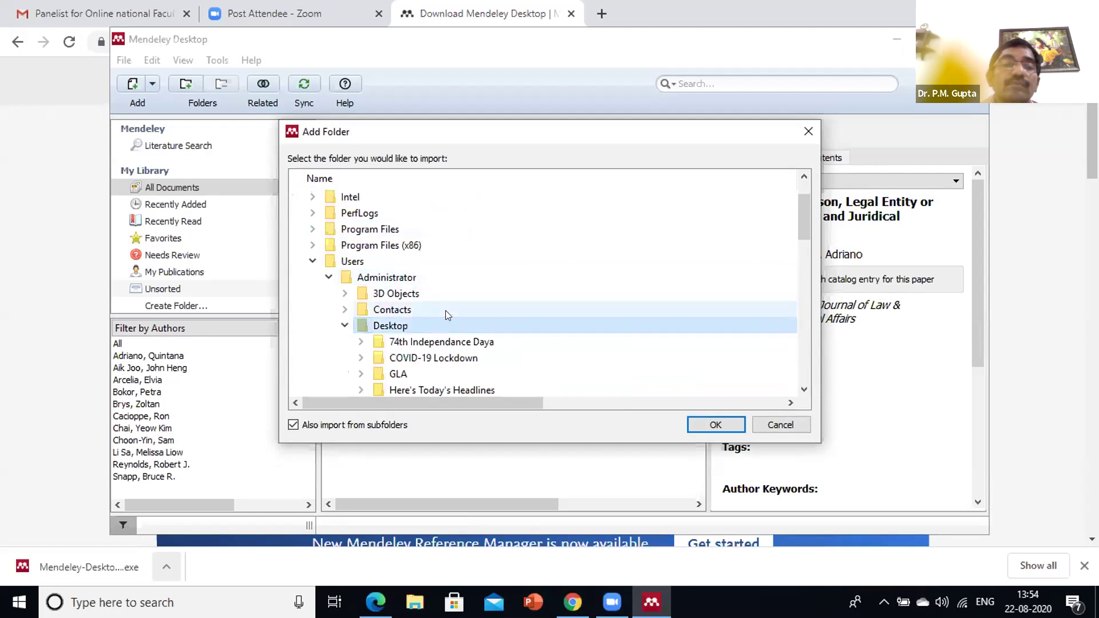
pyautogui.scroll(-2, 448, 315)
pyautogui.scroll(-1, 433, 335)
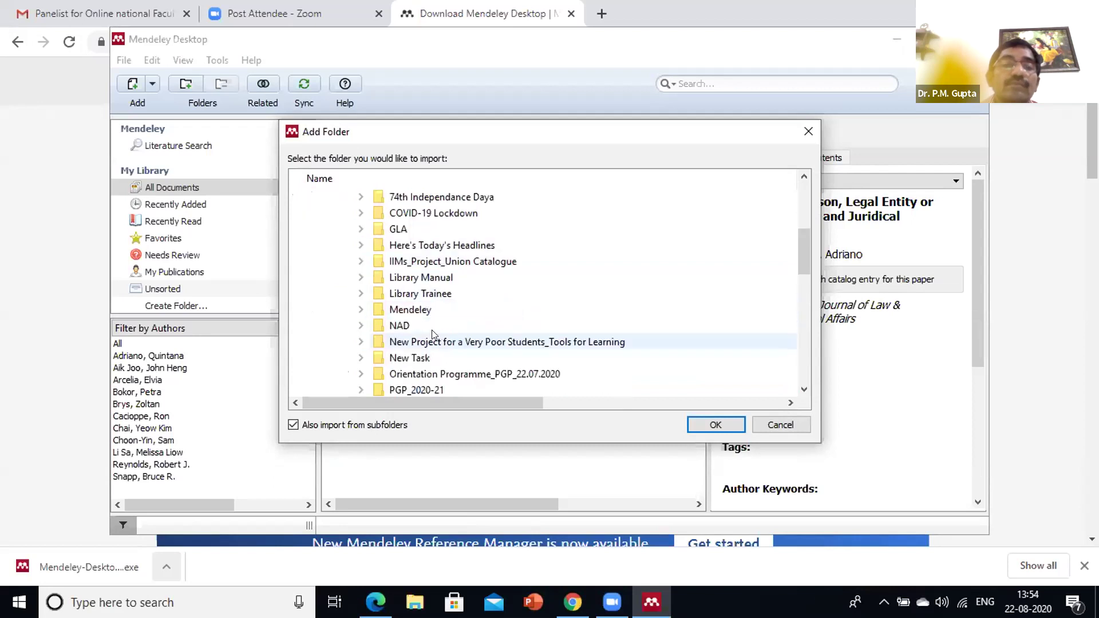
pyautogui.doubleClick(420, 311)
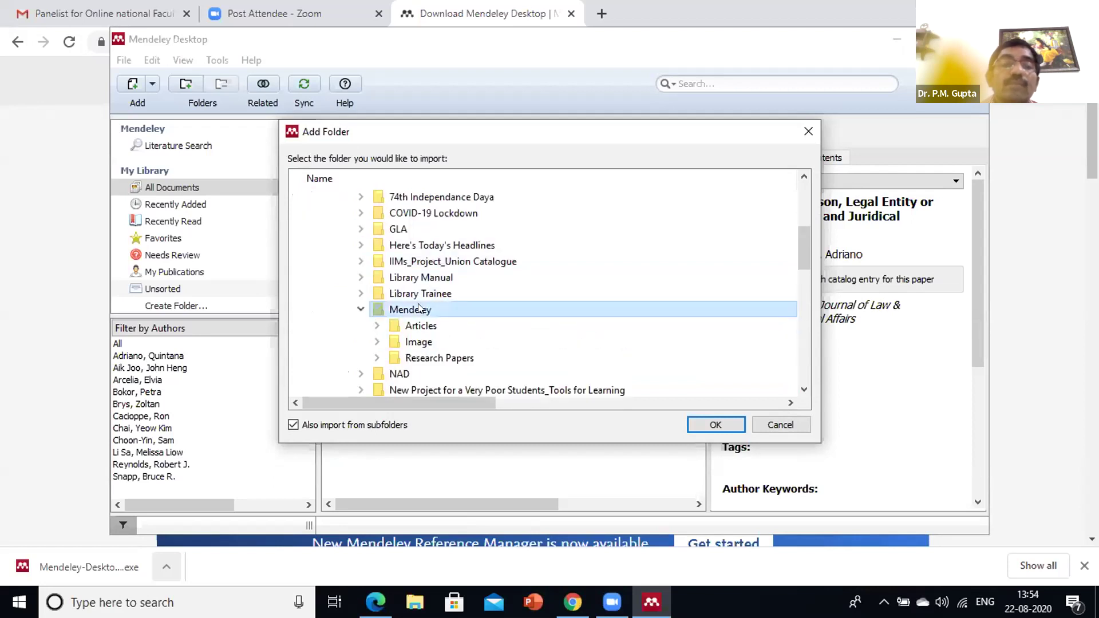
pyautogui.click(451, 358)
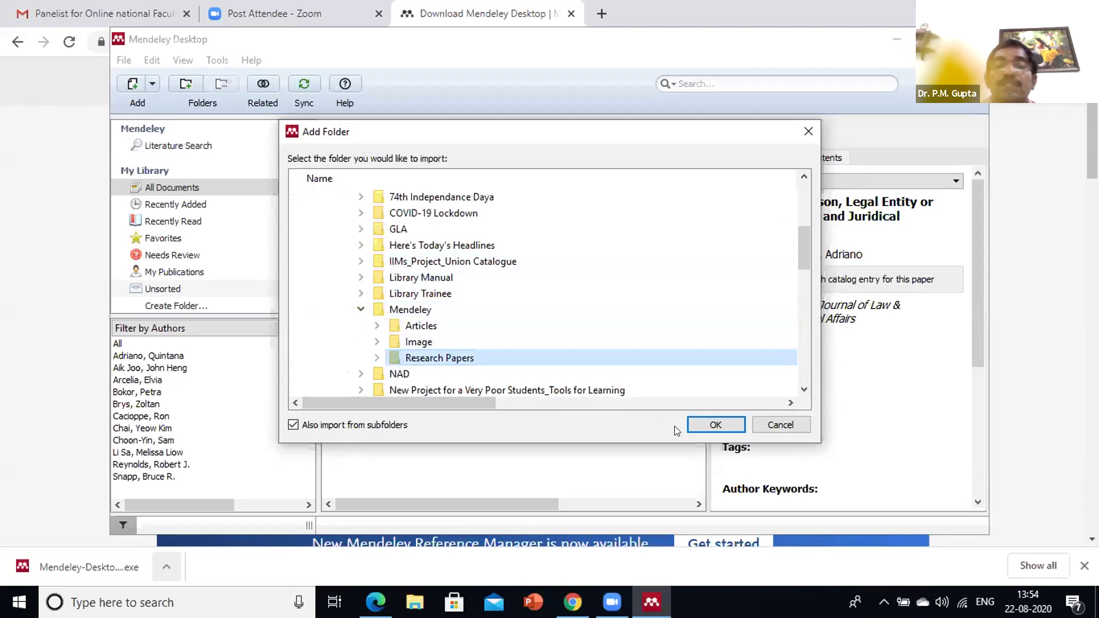
pyautogui.click(703, 425)
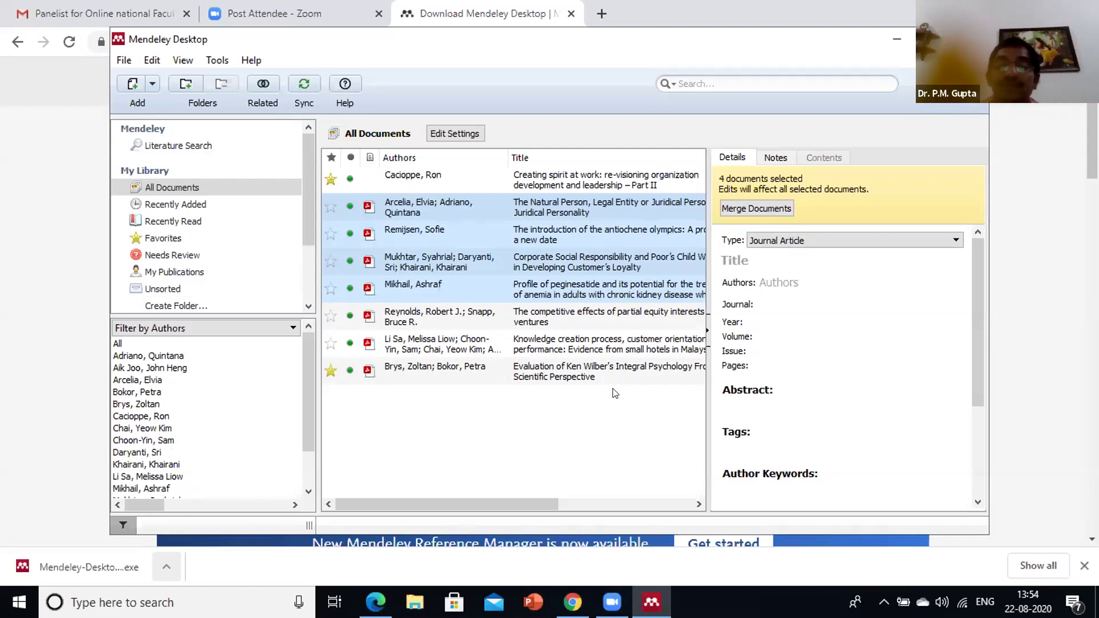
pyautogui.click(544, 399)
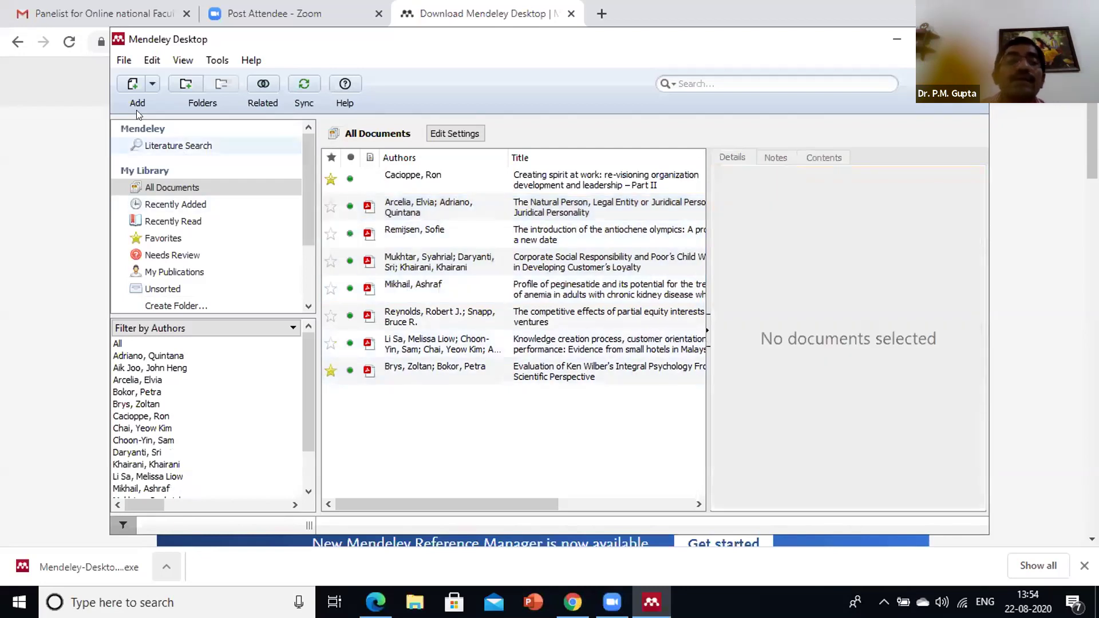
pyautogui.scroll(-2, 303, 178)
pyautogui.scroll(2, 301, 177)
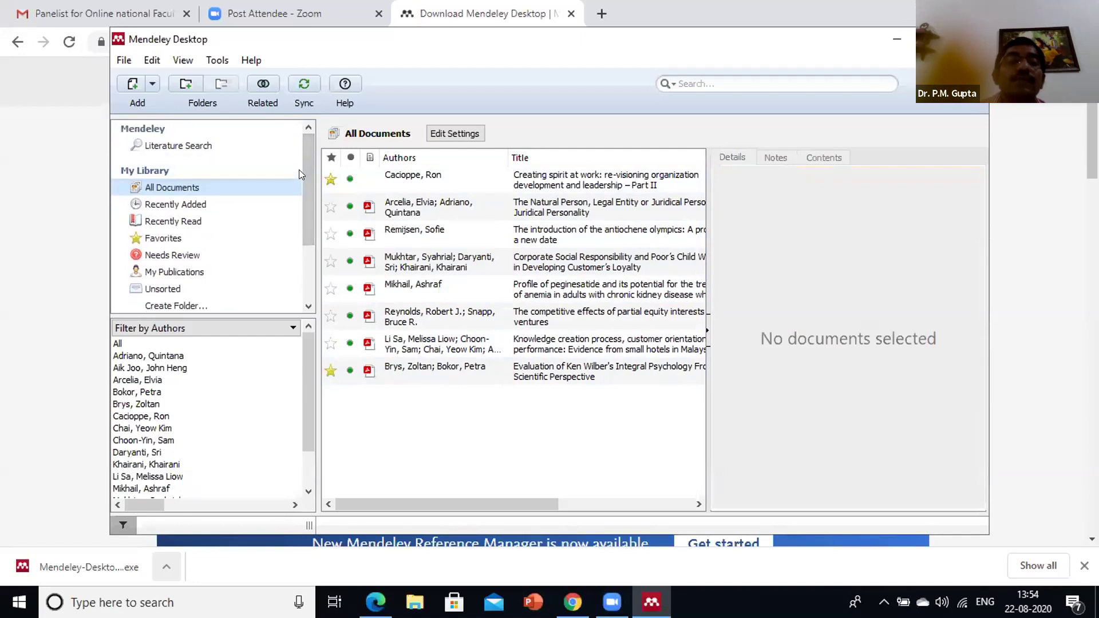
pyautogui.scroll(-3, 310, 194)
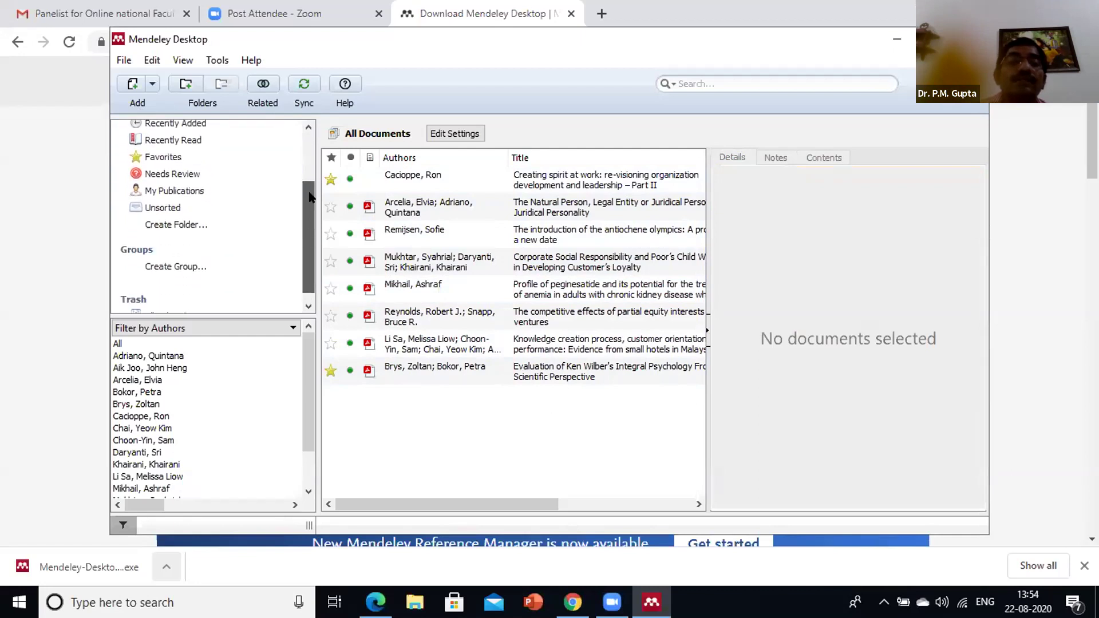
pyautogui.scroll(3, 309, 197)
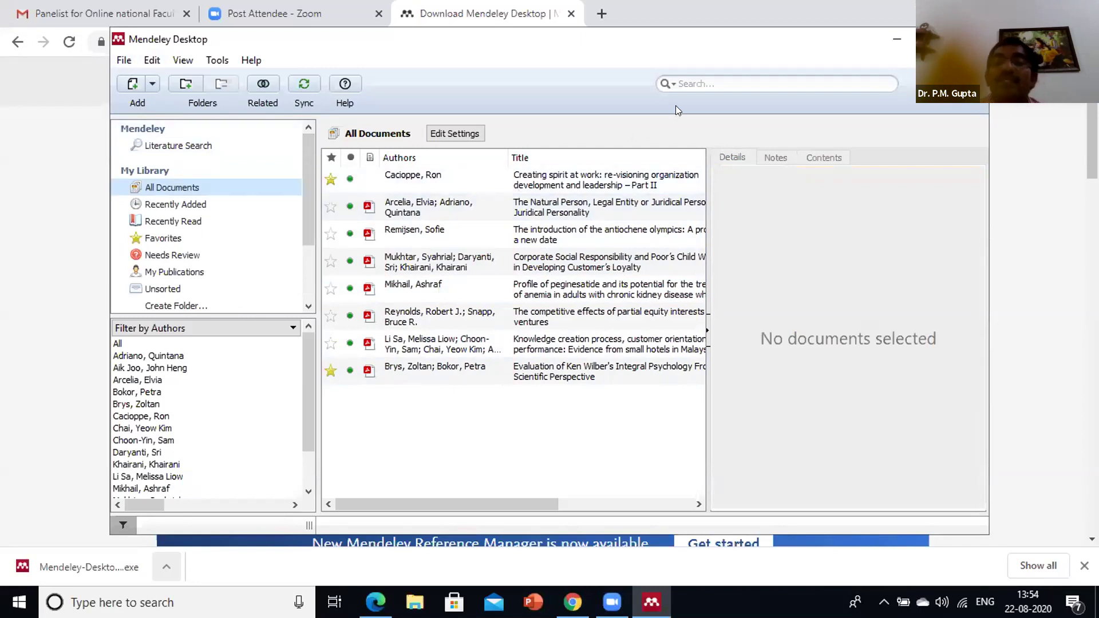
pyautogui.click(691, 74)
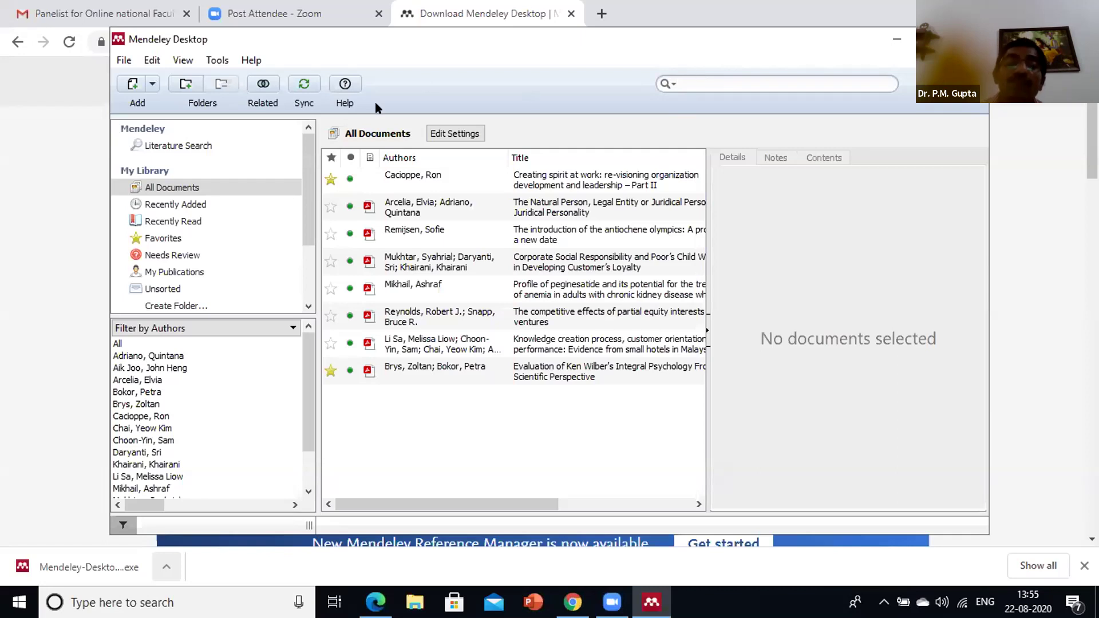
pyautogui.moveTo(310, 226); pyautogui.dragTo(316, 273)
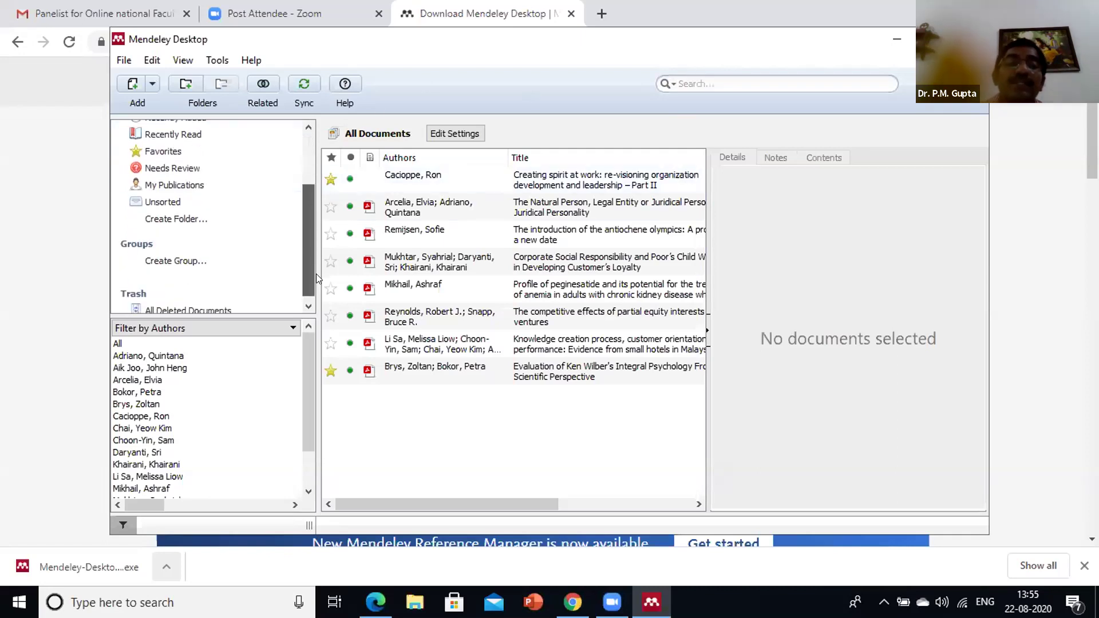
# Create a new library folder and name it 'Introduction'
pyautogui.click(187, 213)
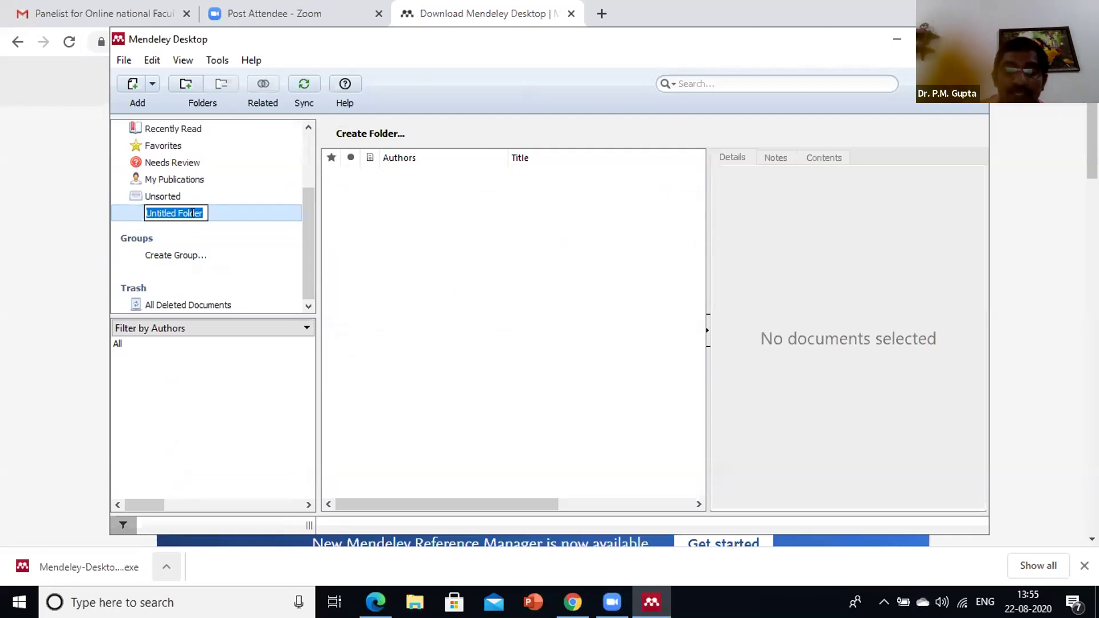
pyautogui.write('Introduction')
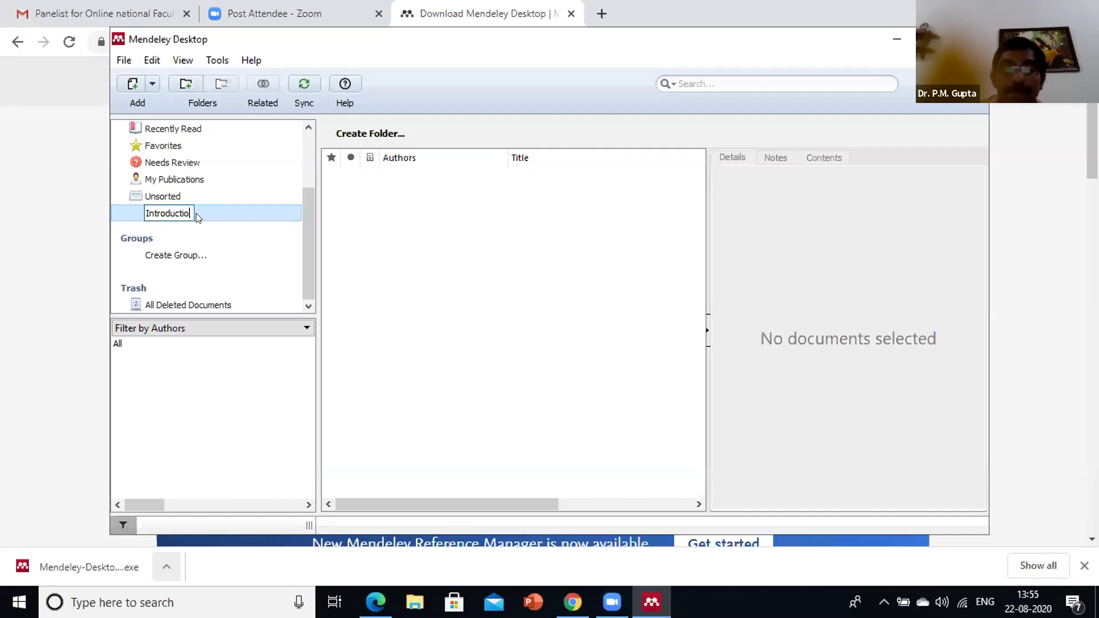
pyautogui.press('Return')
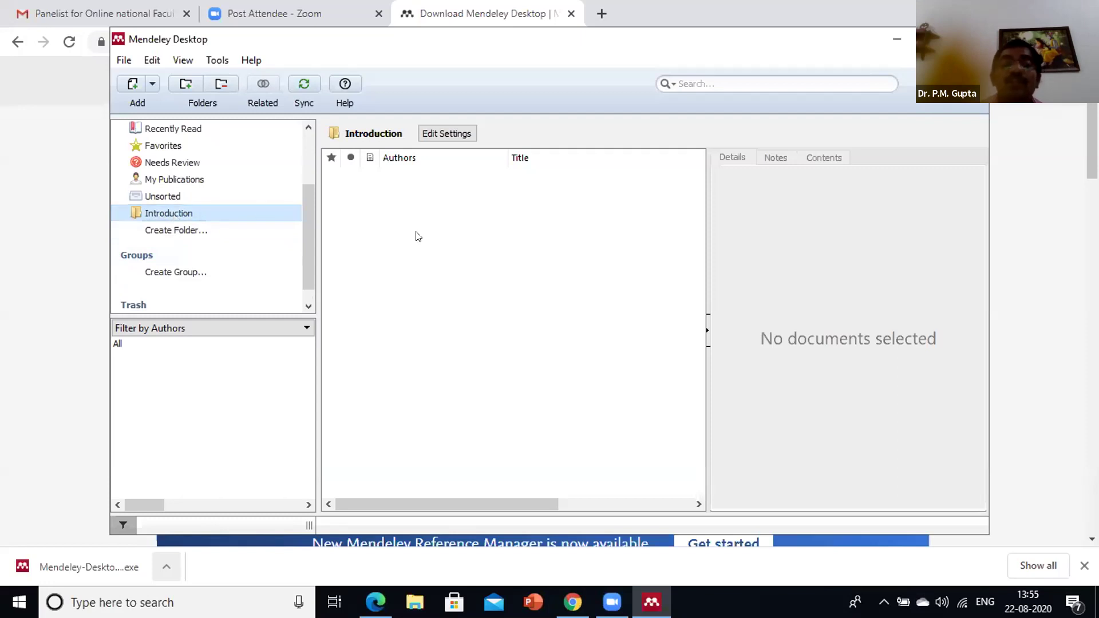
pyautogui.scroll(2, 260, 216)
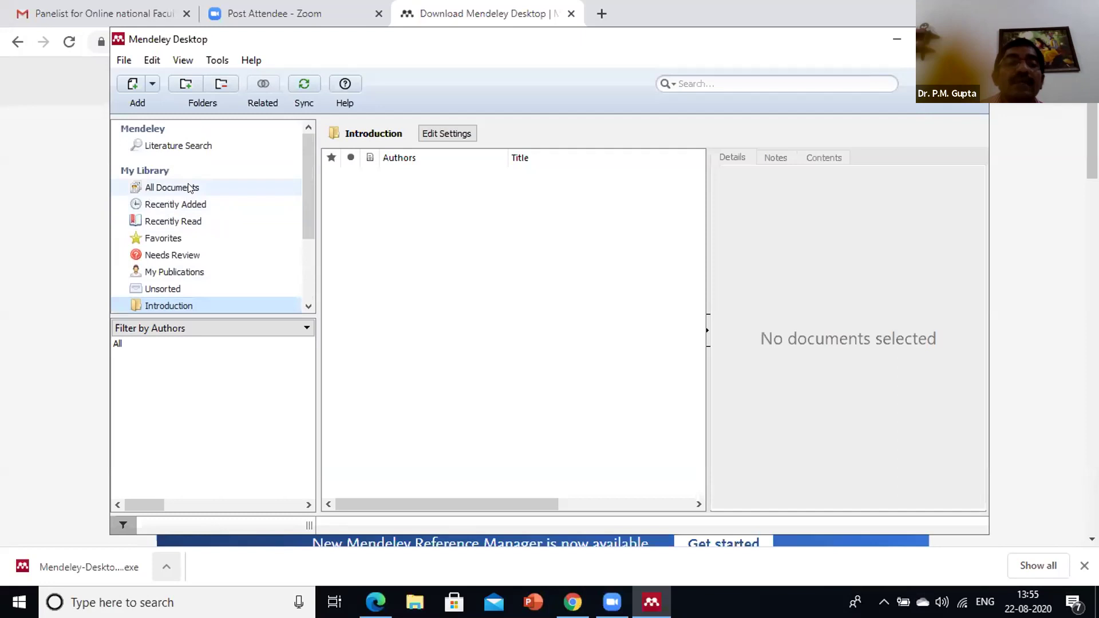
# From All Documents, open 'The Natural Person' paper and scroll through its pages
pyautogui.click(189, 189)
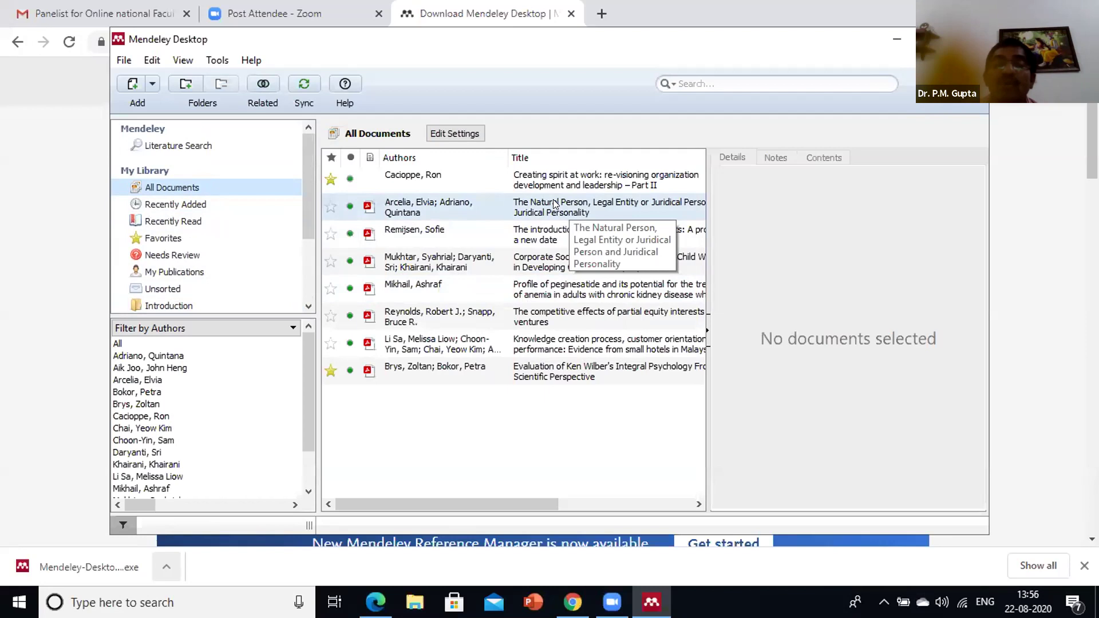
pyautogui.doubleClick(554, 204)
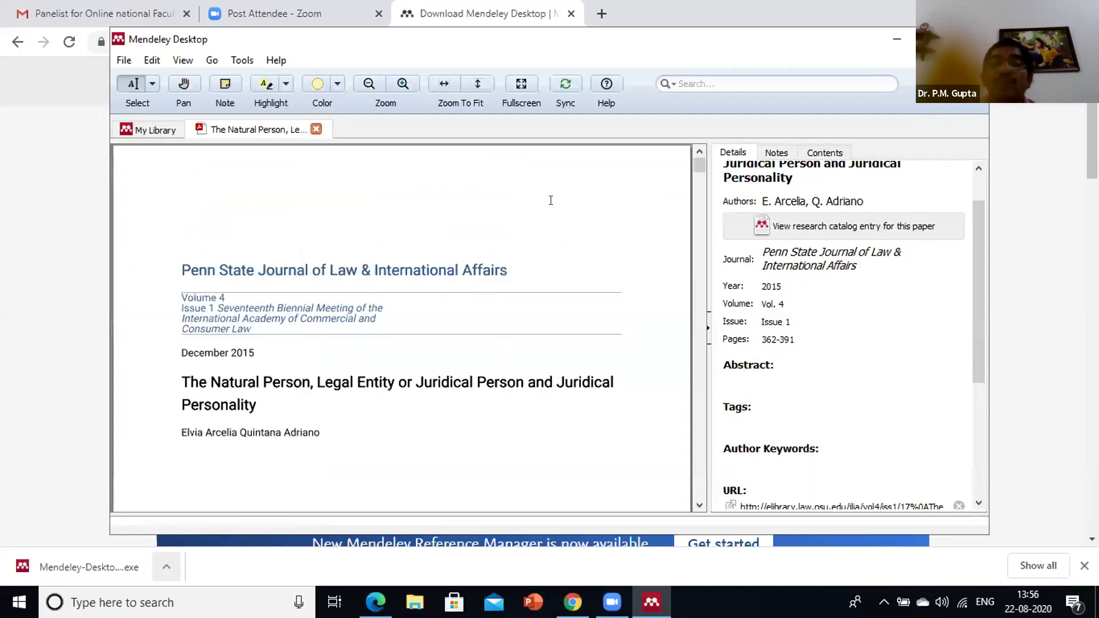
pyautogui.scroll(-10, 551, 199)
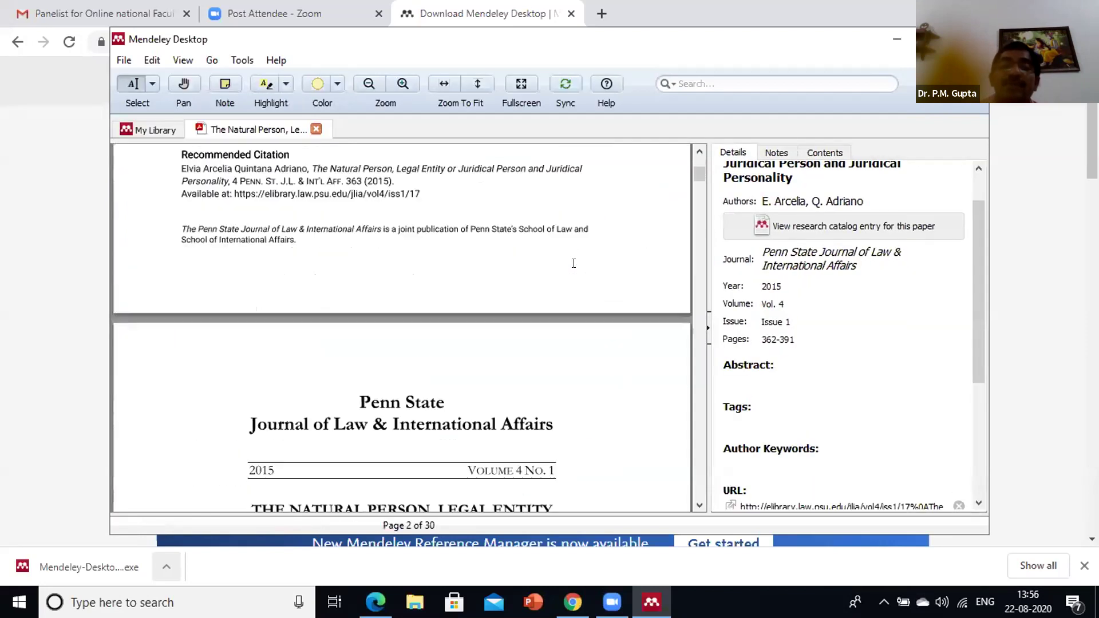
pyautogui.scroll(-12, 574, 271)
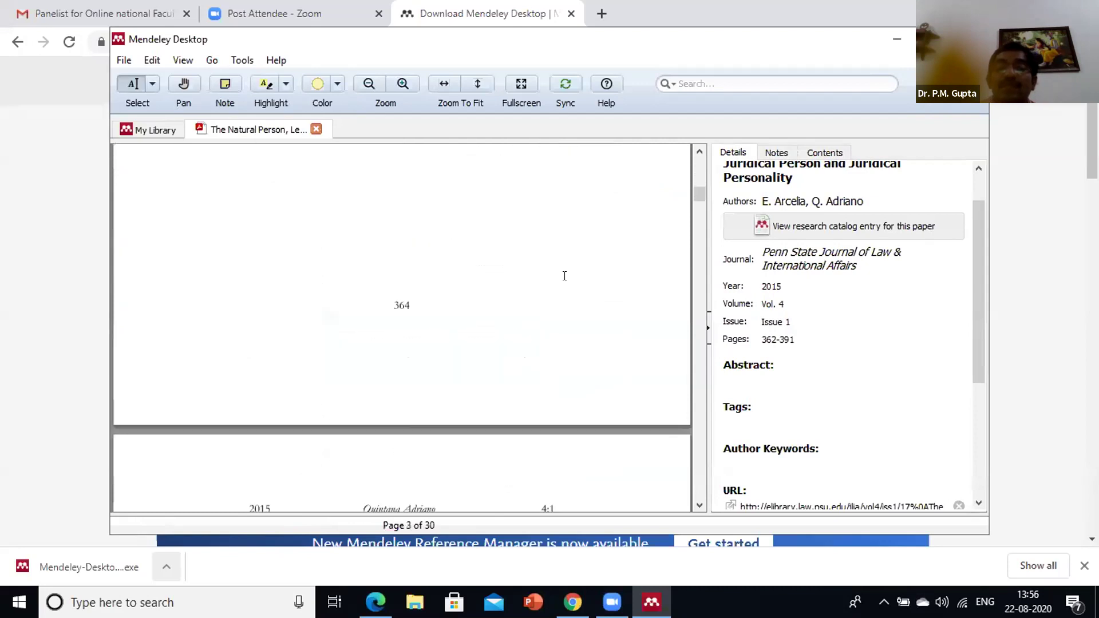
pyautogui.scroll(-12, 564, 276)
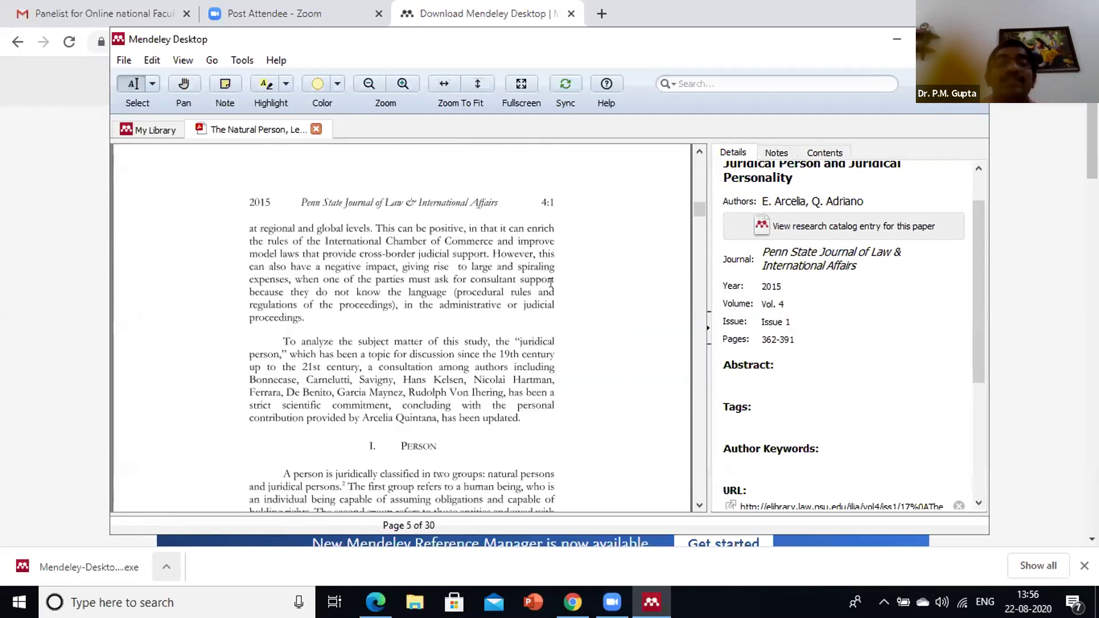
pyautogui.scroll(-4, 550, 288)
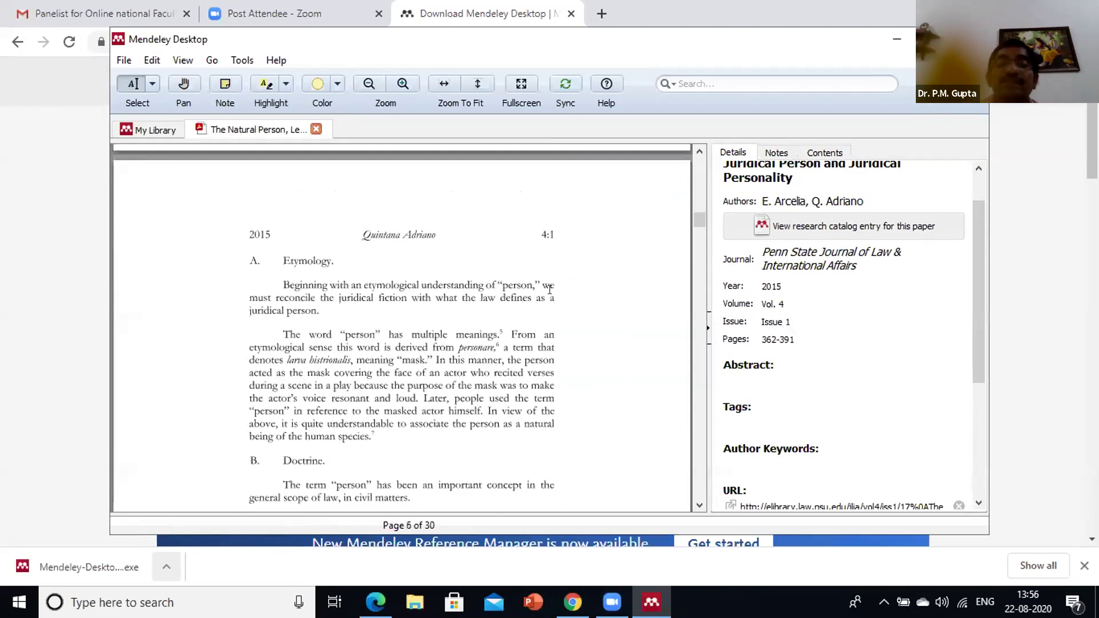
pyautogui.scroll(-4, 552, 294)
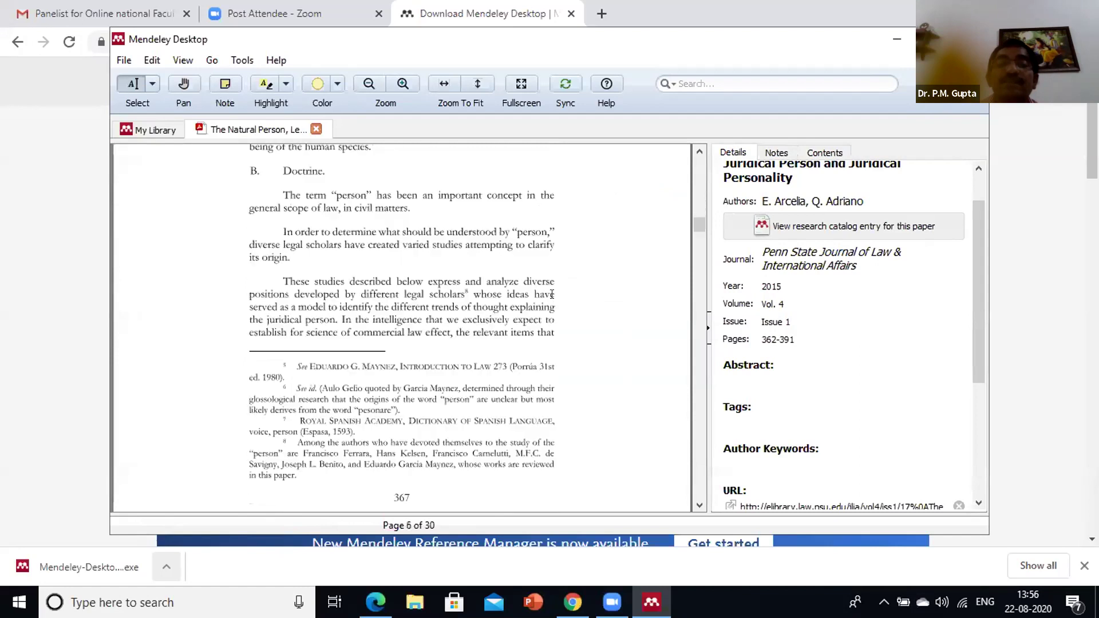
pyautogui.scroll(-3, 552, 295)
pyautogui.scroll(5, 401, 257)
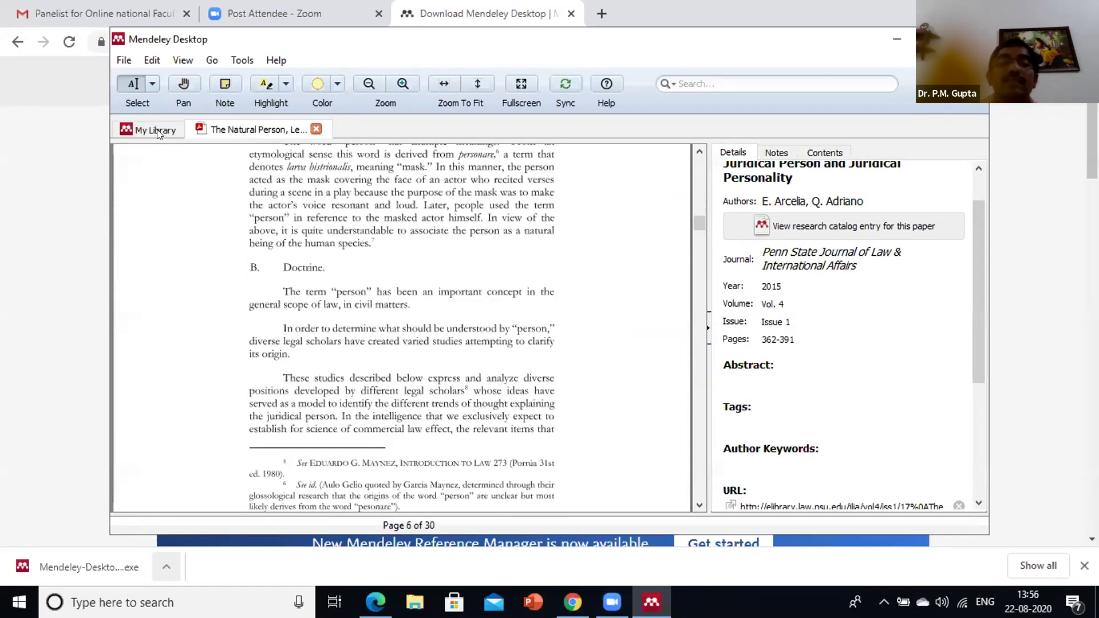
pyautogui.scroll(15, 544, 317)
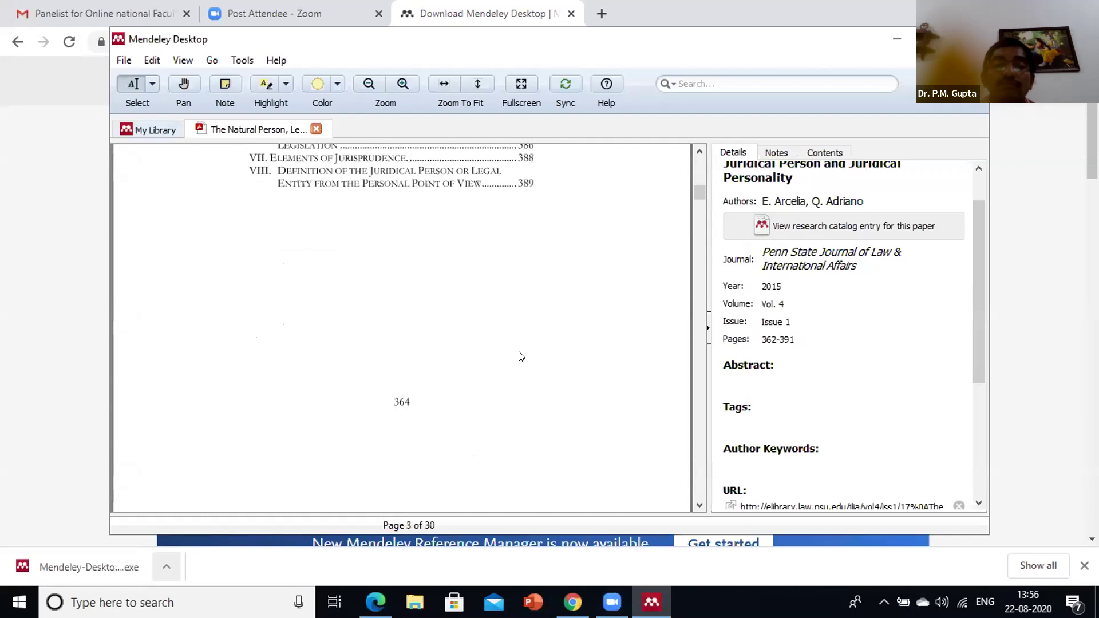
# Back in the library, open the 'Knowledge creation process' paper and scroll through it
pyautogui.hotkey('ctrl', 'Tab')
pyautogui.click(521, 366)
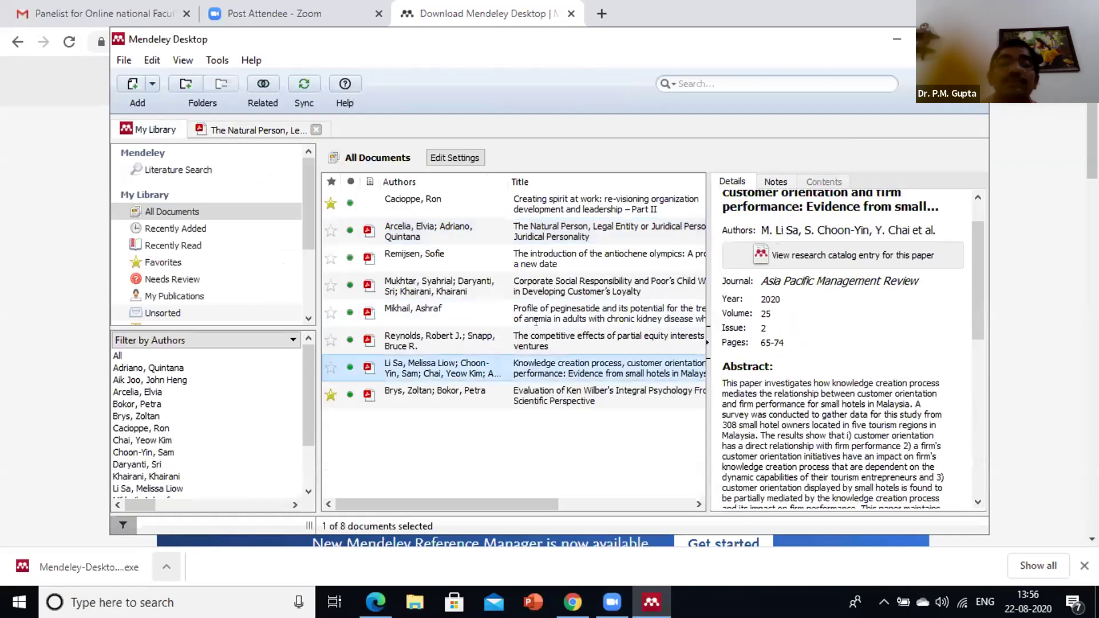
pyautogui.press('Return')
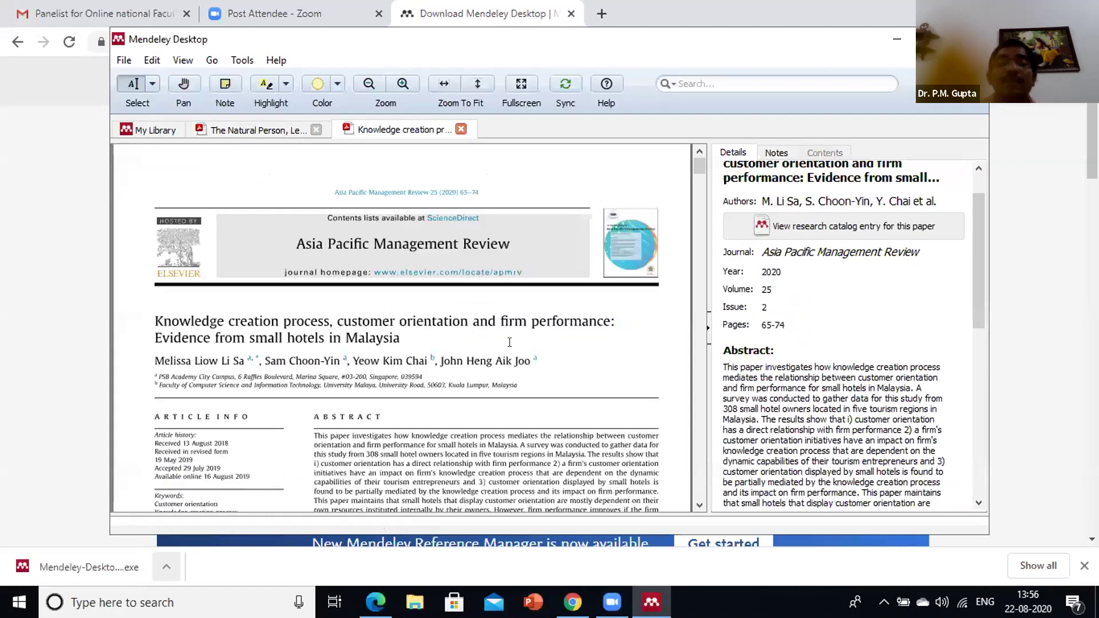
pyautogui.scroll(-5, 504, 338)
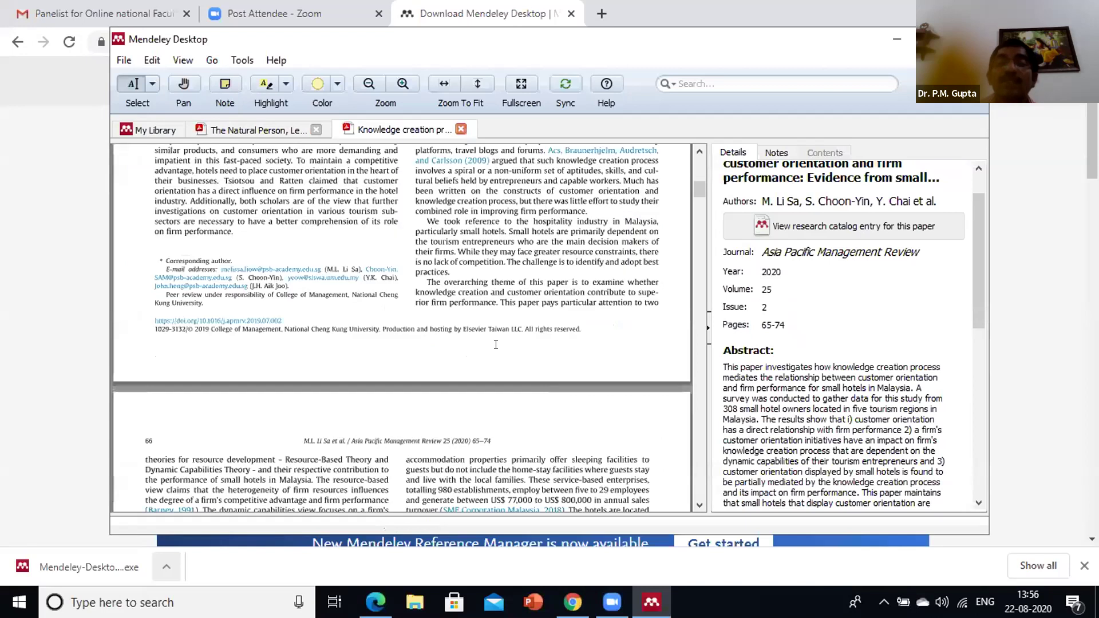
pyautogui.scroll(-10, 522, 332)
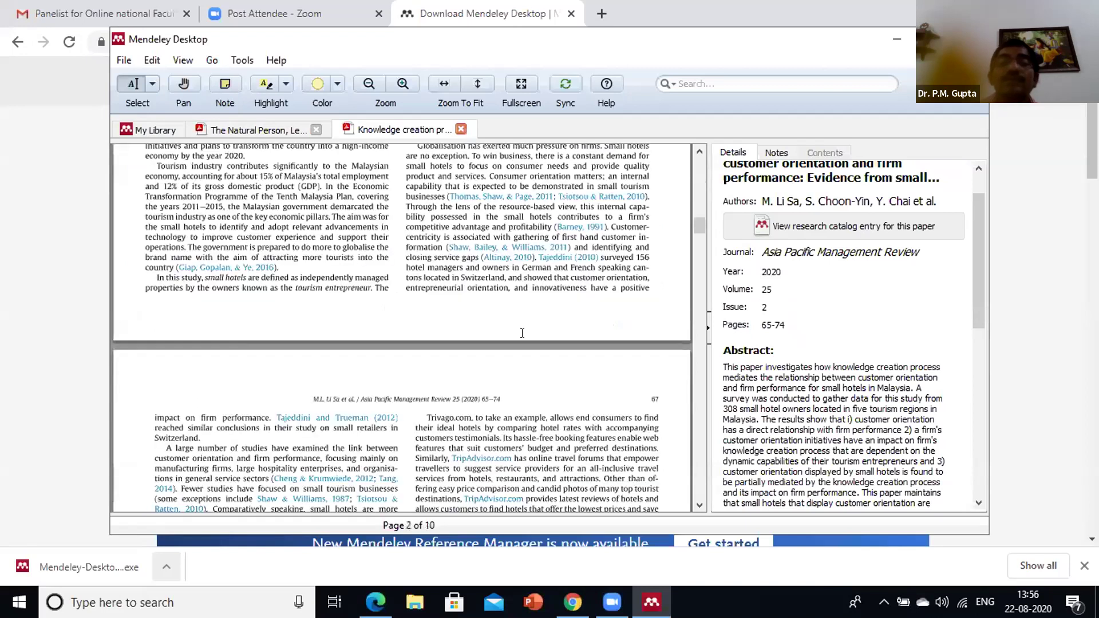
pyautogui.scroll(9, 515, 309)
pyautogui.scroll(8, 503, 292)
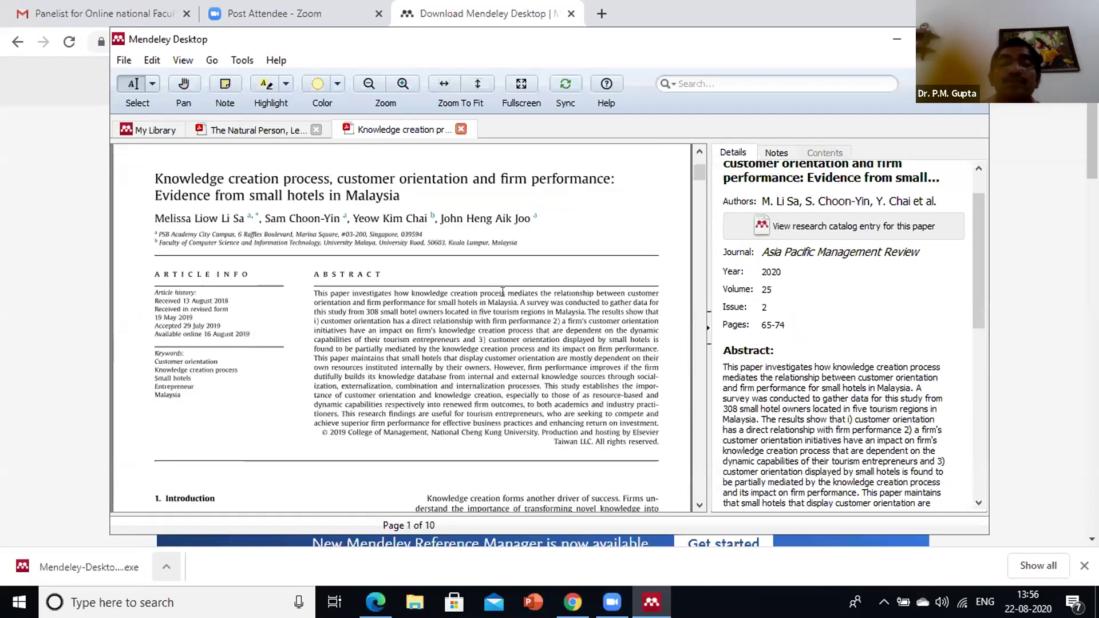
pyautogui.scroll(-3, 503, 292)
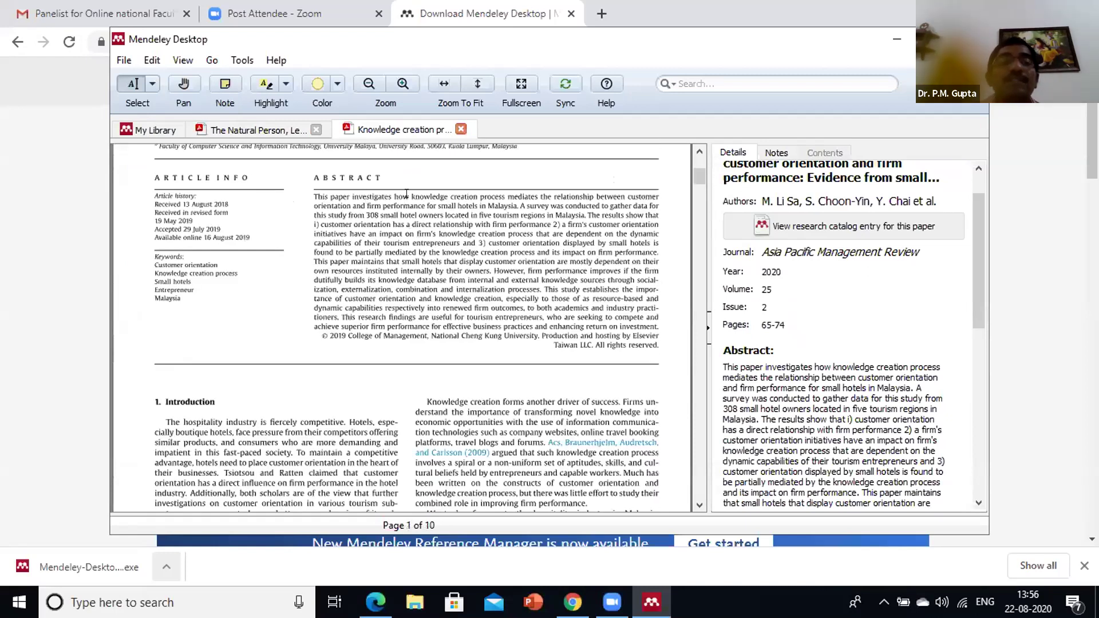
pyautogui.scroll(-7, 365, 203)
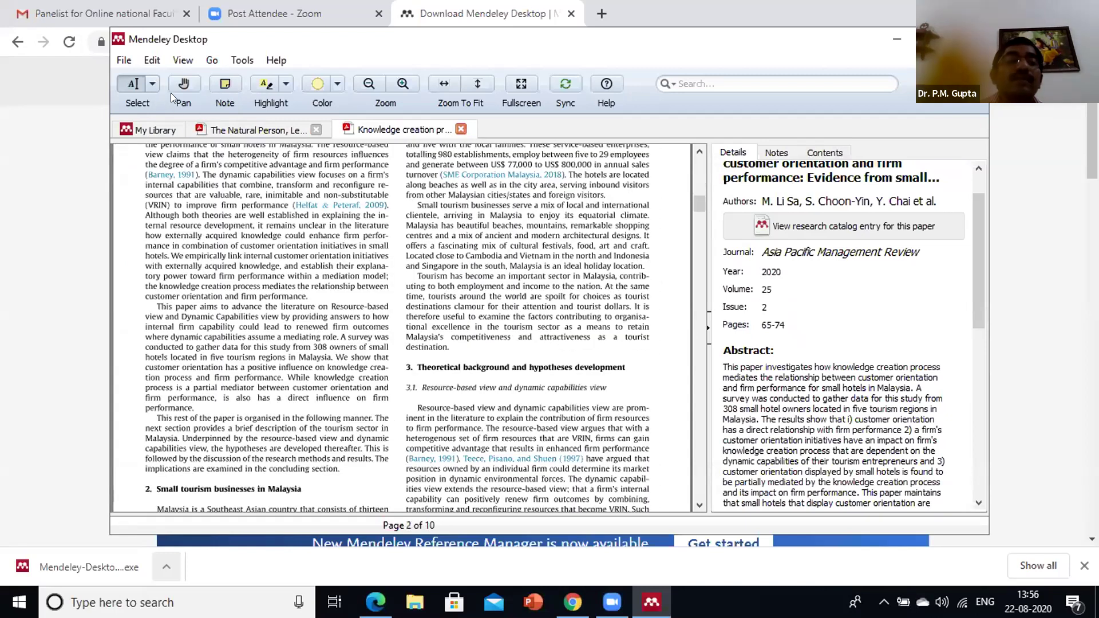
# Highlight the two paragraphs on small tourism businesses in Malaysia in yellow
pyautogui.click(153, 104)
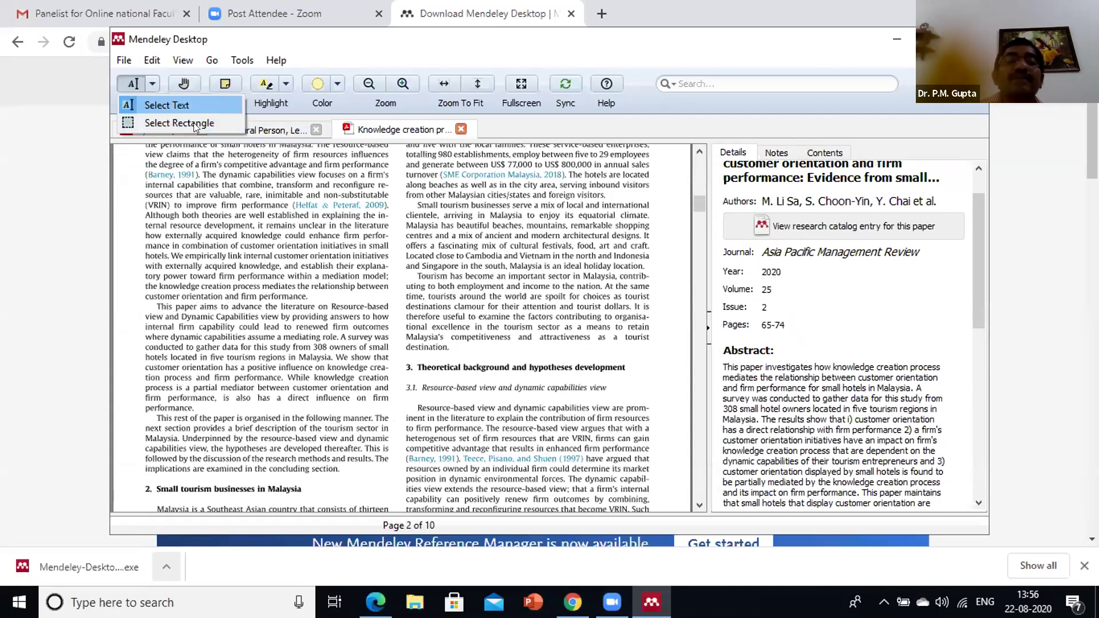
pyautogui.click(164, 107)
pyautogui.moveTo(409, 202); pyautogui.dragTo(497, 267)
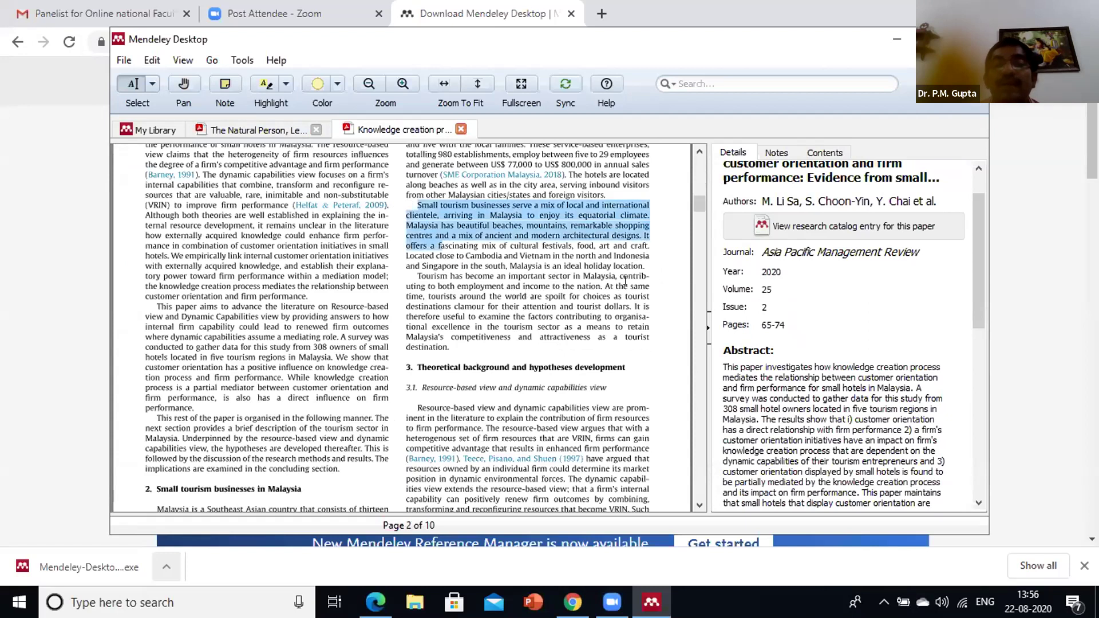
pyautogui.moveTo(640, 281); pyautogui.dragTo(647, 287)
pyautogui.click(286, 83)
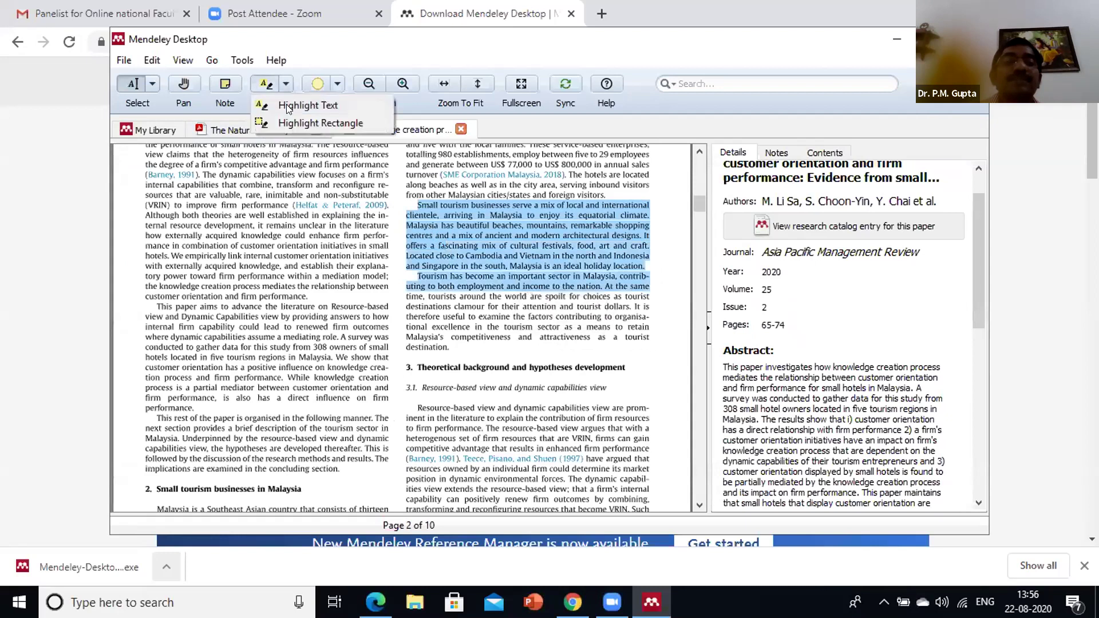
pyautogui.click(289, 105)
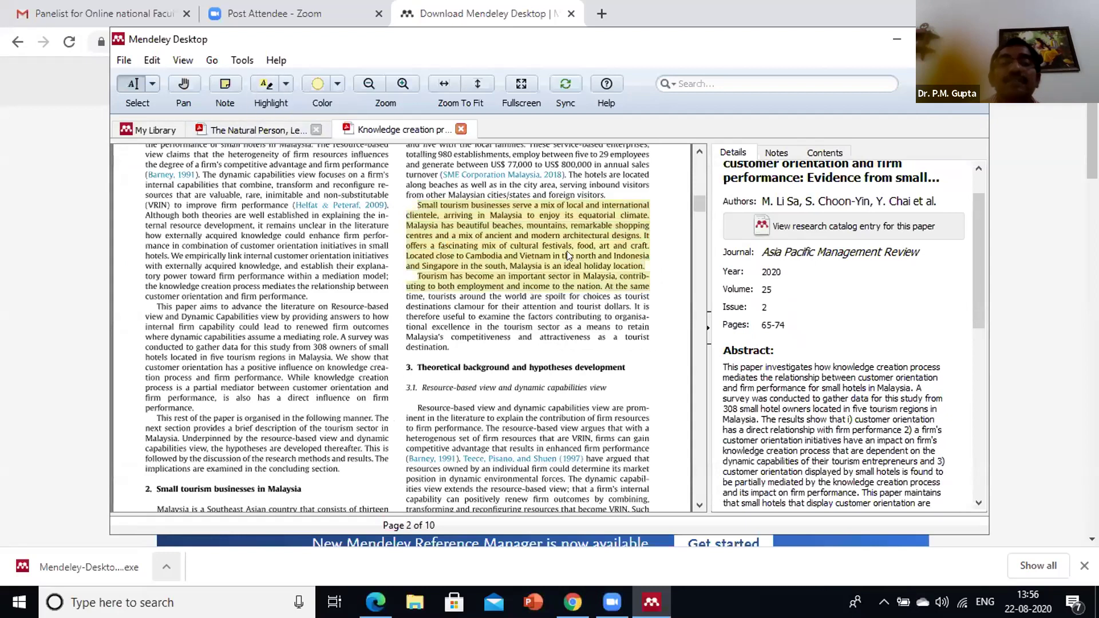
# Attach a new note to the yellow highlight
pyautogui.click(520, 247)
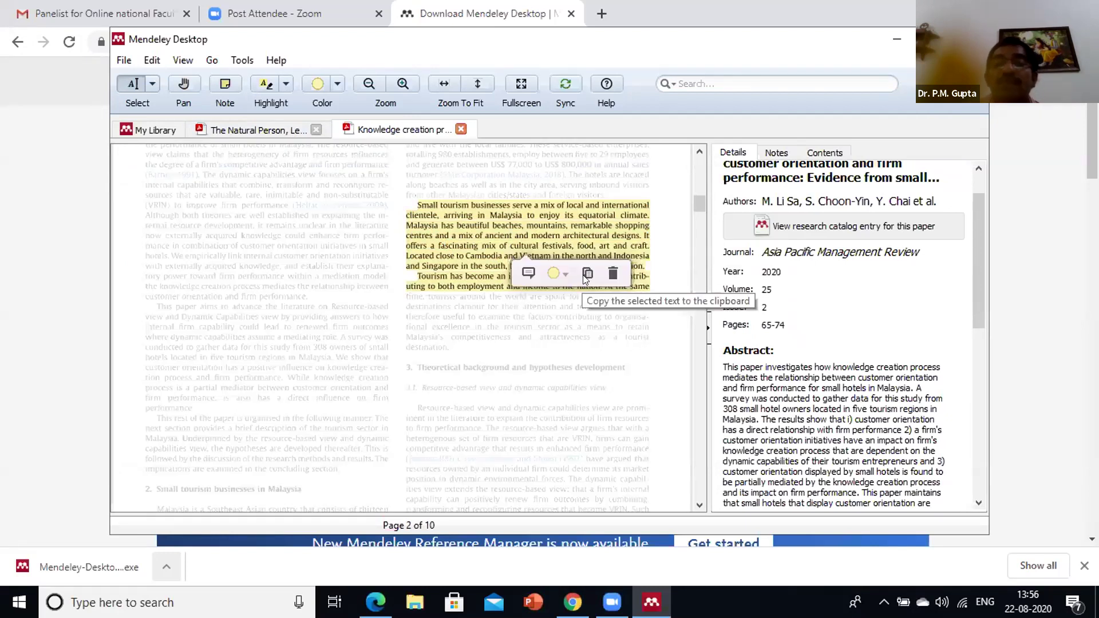
pyautogui.click(558, 245)
pyautogui.rightClick(558, 245)
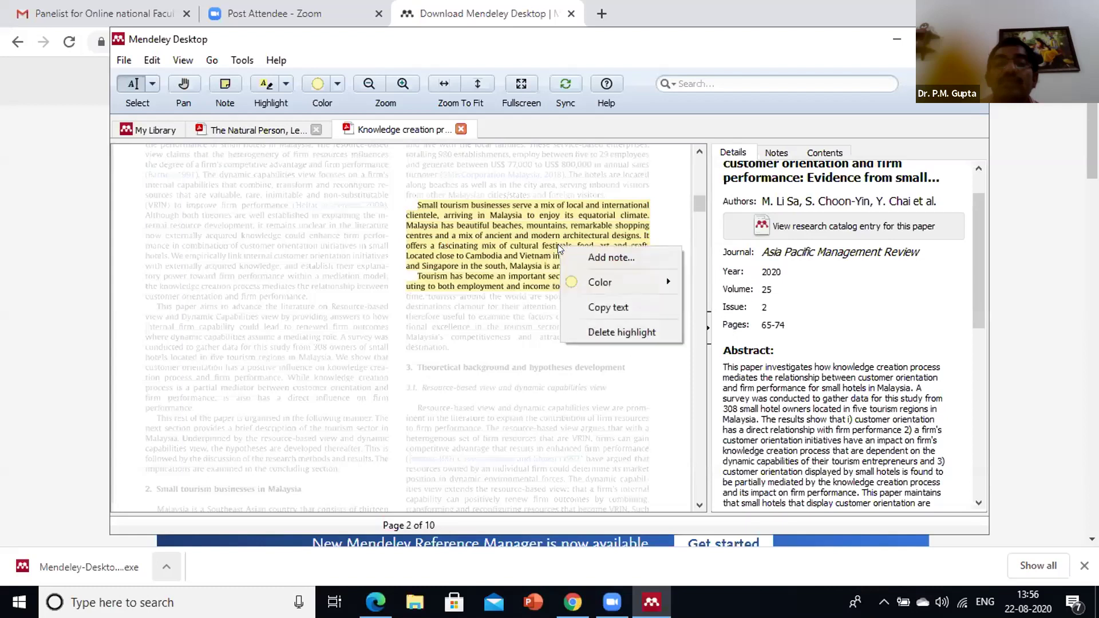
pyautogui.click(595, 258)
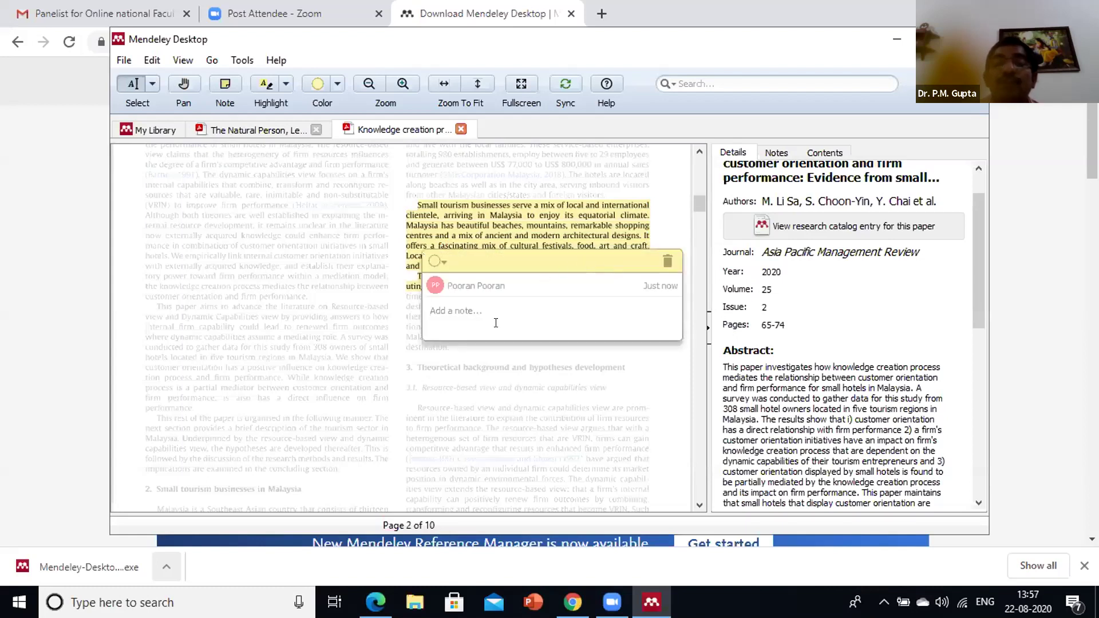
pyautogui.write('This i')
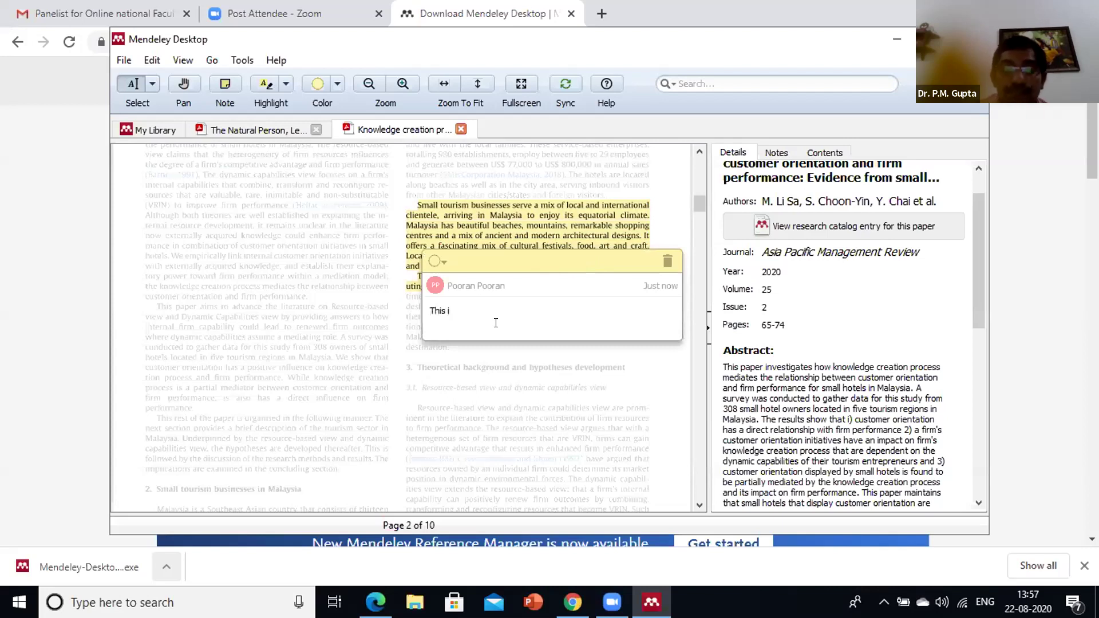
pyautogui.write('s useful for In')
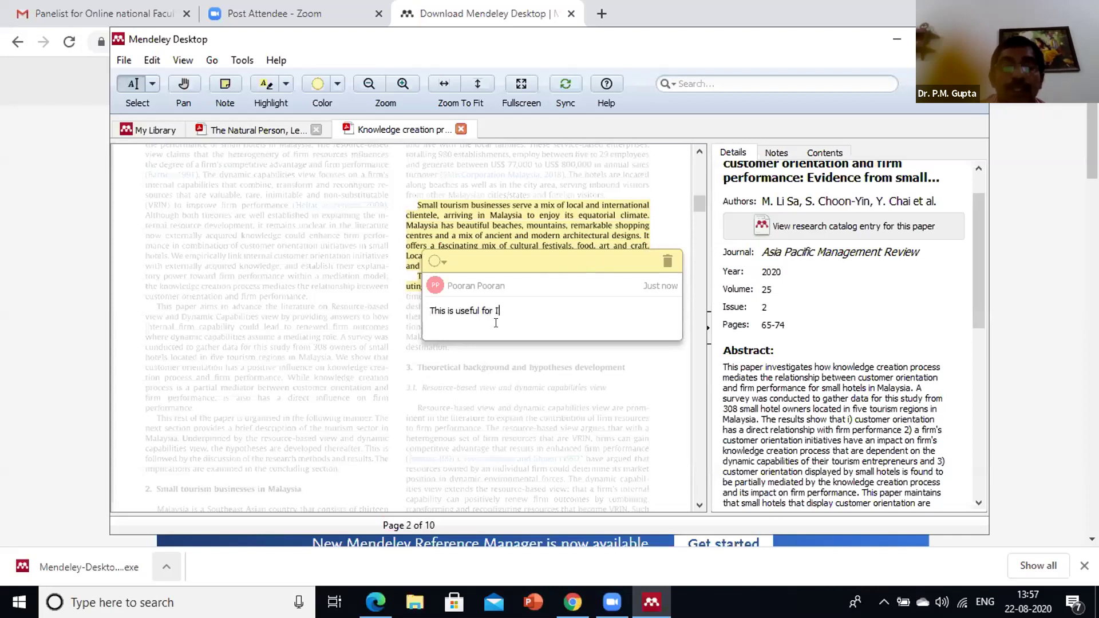
pyautogui.write('tr')
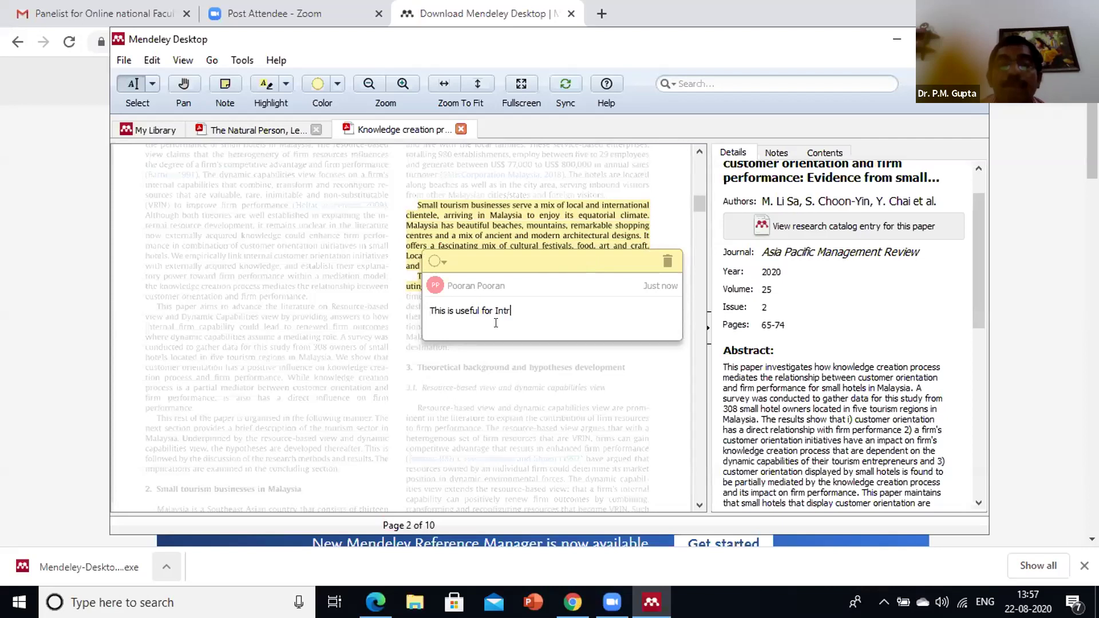
pyautogui.write('od')
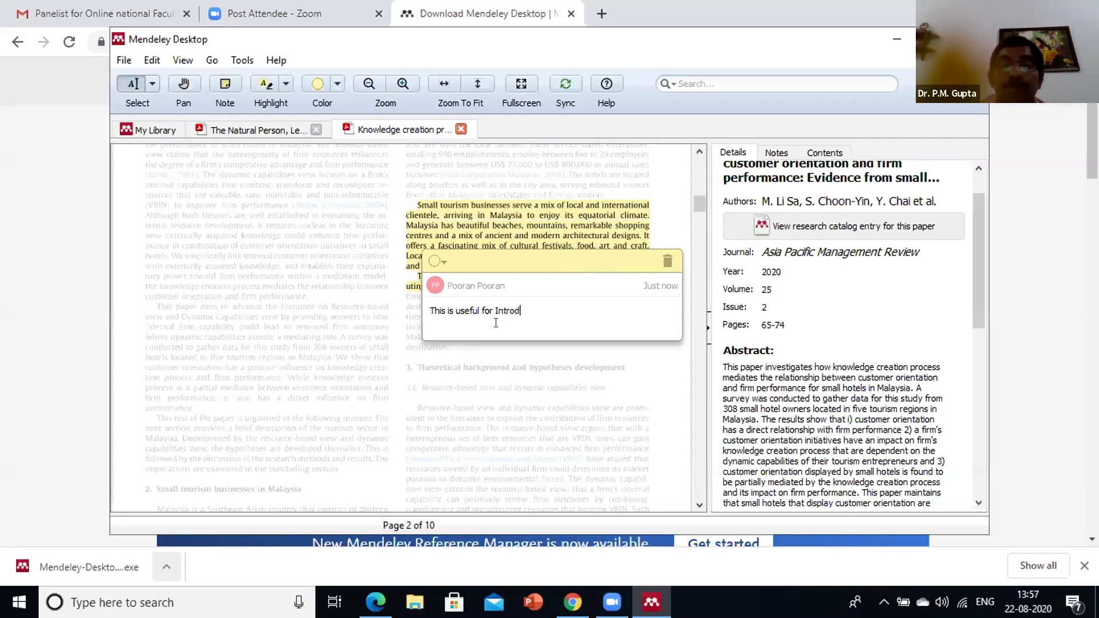
pyautogui.write('uction')
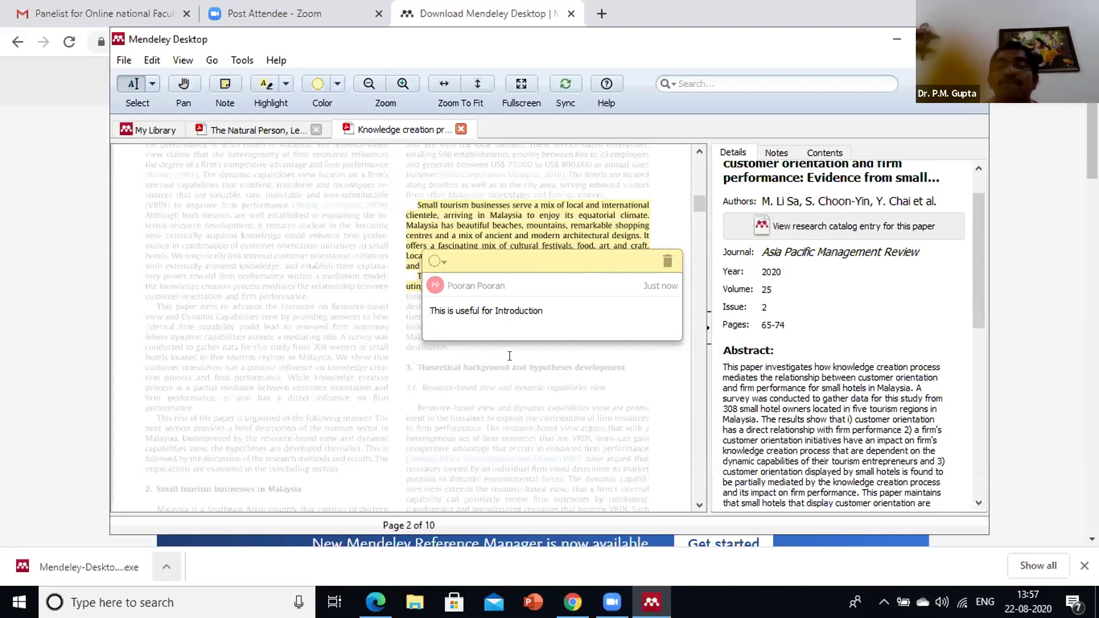
pyautogui.click(532, 359)
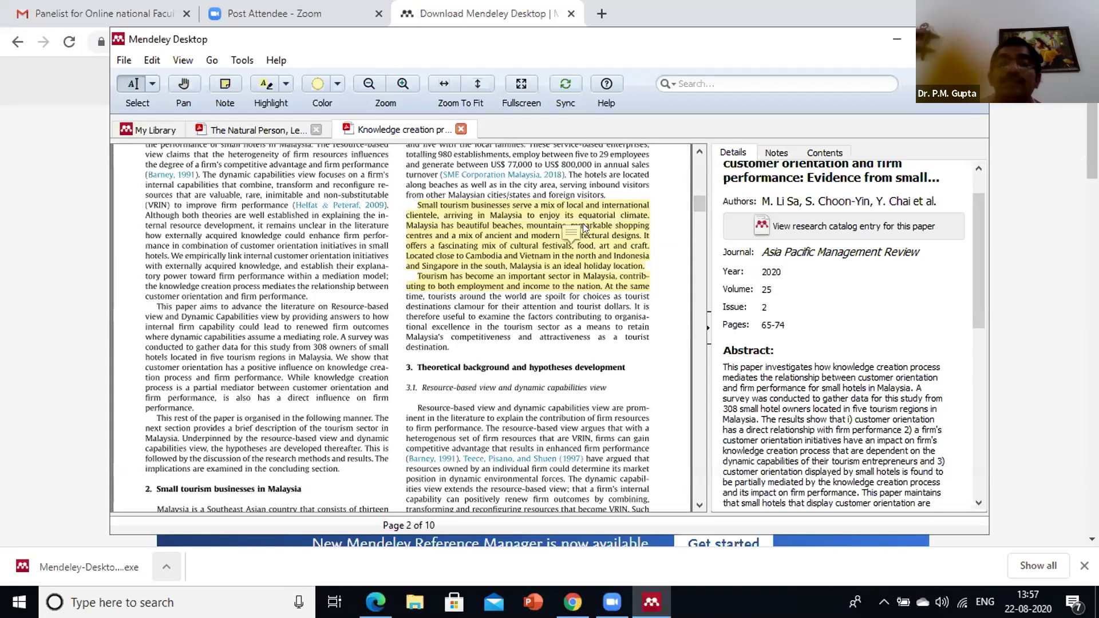
pyautogui.scroll(-2, 583, 224)
pyautogui.scroll(-3, 584, 240)
pyautogui.scroll(-2, 584, 241)
pyautogui.scroll(10, 585, 229)
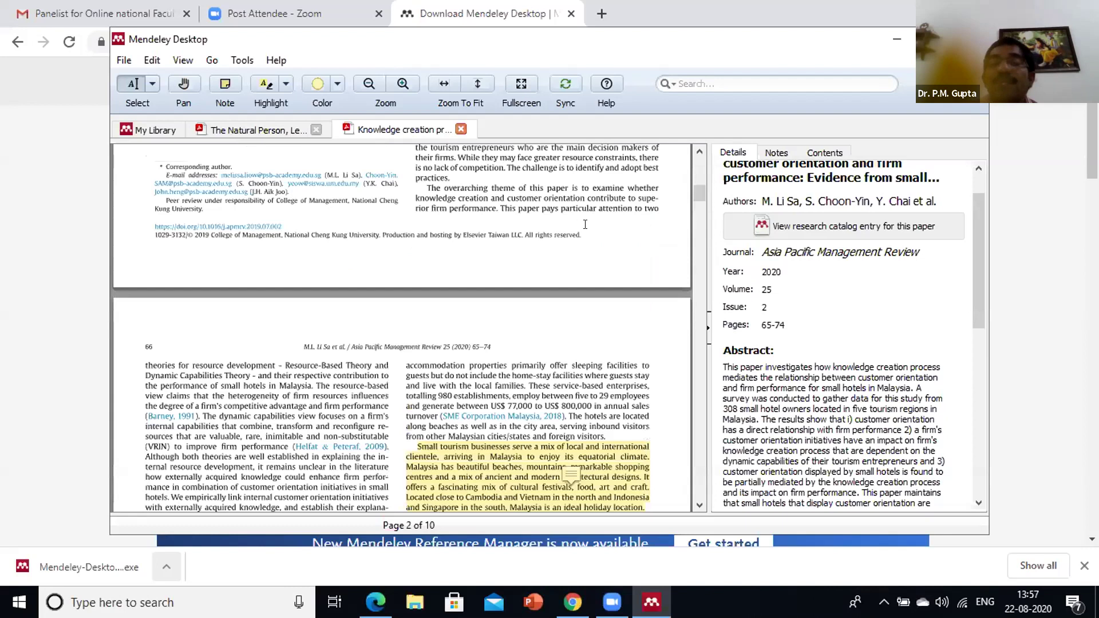
pyautogui.scroll(-10, 805, 316)
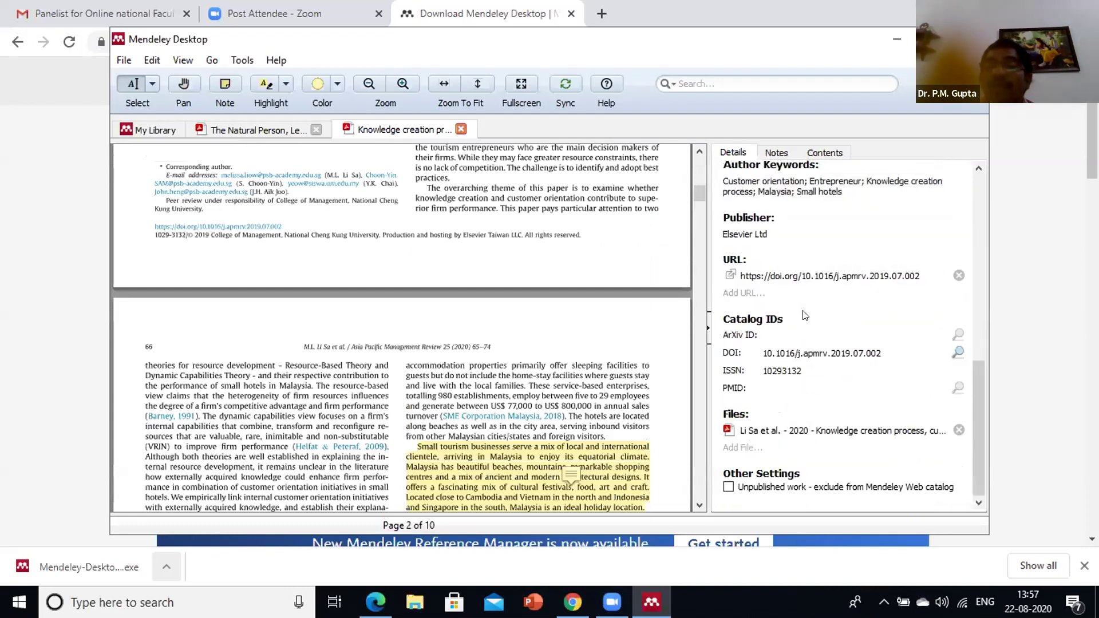
pyautogui.scroll(10, 805, 315)
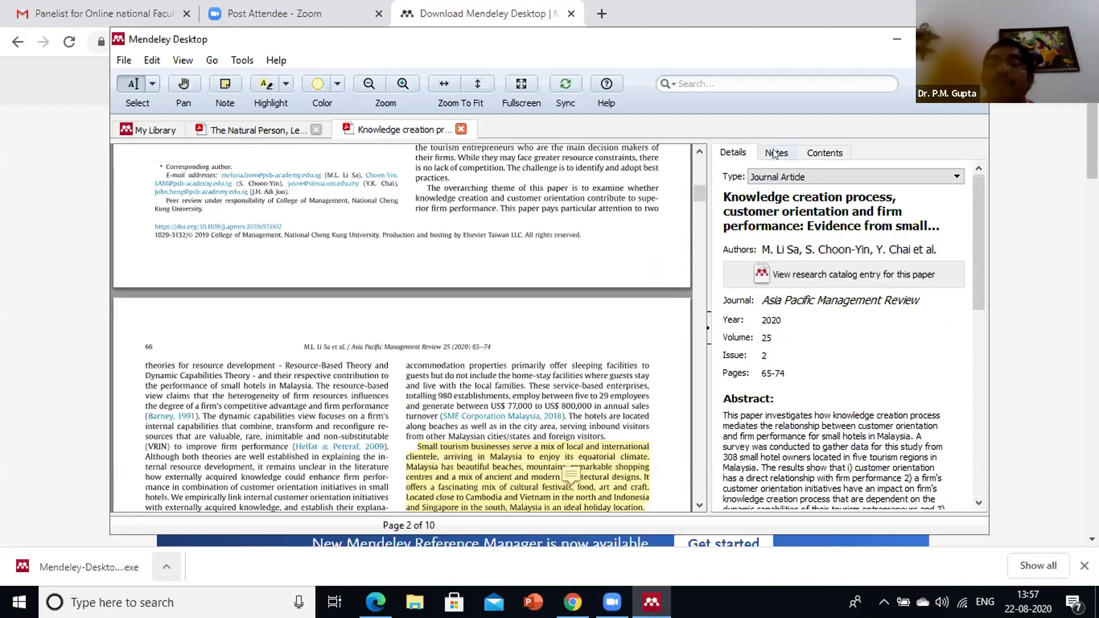
# Enter 'Introduction' as the paper's general note and close the Knowledge creation PDF
pyautogui.click(774, 154)
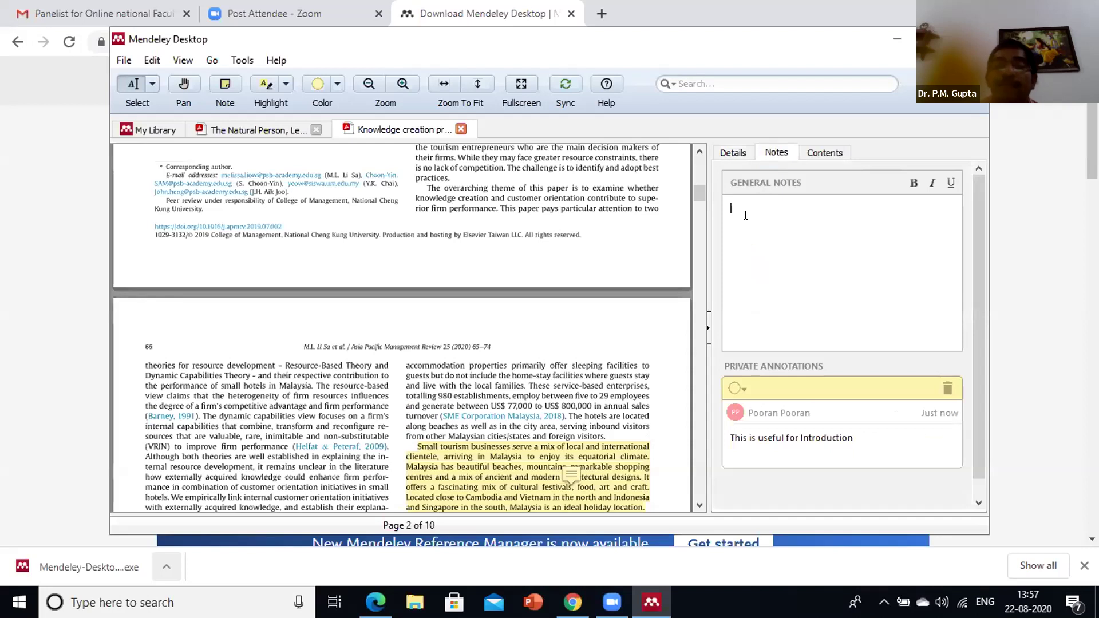
pyautogui.write('Int')
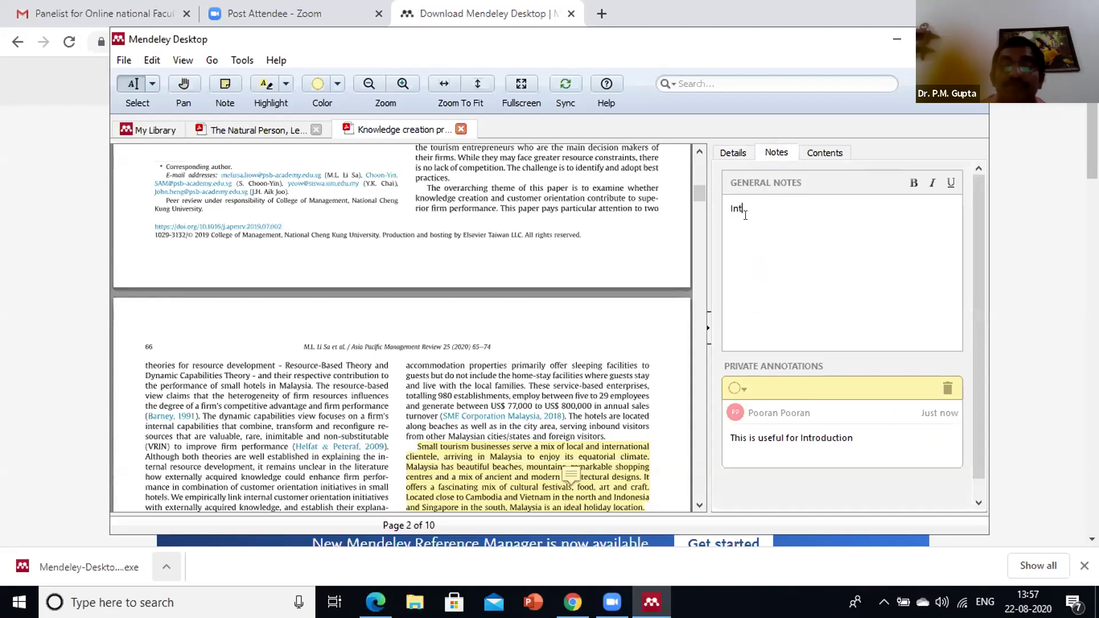
pyautogui.write('roduction')
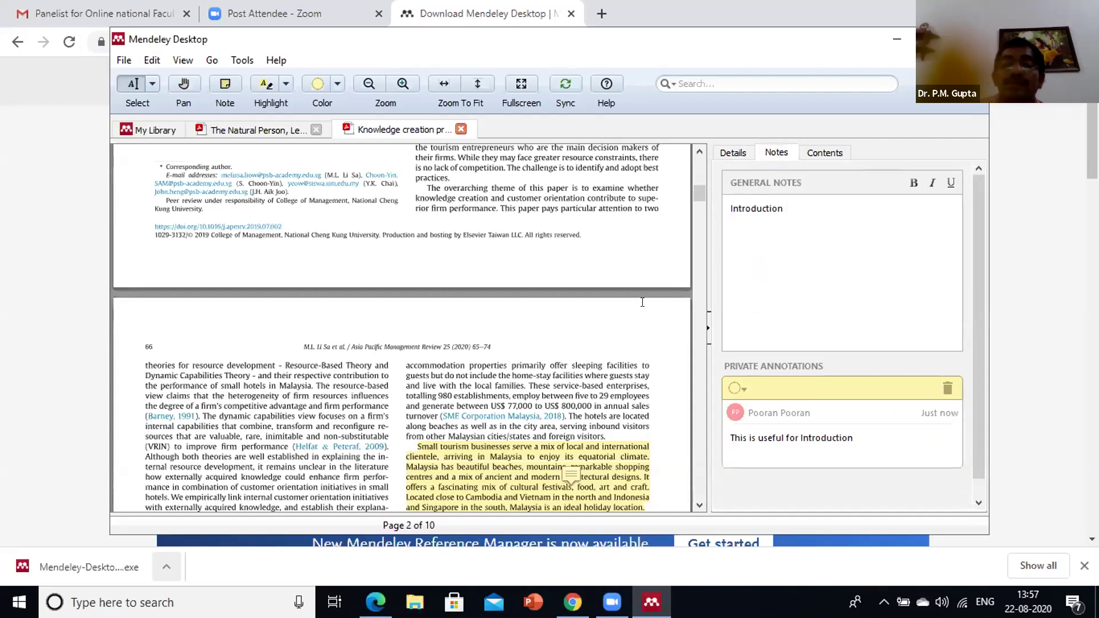
pyautogui.scroll(-5, 657, 289)
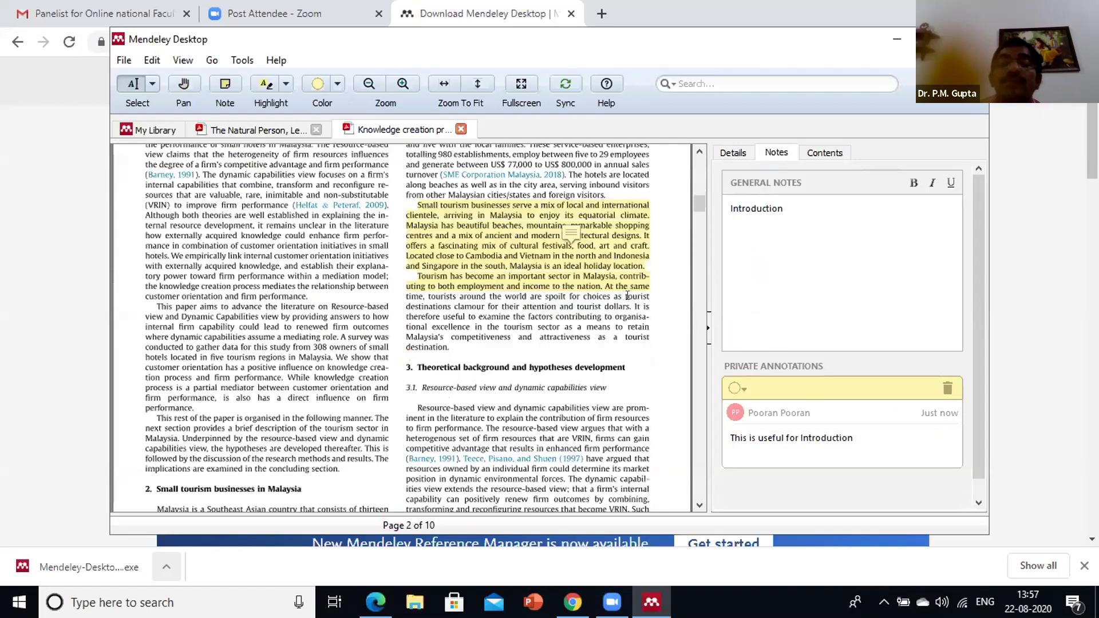
pyautogui.scroll(15, 495, 185)
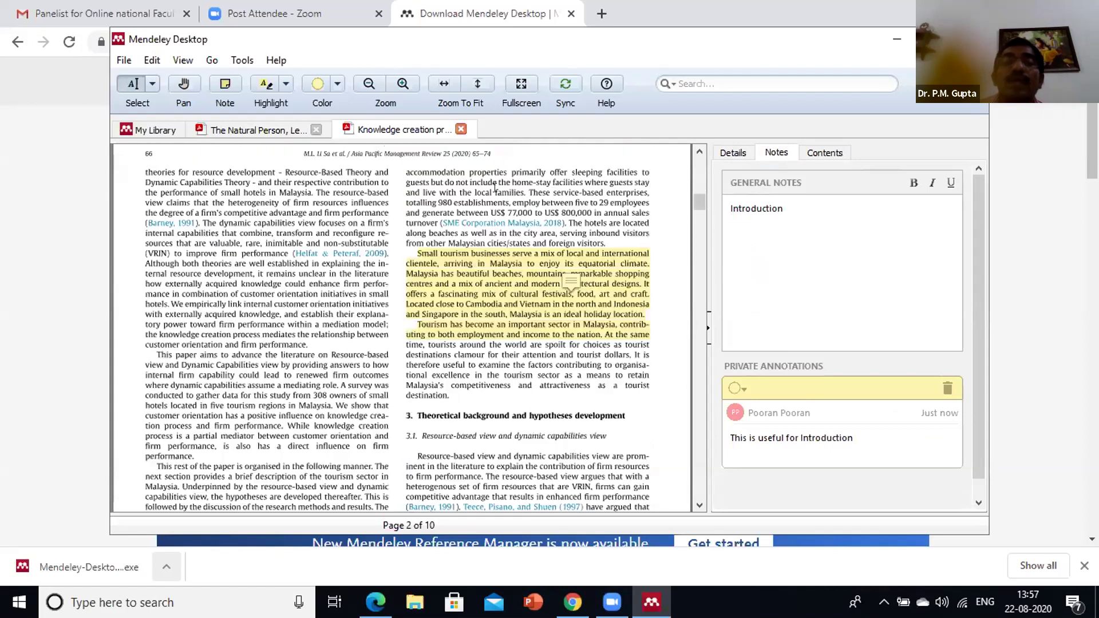
pyautogui.scroll(3, 496, 185)
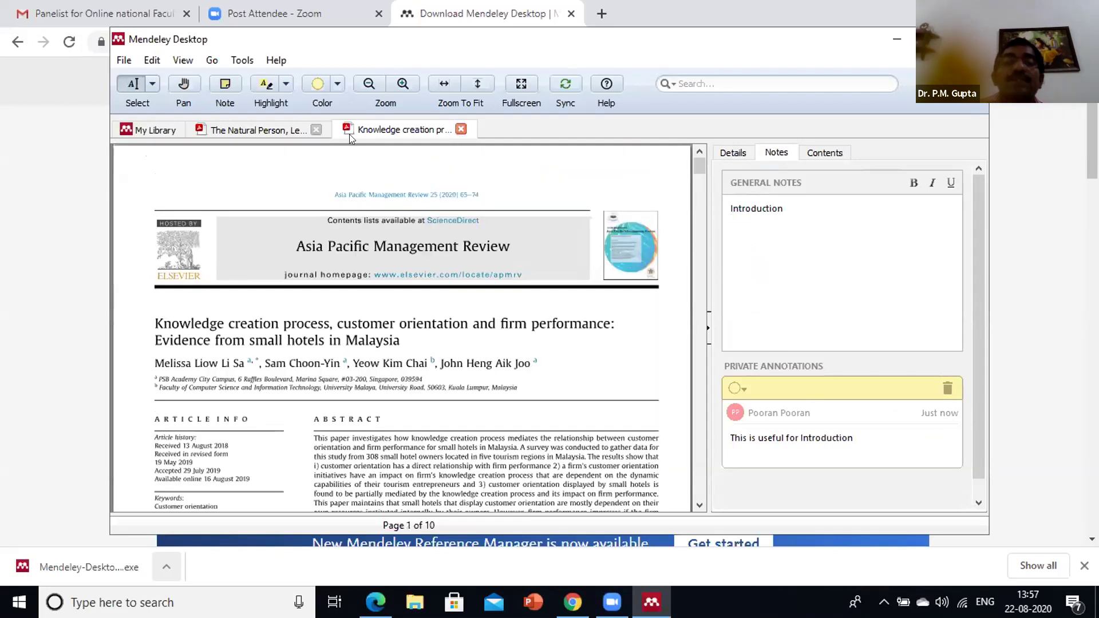
pyautogui.click(461, 129)
# Close The Natural Person PDF, search notes for 'In', and select the Knowledge creation paper
pyautogui.click(316, 129)
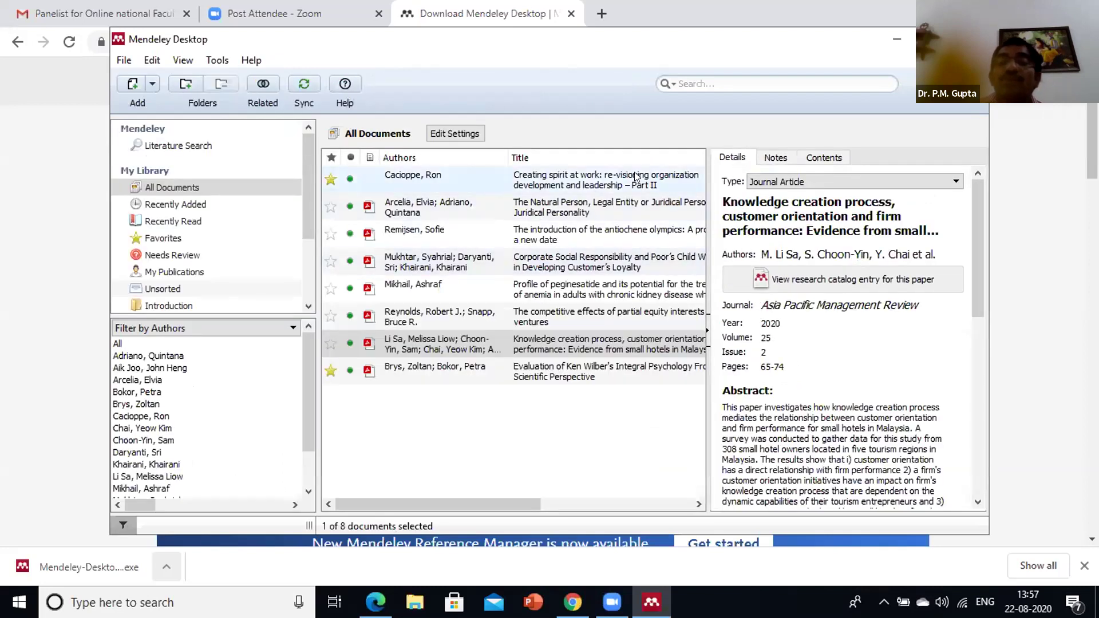
pyautogui.click(686, 83)
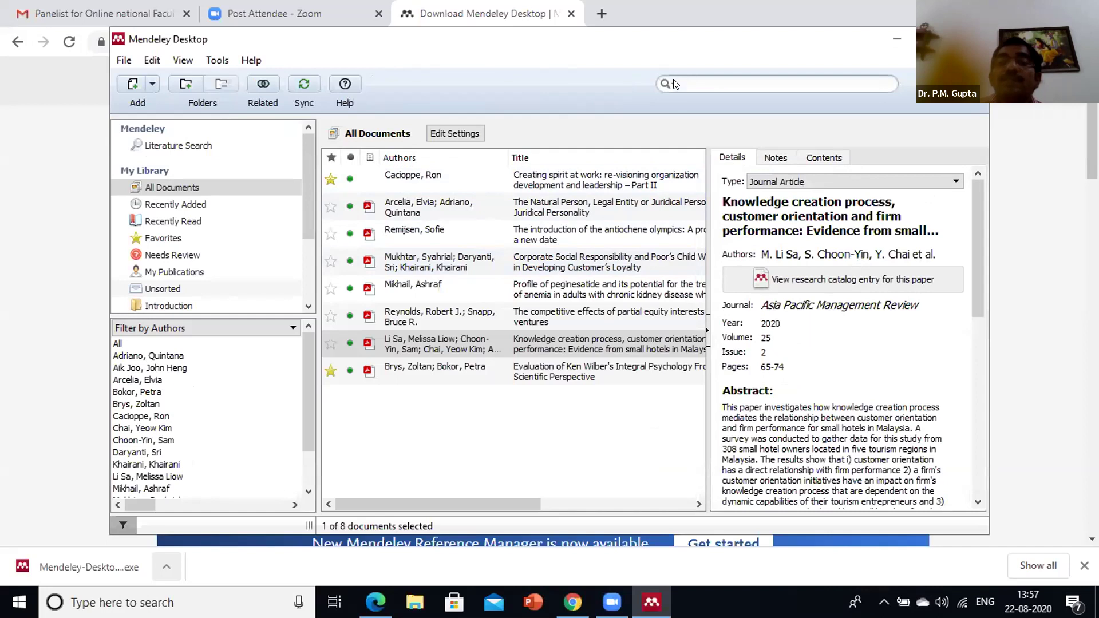
pyautogui.click(671, 84)
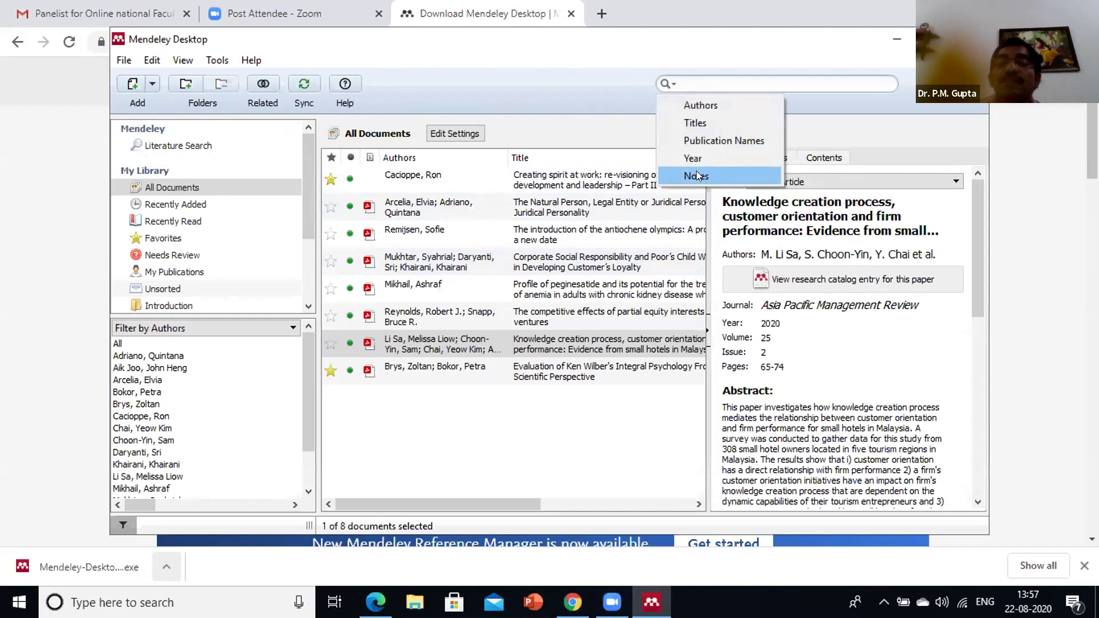
pyautogui.click(701, 176)
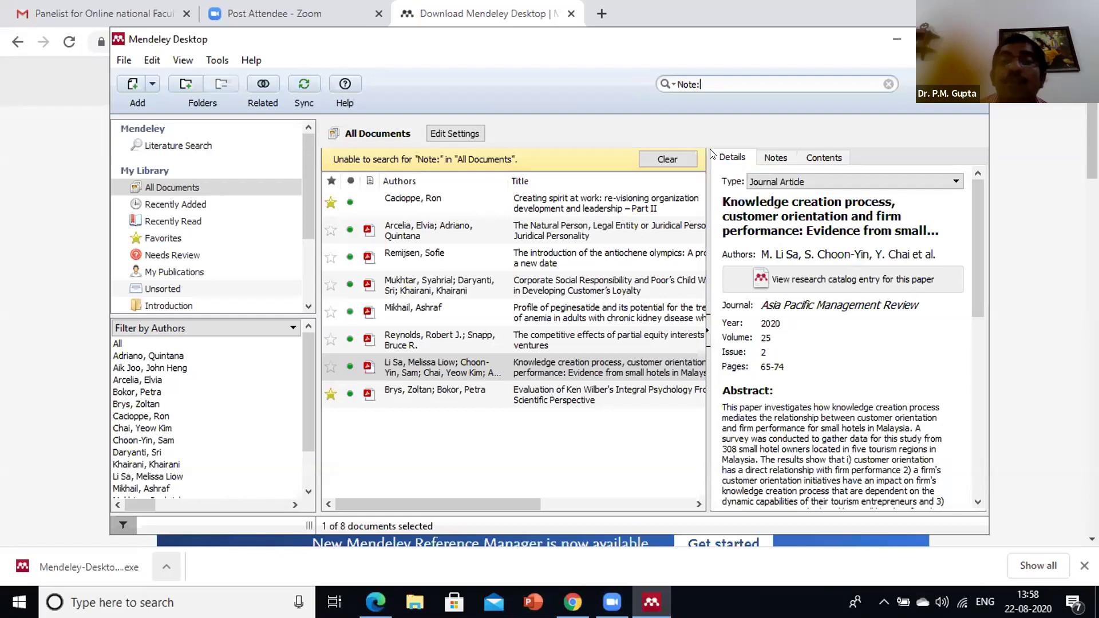
pyautogui.write('In')
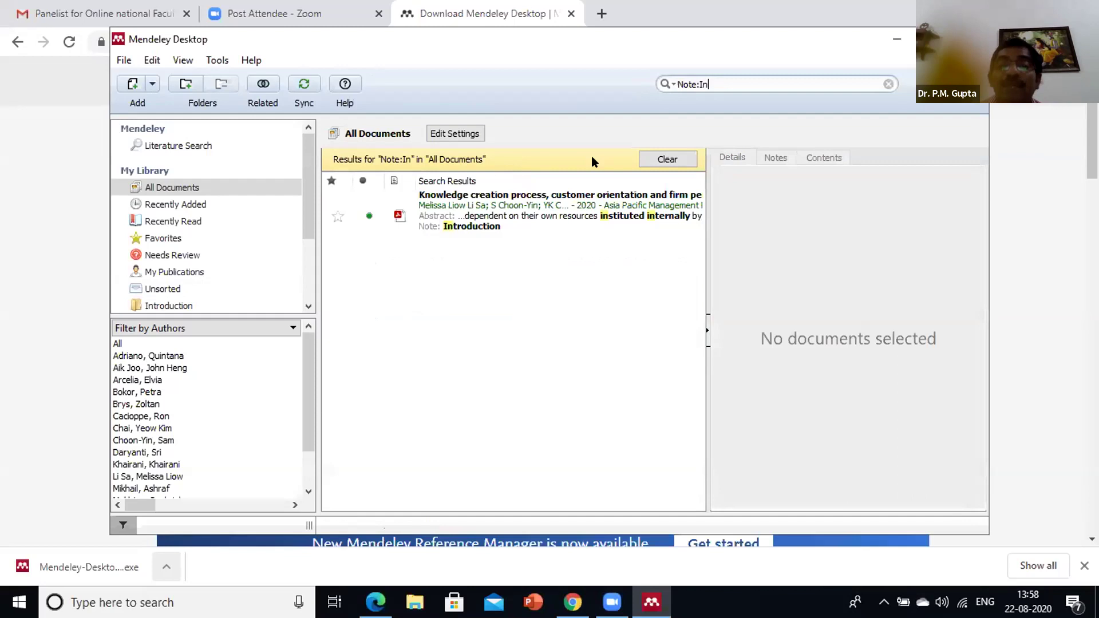
pyautogui.click(510, 207)
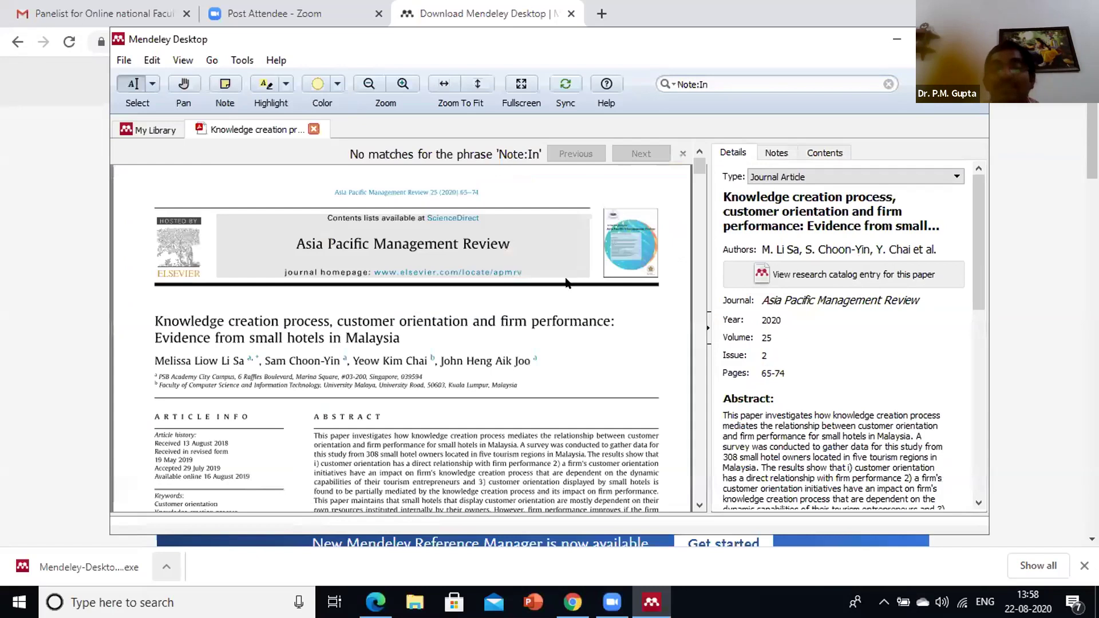
# Read the 'This is useful for Introduction' note on the highlighted passage, then close the PDF
pyautogui.scroll(-10, 572, 286)
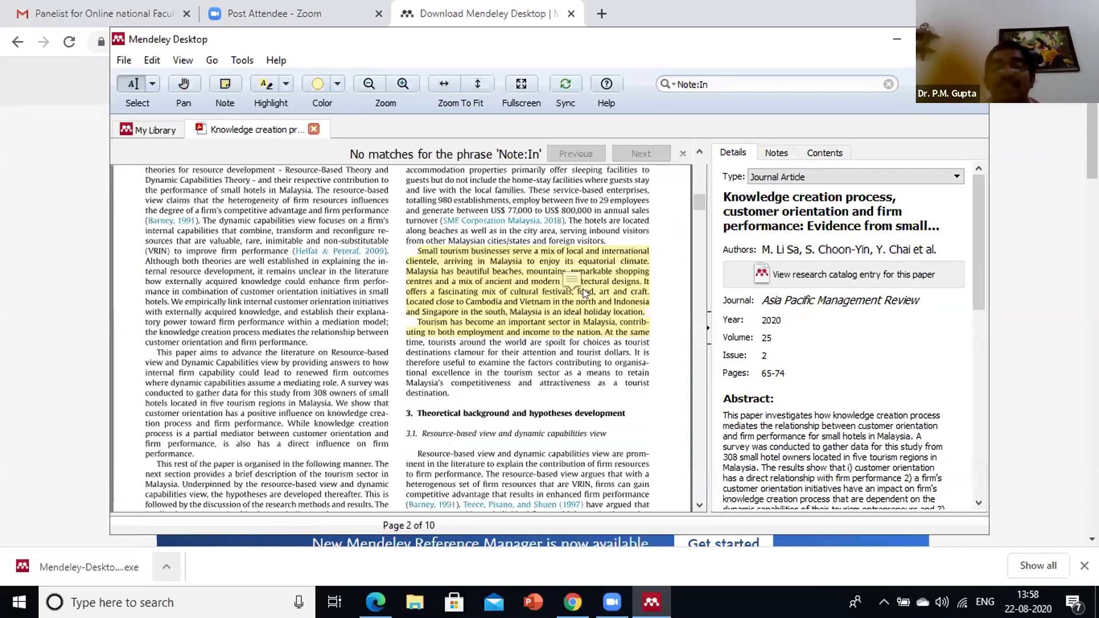
pyautogui.moveTo(583, 288)
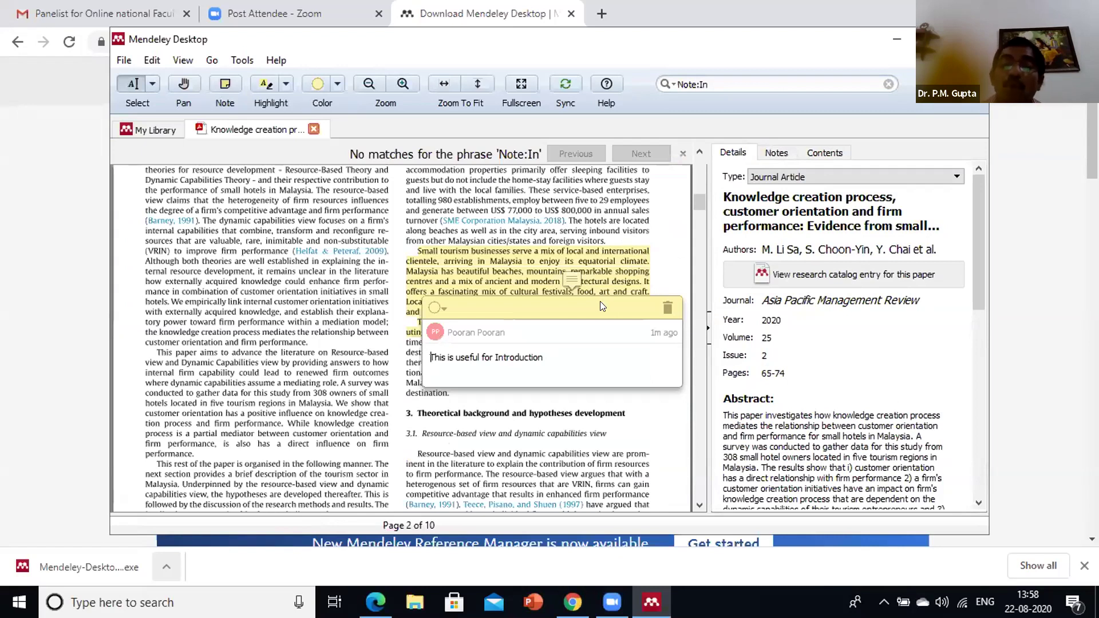
pyautogui.click(668, 309)
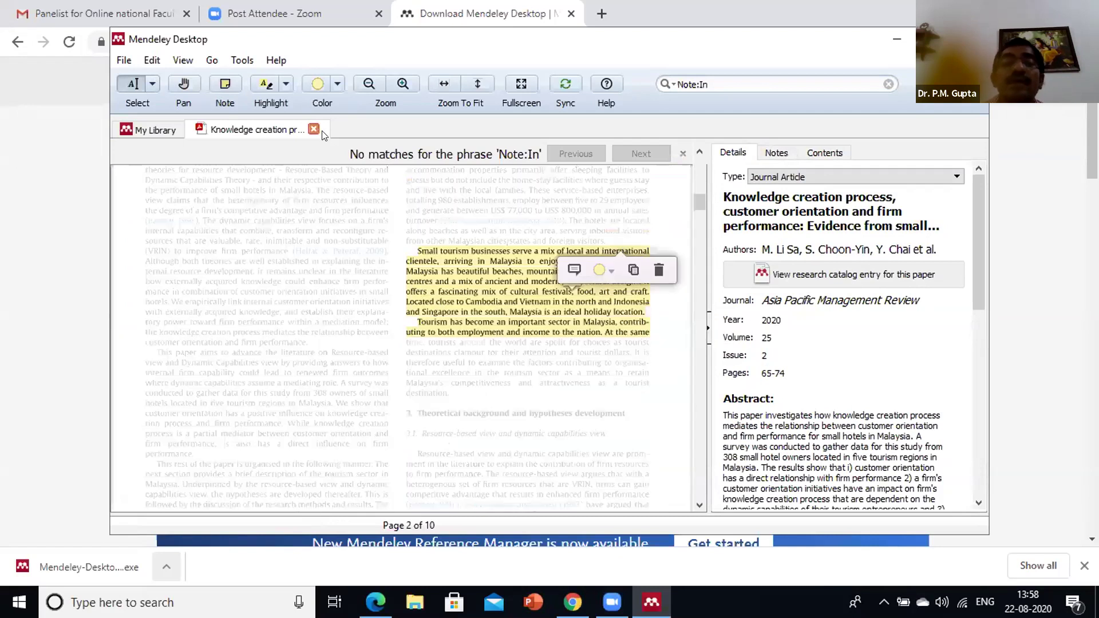
pyautogui.click(313, 128)
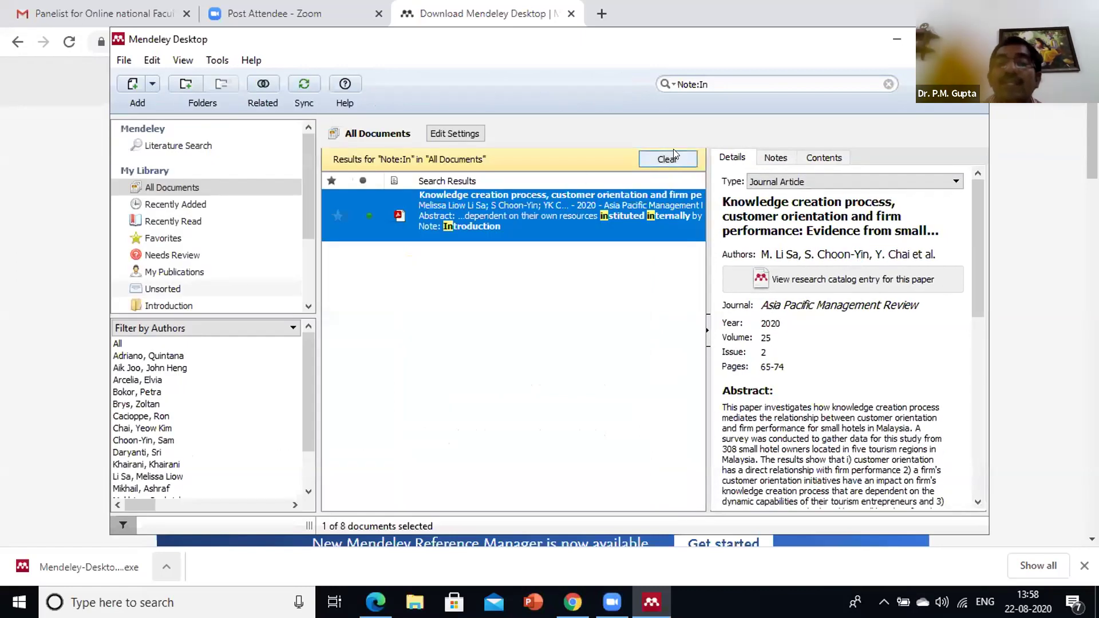
# Clear the note search and search all documents for 'Creating'
pyautogui.click(673, 159)
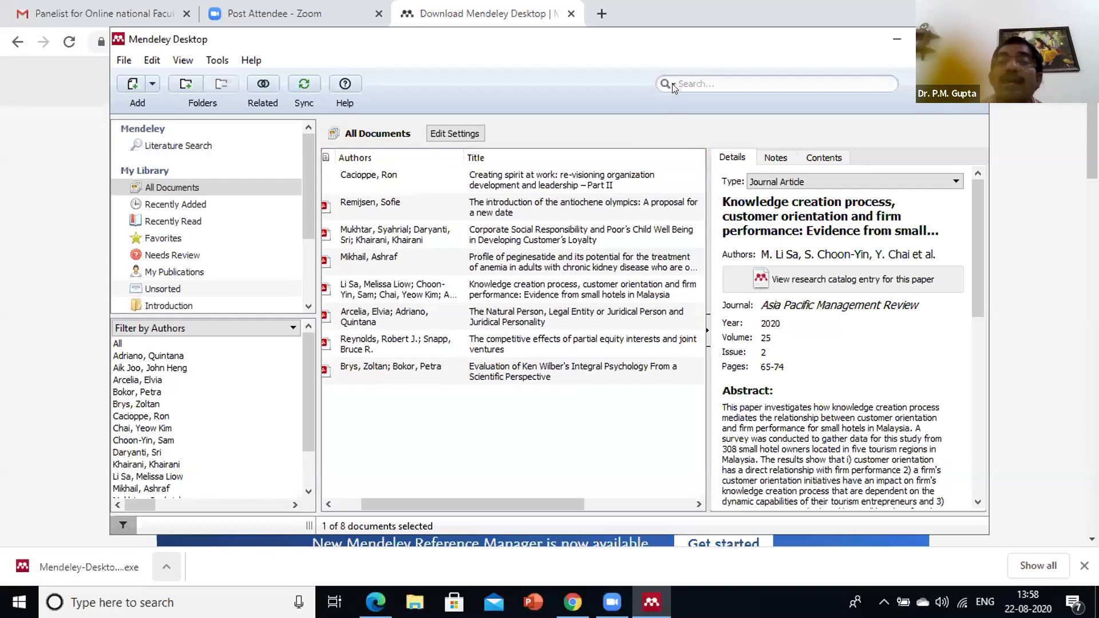
pyautogui.click(672, 84)
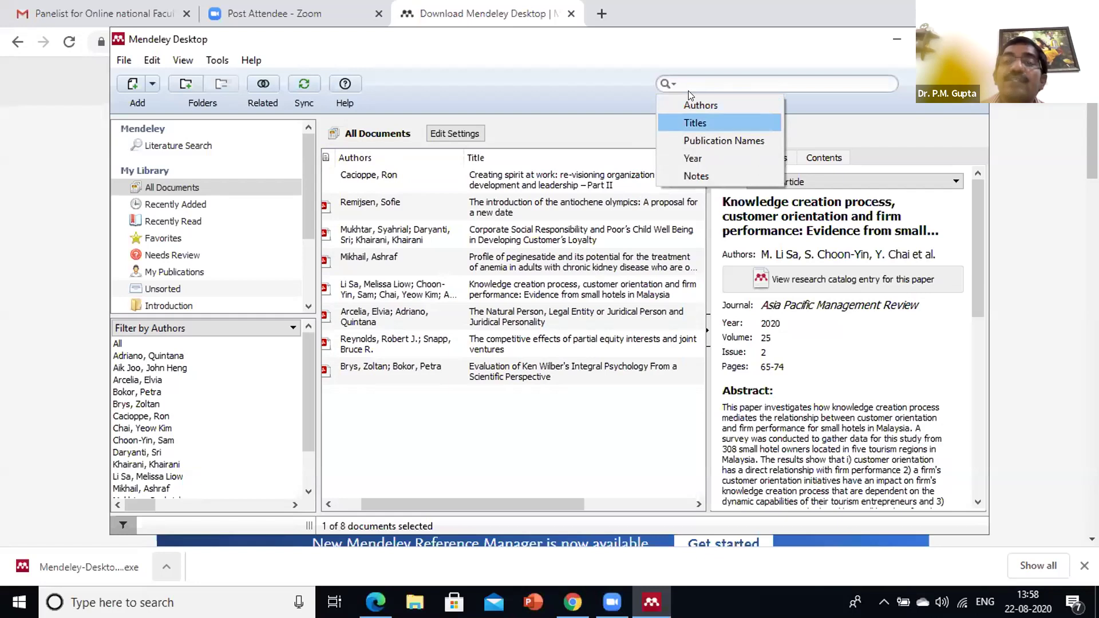
pyautogui.click(705, 86)
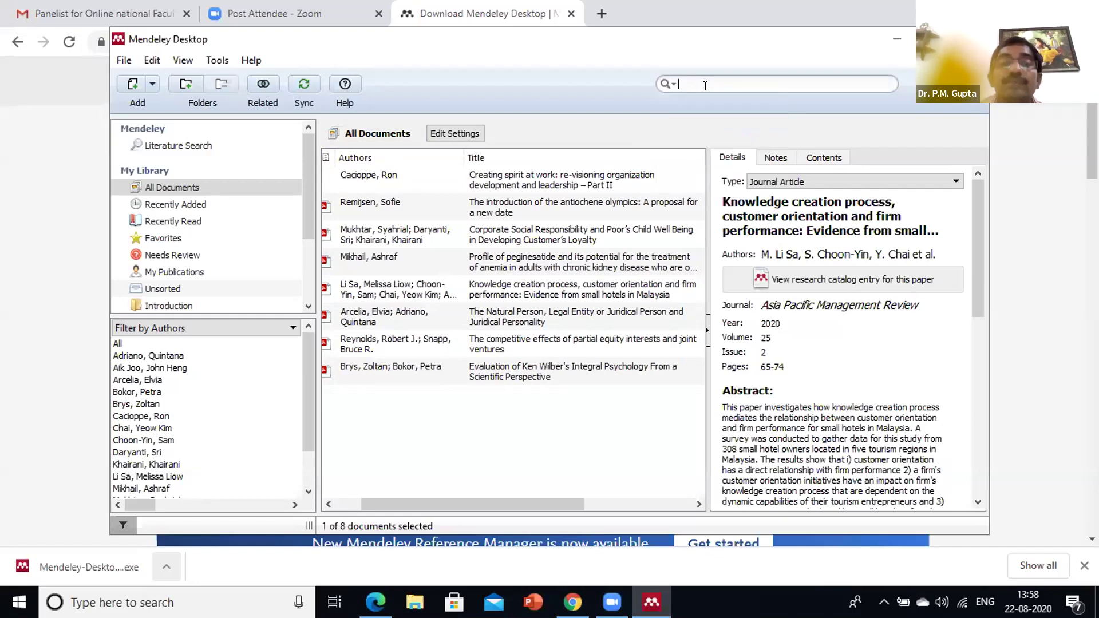
pyautogui.write('c')
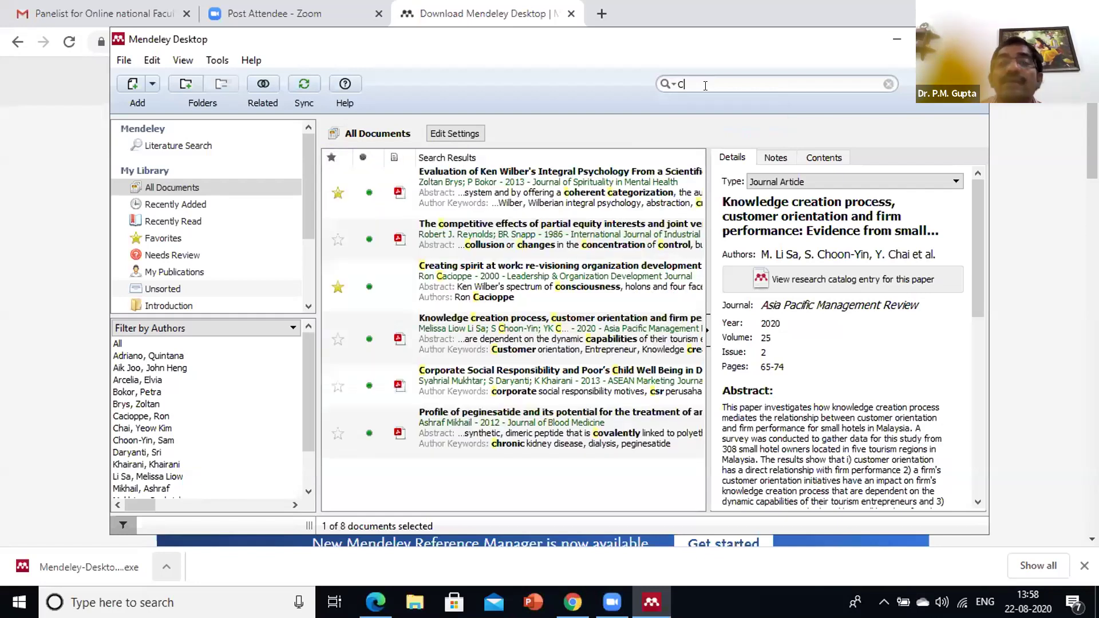
pyautogui.write('reatin')
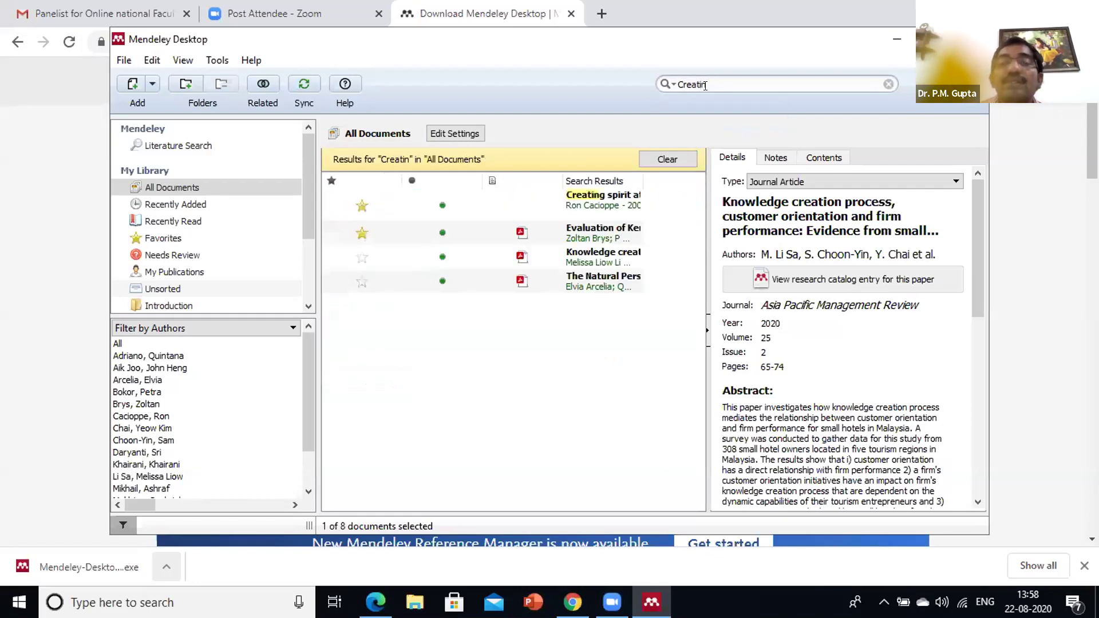
pyautogui.press('BackSpace')
pyautogui.press('BackSpace')
pyautogui.write('ing')
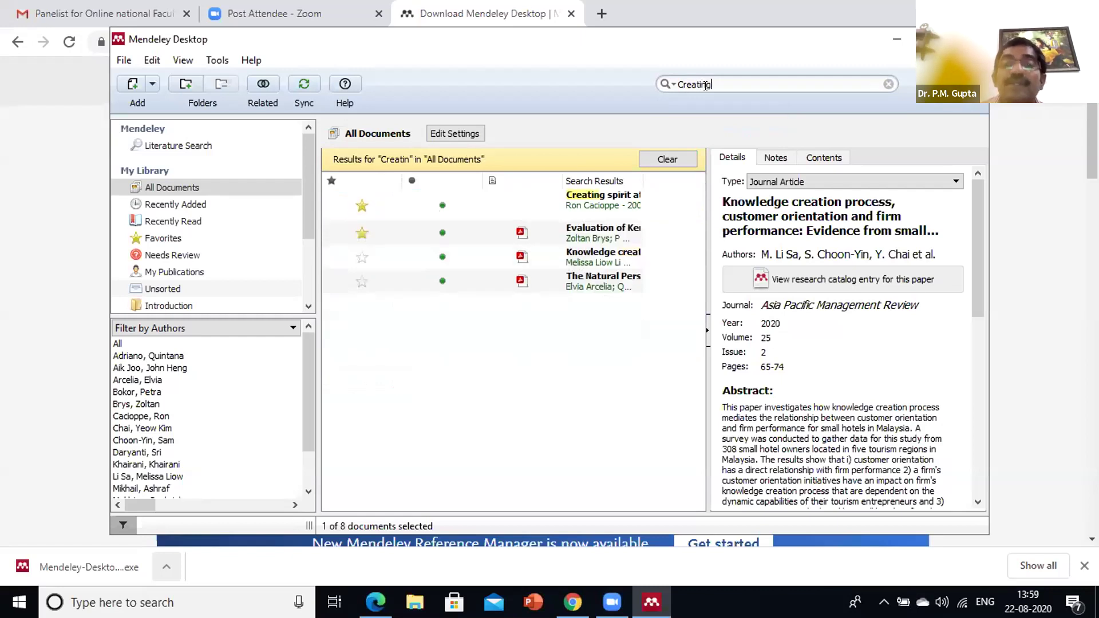
# Open the Ken Wilber integral psychology paper at its 'Creating' match, then close it
pyautogui.click(597, 199)
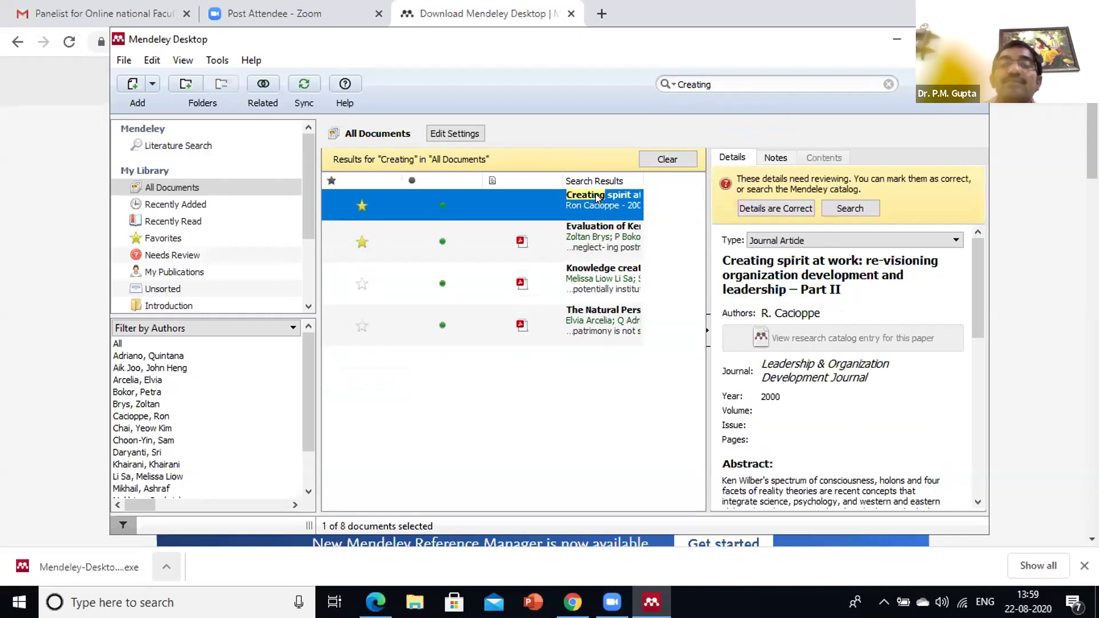
pyautogui.click(599, 224)
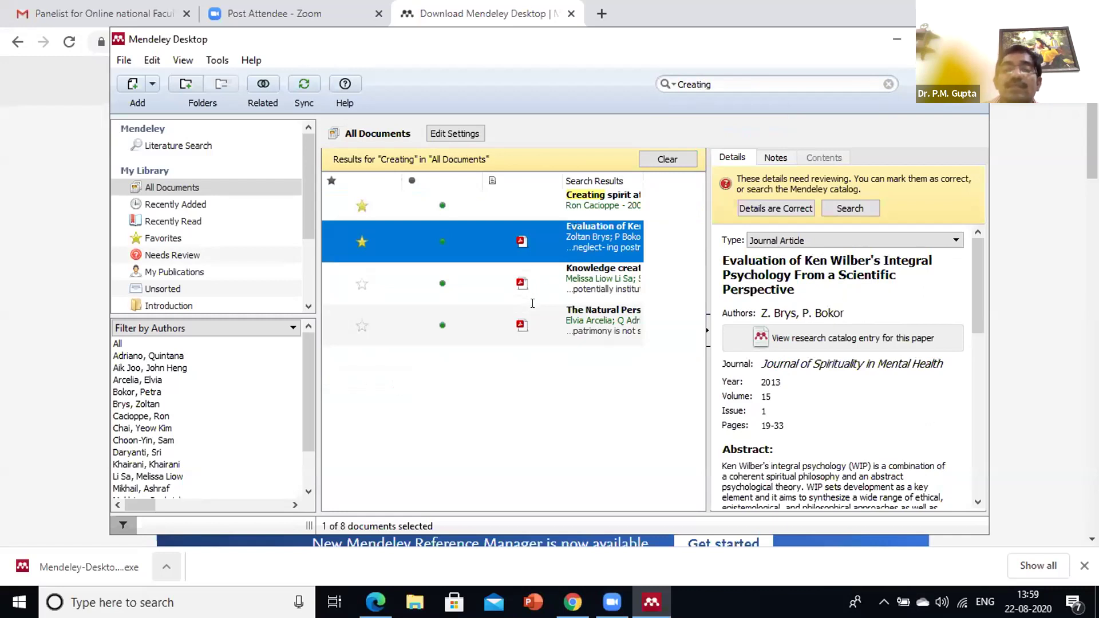
pyautogui.press('Return')
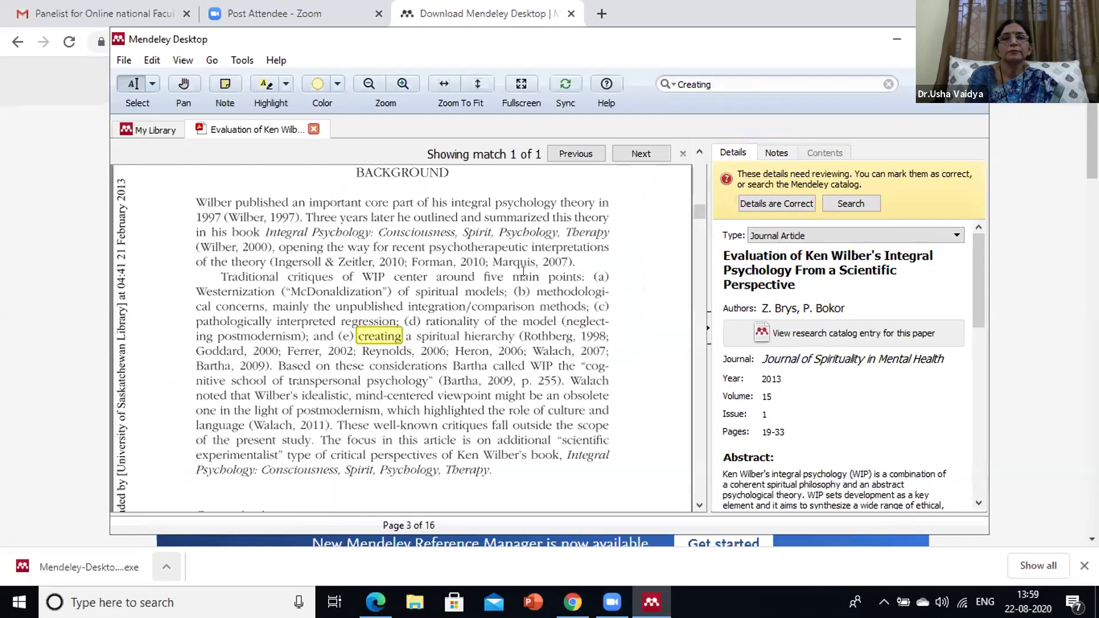
pyautogui.scroll(-5, 523, 272)
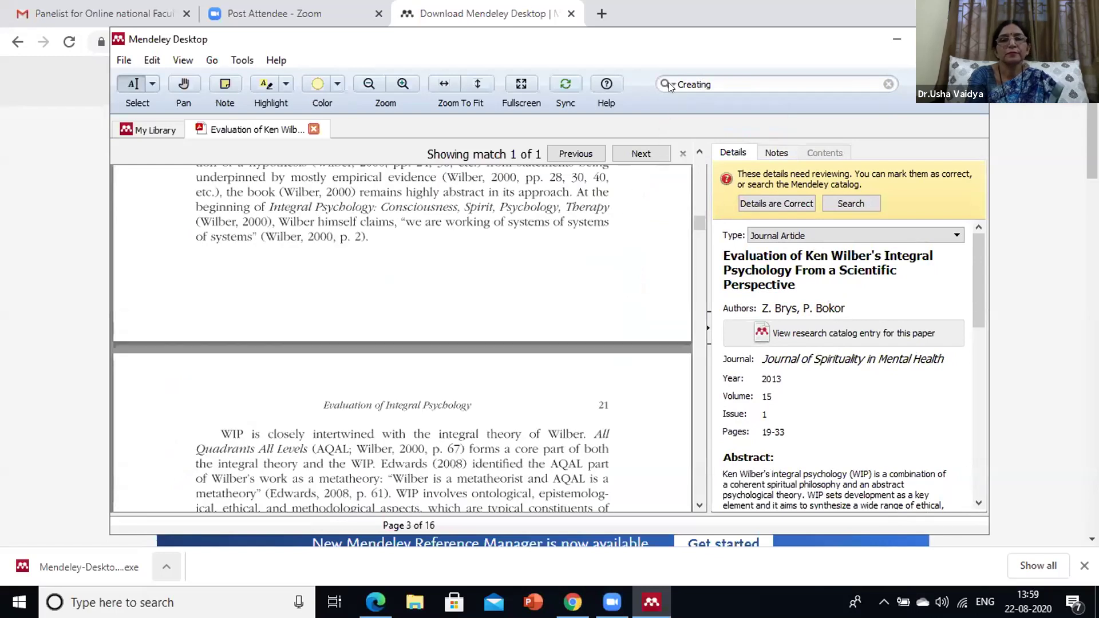
pyautogui.click(664, 81)
pyautogui.click(884, 84)
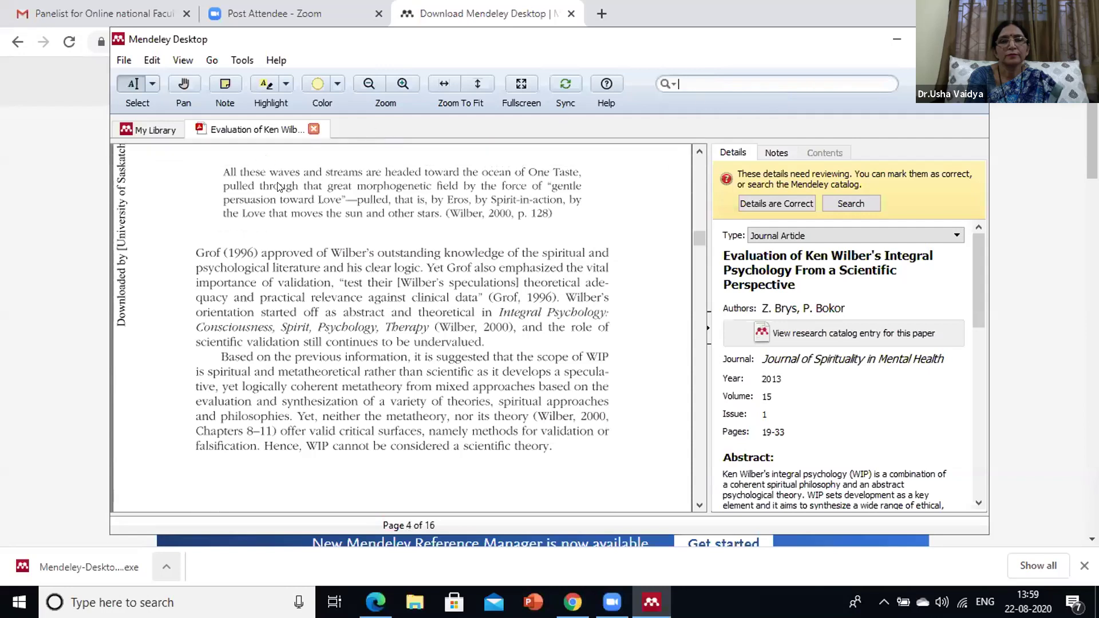
pyautogui.hotkey('ctrl', 'w')
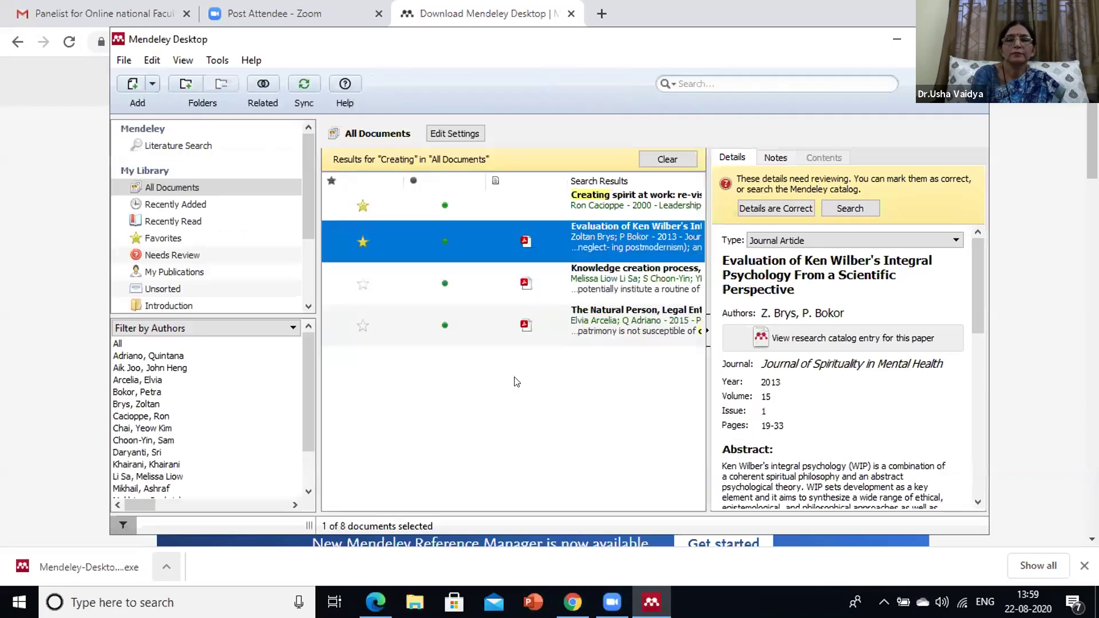
# Clear the 'Creating' search so All Documents lists all eight papers
pyautogui.click(665, 161)
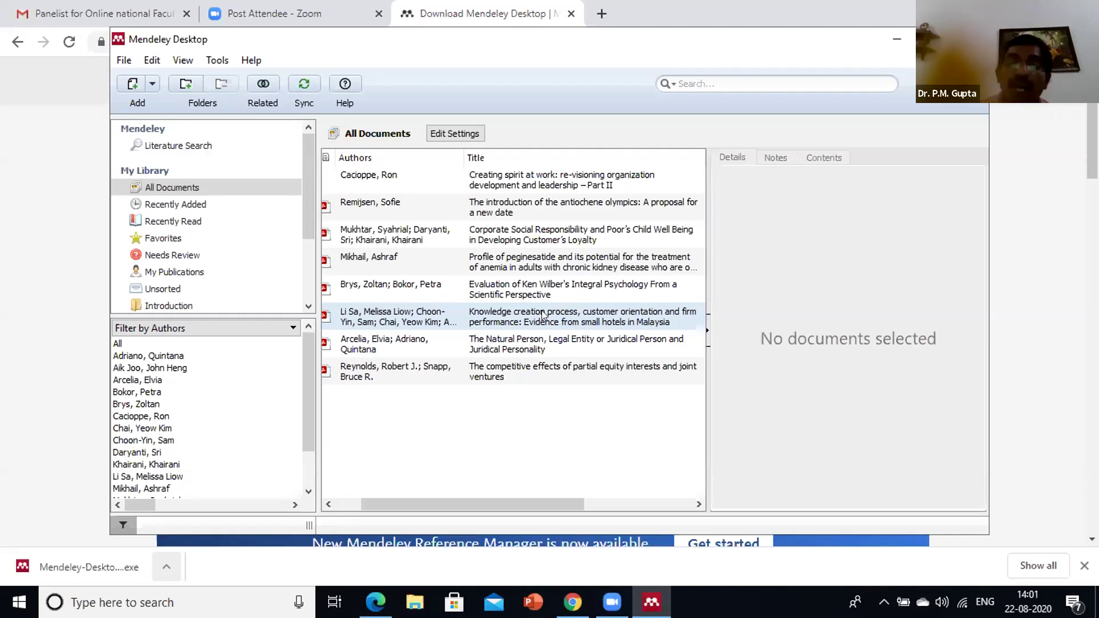
pyautogui.click(123, 60)
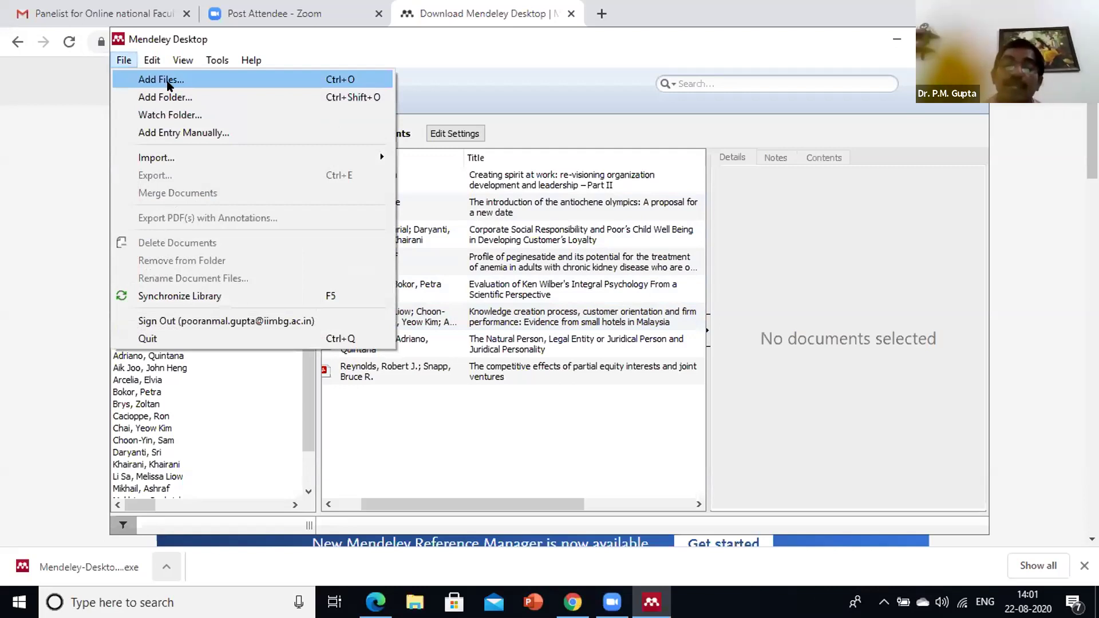
pyautogui.click(451, 421)
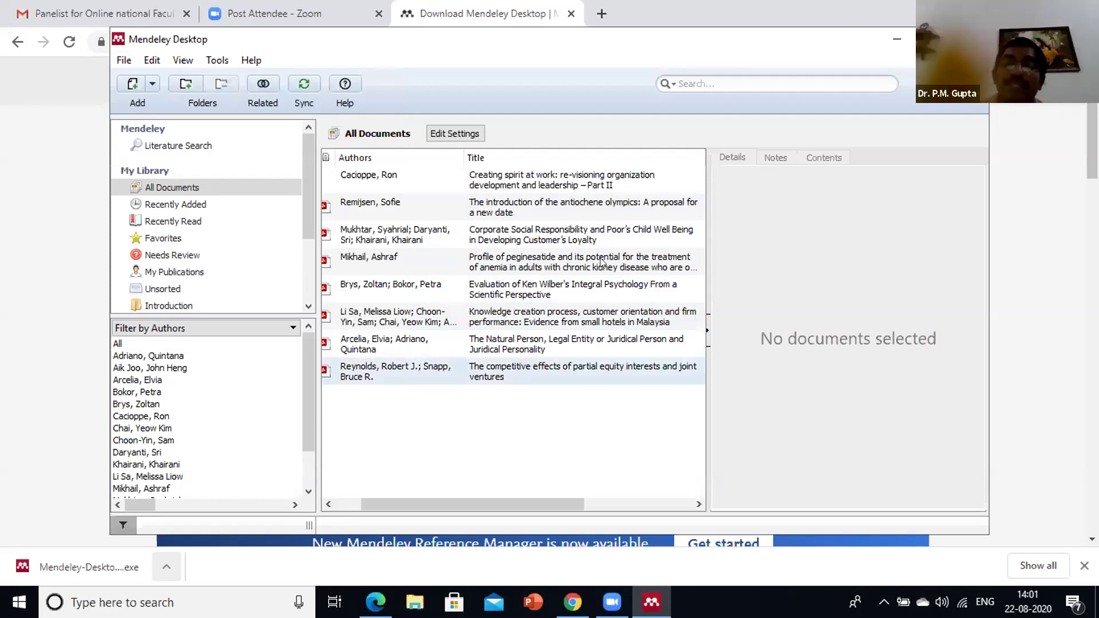
pyautogui.click(715, 83)
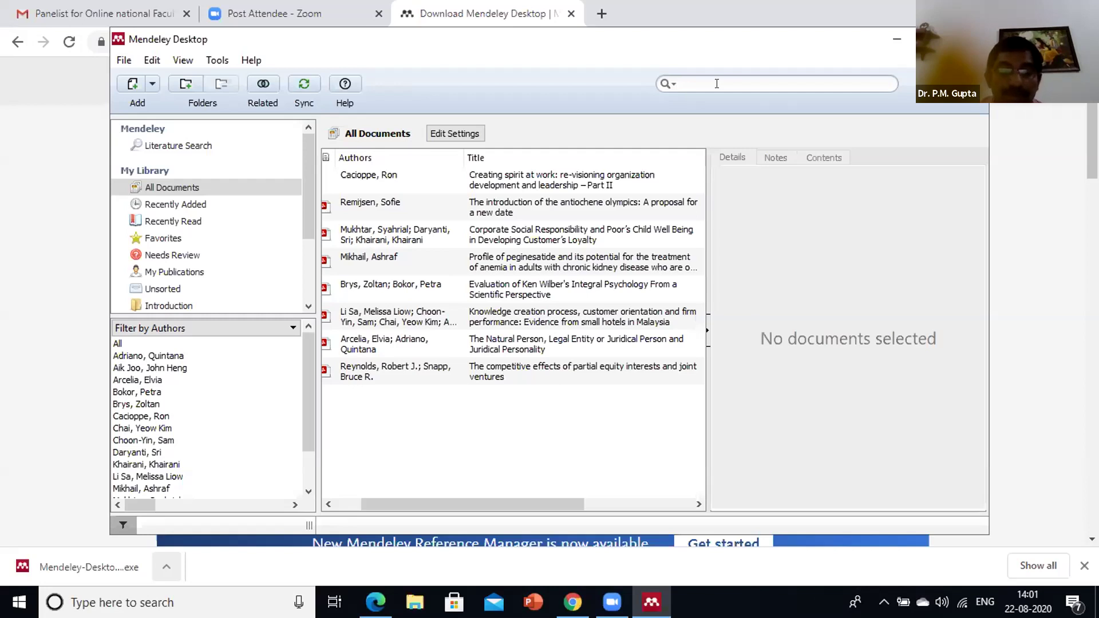
# Search for 'Research' and read the Ken Wilber paper's matching passages before closing it
pyautogui.write('Re')
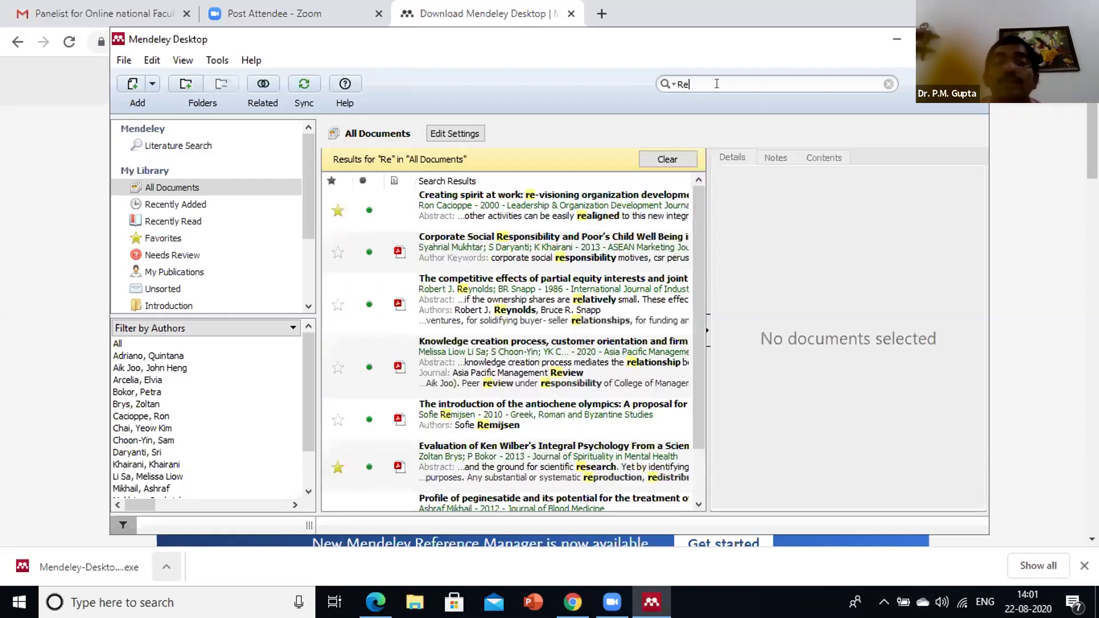
pyautogui.write('search')
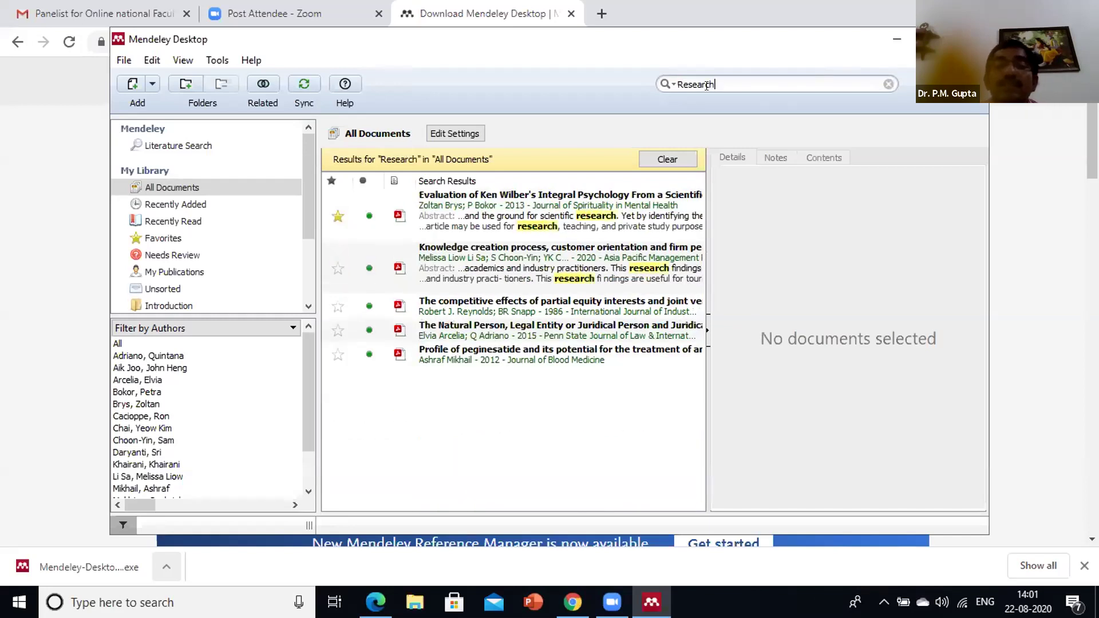
pyautogui.click(608, 201)
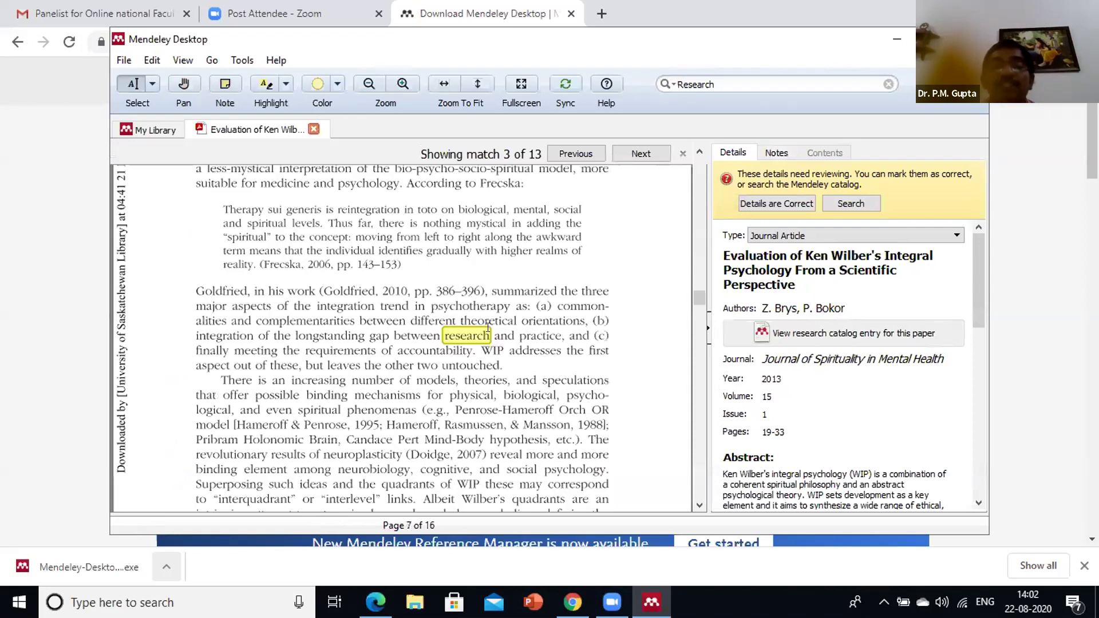
pyautogui.scroll(-10, 503, 312)
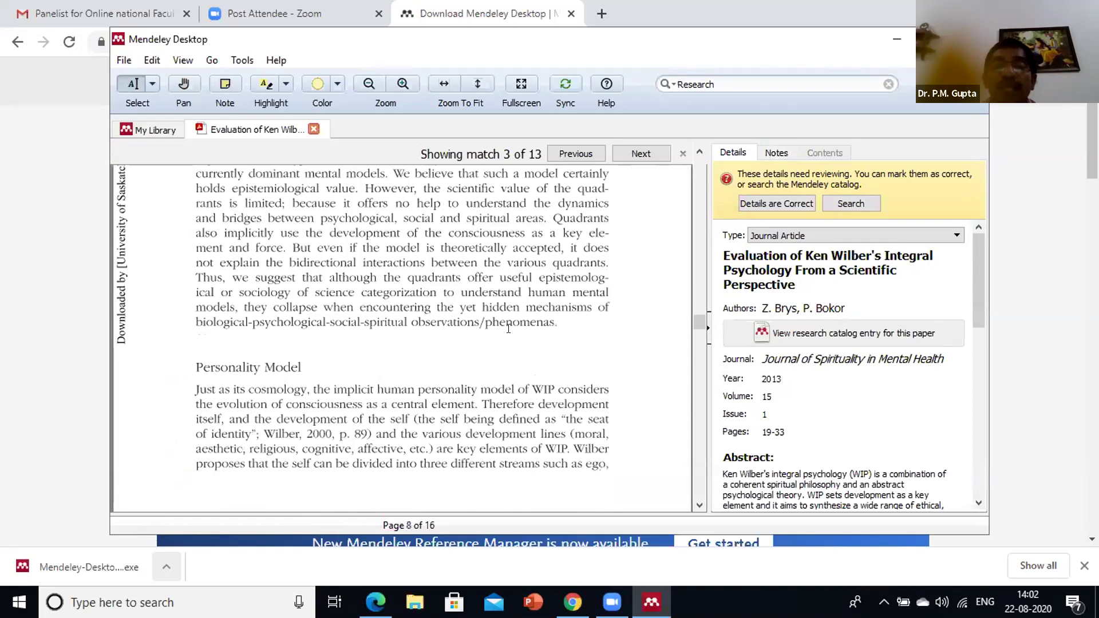
pyautogui.scroll(5, 507, 318)
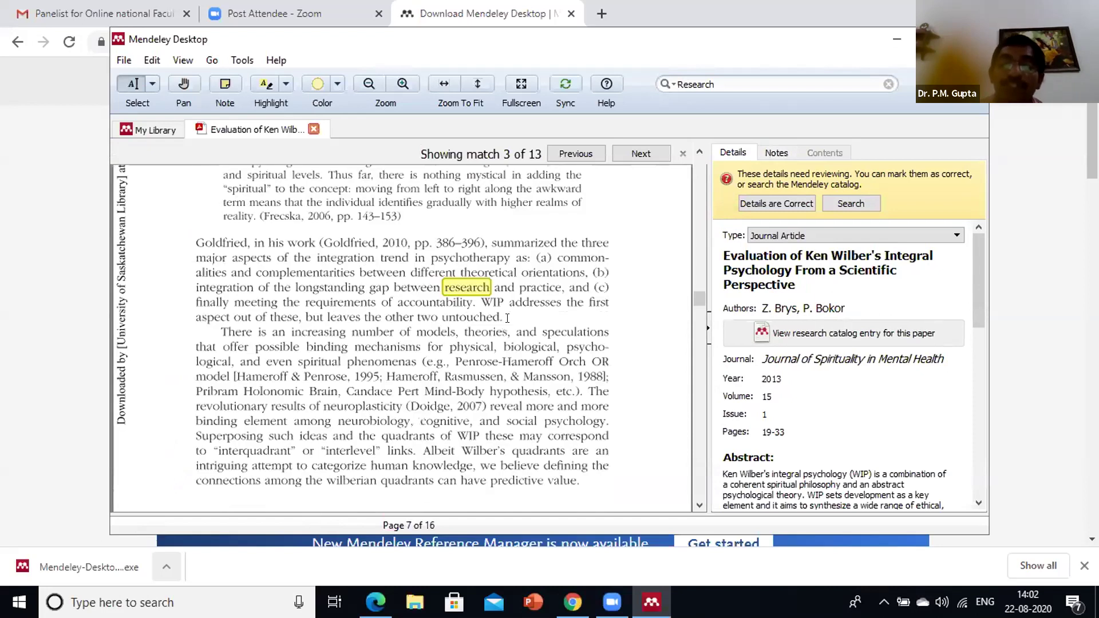
pyautogui.scroll(-3, 507, 319)
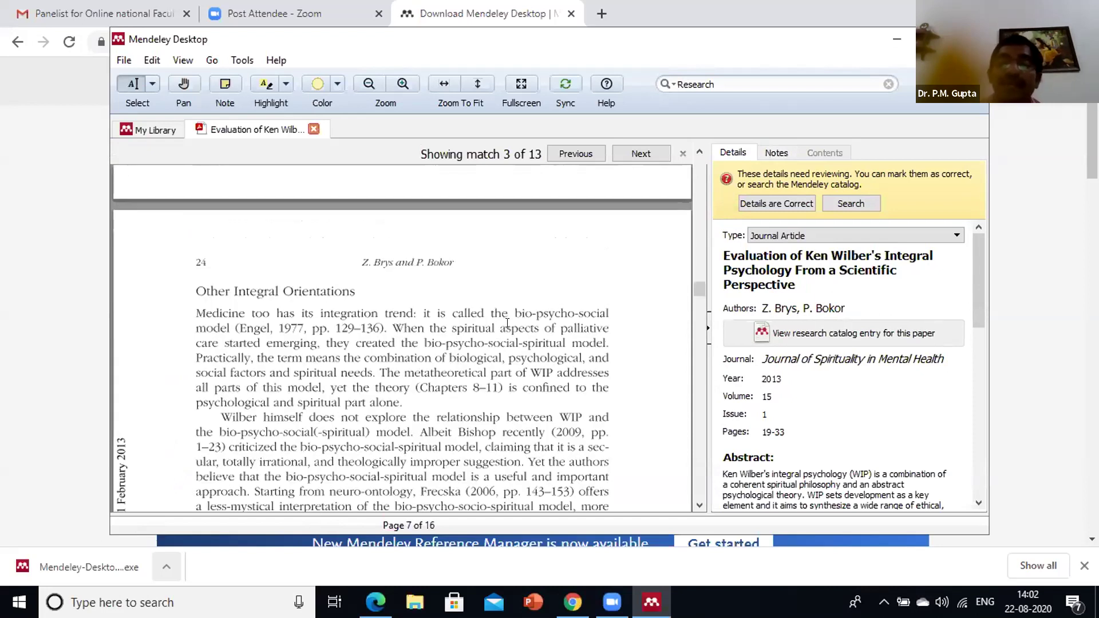
pyautogui.scroll(-2, 507, 320)
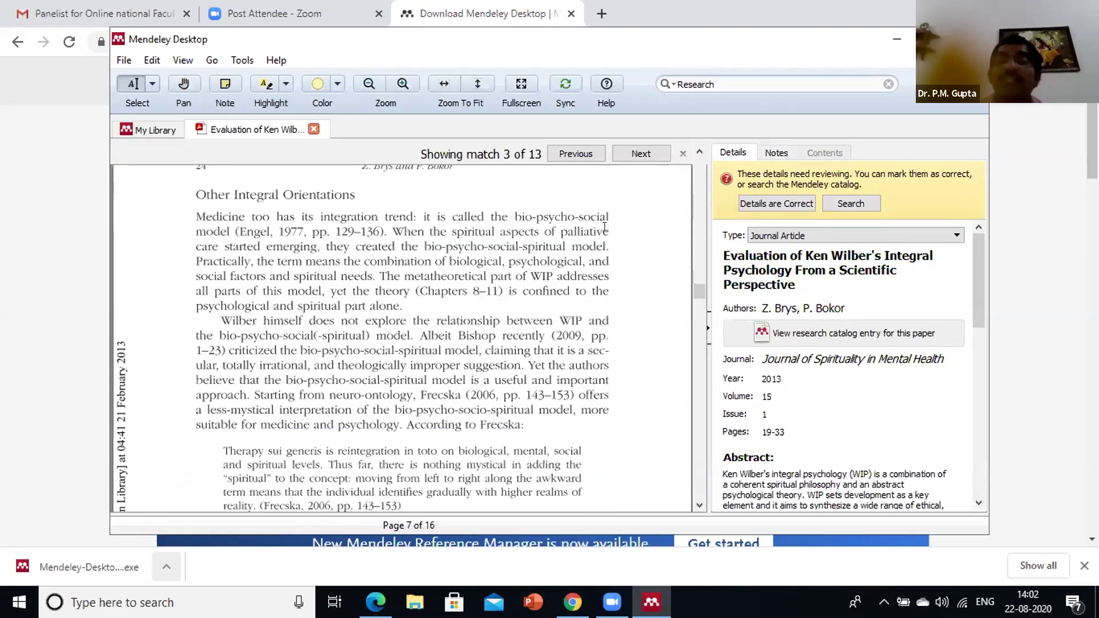
pyautogui.scroll(-2, 604, 226)
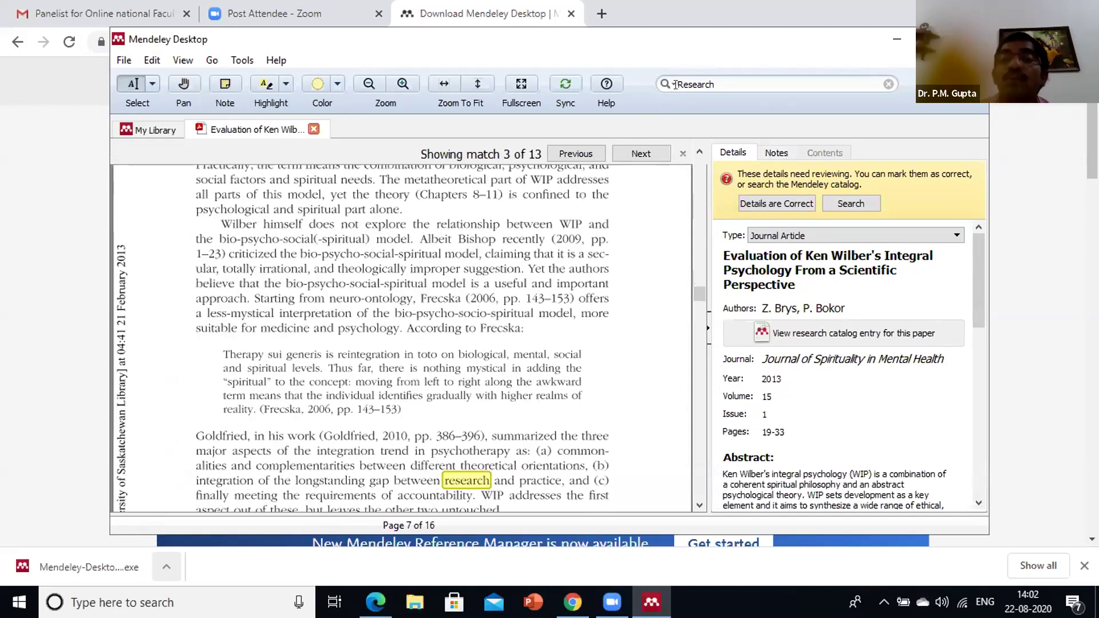
pyautogui.scroll(3, 673, 86)
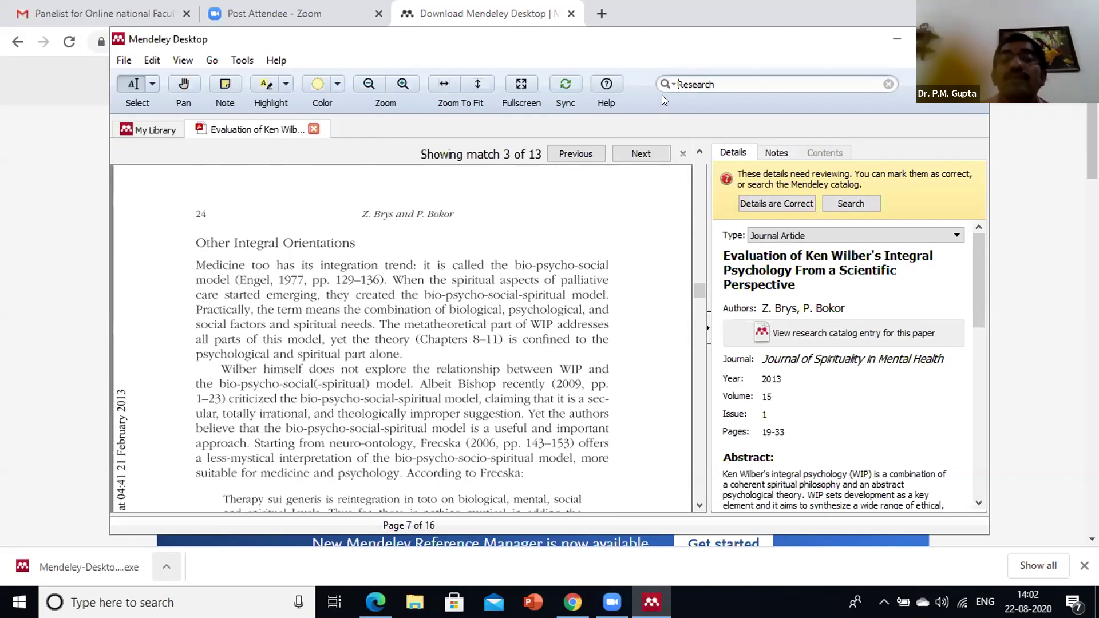
pyautogui.hotkey('ctrl', 'w')
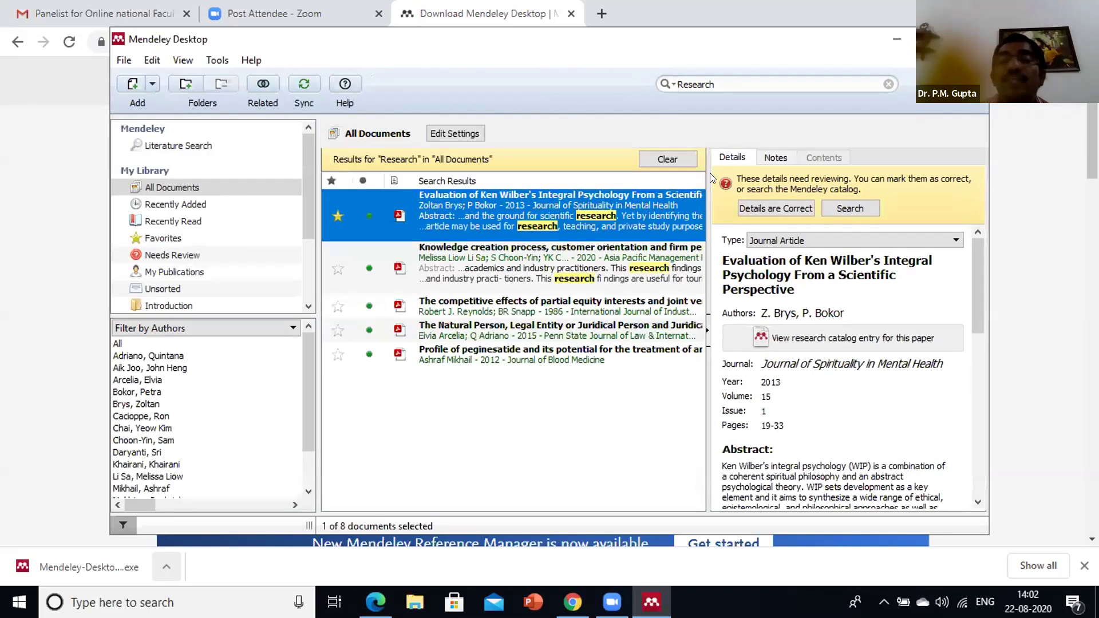
# Search 'Note:Intro' and review the Knowledge creation paper's highlighted small-tourism passage
pyautogui.tripleClick(760, 83)
pyautogui.write('Note:Research')
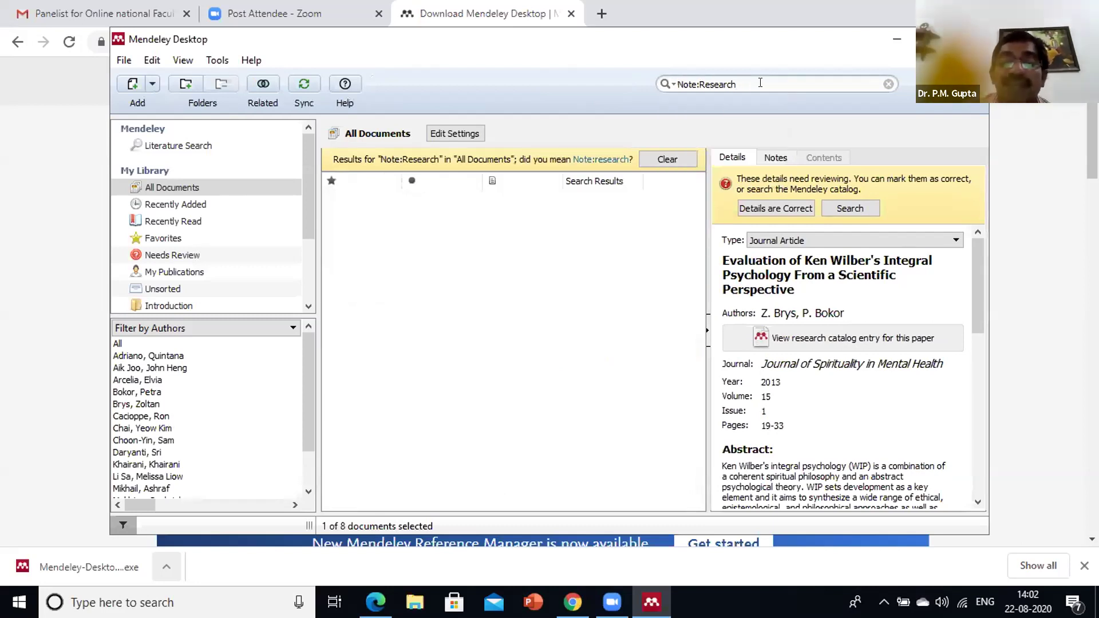
pyautogui.press('BackSpace')
pyautogui.press('BackSpace')
pyautogui.press('BackSpace')
pyautogui.press('BackSpace')
pyautogui.press('BackSpace')
pyautogui.press('BackSpace')
pyautogui.press('BackSpace')
pyautogui.press('BackSpace')
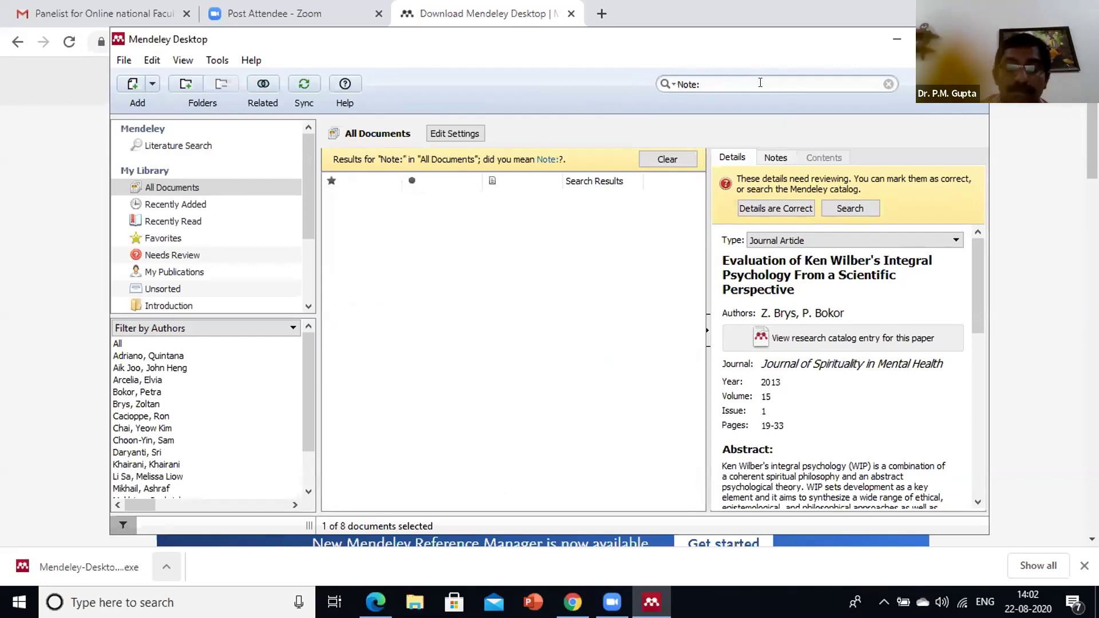
pyautogui.write('Intro')
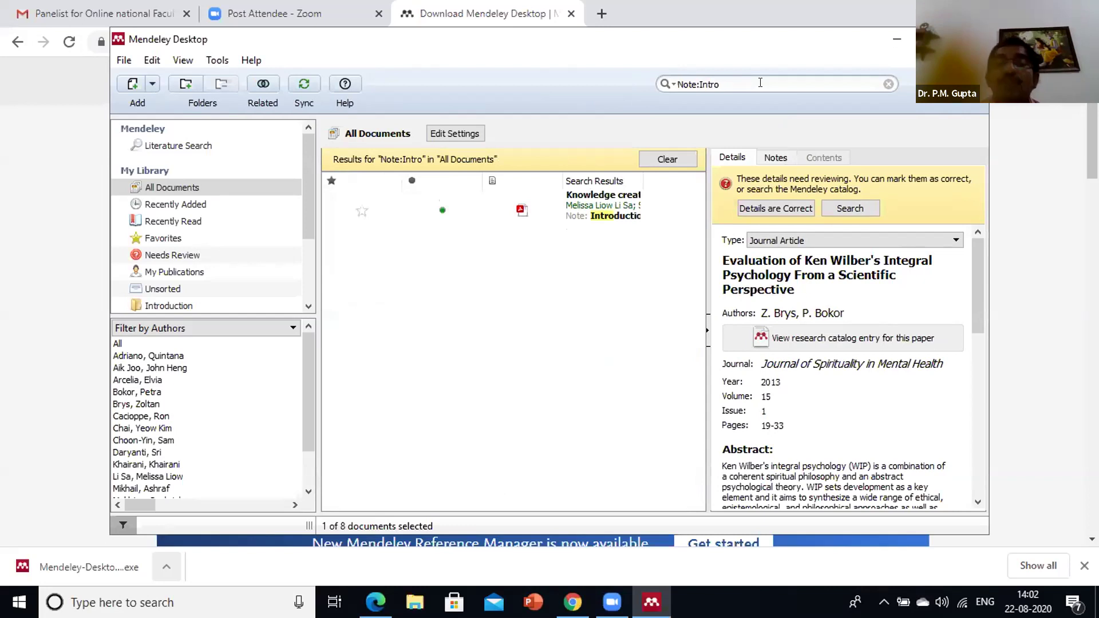
pyautogui.click(606, 226)
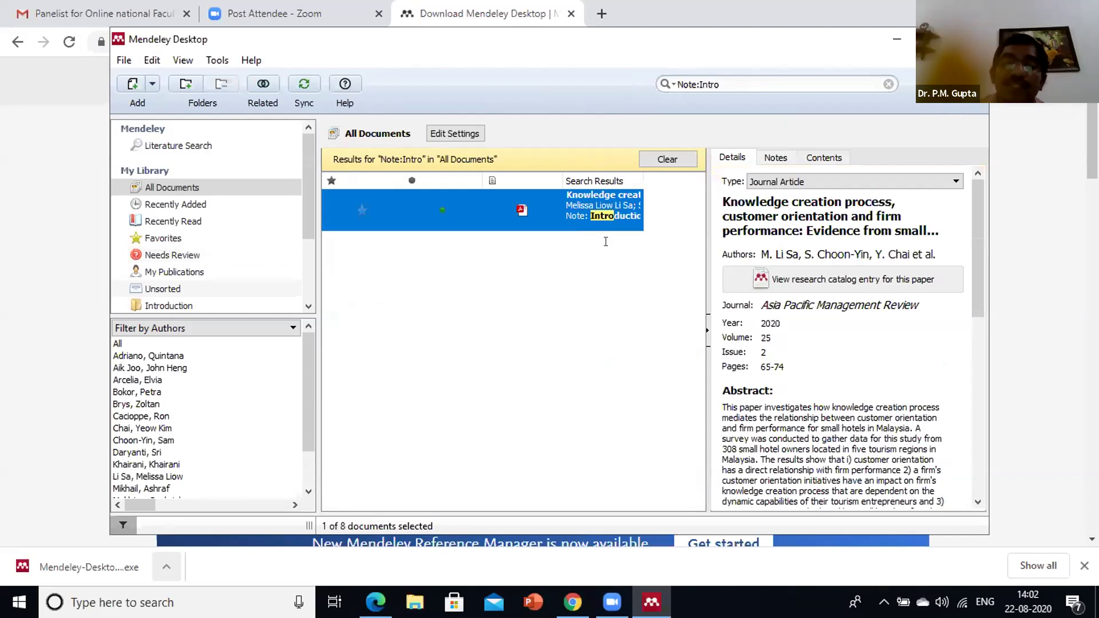
pyautogui.press('Return')
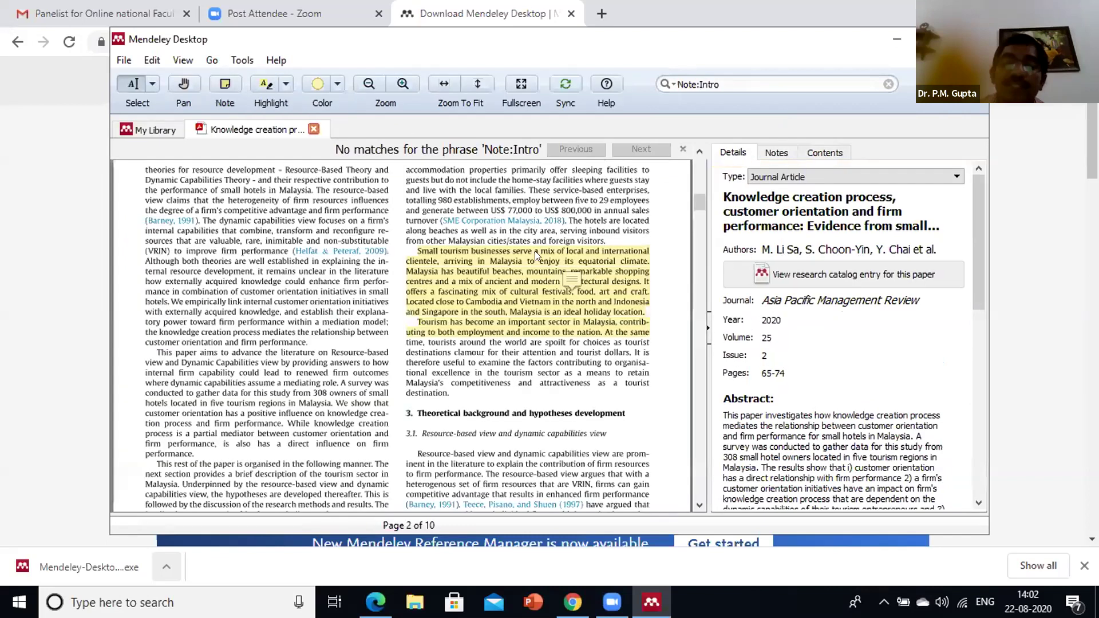
pyautogui.scroll(-1, 605, 236)
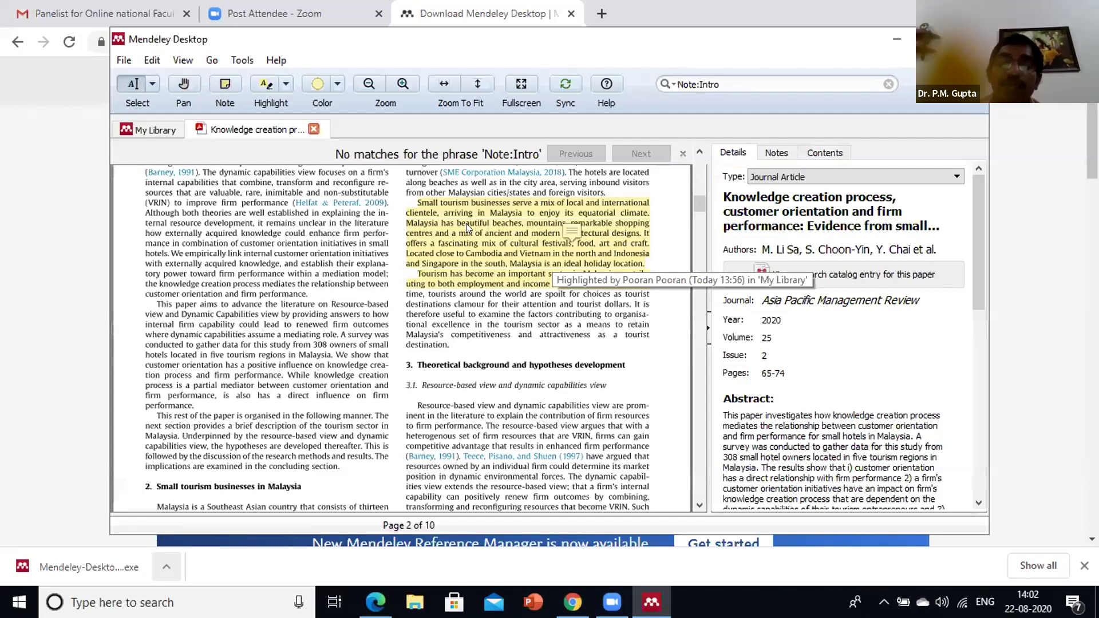
pyautogui.hotkey('ctrl', 'w')
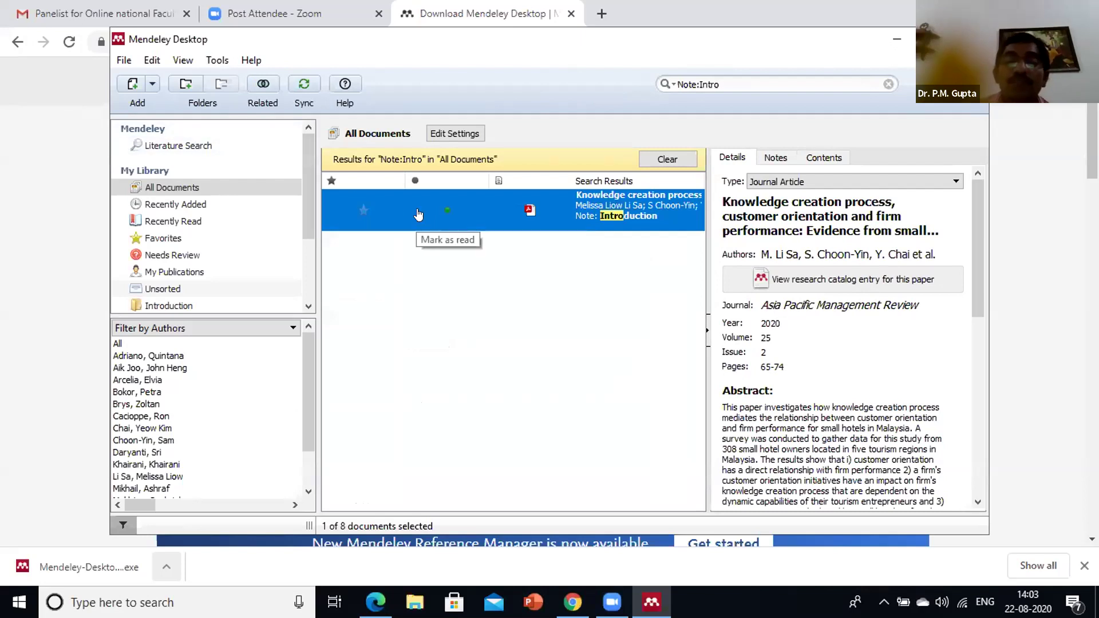
# Check the MS Word plugin entry under Tools, then bring up the Windows app search
pyautogui.click(224, 59)
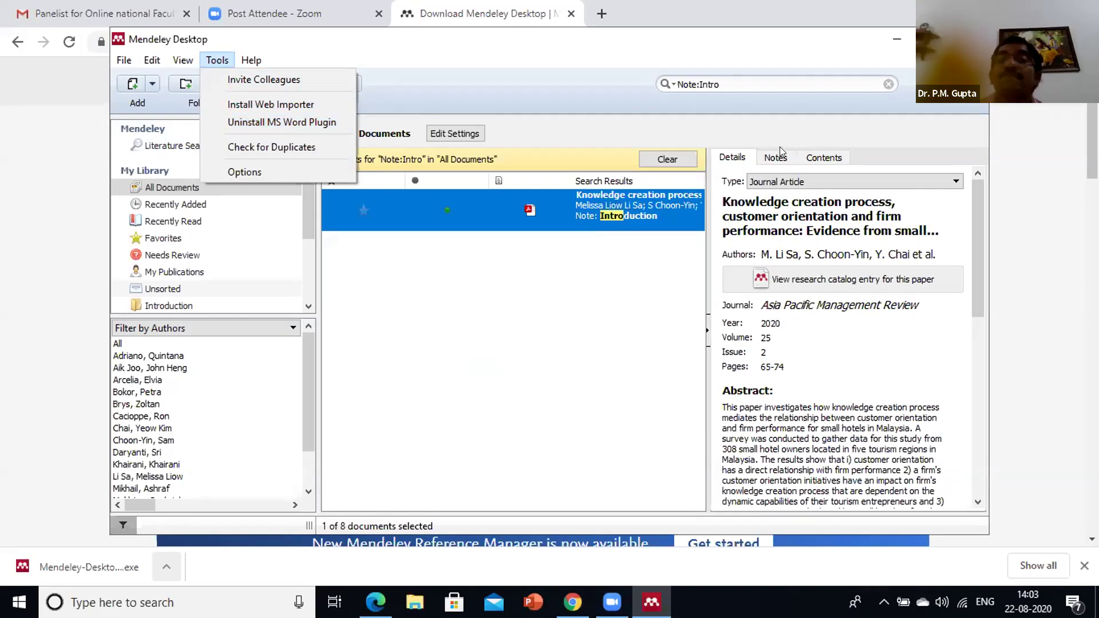
pyautogui.click(125, 590)
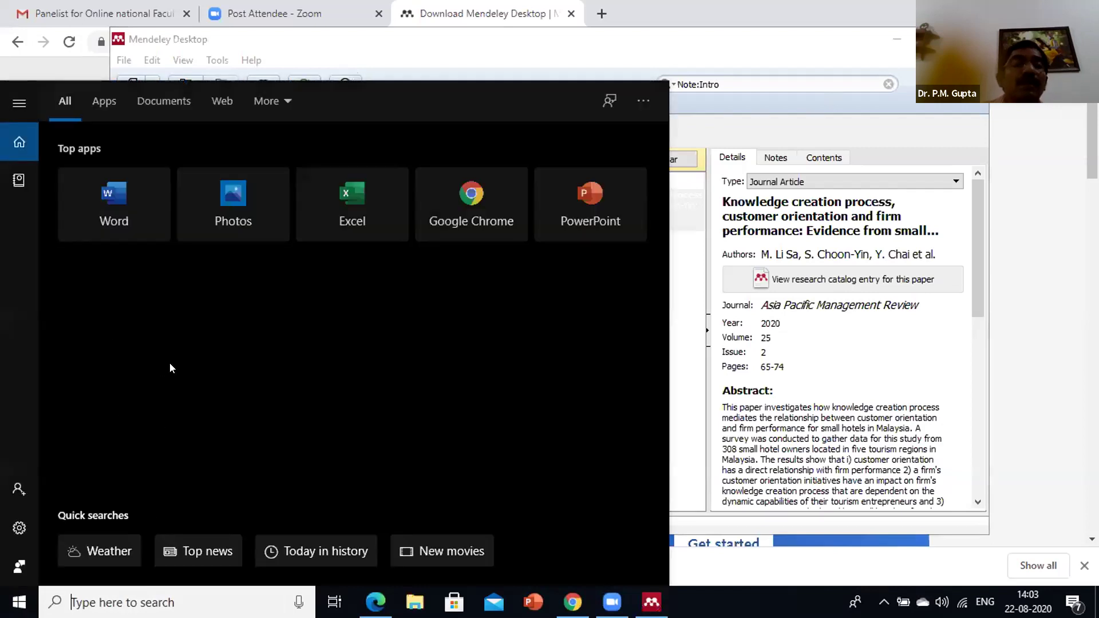
# Start a new Word document with 'Introduction' as its first line
pyautogui.click(132, 224)
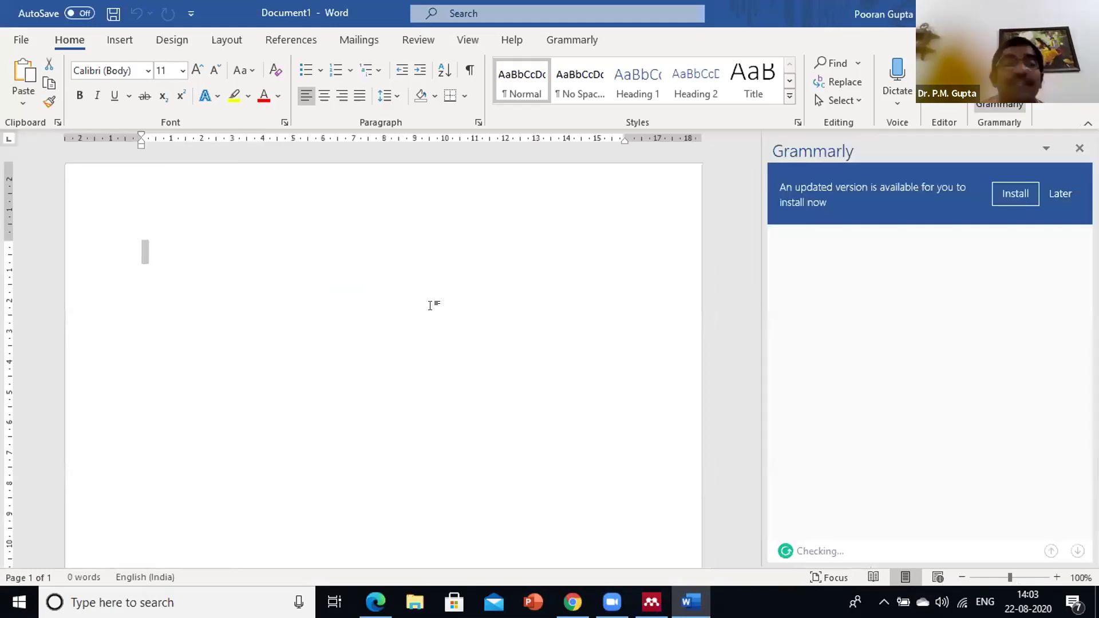
pyautogui.write('Introduction')
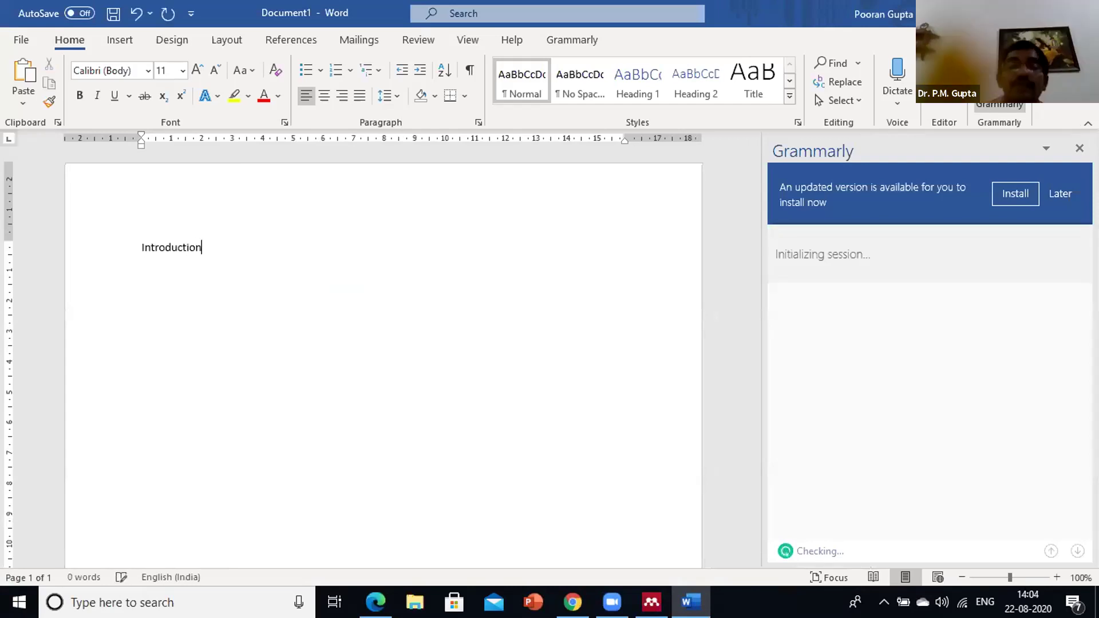
pyautogui.press('Return')
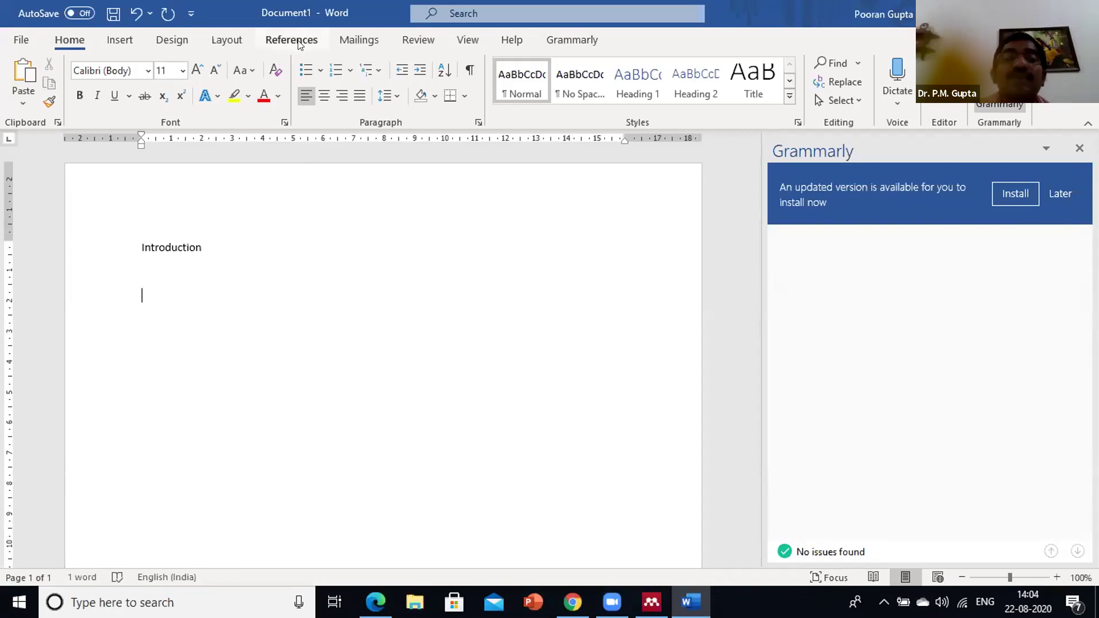
# Start a Mendeley citation from Word's References tools and return to the Mendeley library
pyautogui.click(295, 43)
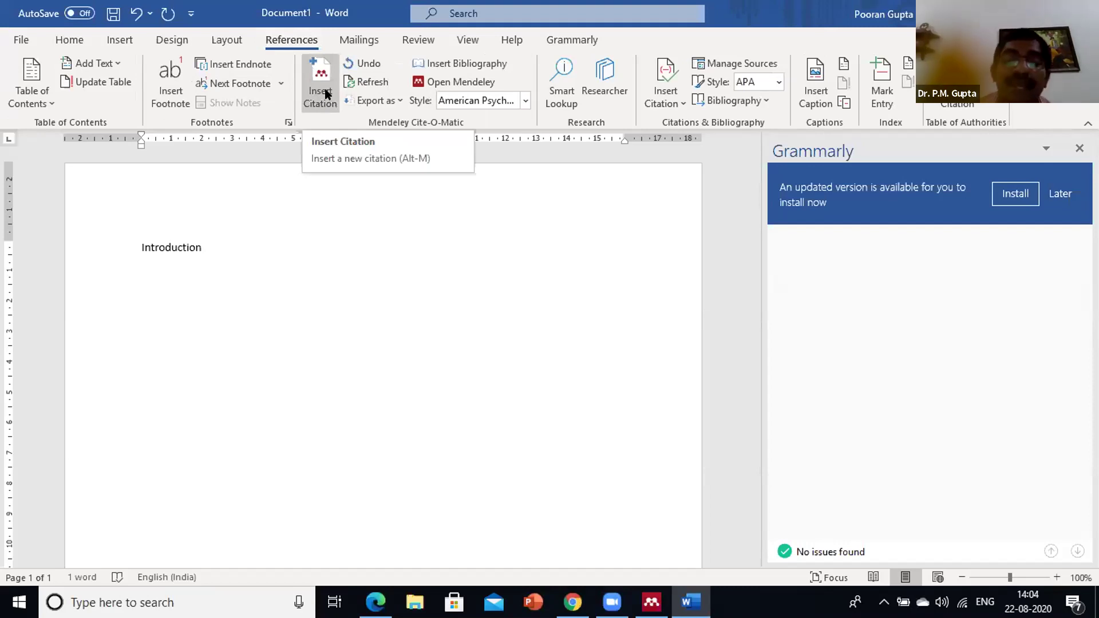
pyautogui.click(315, 104)
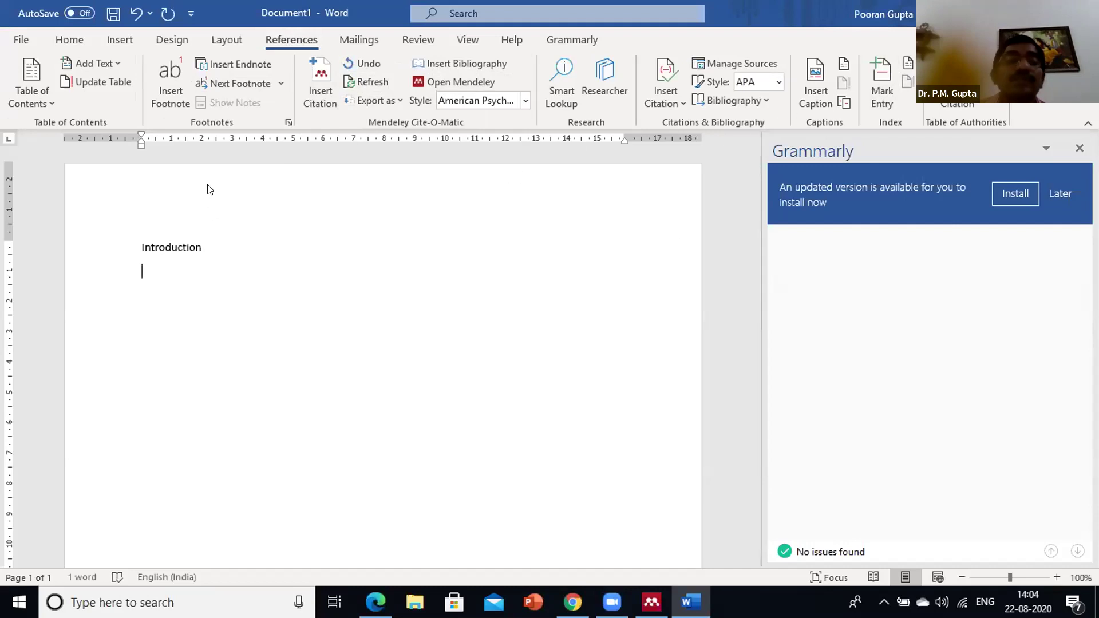
pyautogui.hotkey('alt', 'Tab')
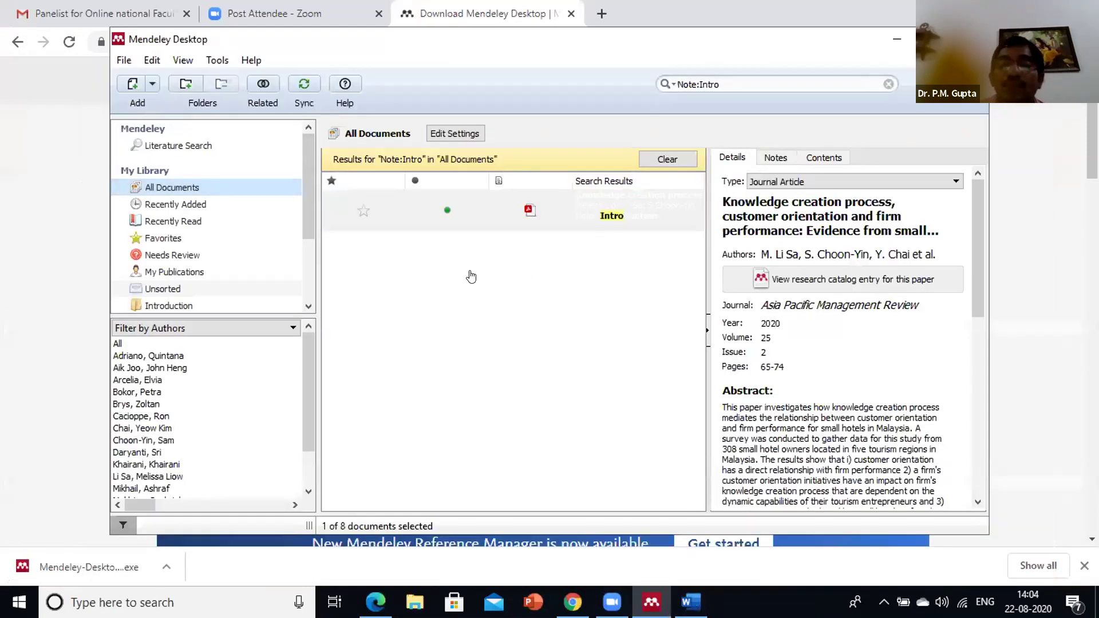
# Copy the highlighted passage from 'Small tourism' to 'Singapore' and paste it under Introduction
pyautogui.press('Return')
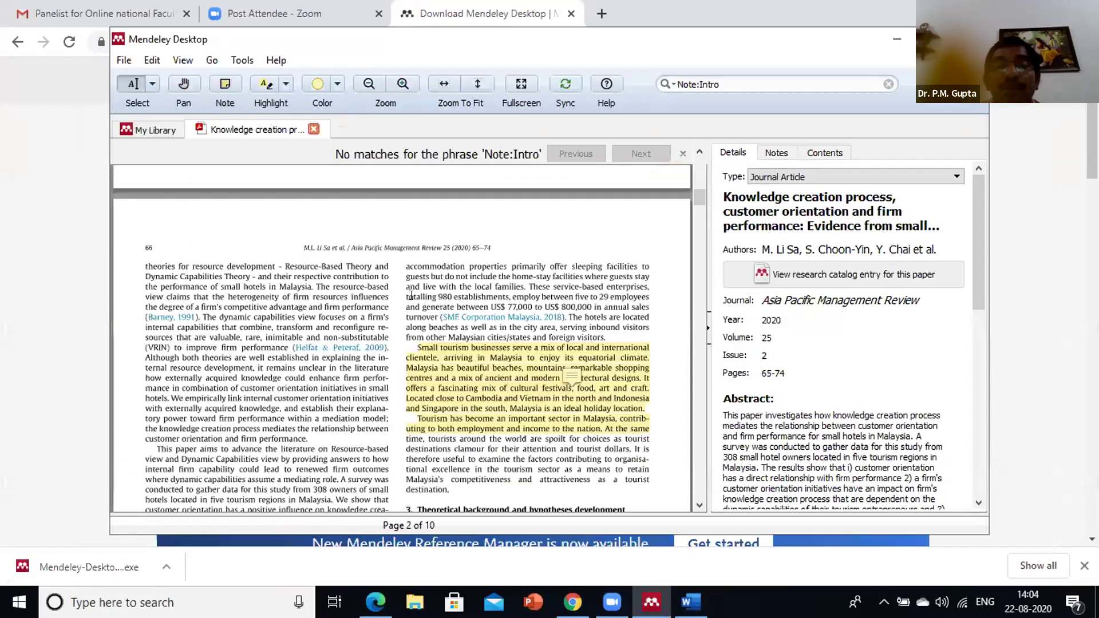
pyautogui.click(506, 348)
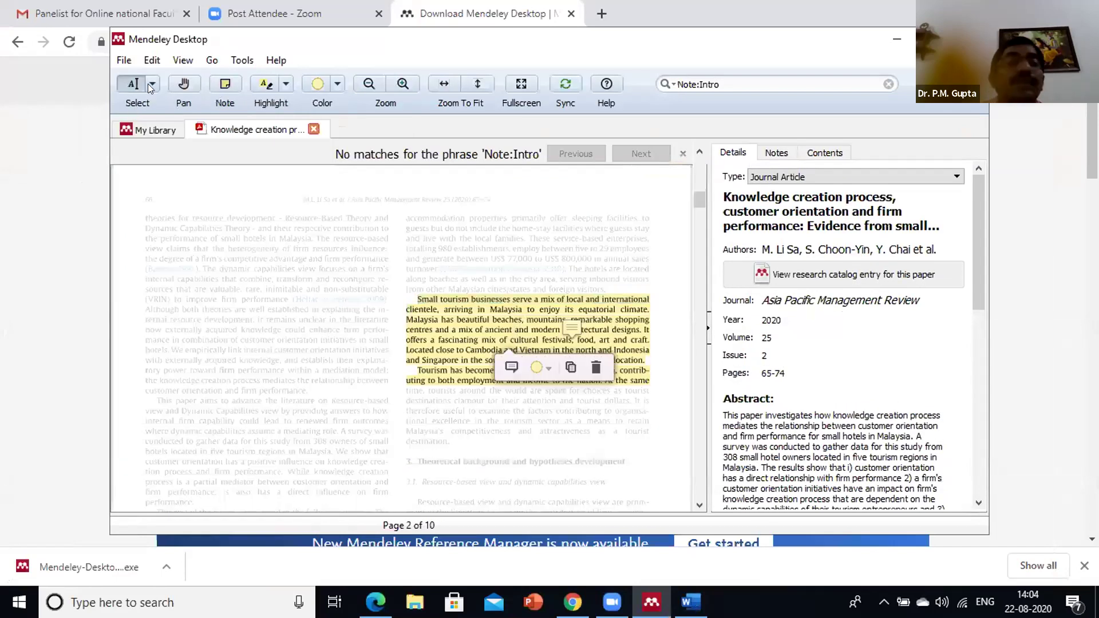
pyautogui.click(147, 107)
pyautogui.moveTo(411, 298); pyautogui.dragTo(649, 380)
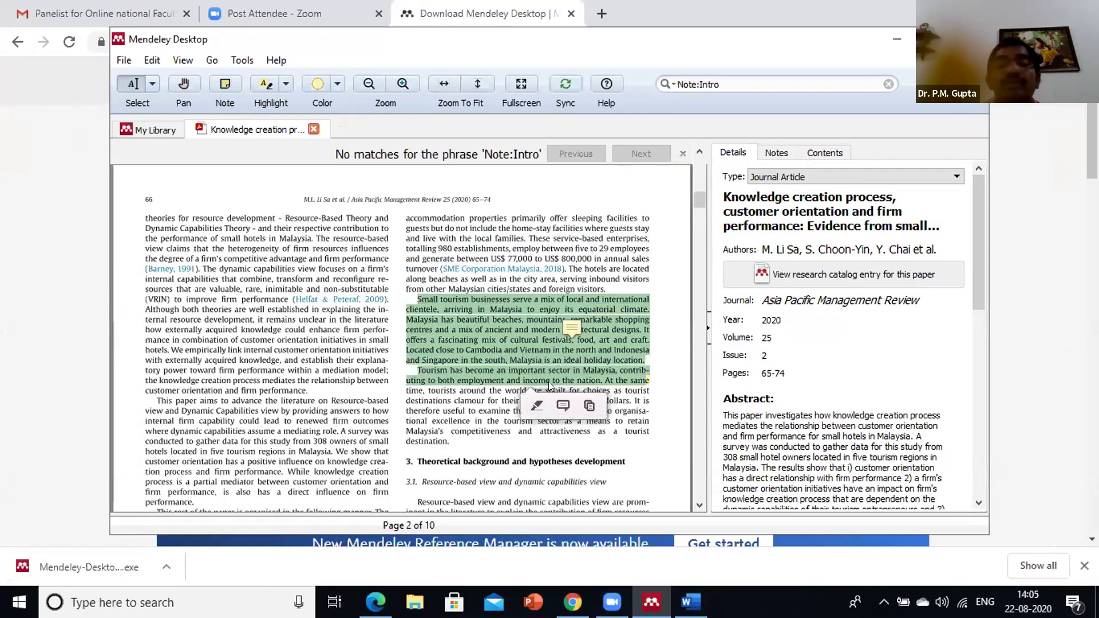
pyautogui.click(589, 406)
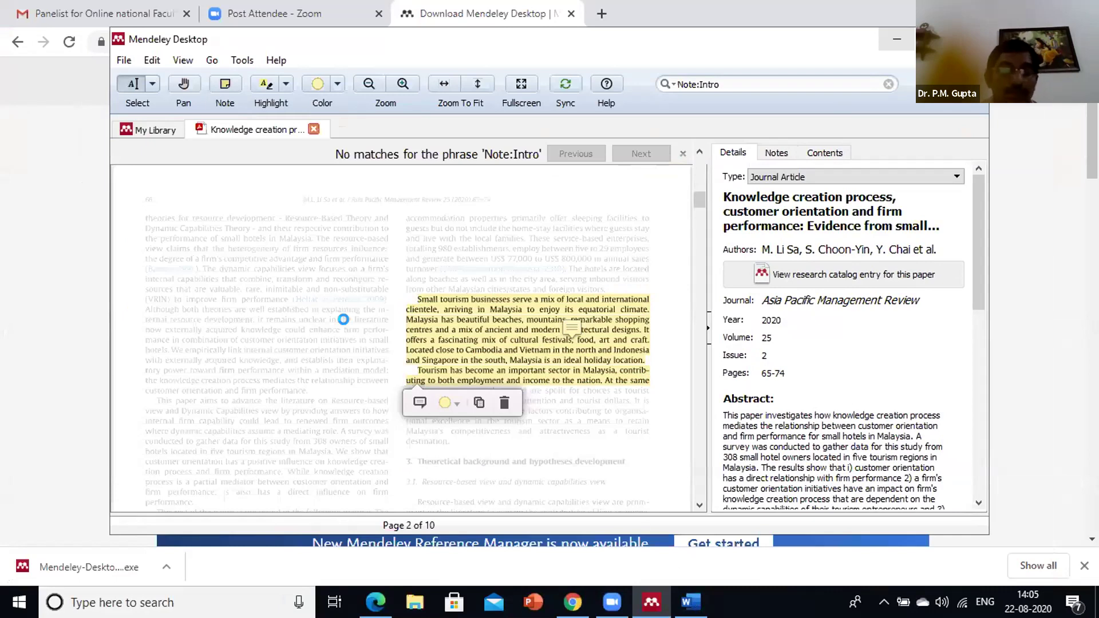
pyautogui.press('super+d')
pyautogui.hotkey('alt', 'Tab')
pyautogui.hotkey('ctrl', 'v')
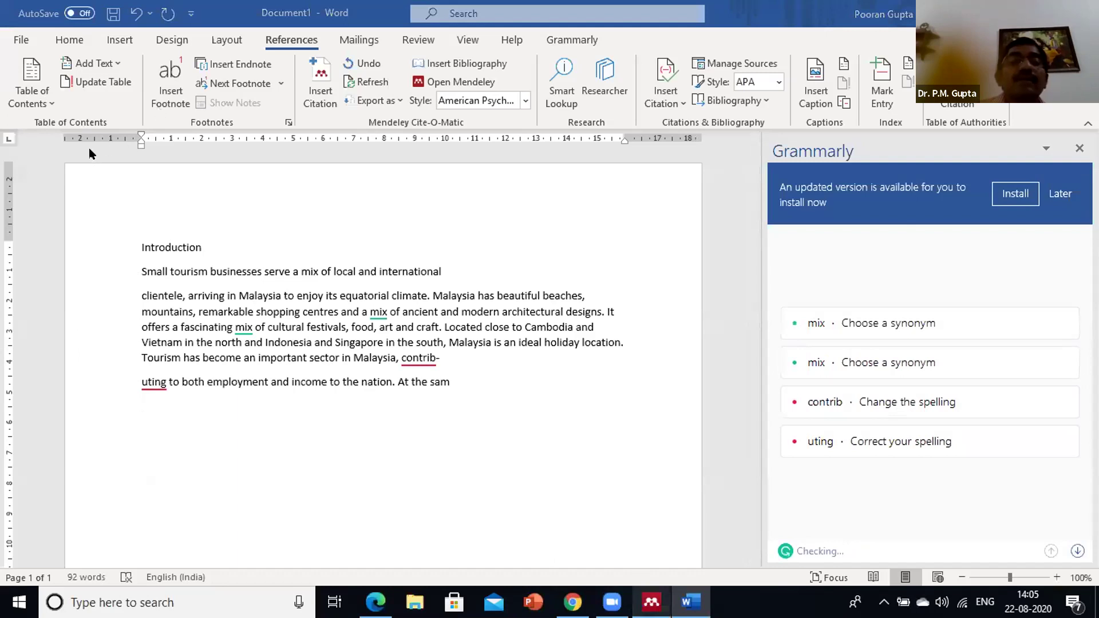
# Paste the ESA paragraph from the Mikhail peginesatide PDF below the tourism text
pyautogui.hotkey('alt', 'Tab')
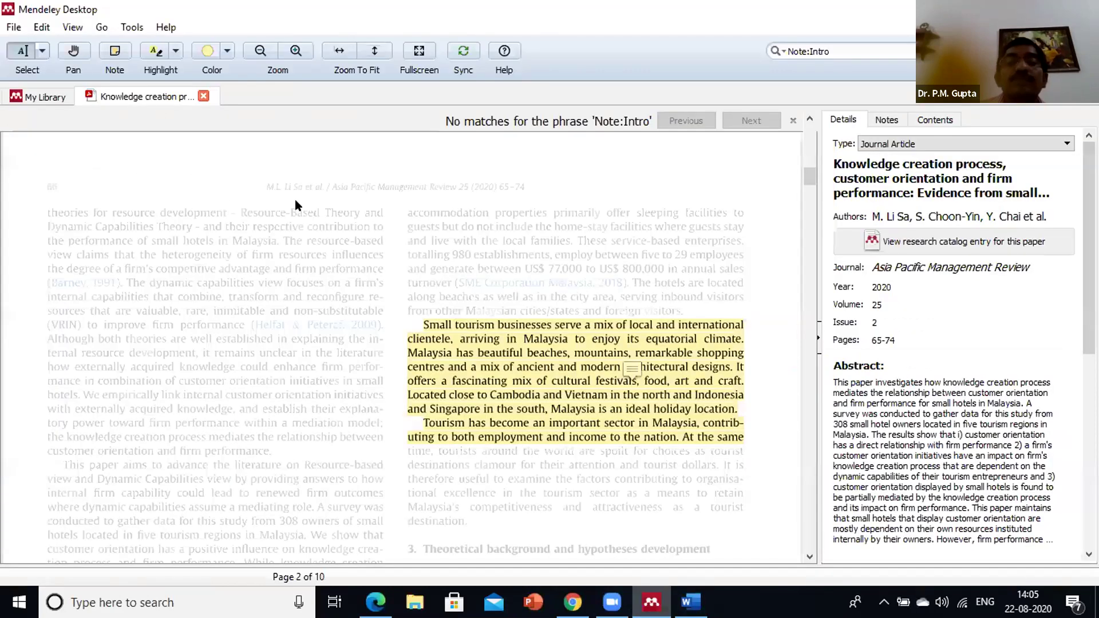
pyautogui.hotkey('ctrl', 'w')
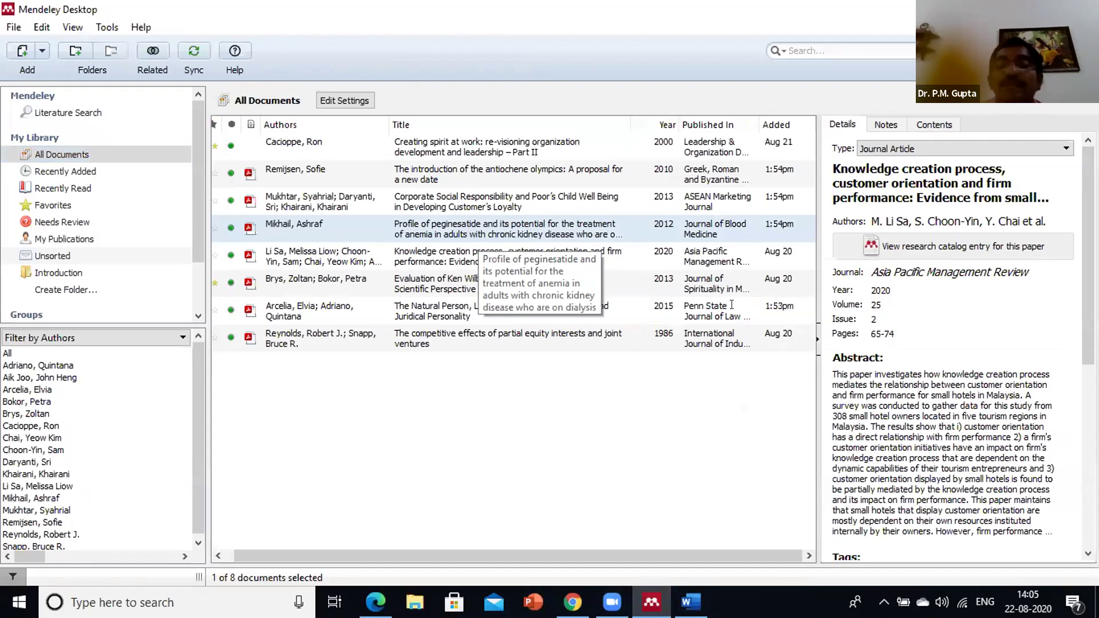
pyautogui.press('Return')
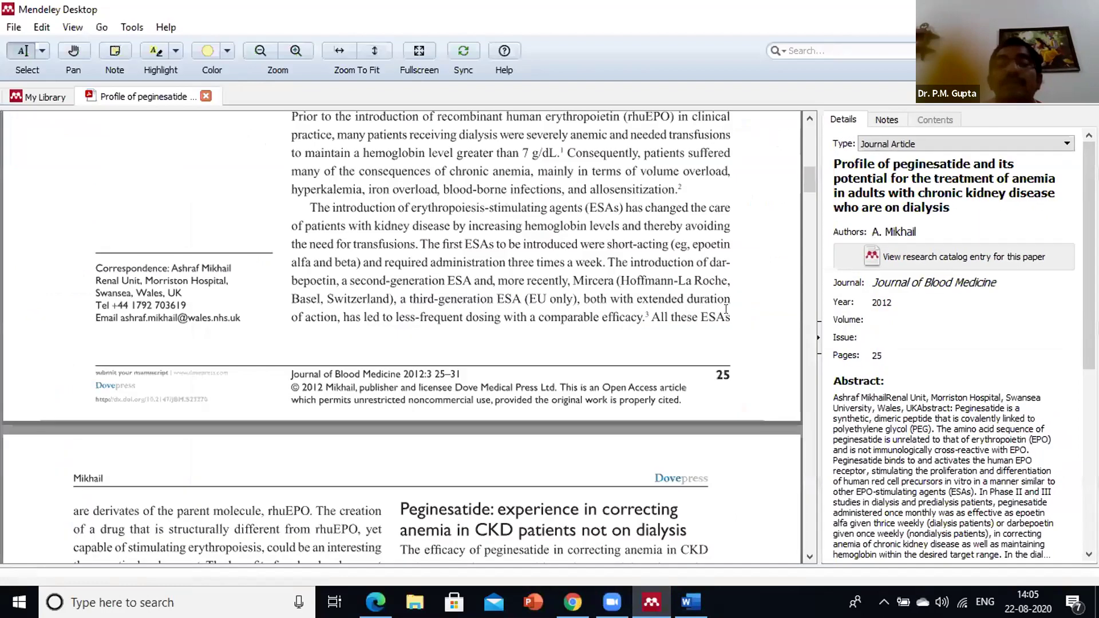
pyautogui.tripleClick(571, 341)
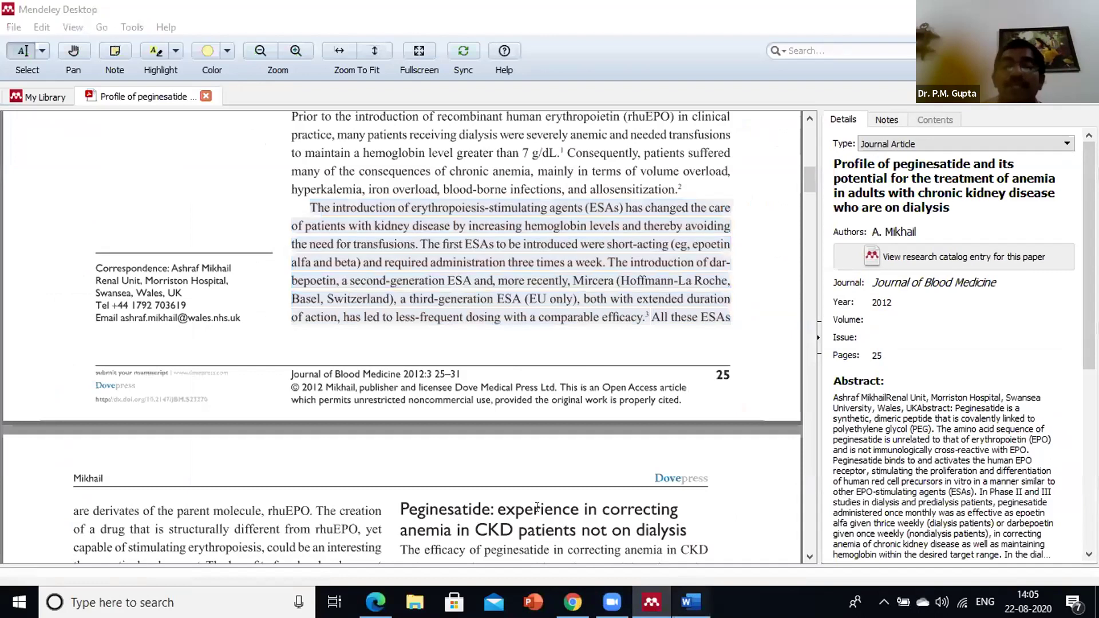
pyautogui.hotkey('alt', 'Tab')
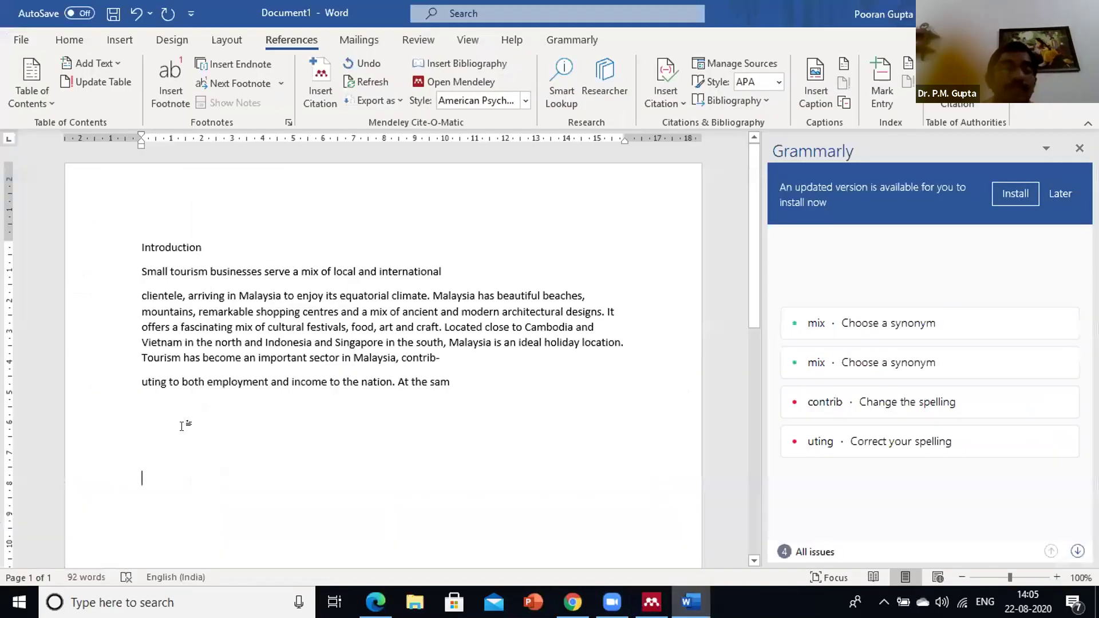
pyautogui.click(182, 426)
pyautogui.hotkey('ctrl', 'v')
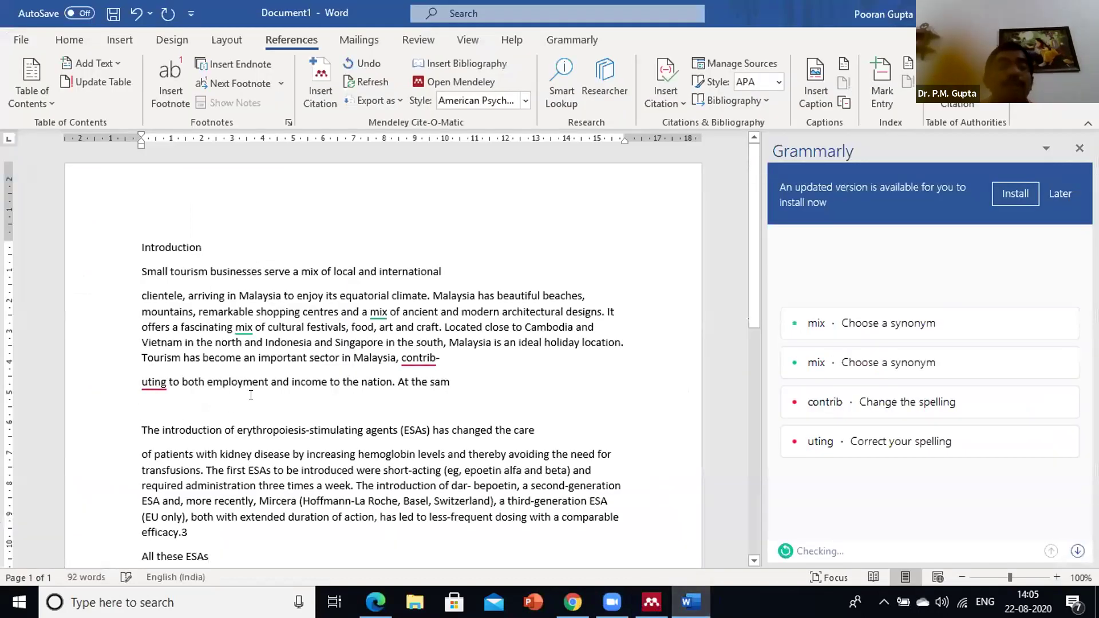
pyautogui.scroll(-3, 286, 395)
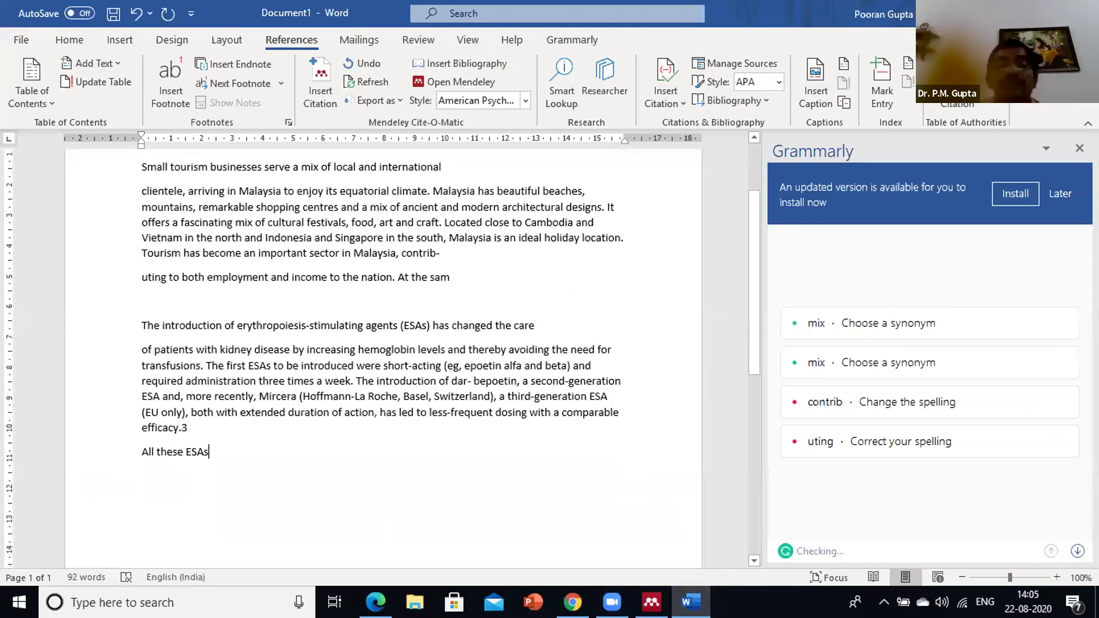
pyautogui.press('Return')
pyautogui.press('Return')
pyautogui.scroll(1, 447, 304)
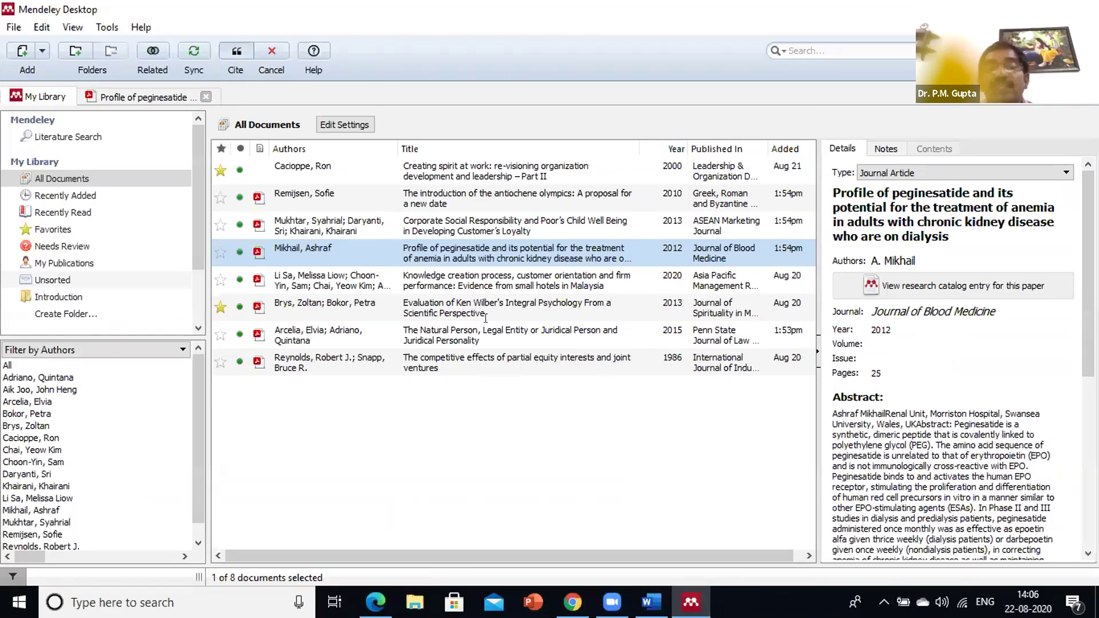
# Cite Li Sa et al. (2020) after the sentence 'All these ESAs'
pyautogui.hotkey('alt', 'Tab')
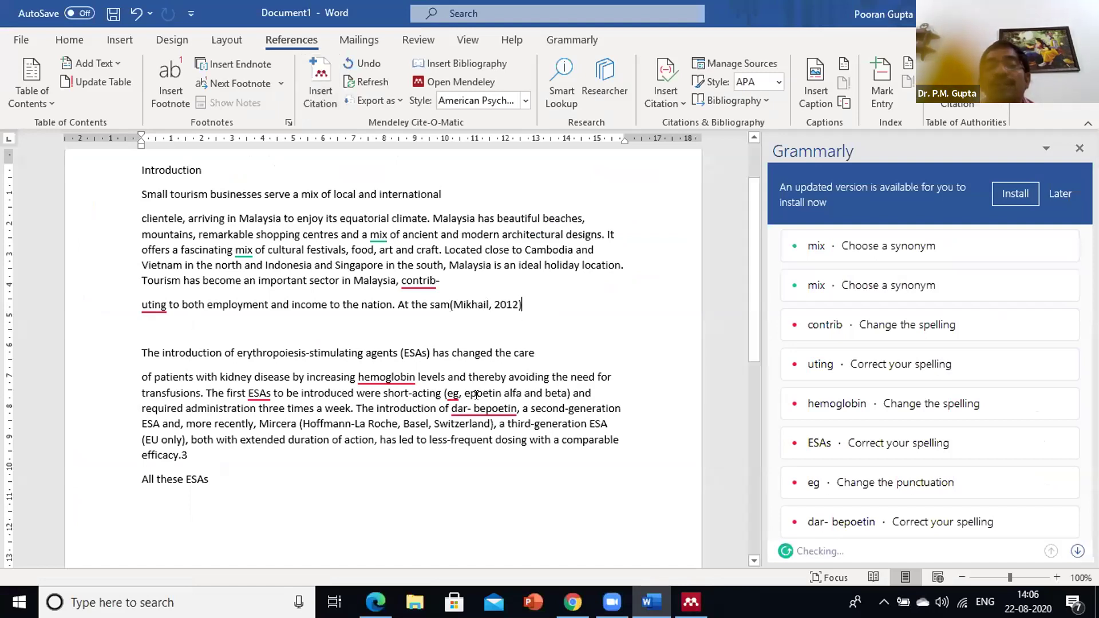
pyautogui.click(233, 477)
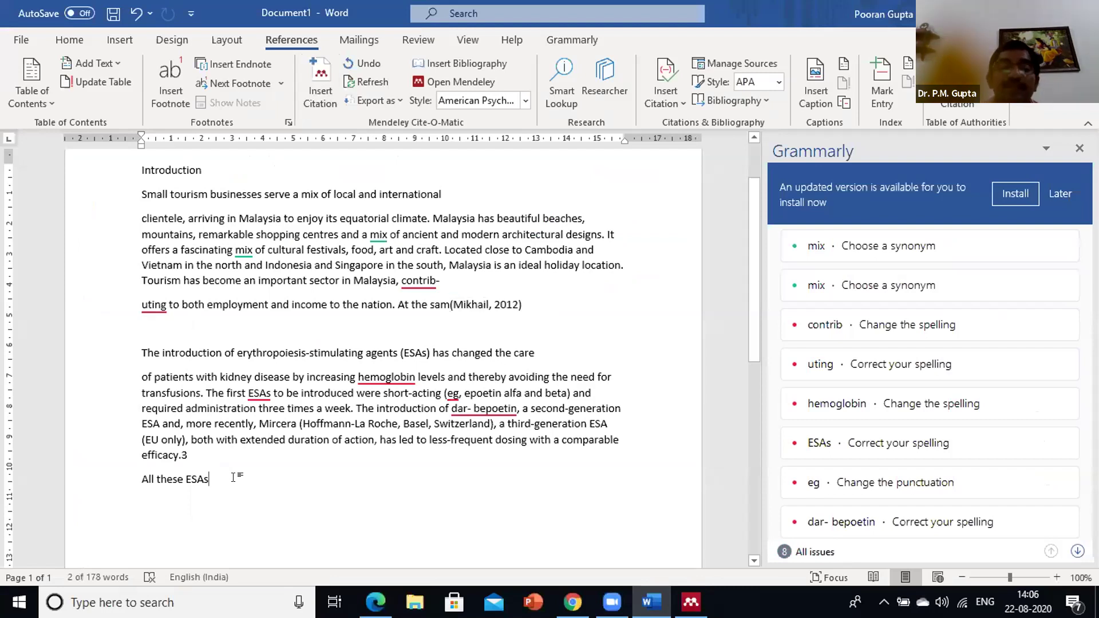
pyautogui.click(310, 86)
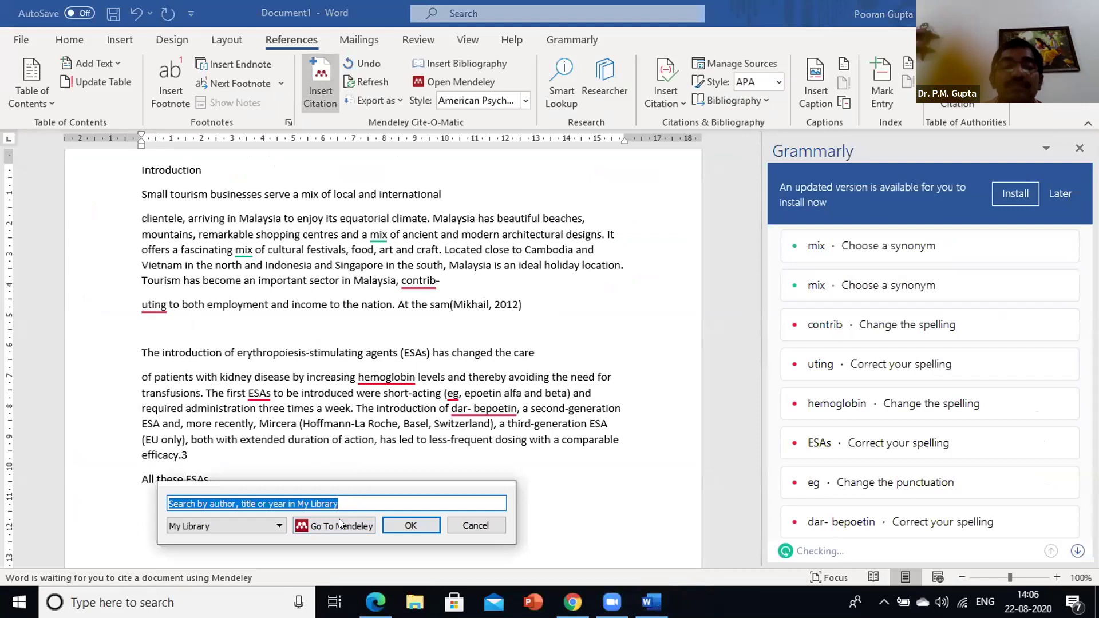
pyautogui.click(378, 507)
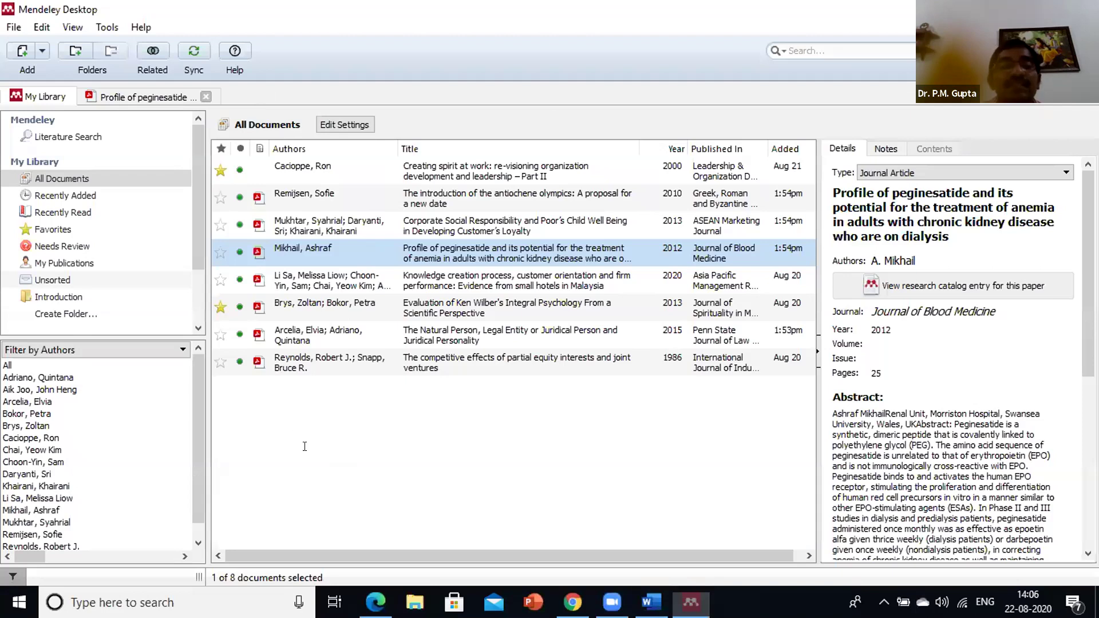
# Type a 'References' heading on a new line below the cited passages
pyautogui.press('Return')
pyautogui.press('Return')
pyautogui.press('Return')
pyautogui.scroll(-1, 226, 521)
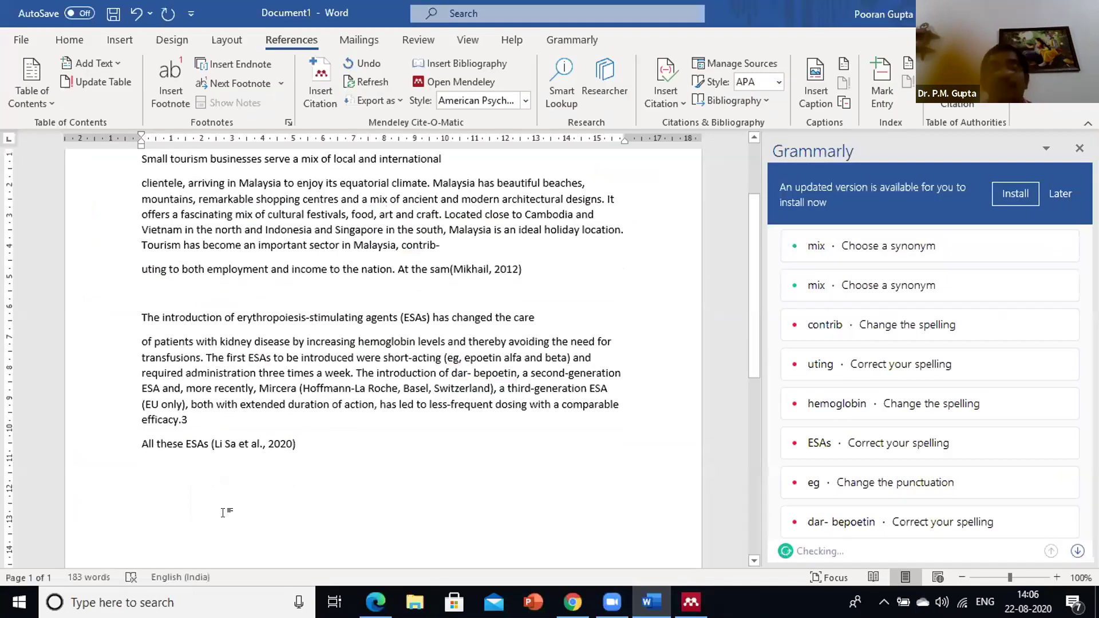
pyautogui.write('Ref')
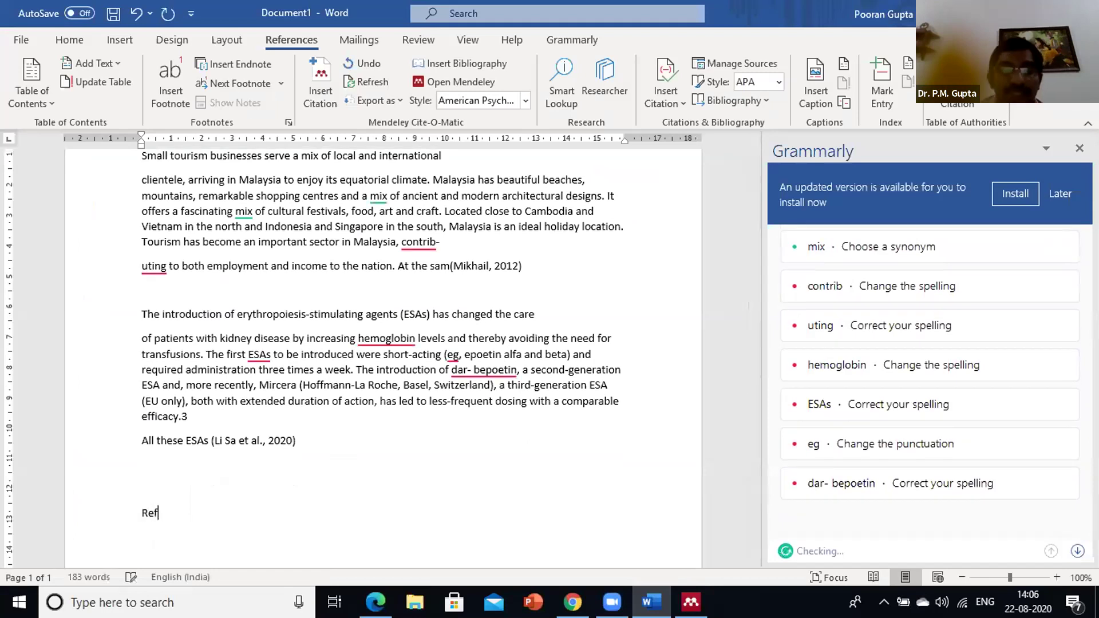
pyautogui.write('erences')
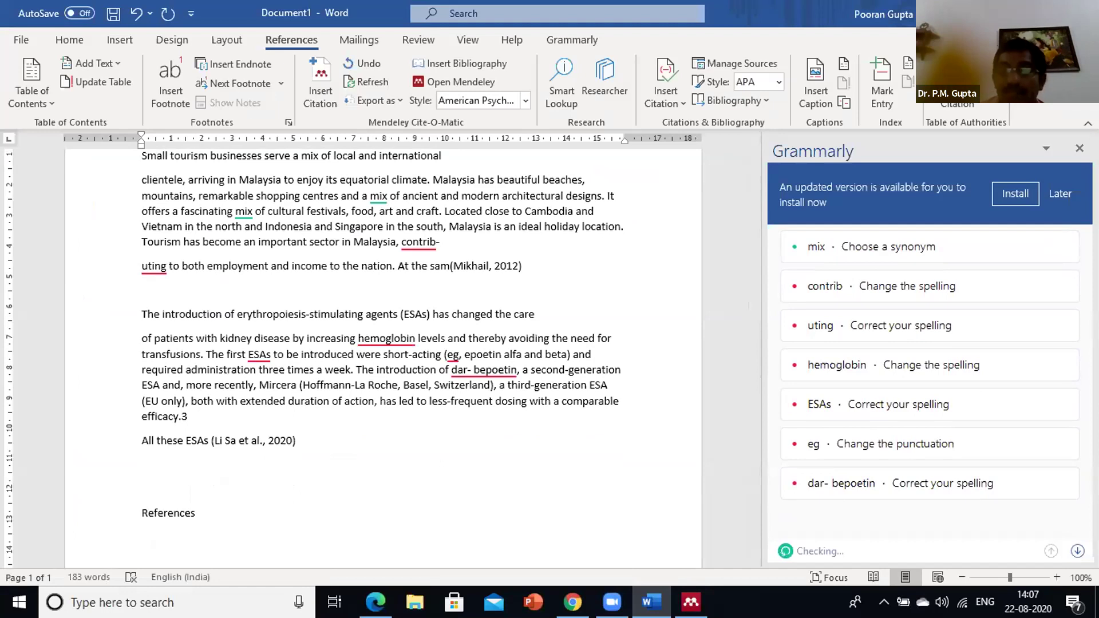
# Make the References heading bold and move to the empty line below it
pyautogui.press('Return')
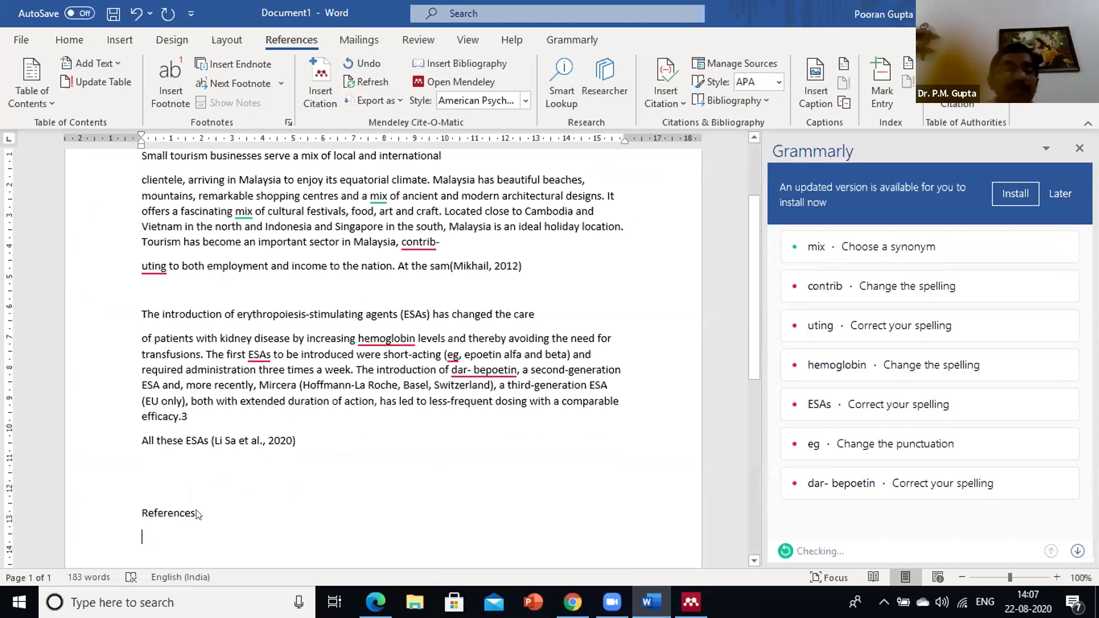
pyautogui.tripleClick(215, 514)
pyautogui.hotkey('ctrl', 'b')
pyautogui.click(218, 518)
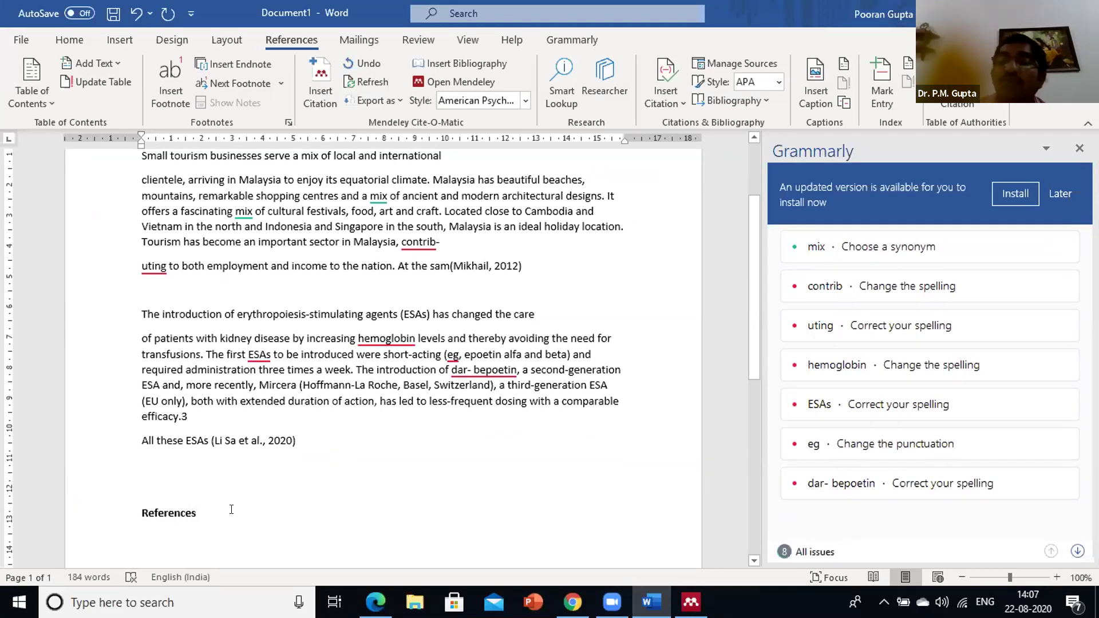
pyautogui.press('Down')
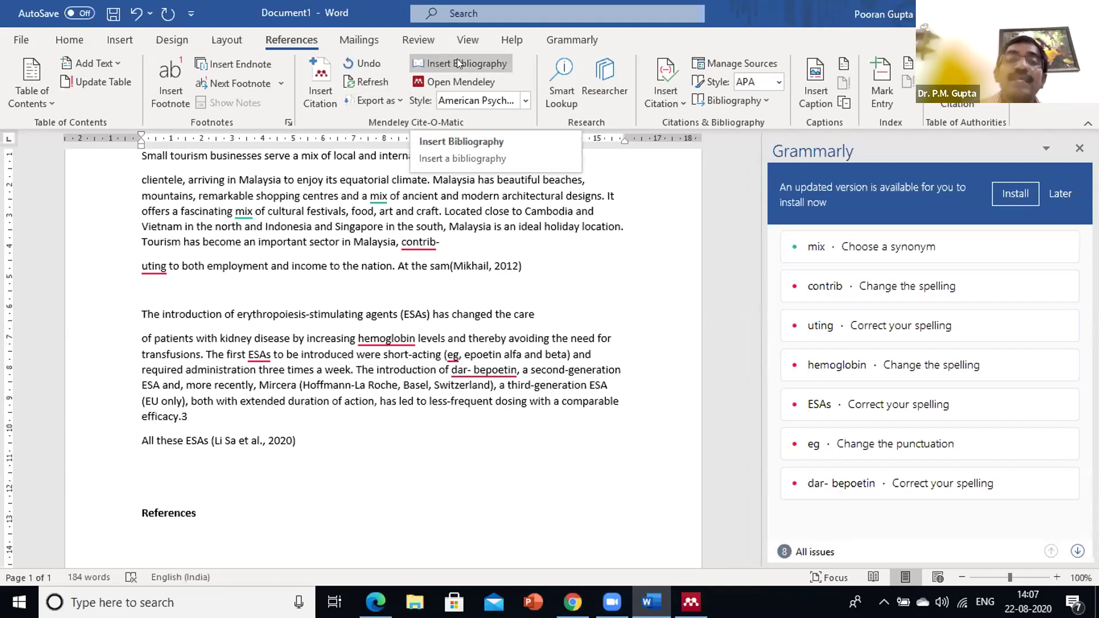
# Insert the APA bibliography listing Li Sa et al. (2020) and Mikhail (2012) under References
pyautogui.click(458, 63)
pyautogui.scroll(-4, 332, 383)
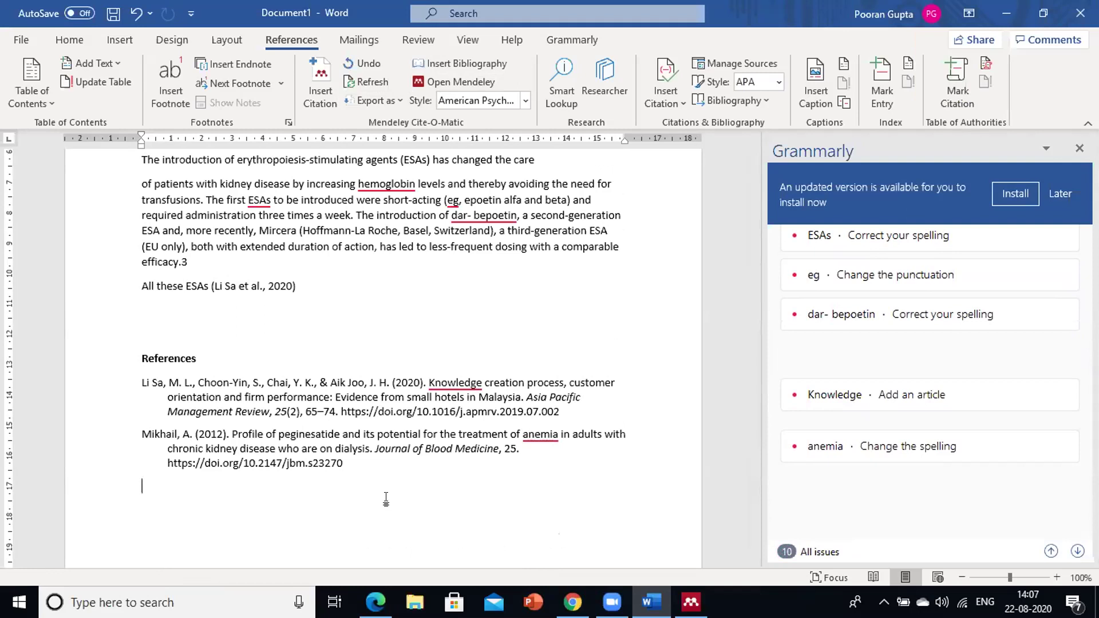
pyautogui.scroll(3, 401, 435)
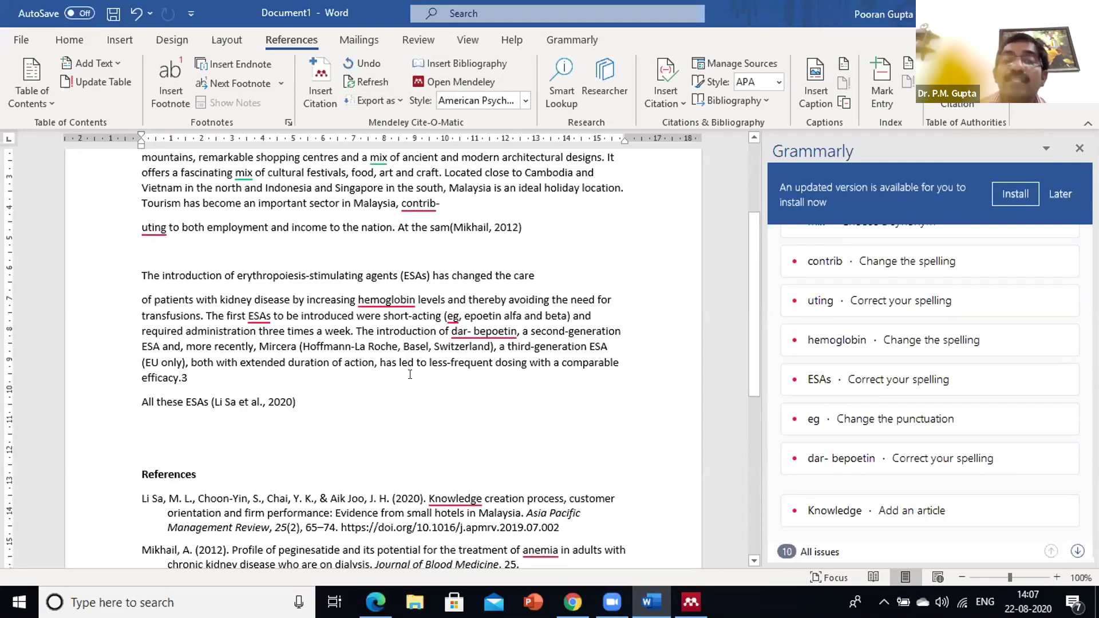
pyautogui.scroll(2, 410, 378)
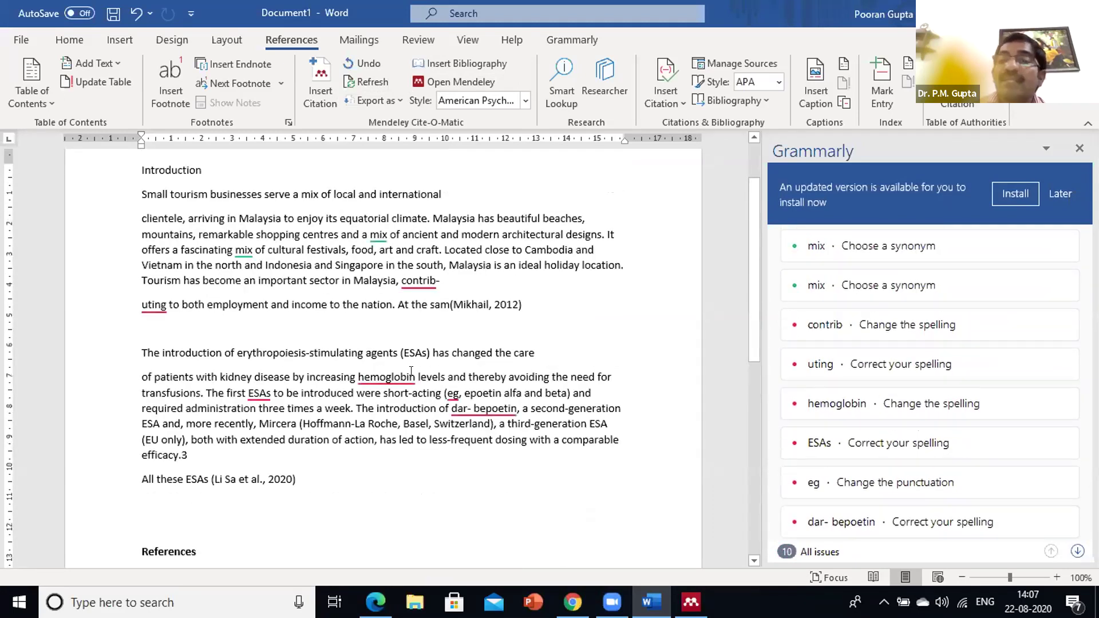
pyautogui.scroll(-2, 411, 371)
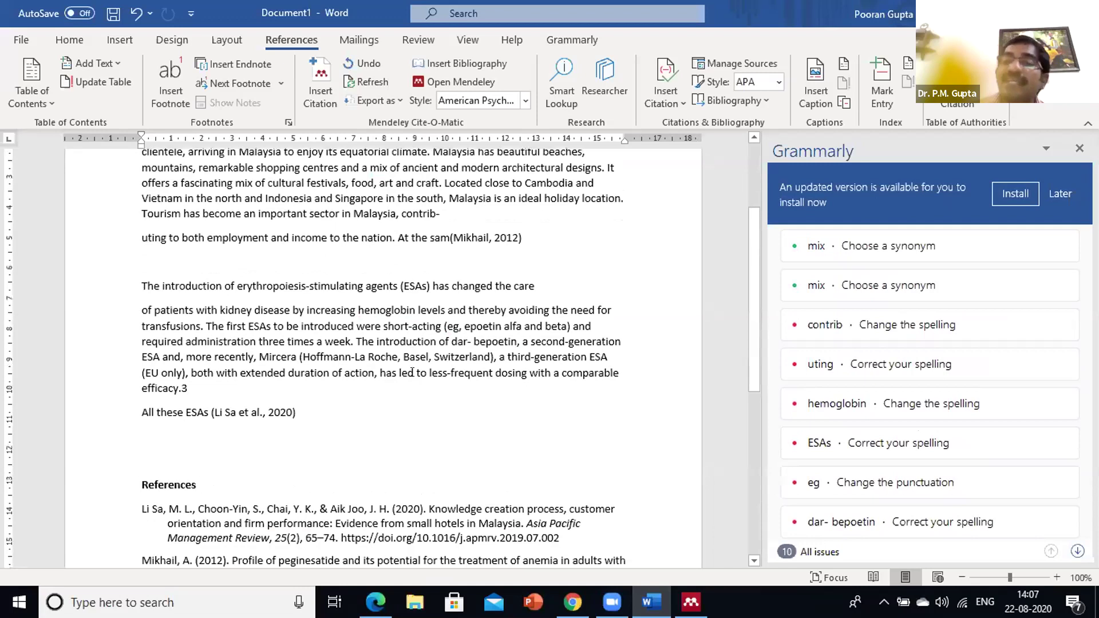
pyautogui.scroll(-4, 411, 373)
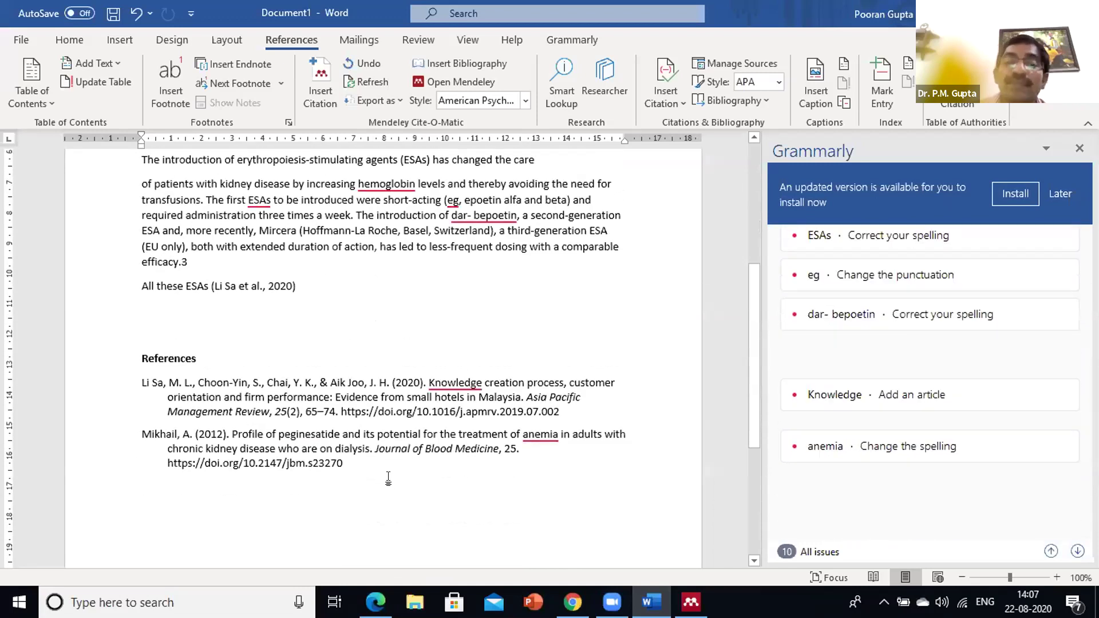
pyautogui.scroll(4, 389, 477)
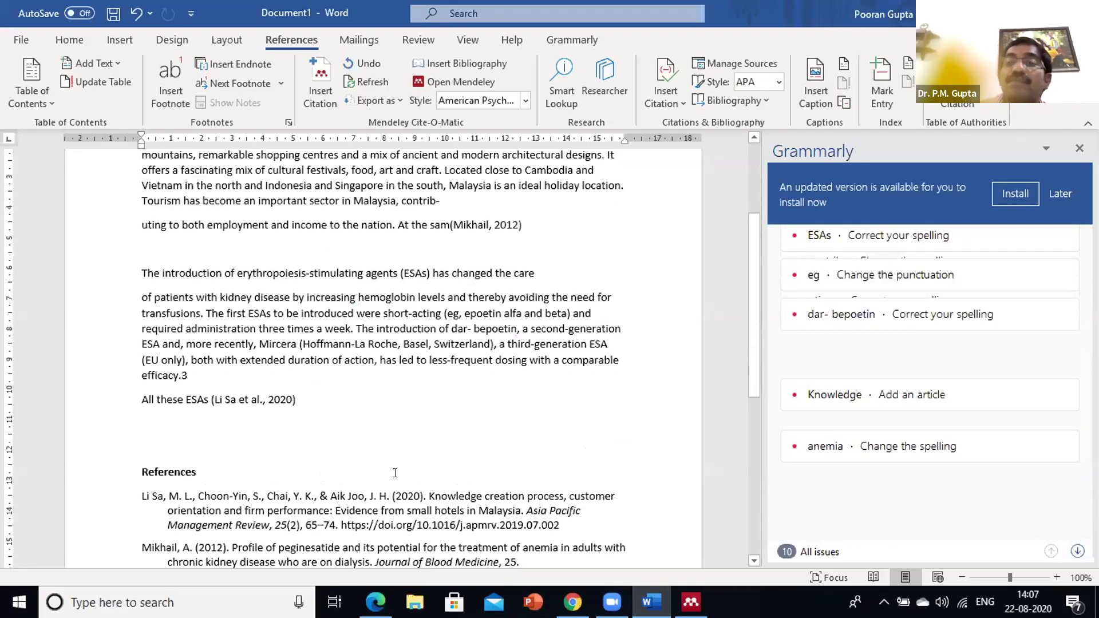
pyautogui.scroll(5, 396, 466)
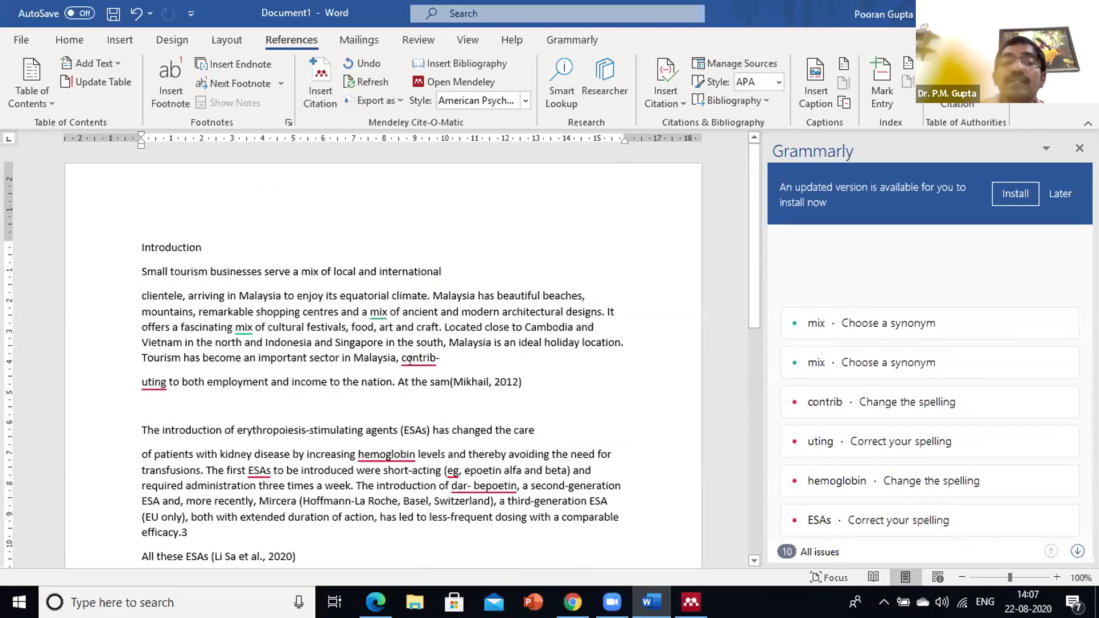
pyautogui.scroll(-4, 420, 358)
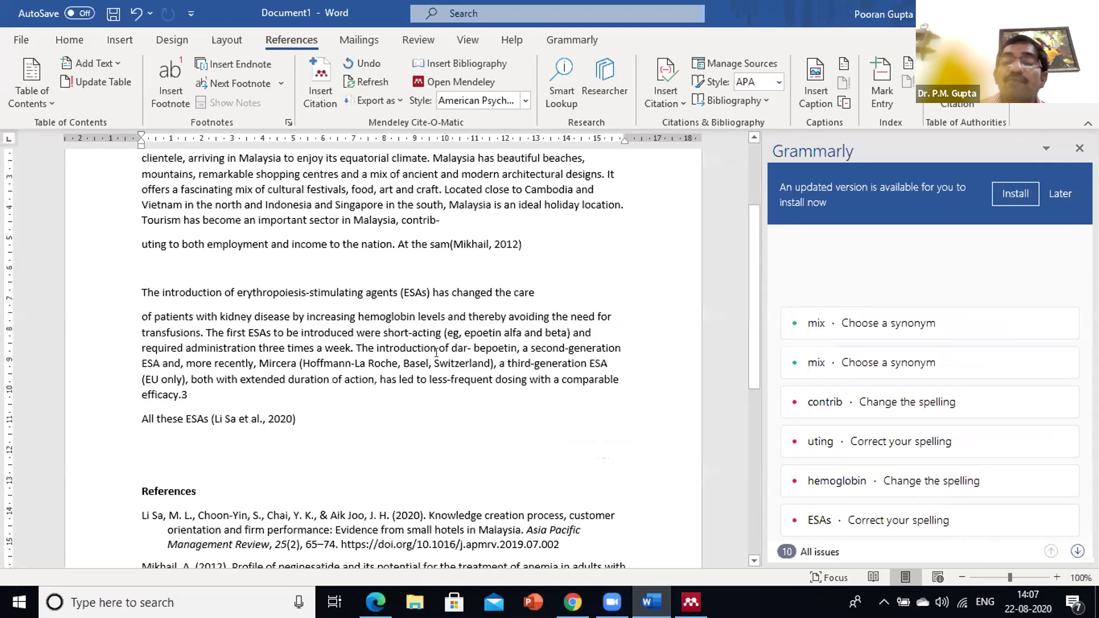
pyautogui.scroll(-3, 437, 347)
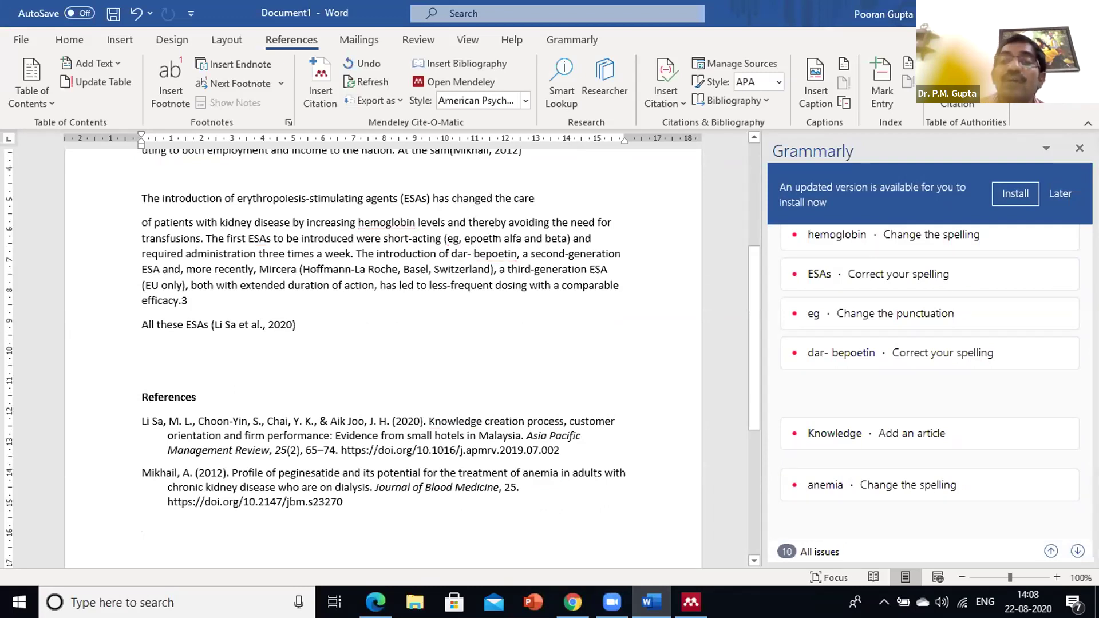
pyautogui.scroll(3, 494, 232)
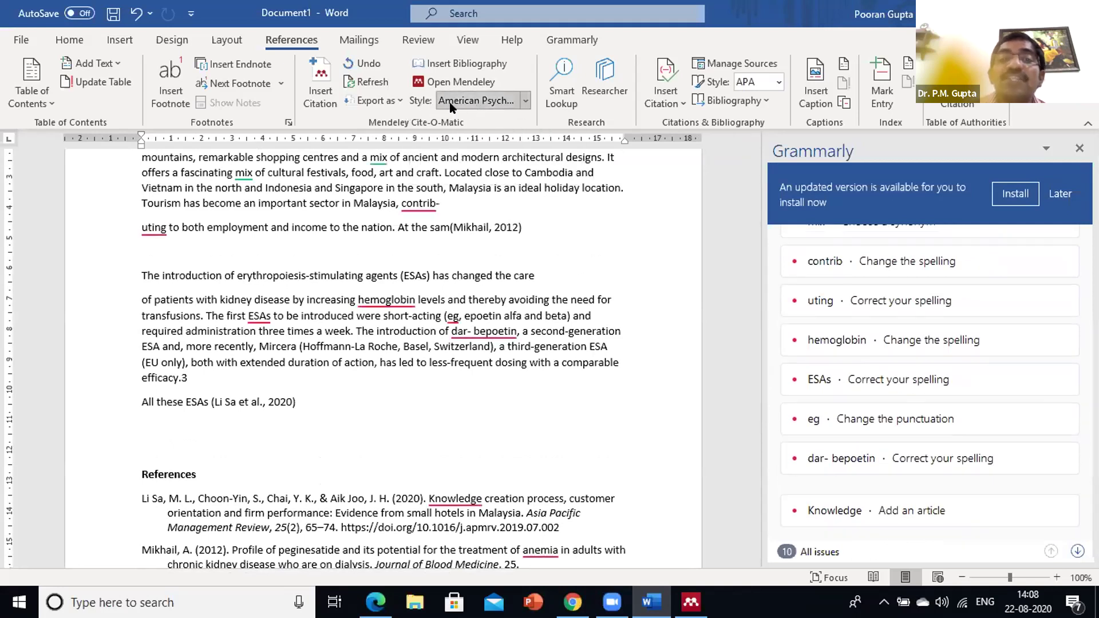
# Switch the Mendeley citation style to IEEE, check the numbered [1] and [2] citations, and reopen the style list
pyautogui.click(523, 98)
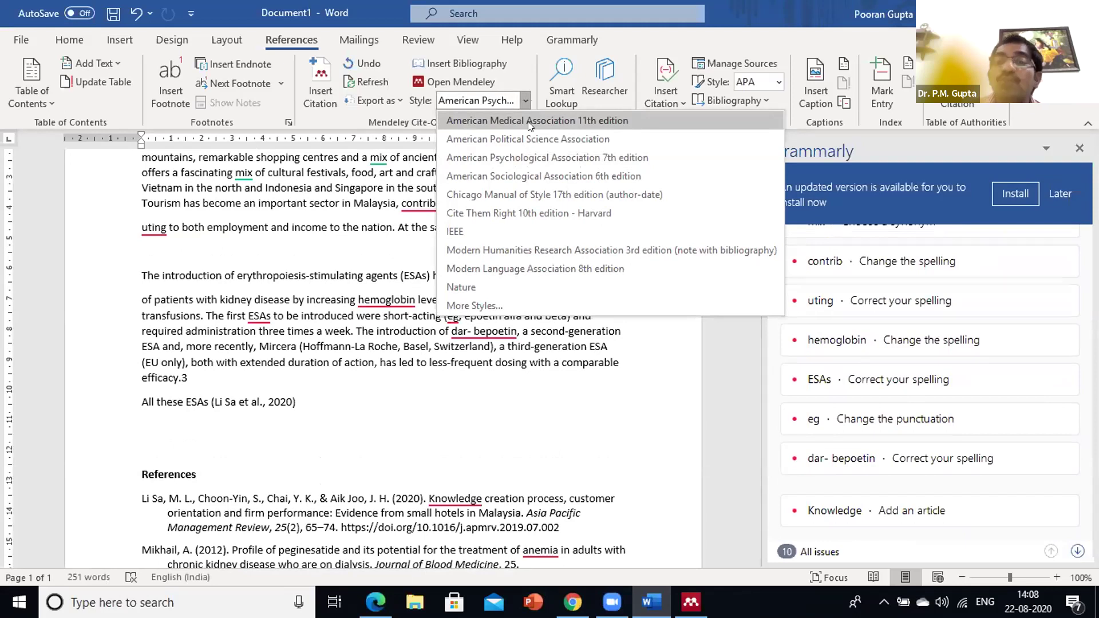
pyautogui.click(456, 232)
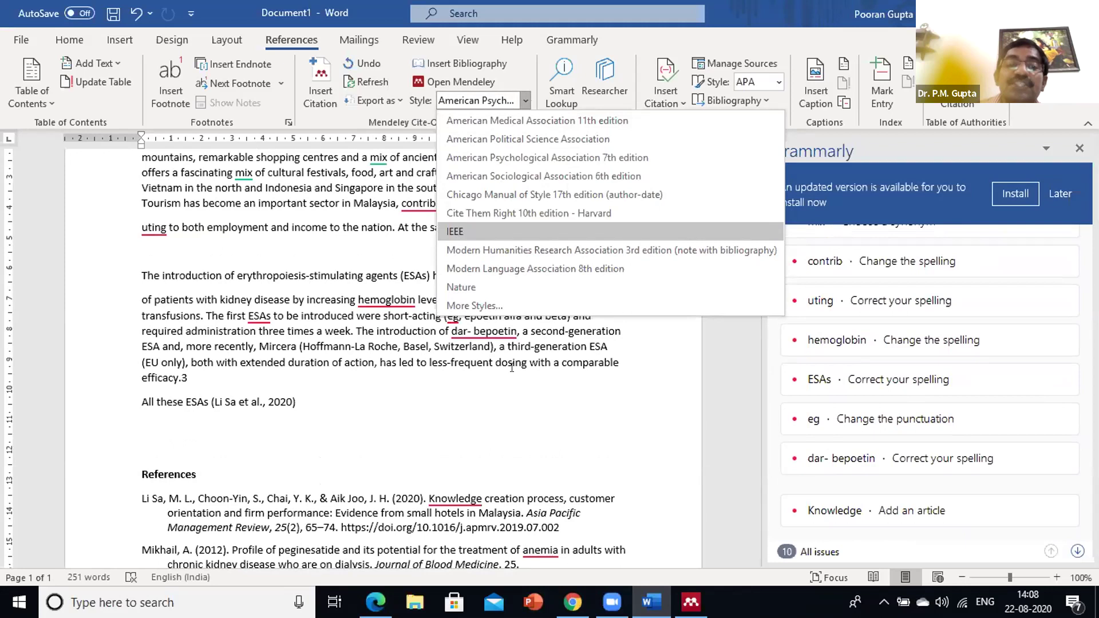
pyautogui.scroll(-4, 575, 380)
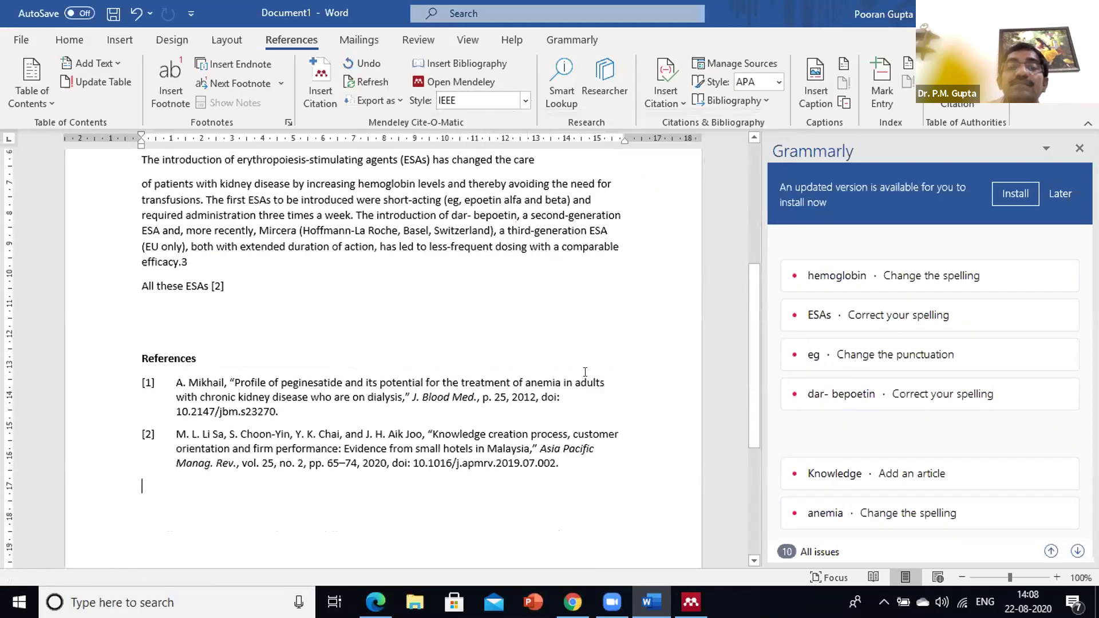
pyautogui.scroll(3, 585, 372)
pyautogui.scroll(-4, 590, 373)
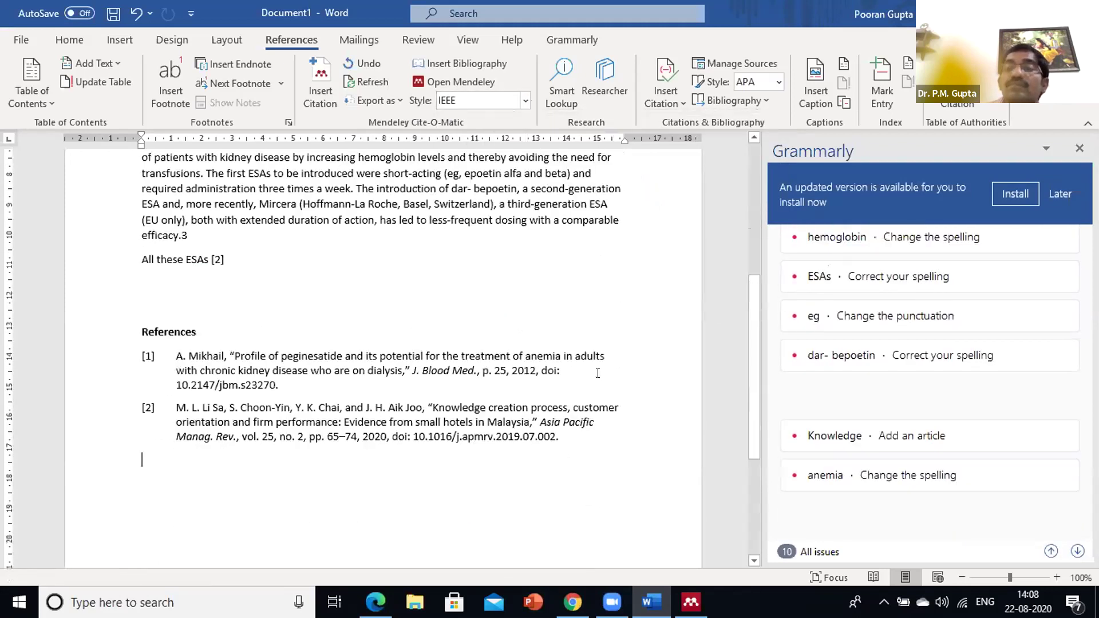
pyautogui.scroll(6, 599, 372)
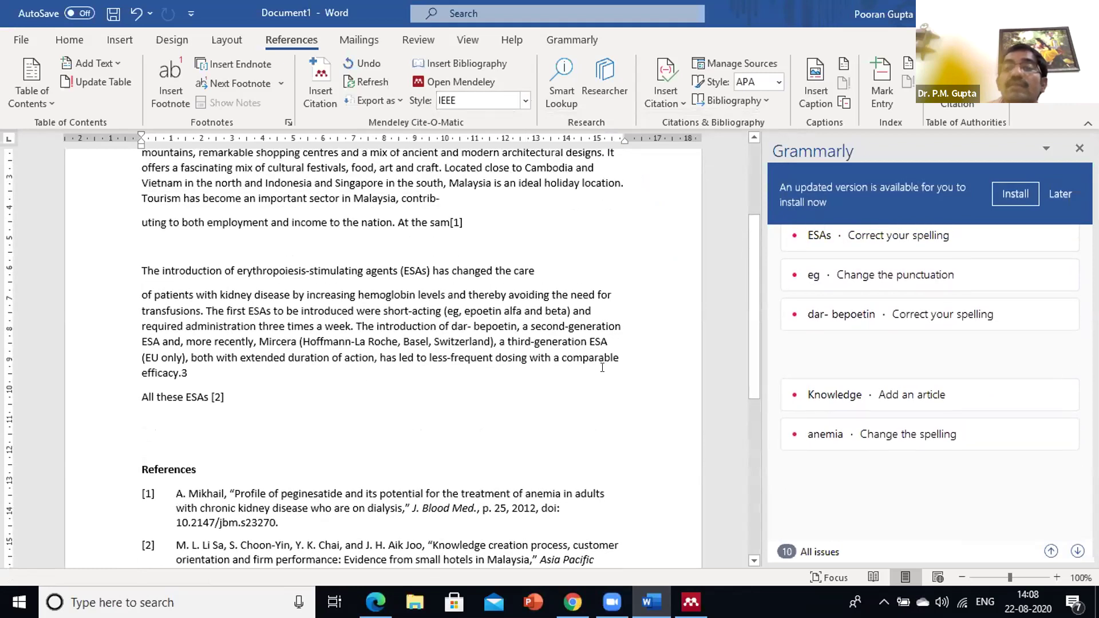
pyautogui.scroll(2, 604, 358)
pyautogui.scroll(5, 604, 347)
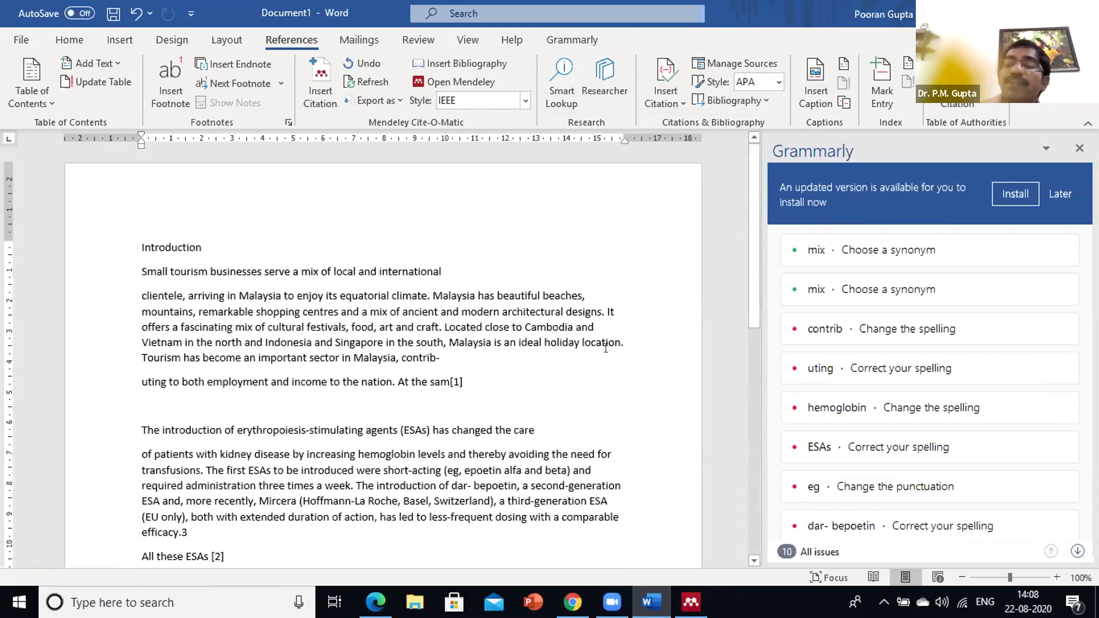
pyautogui.scroll(-2, 578, 319)
pyautogui.scroll(-7, 588, 307)
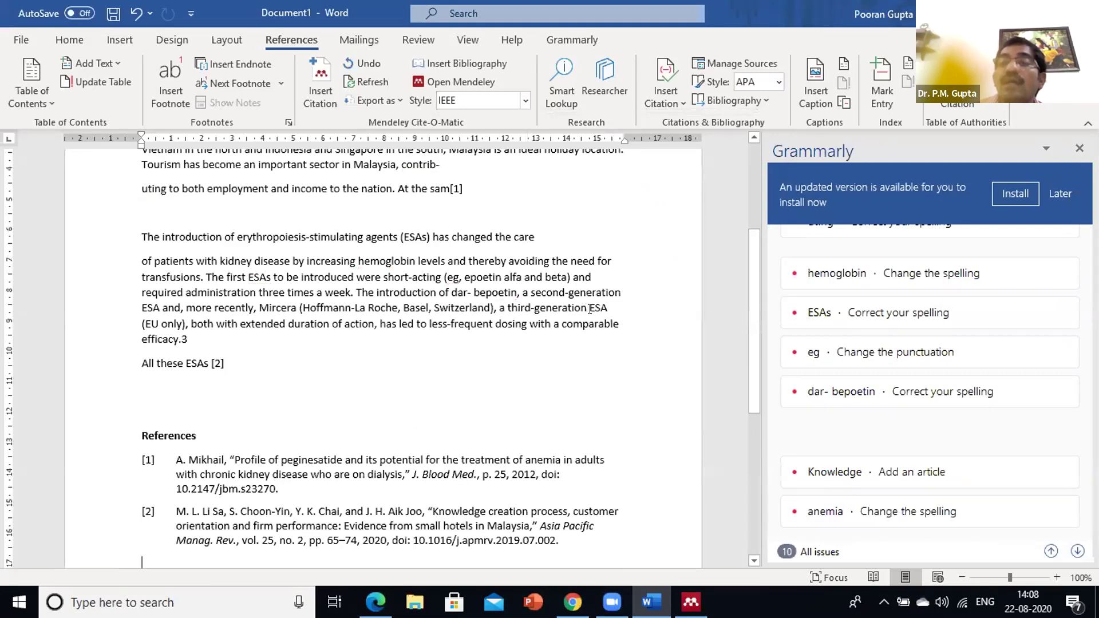
pyautogui.scroll(-3, 586, 309)
pyautogui.scroll(-3, 588, 318)
pyautogui.scroll(5, 588, 311)
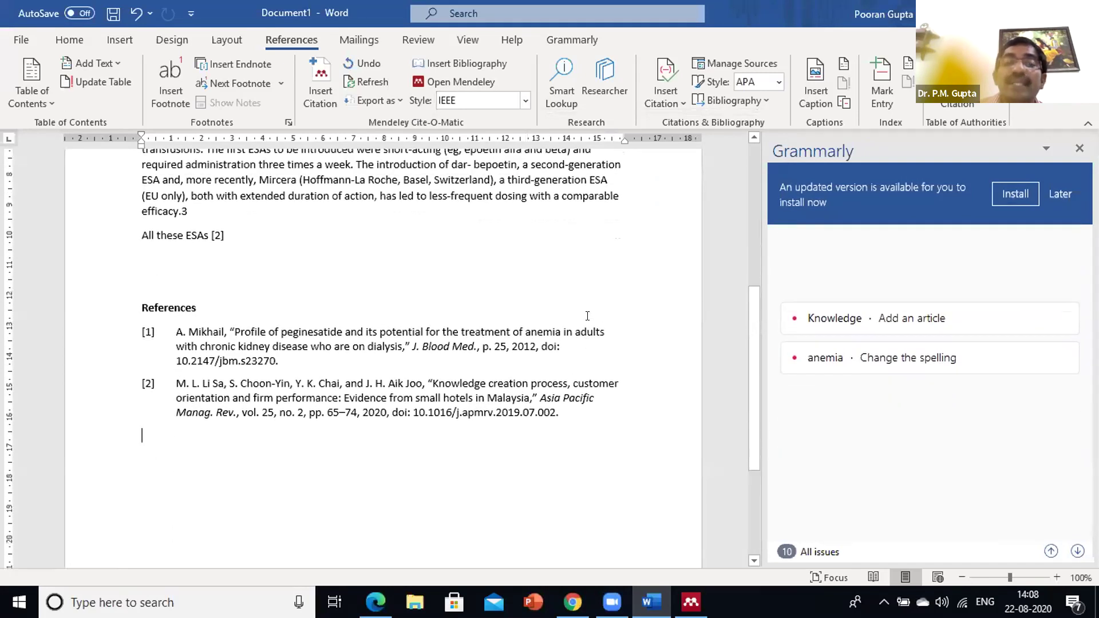
pyautogui.scroll(5, 589, 307)
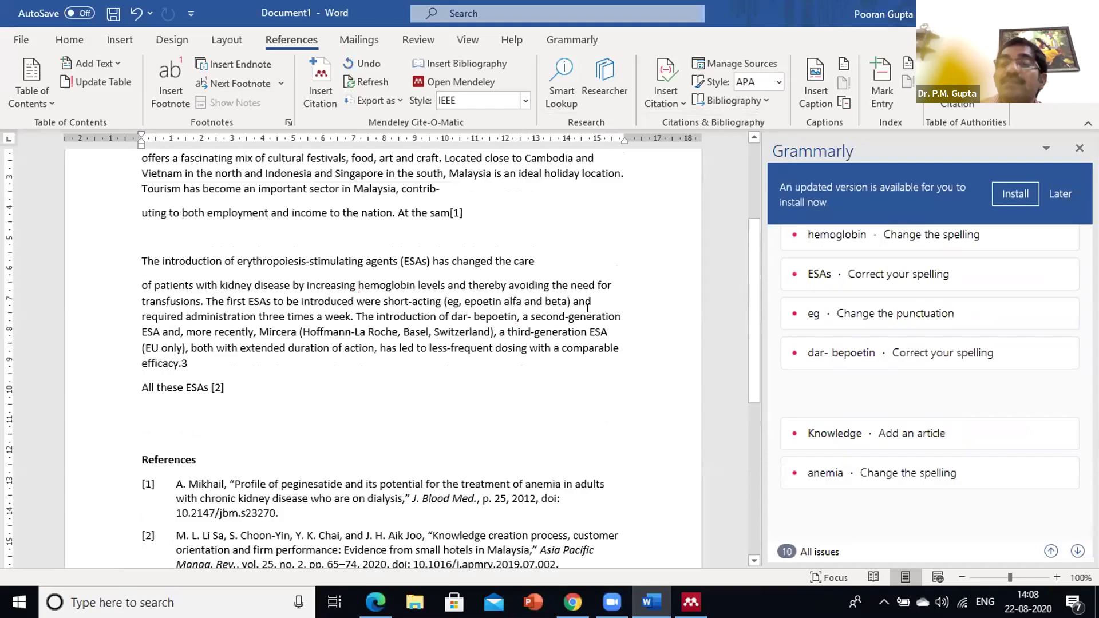
pyautogui.scroll(2, 589, 305)
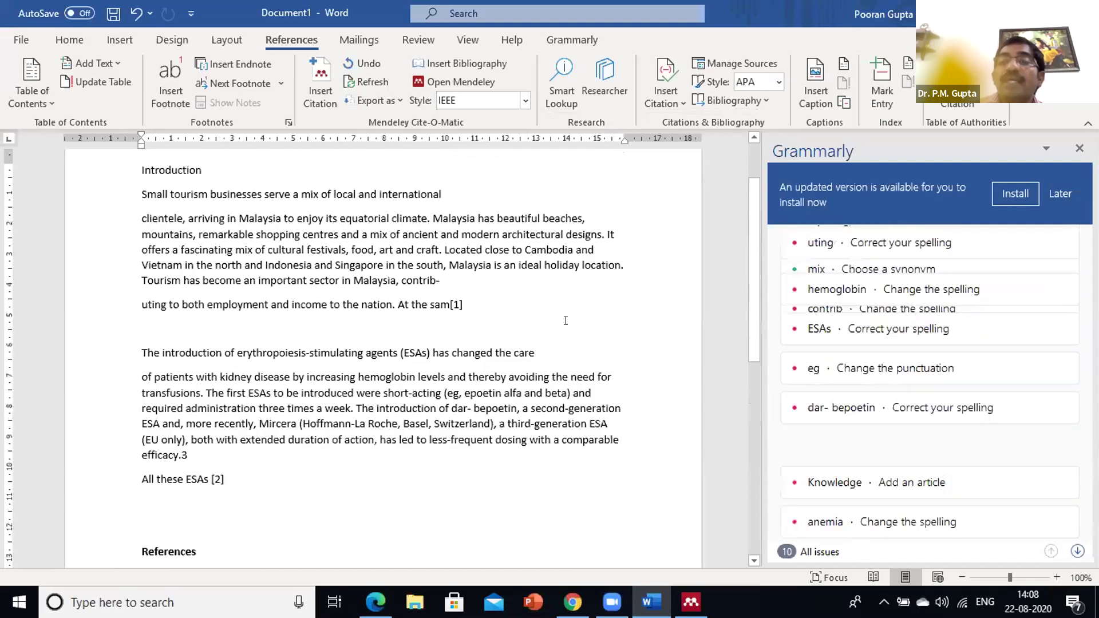
pyautogui.scroll(-3, 560, 322)
pyautogui.scroll(-2, 553, 321)
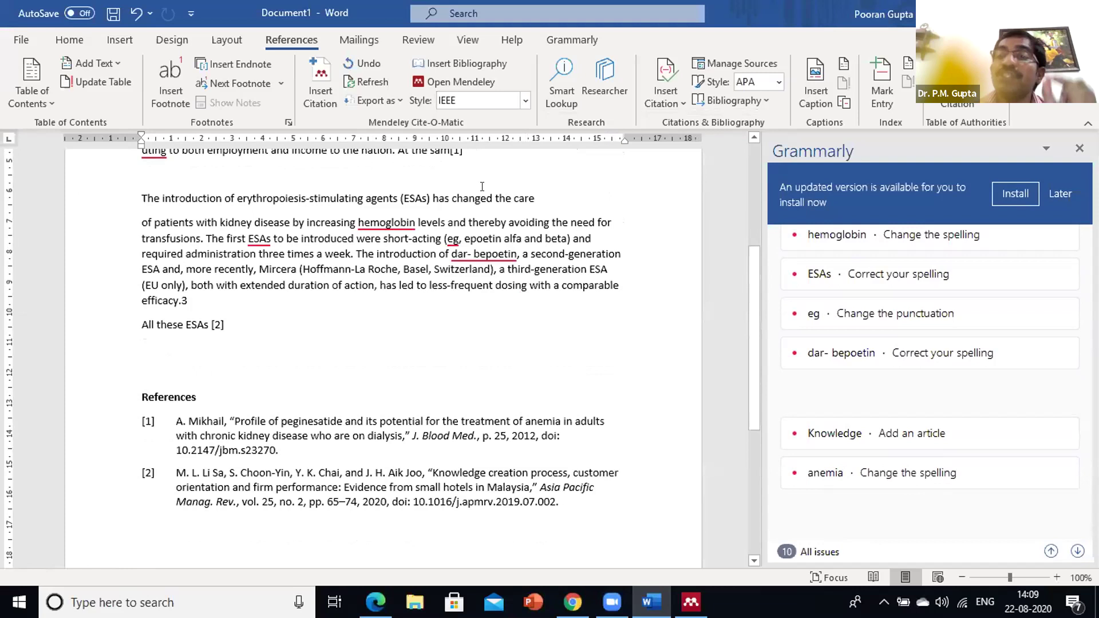
pyautogui.click(525, 100)
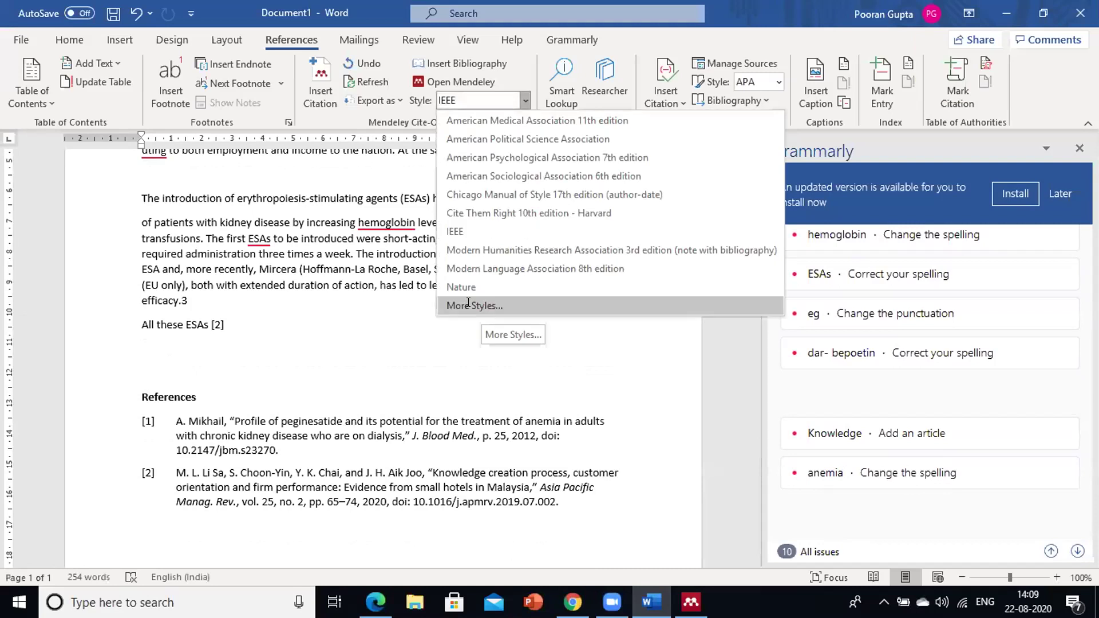
# Check that IEEE is selected among the installed citation styles, then close the dialog and return to Word
pyautogui.click(519, 298)
pyautogui.scroll(1, 521, 269)
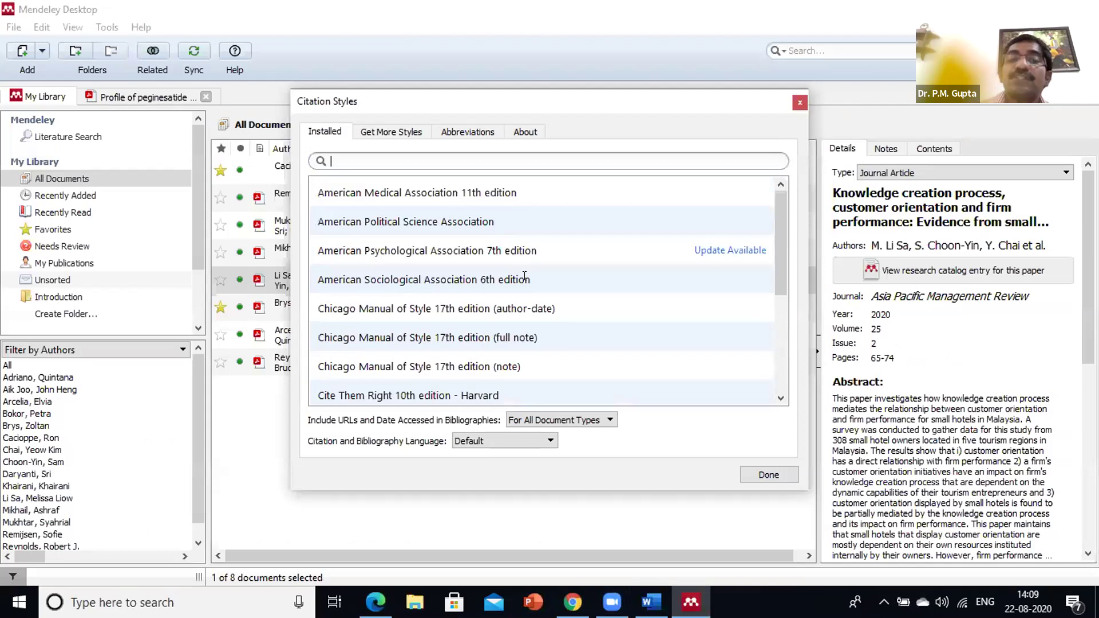
pyautogui.scroll(-3, 525, 276)
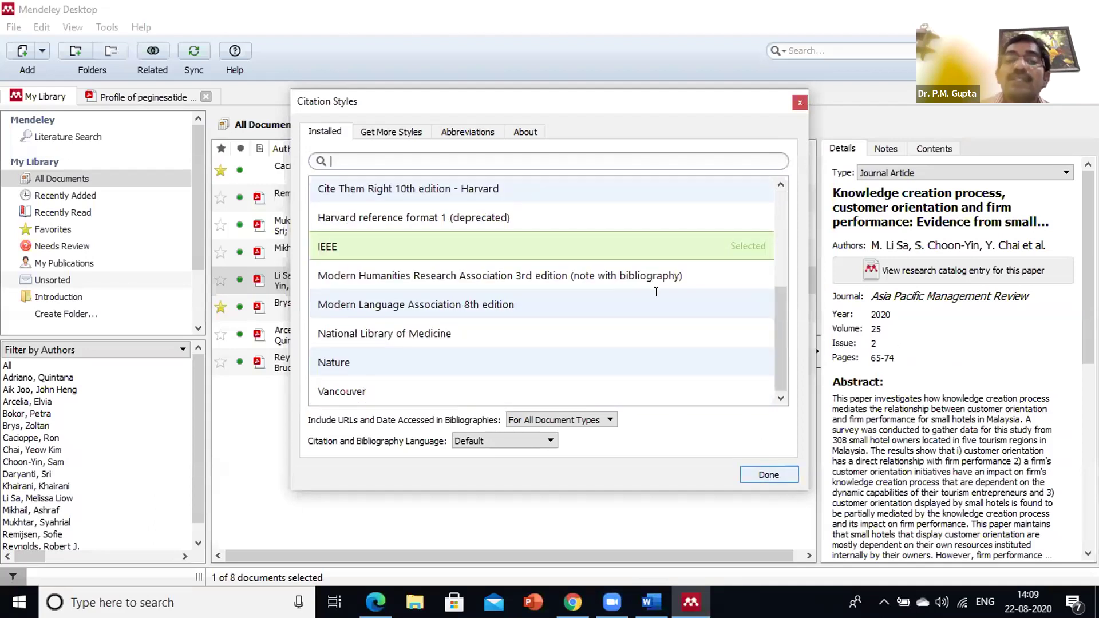
pyautogui.click(801, 104)
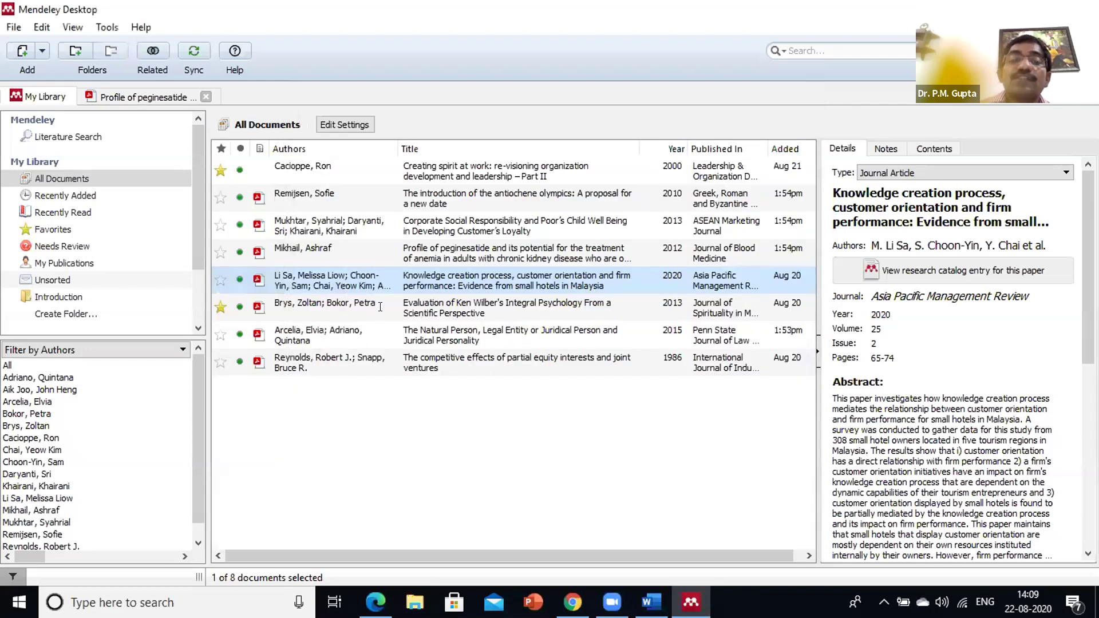
pyautogui.hotkey('alt', 'Tab')
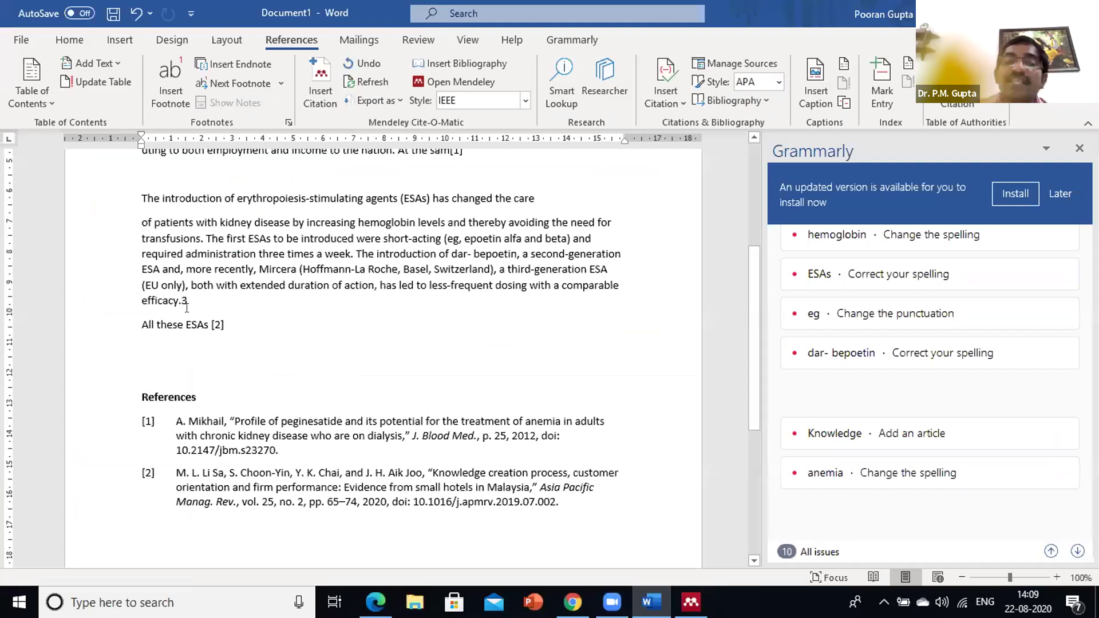
# Copy the Reynolds passage from 'The focus' to 'producing' and paste it into Word
pyautogui.scroll(3, 186, 308)
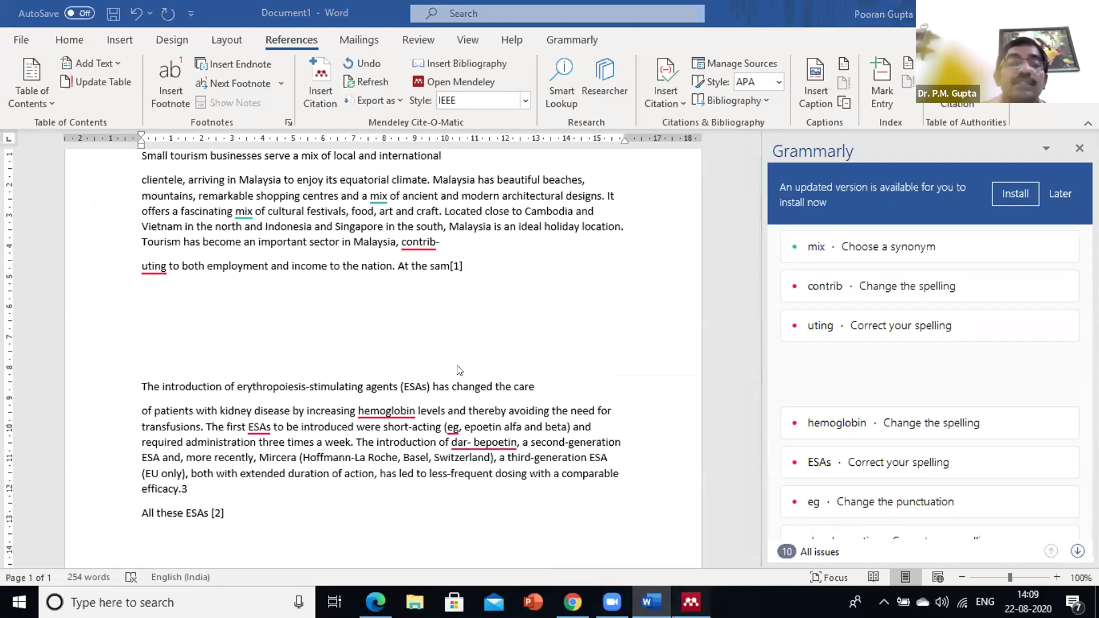
pyautogui.hotkey('alt', 'Tab')
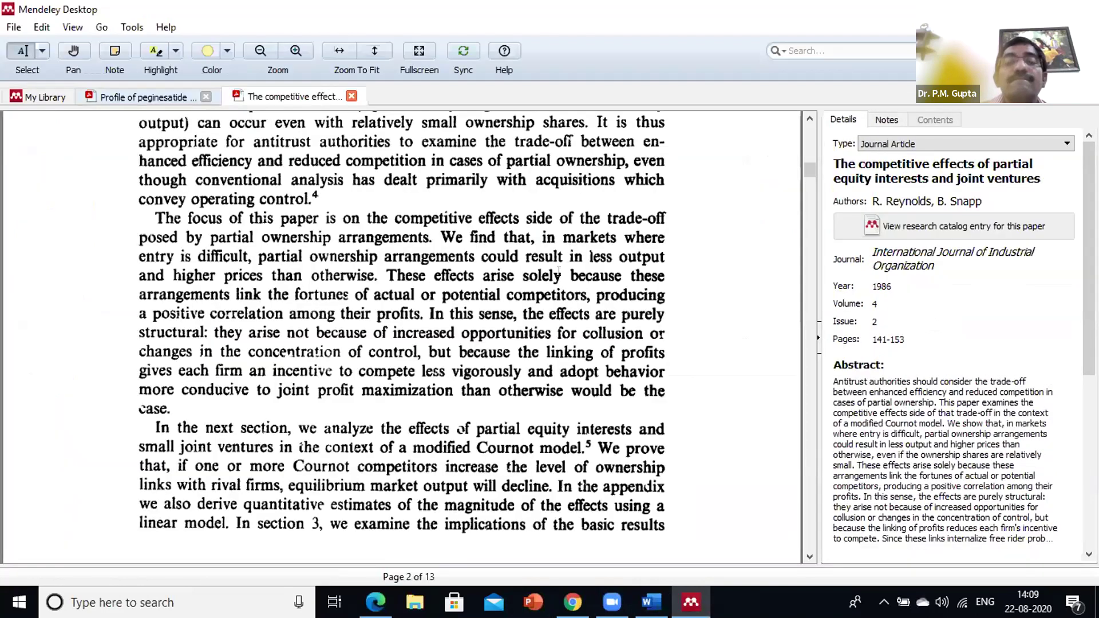
pyautogui.moveTo(154, 218); pyautogui.dragTo(664, 296)
pyautogui.hotkey('ctrl', 'c')
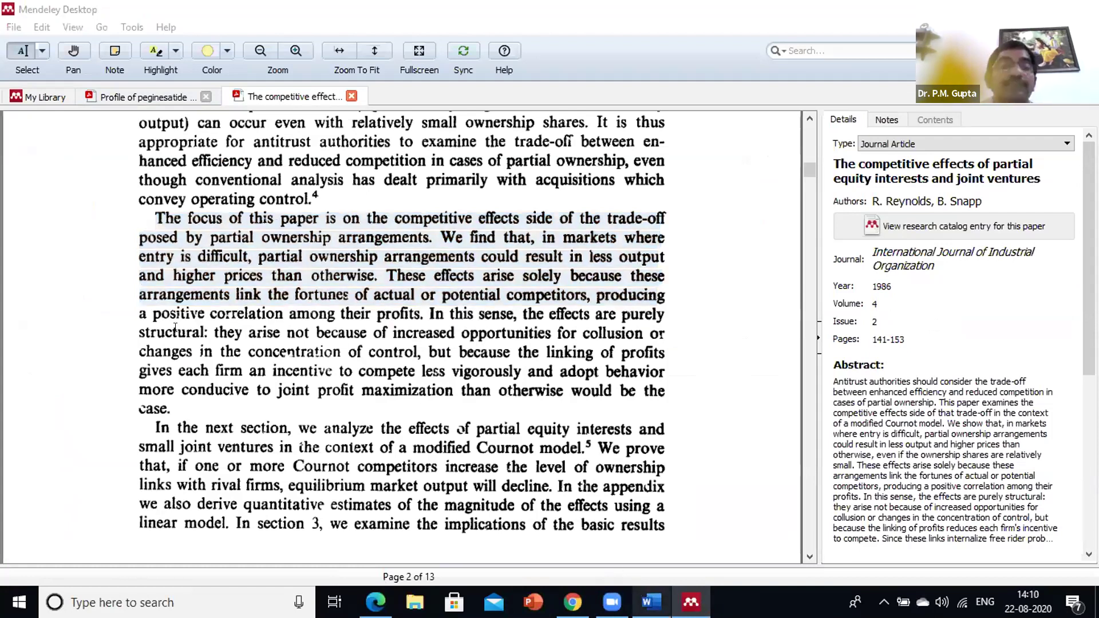
pyautogui.hotkey('alt', 'Tab')
pyautogui.hotkey('ctrl', 'v')
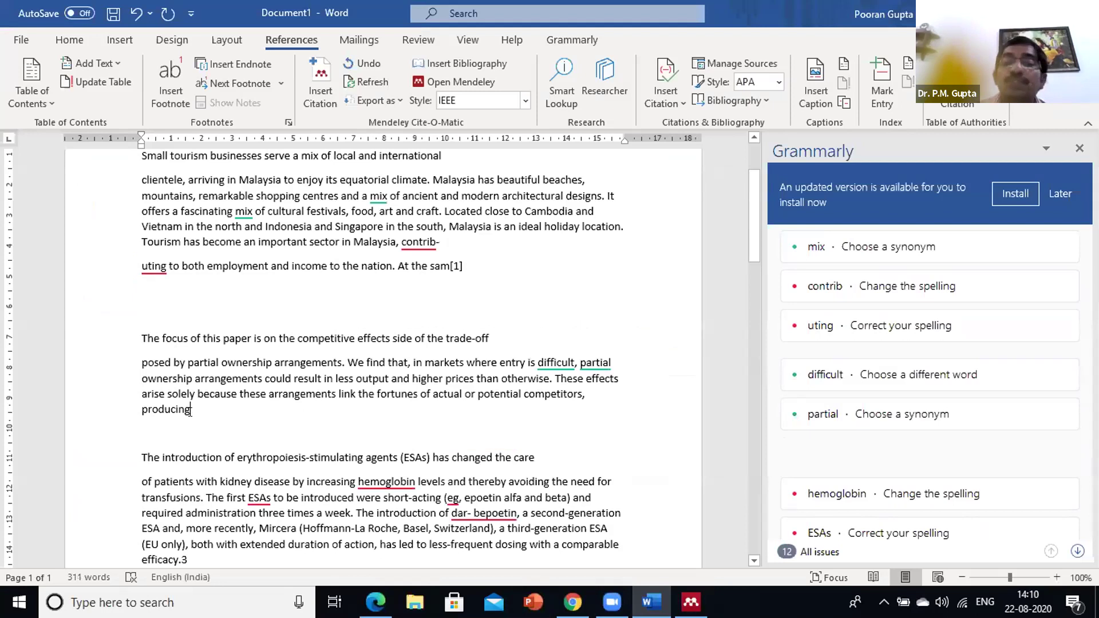
# Cite the Reynolds paper at the end of the passage as [2]
pyautogui.click(309, 98)
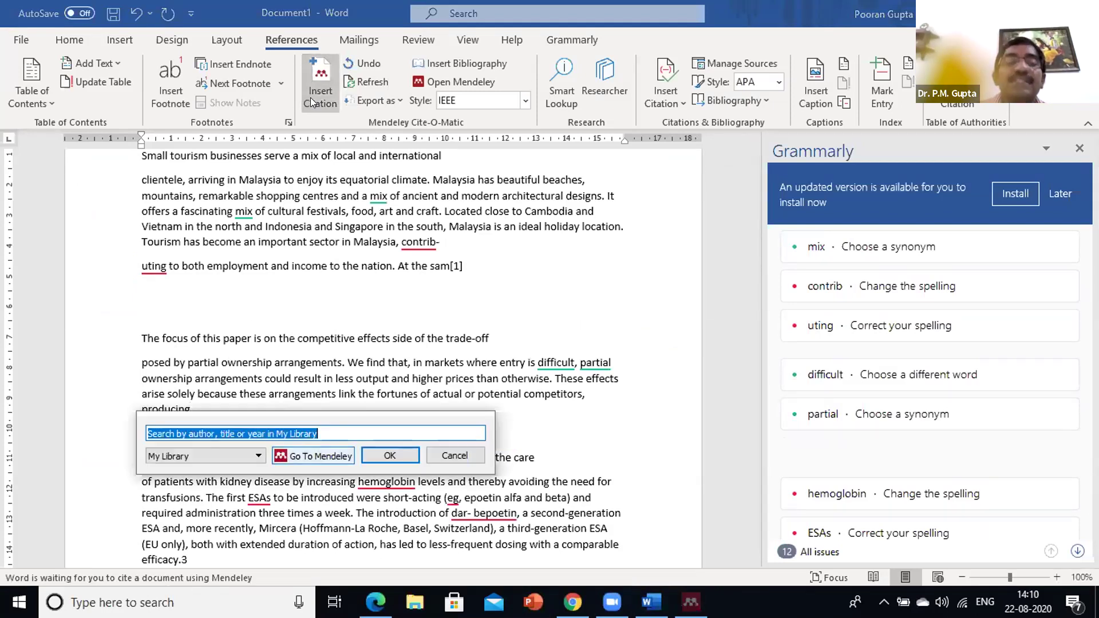
pyautogui.click(328, 455)
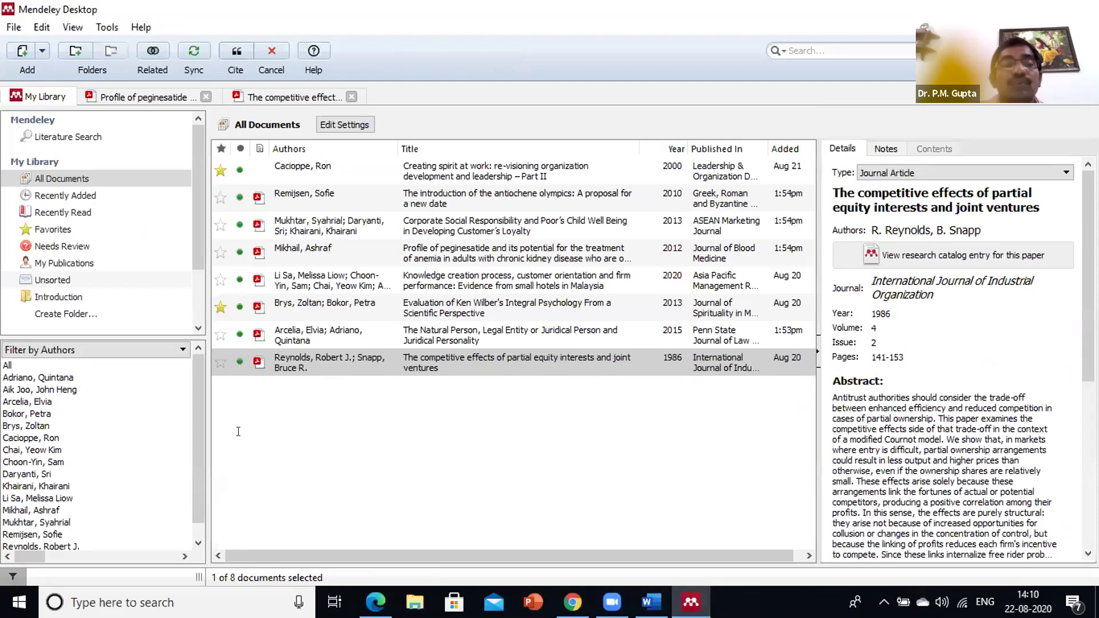
pyautogui.scroll(-1, 283, 366)
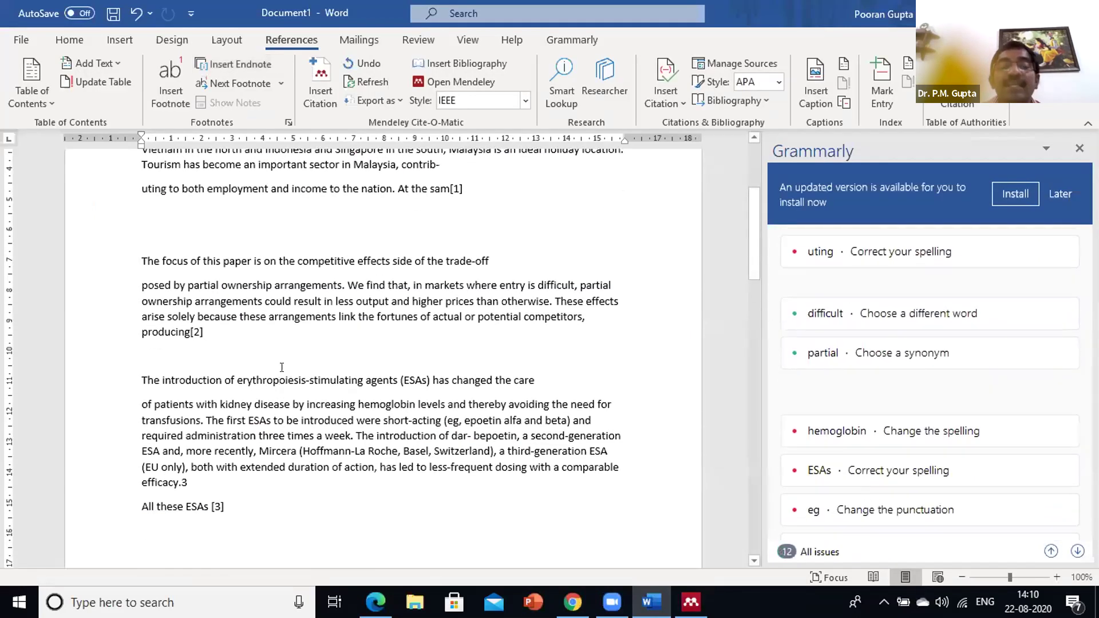
# Review the three-entry IEEE reference list, with Reynolds and Snapp at [2] and Li Sa at [3]
pyautogui.scroll(-3, 289, 352)
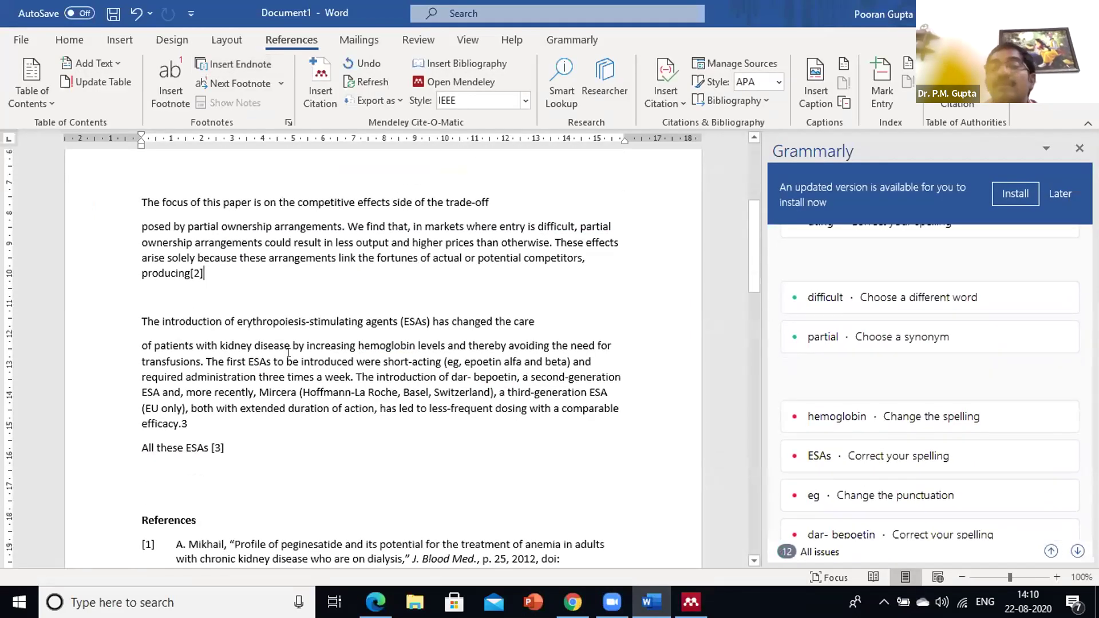
pyautogui.scroll(-3, 301, 469)
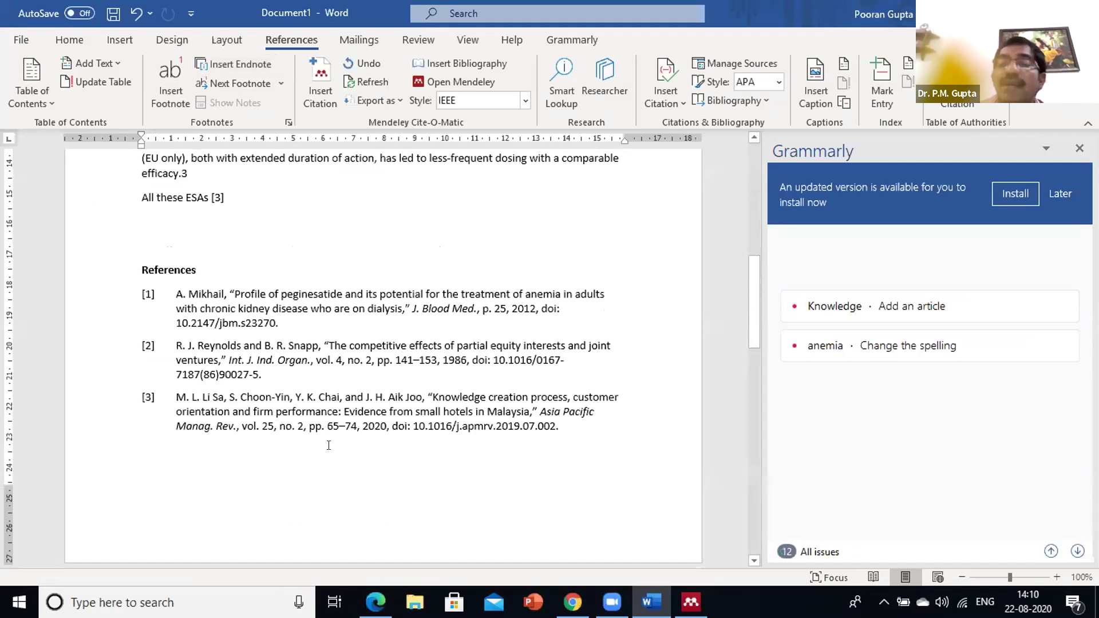
pyautogui.scroll(2, 328, 445)
pyautogui.scroll(5, 329, 445)
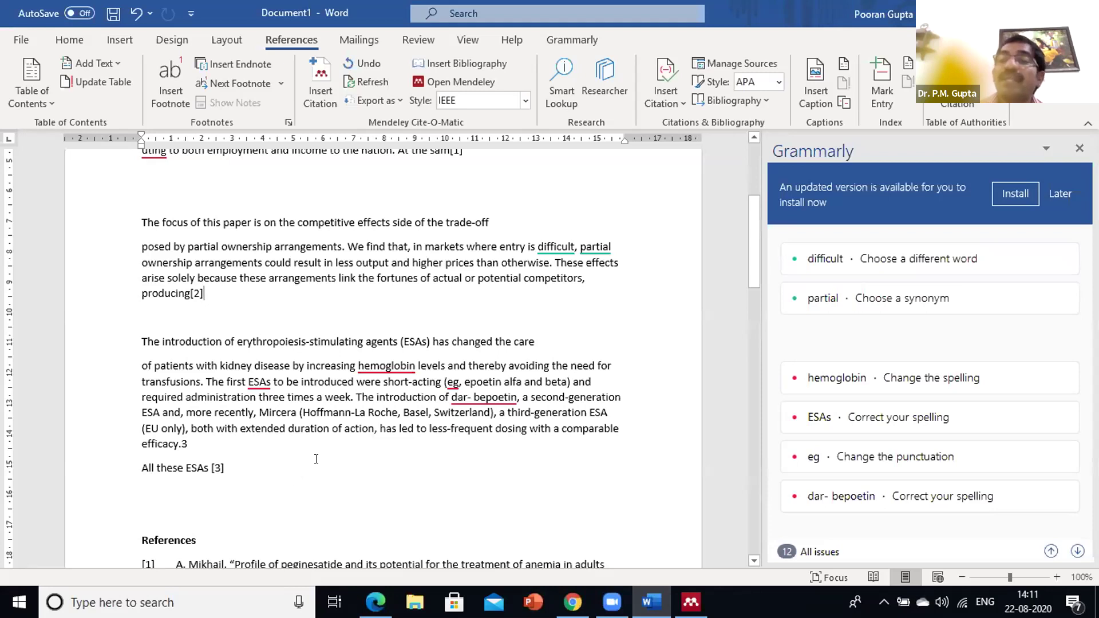
pyautogui.scroll(2, 338, 418)
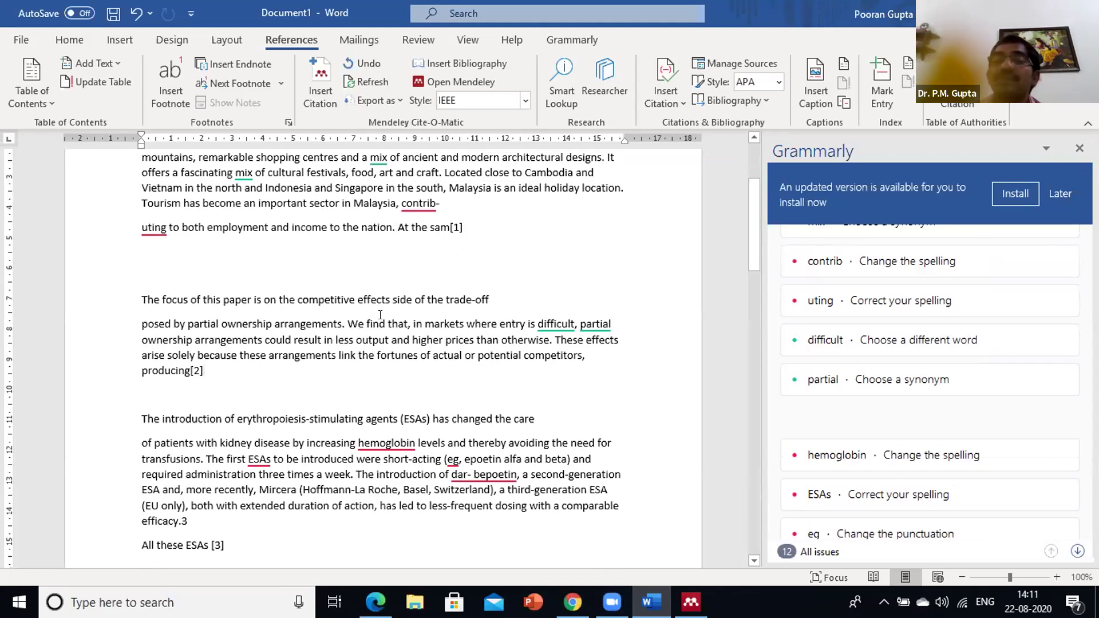
pyautogui.scroll(-3, 357, 355)
pyautogui.scroll(-8, 353, 332)
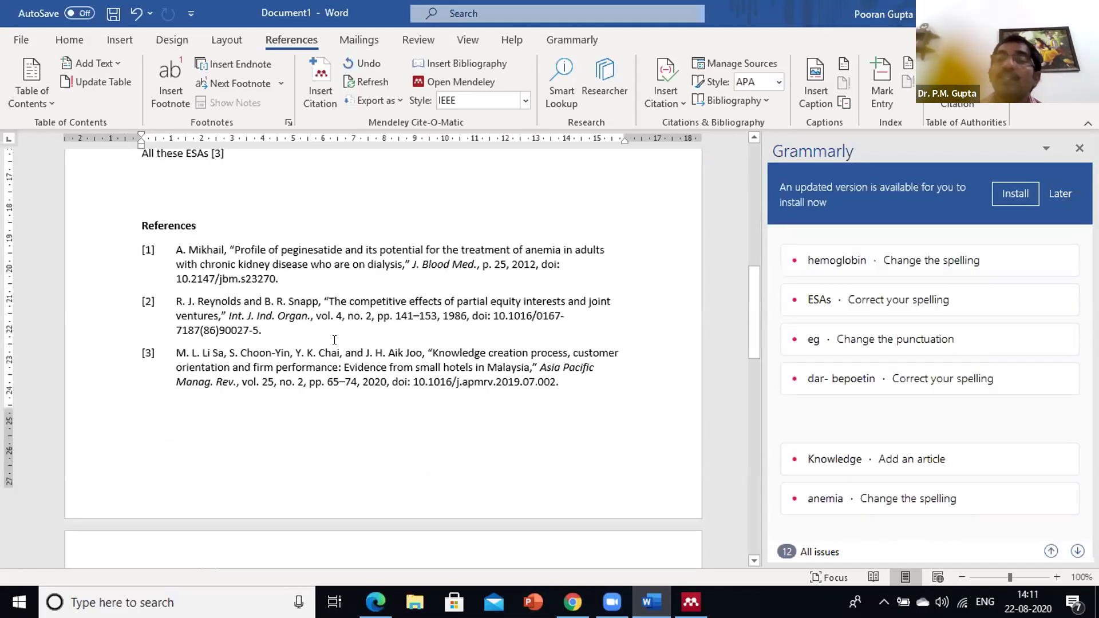
pyautogui.scroll(5, 356, 296)
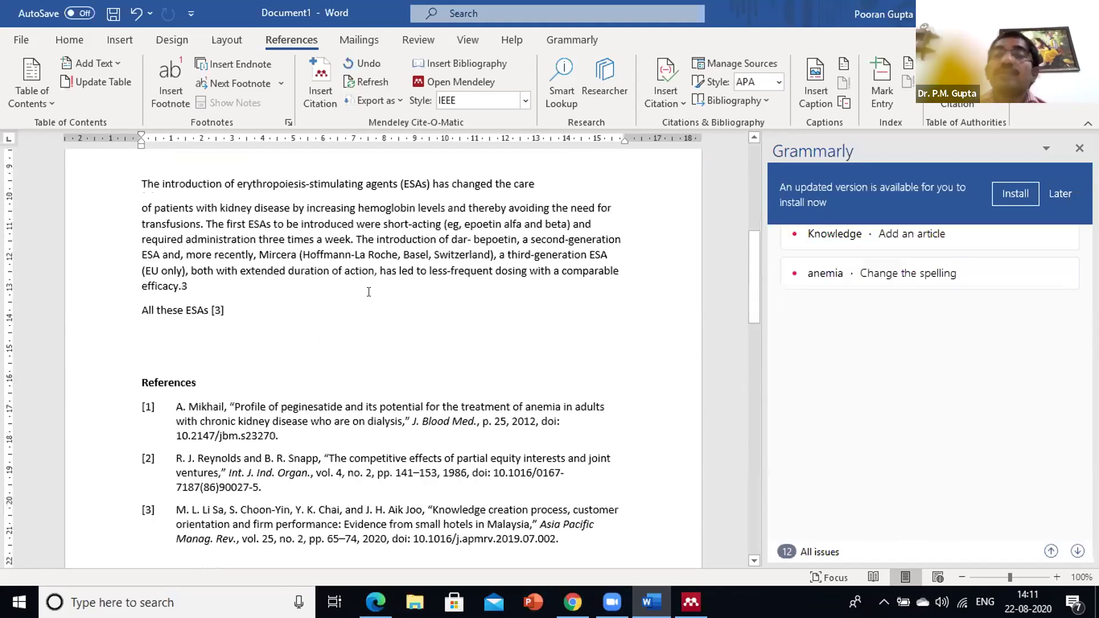
pyautogui.scroll(11, 458, 263)
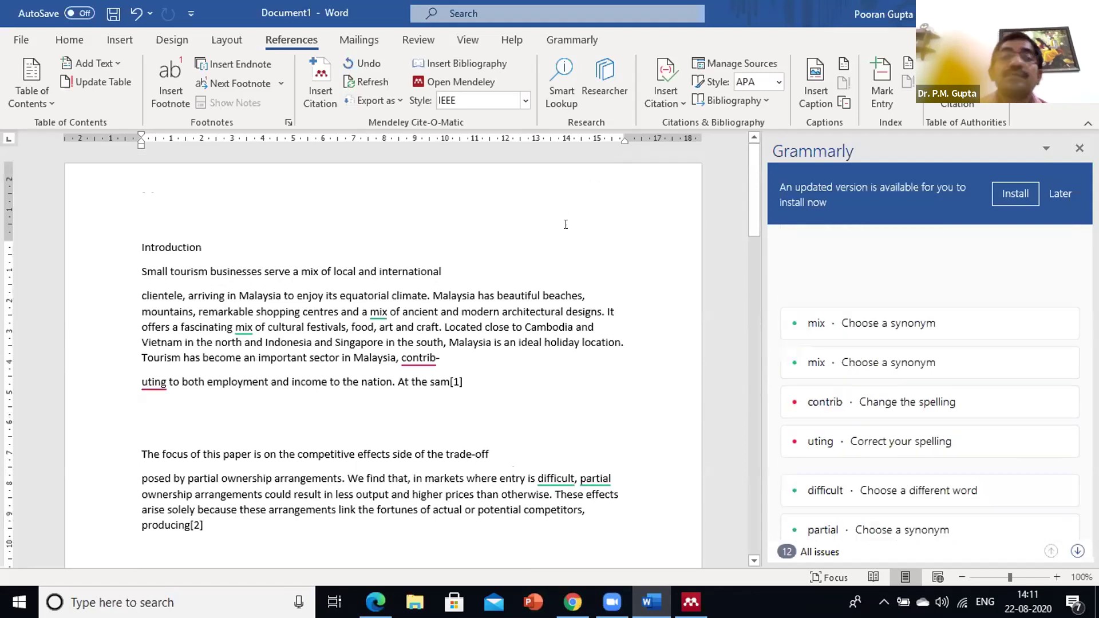
pyautogui.scroll(-4, 579, 217)
pyautogui.scroll(-9, 668, 557)
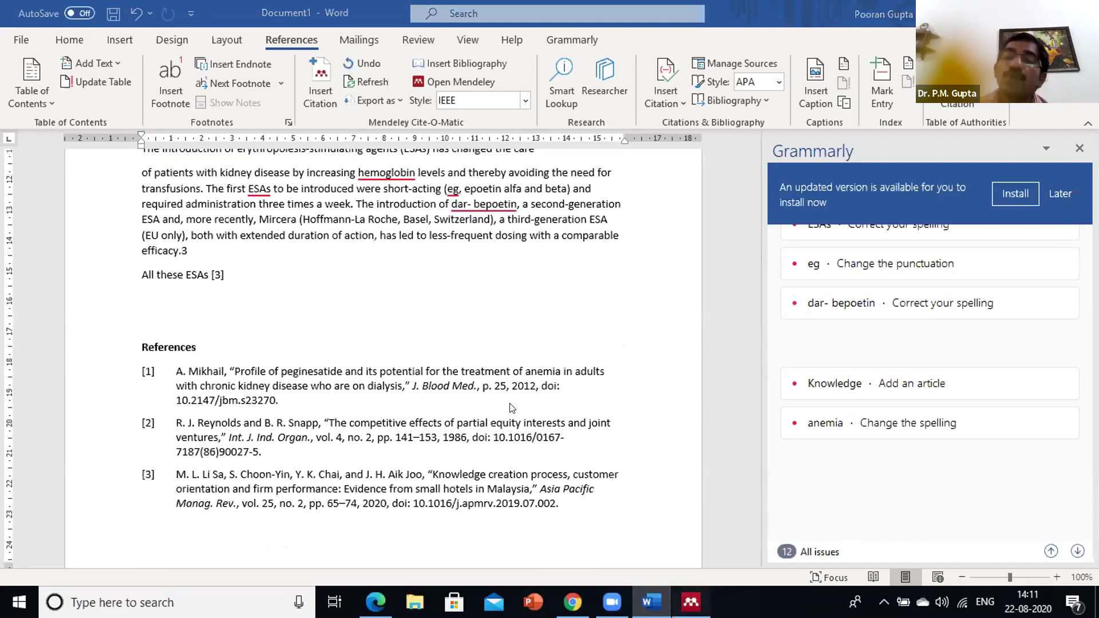
pyautogui.hotkey('alt', 'Tab')
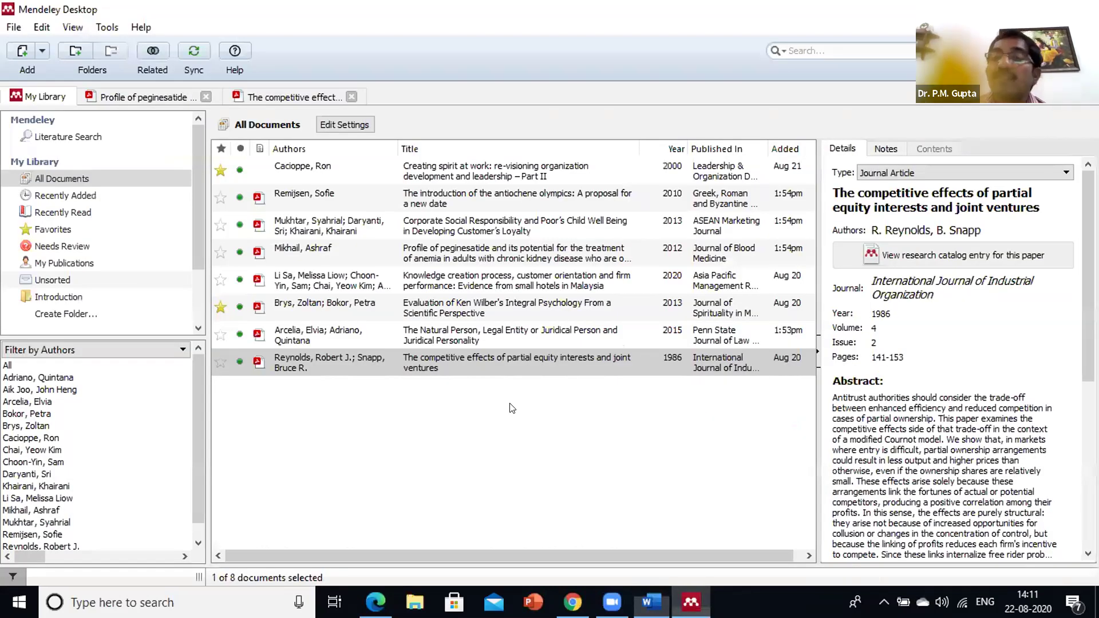
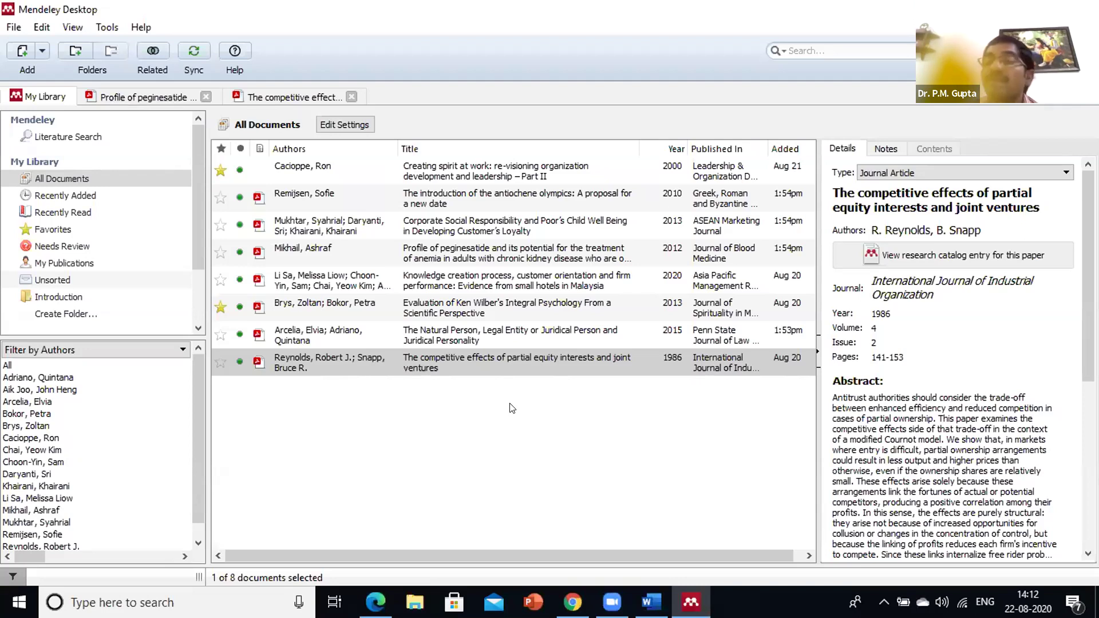
# Deselect the Reynolds paper so the details pane is empty, then switch to Edge
pyautogui.click(544, 389)
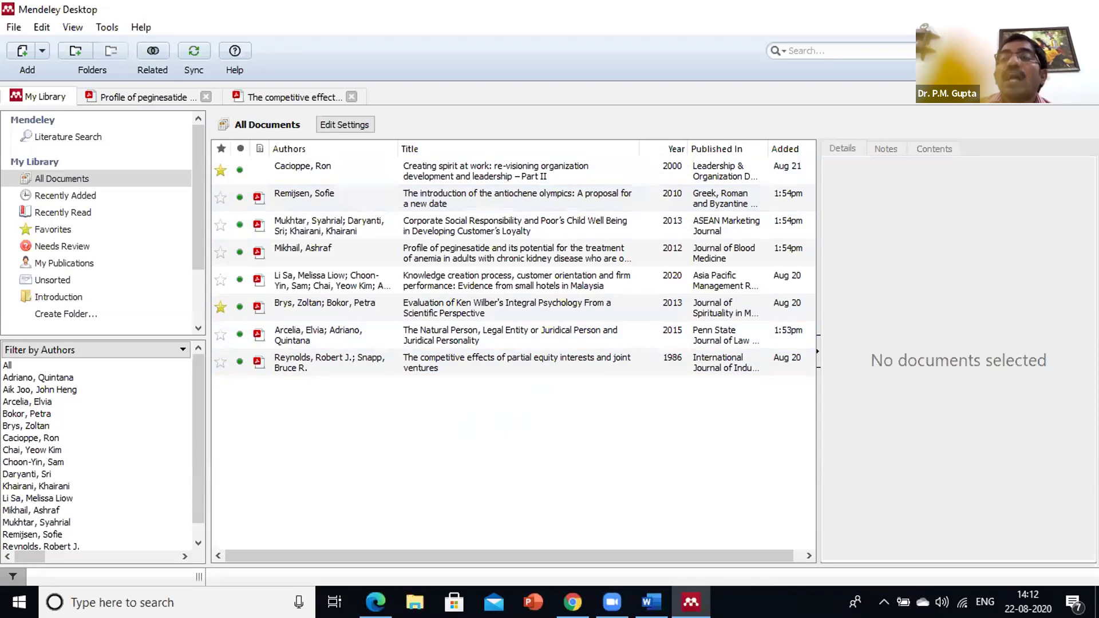
pyautogui.click(375, 601)
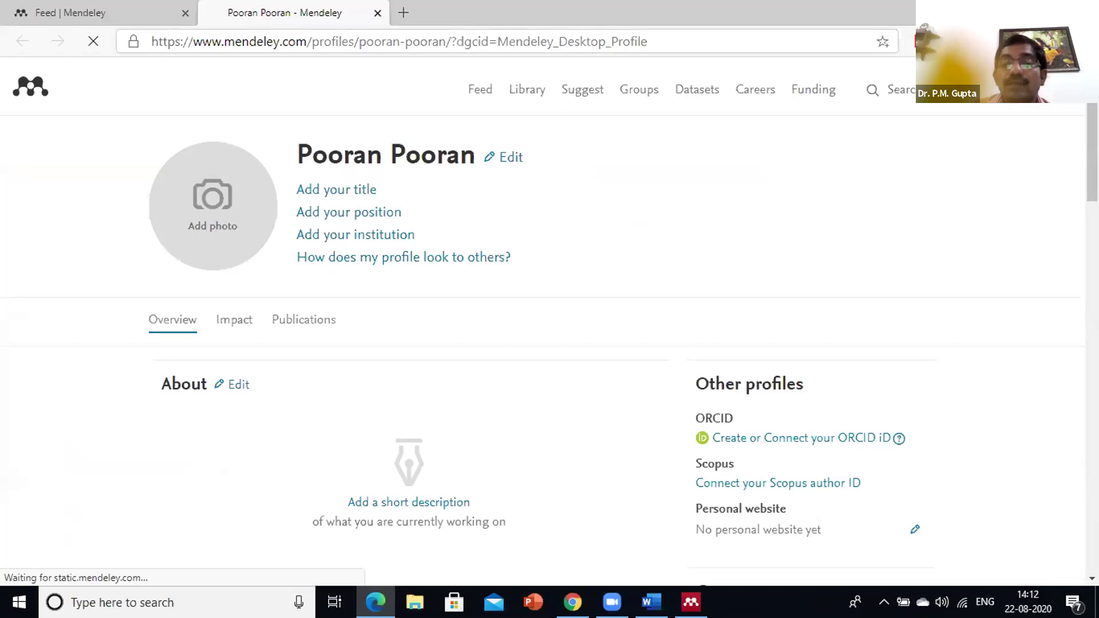
# From the Mendeley feed tab, log out of the Mendeley web account
pyautogui.click(16, 28)
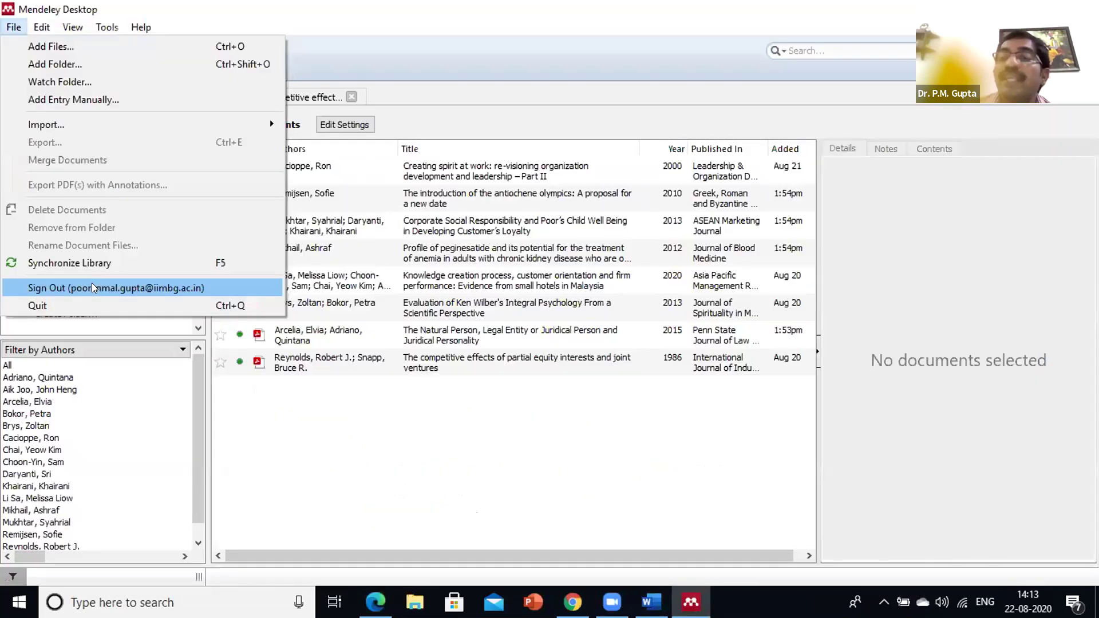
pyautogui.press('Escape')
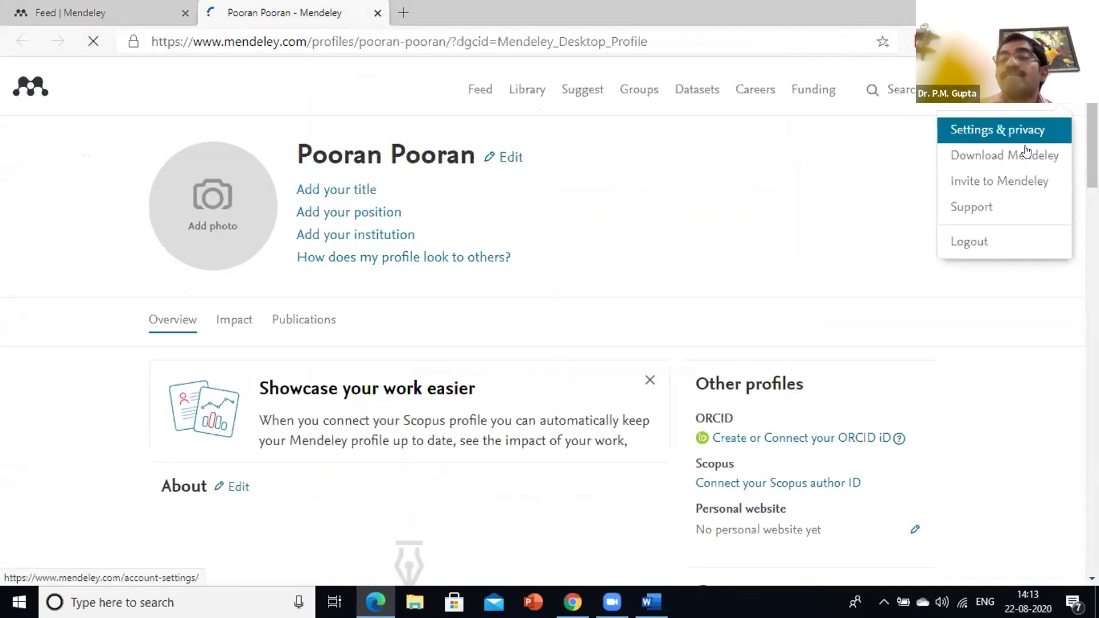
pyautogui.click(958, 243)
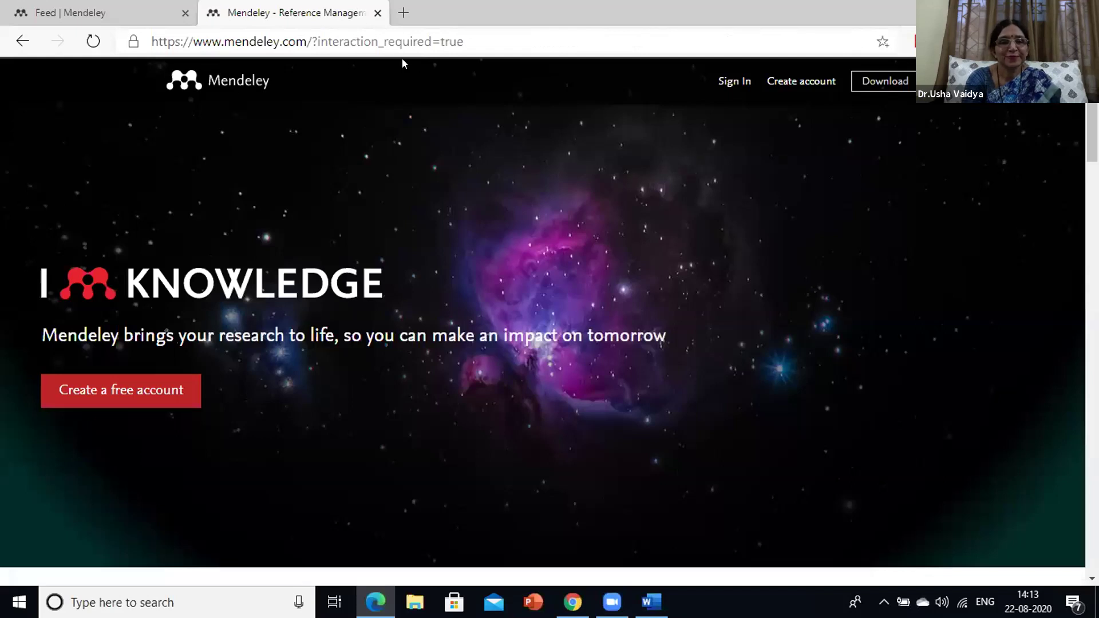
# Run a web search for 'go' and open the Google India result
pyautogui.click(462, 39)
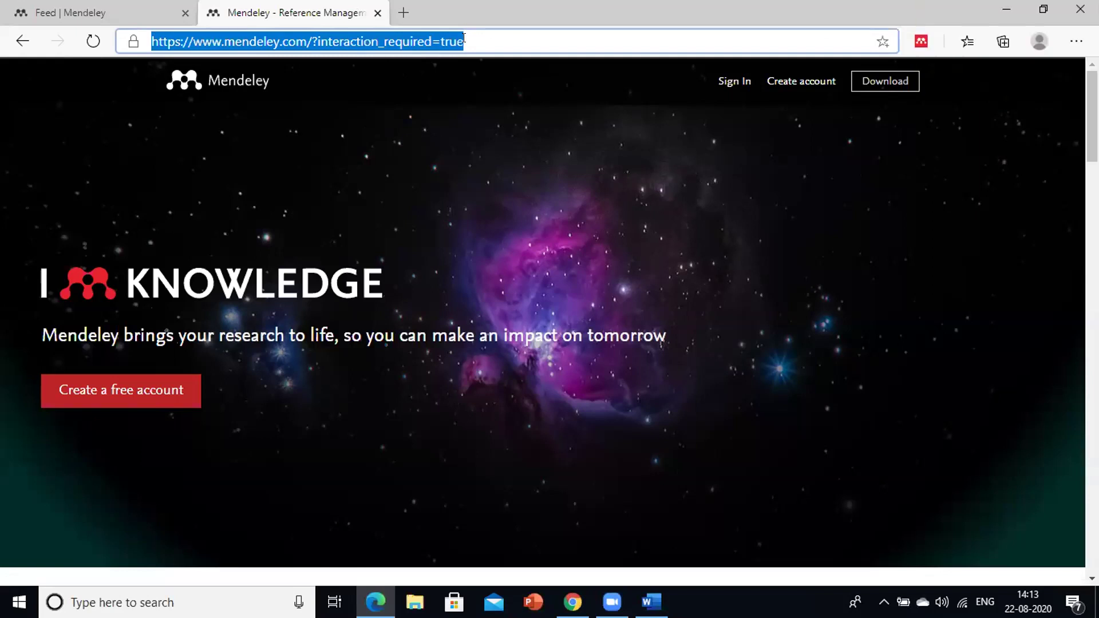
pyautogui.write('g')
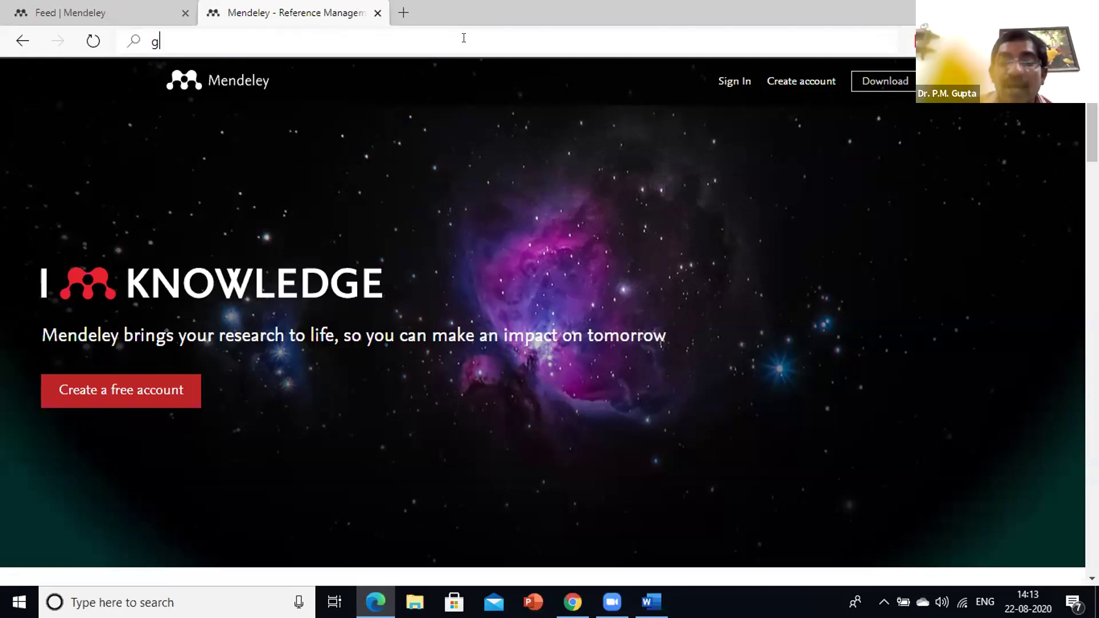
pyautogui.write('o')
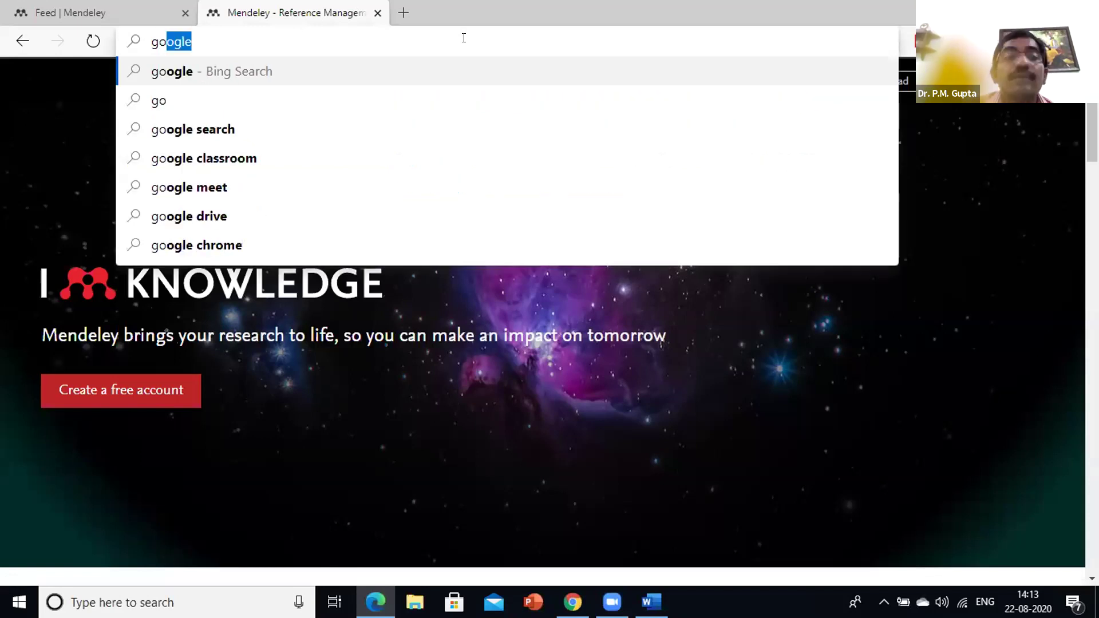
pyautogui.press('Return')
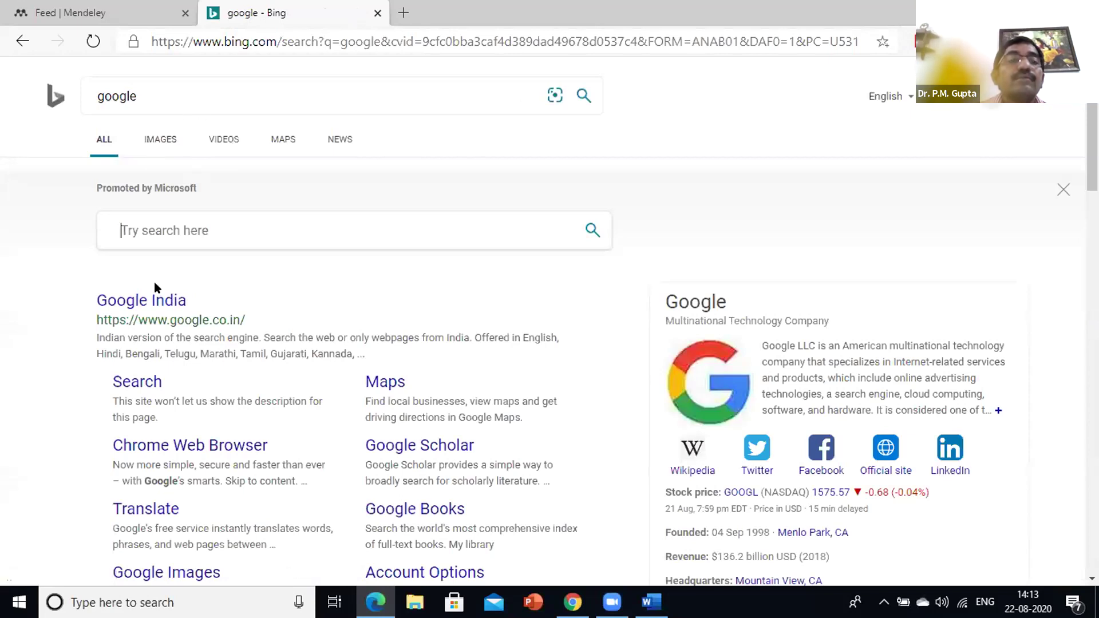
pyautogui.click(158, 301)
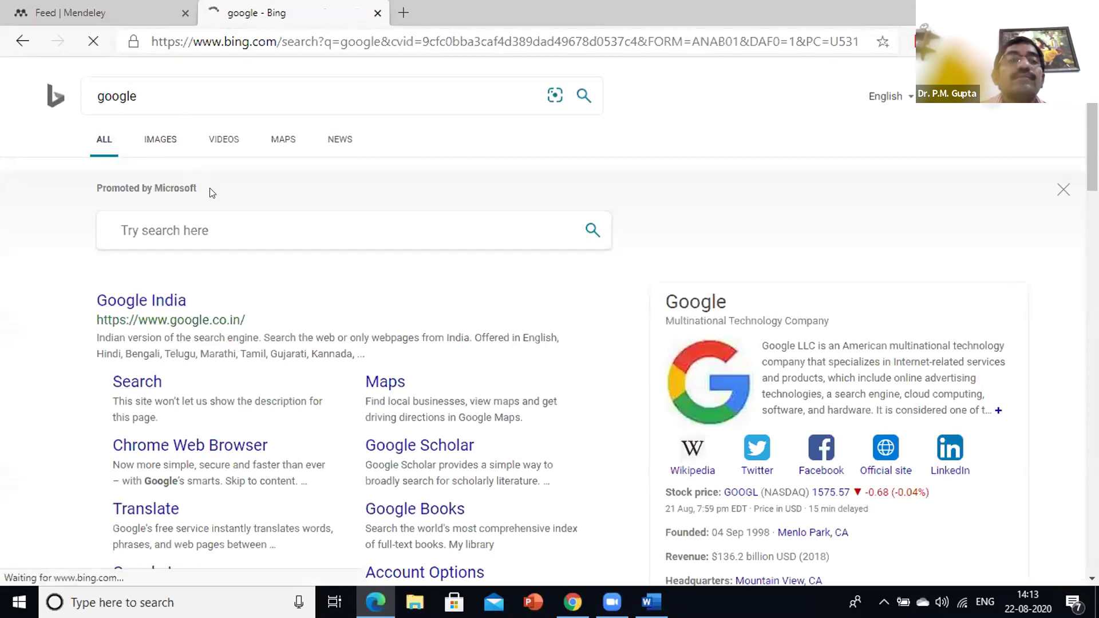
# Replace the web address with google.com to load the Google home page
pyautogui.click(250, 41)
pyautogui.hotkey('ctrl', 'a')
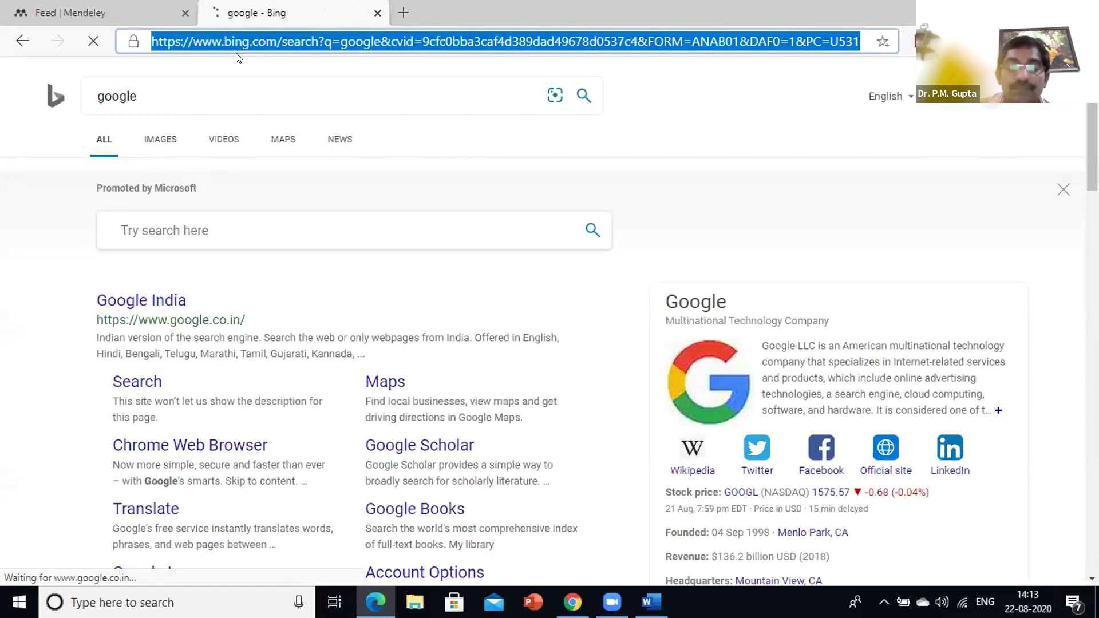
pyautogui.write('go')
pyautogui.press('Return')
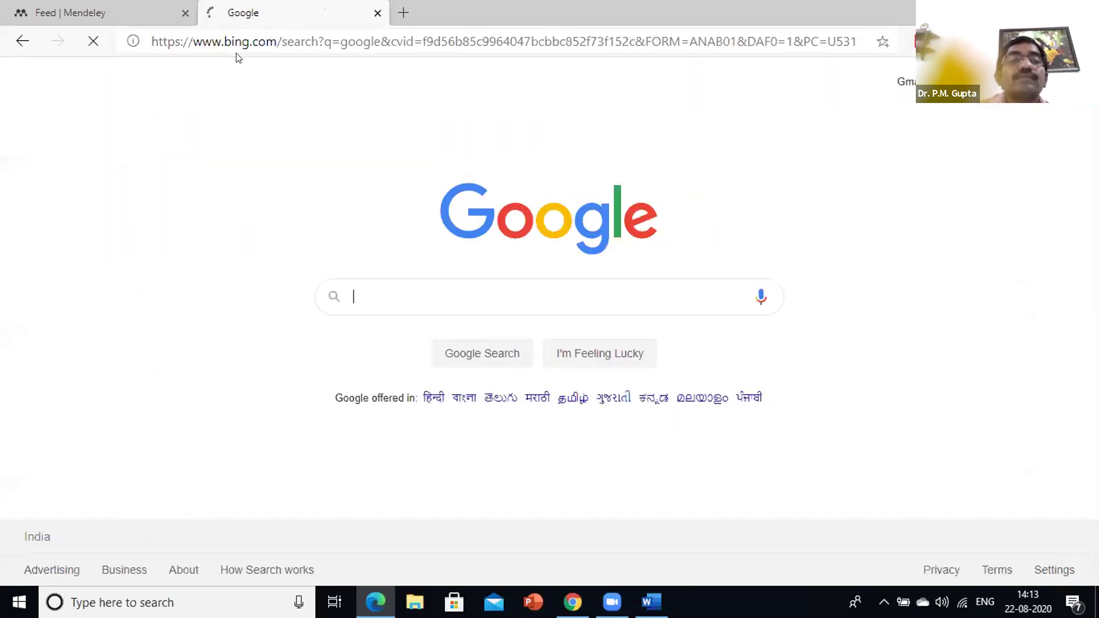
pyautogui.click(210, 41)
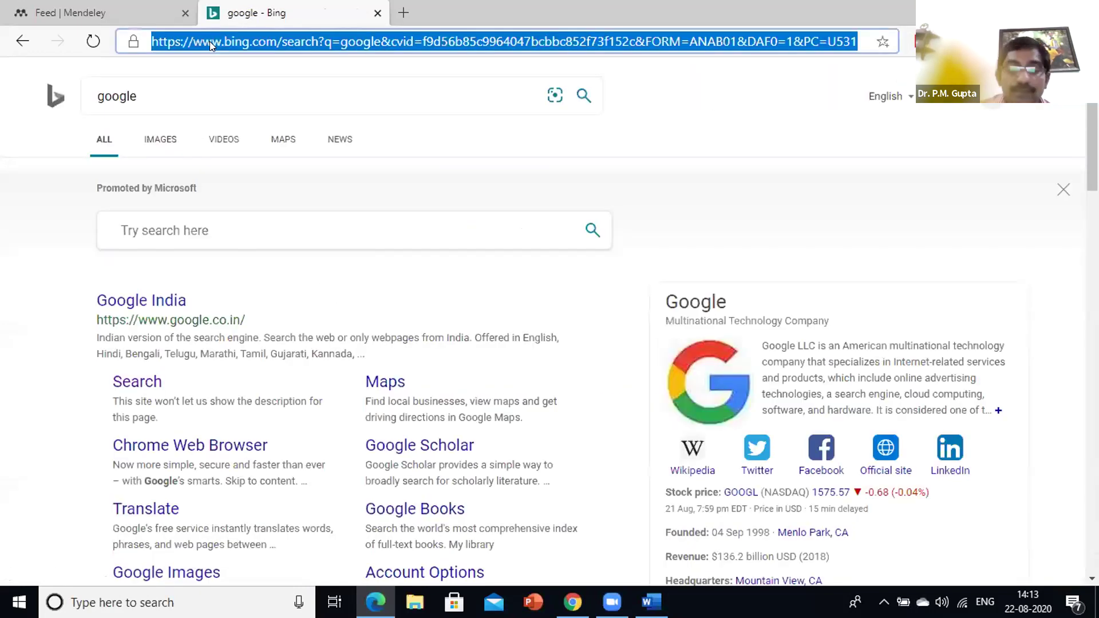
pyautogui.write('google.com')
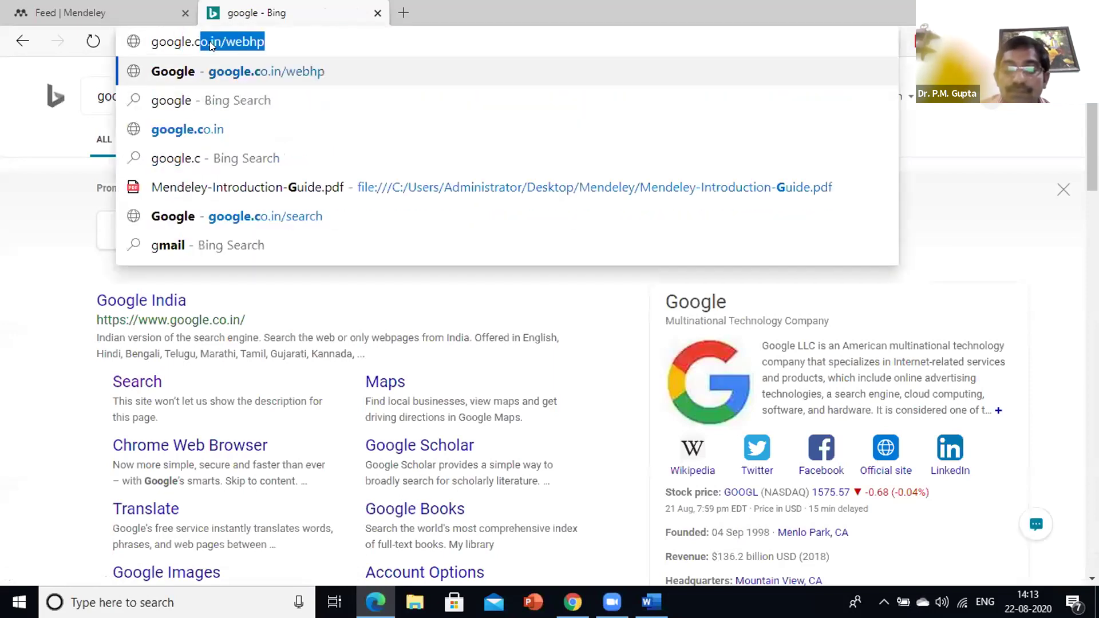
pyautogui.press('Return')
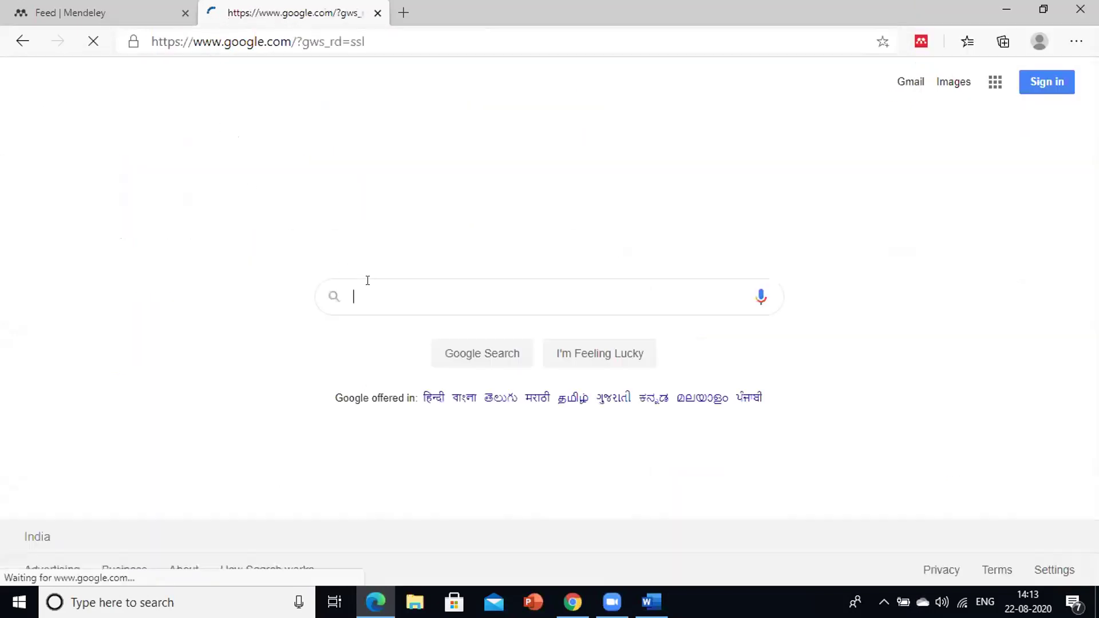
# Search Google for 'mendeley'
pyautogui.click(370, 283)
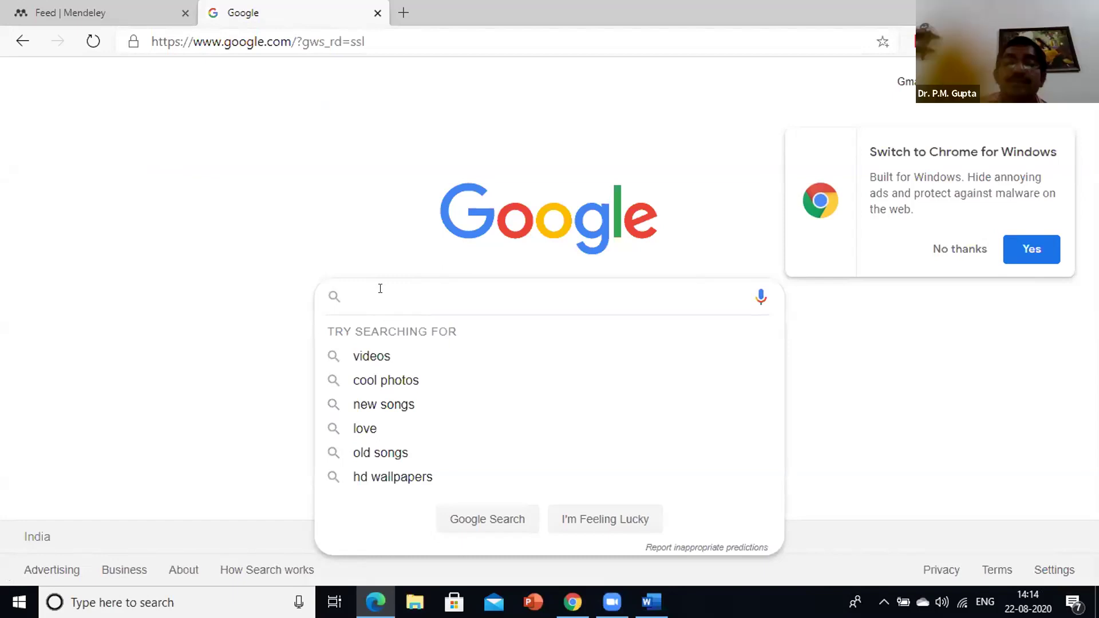
pyautogui.write('me')
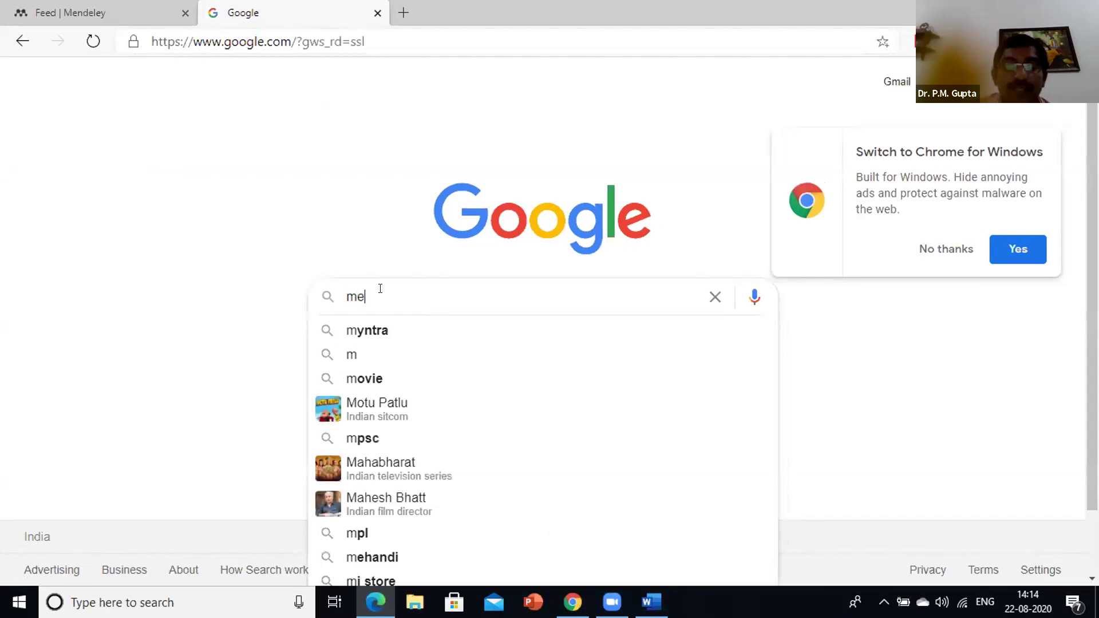
pyautogui.write('ndel')
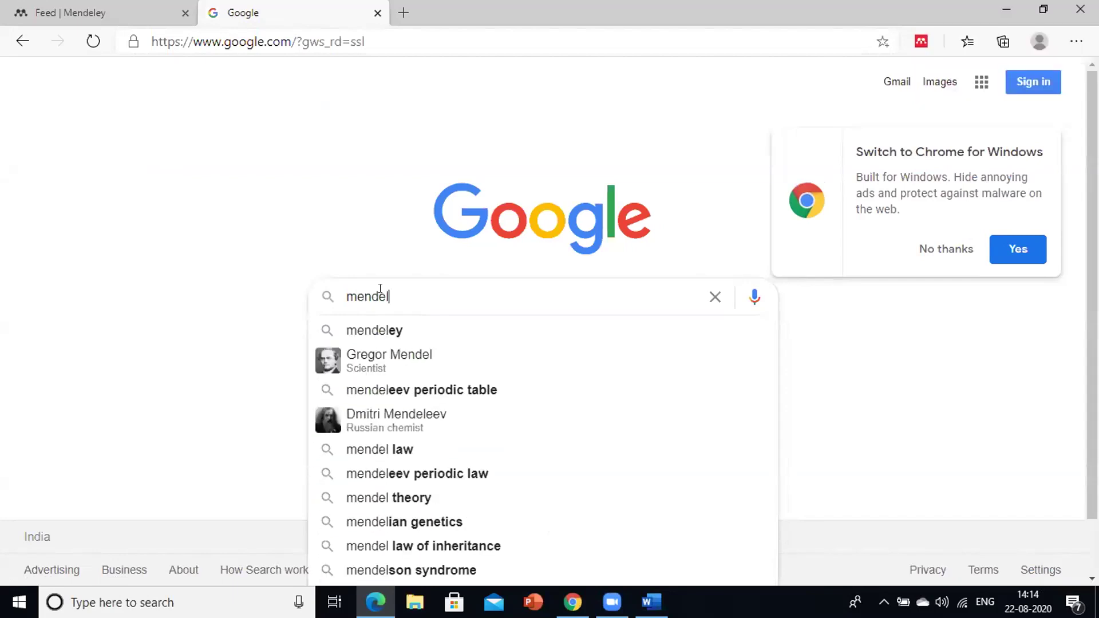
pyautogui.write('ey')
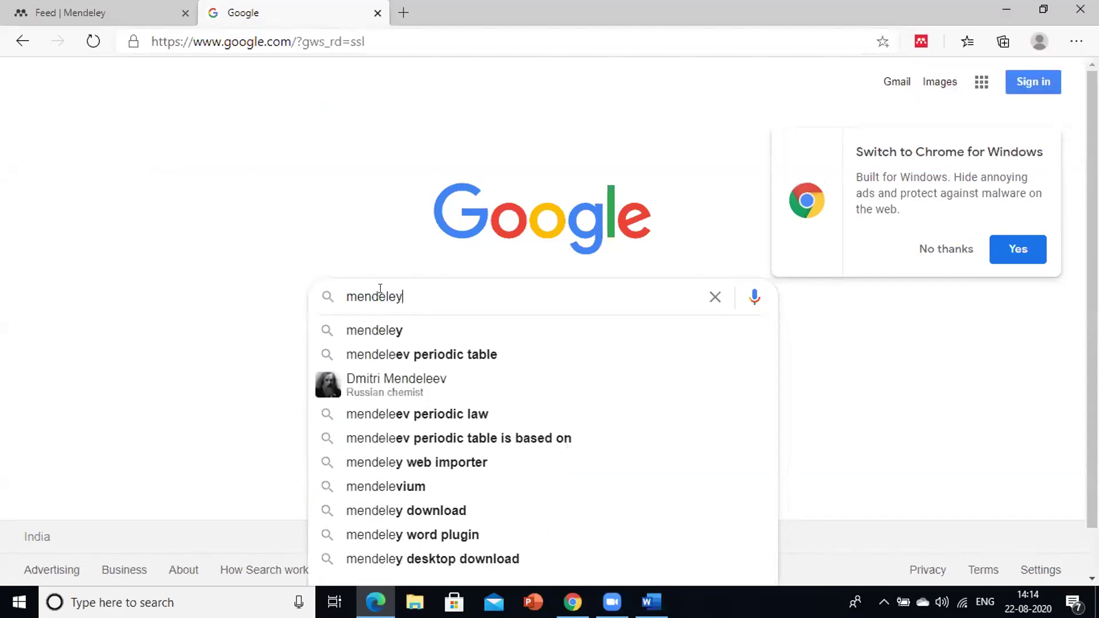
pyautogui.press('Return')
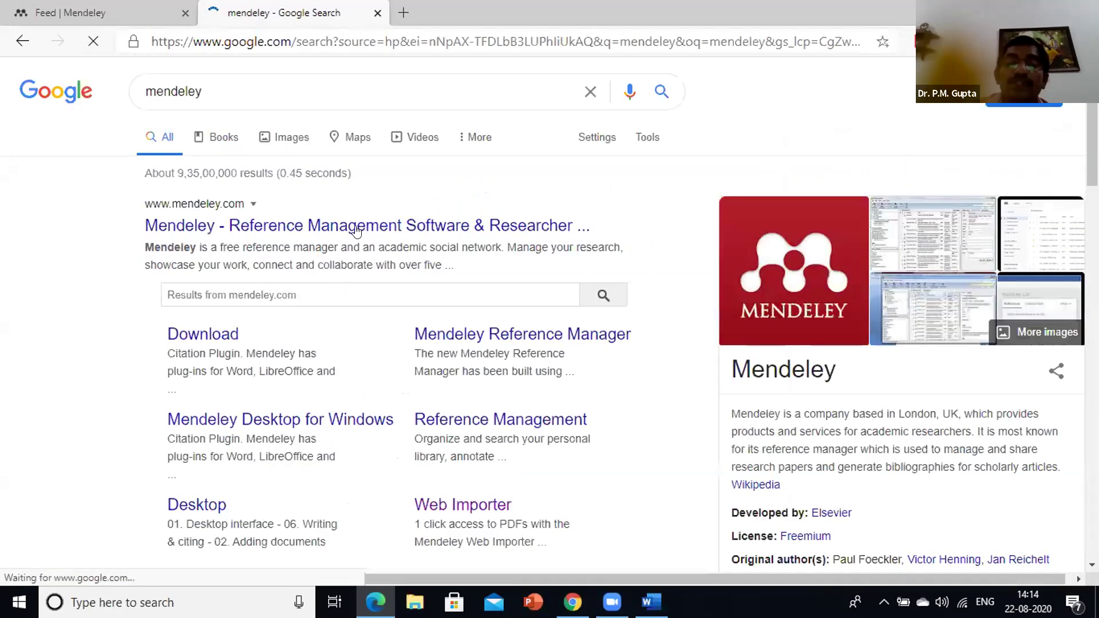
# Open the official Mendeley site from the results and sign in with the account password
pyautogui.click(361, 227)
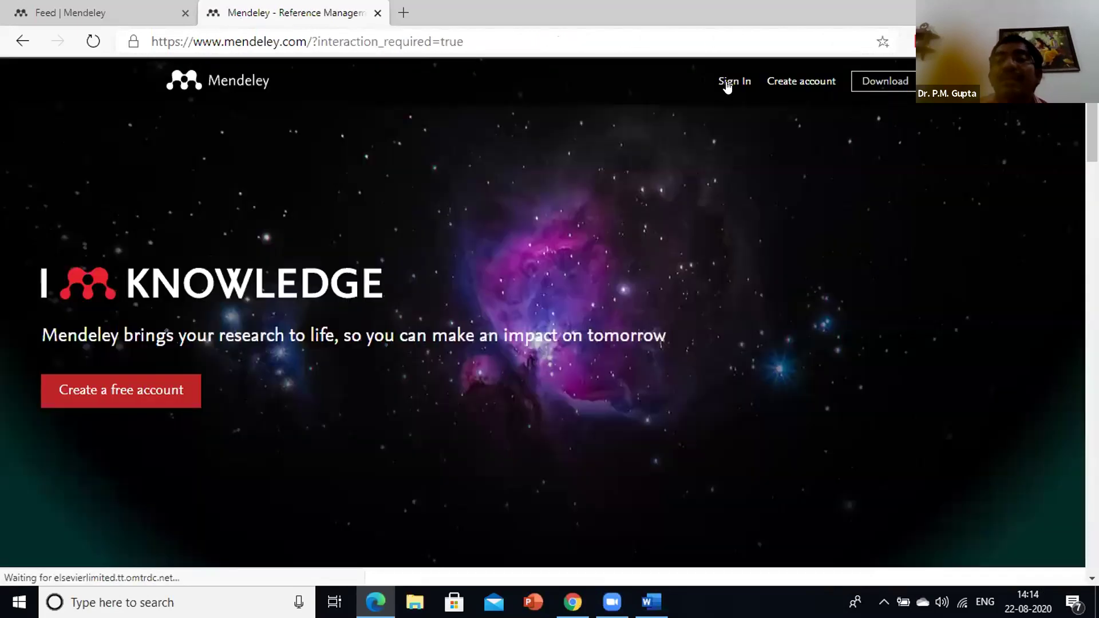
pyautogui.click(727, 83)
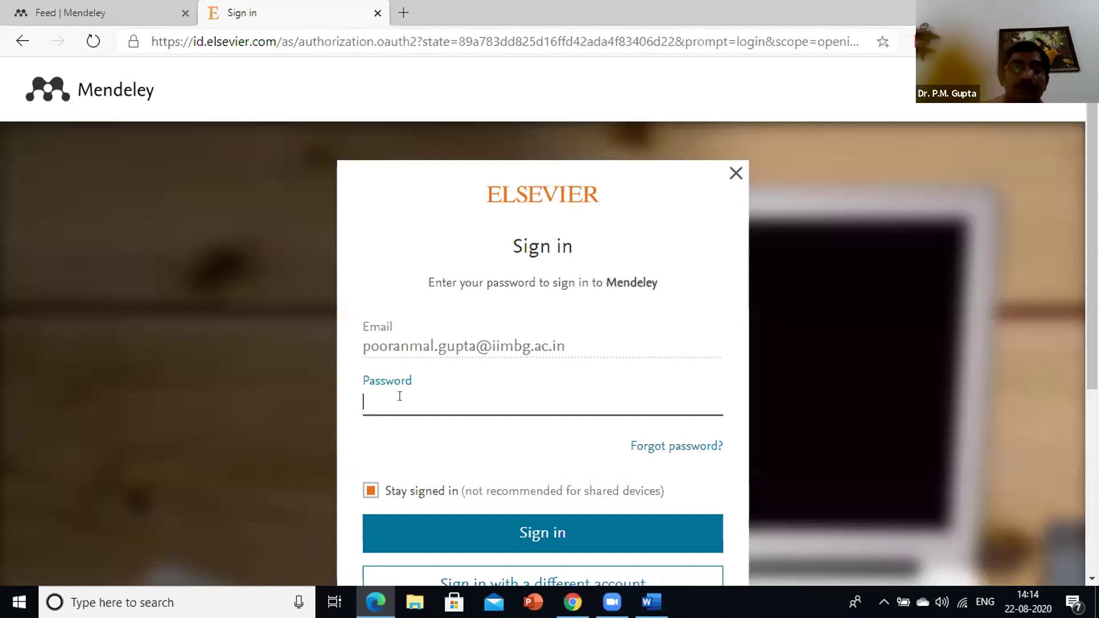
pyautogui.write('••••••')
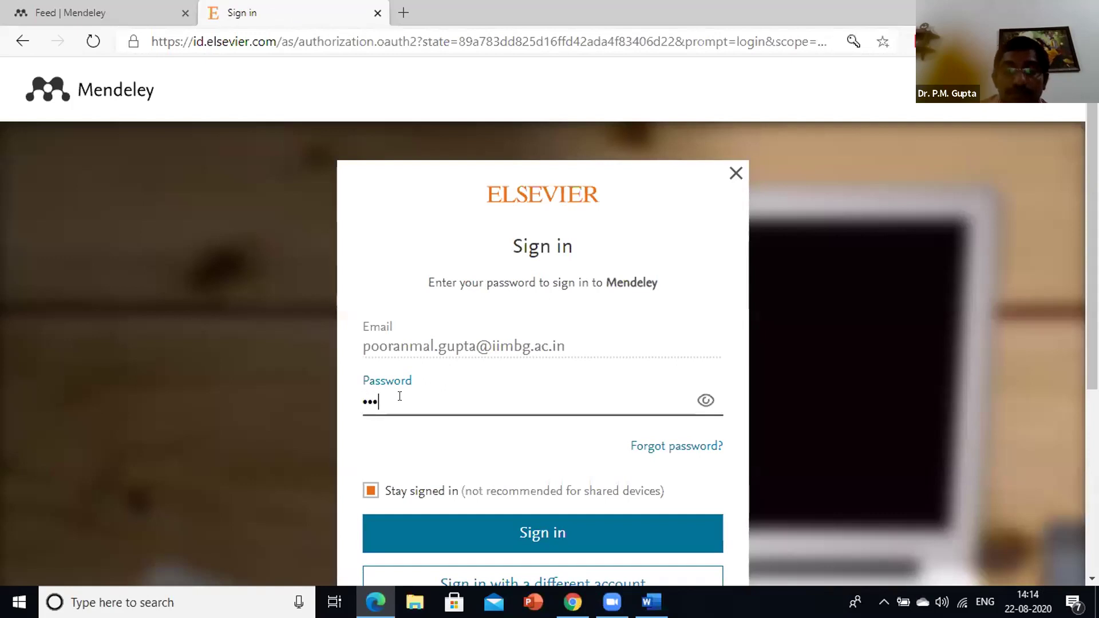
pyautogui.write('••••')
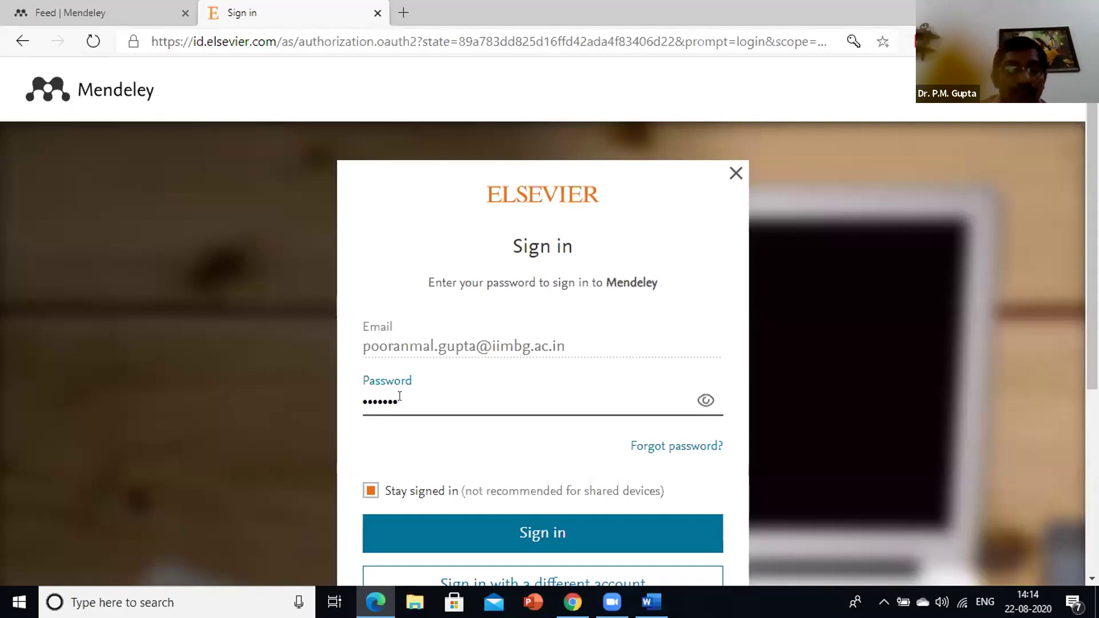
pyautogui.write('•••')
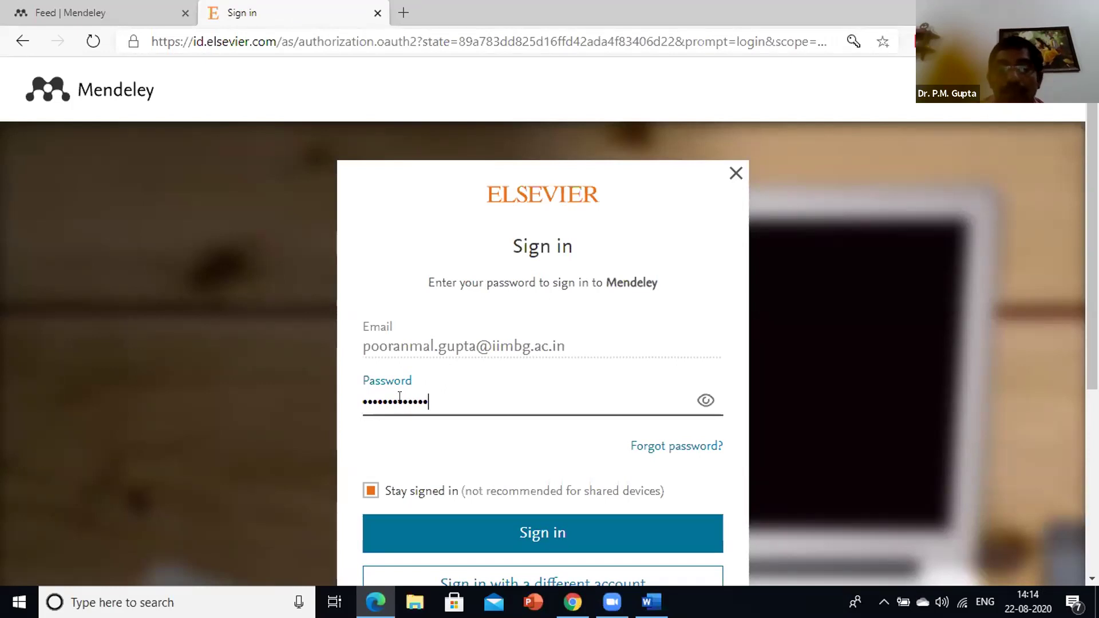
pyautogui.press('Return')
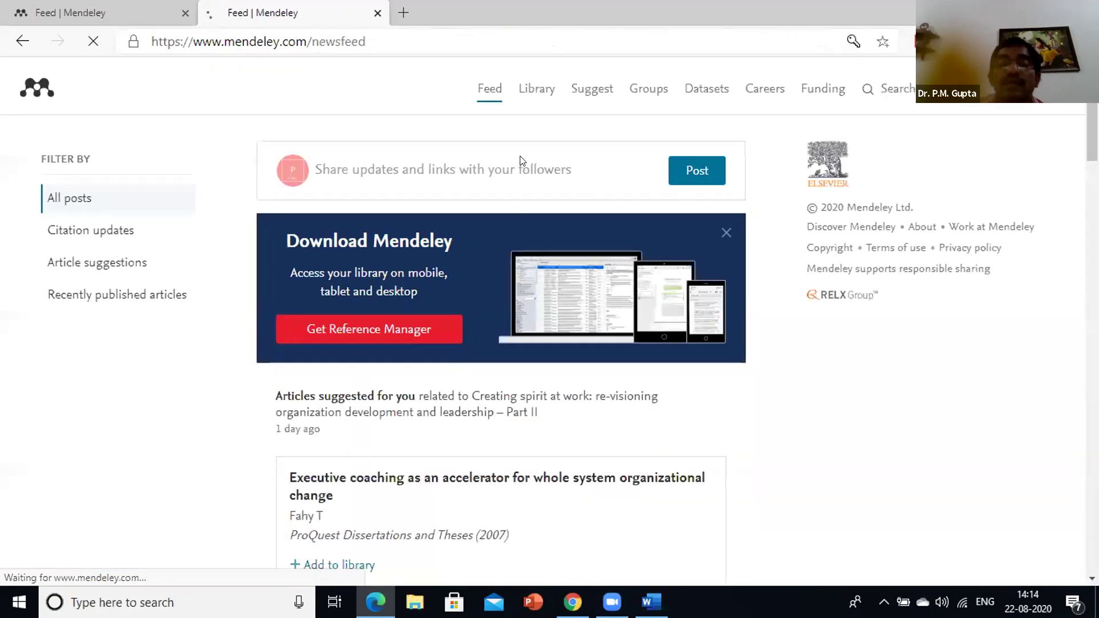
# Open Library in Mendeley Web's top navigation to list the 4 synced documents
pyautogui.click(535, 90)
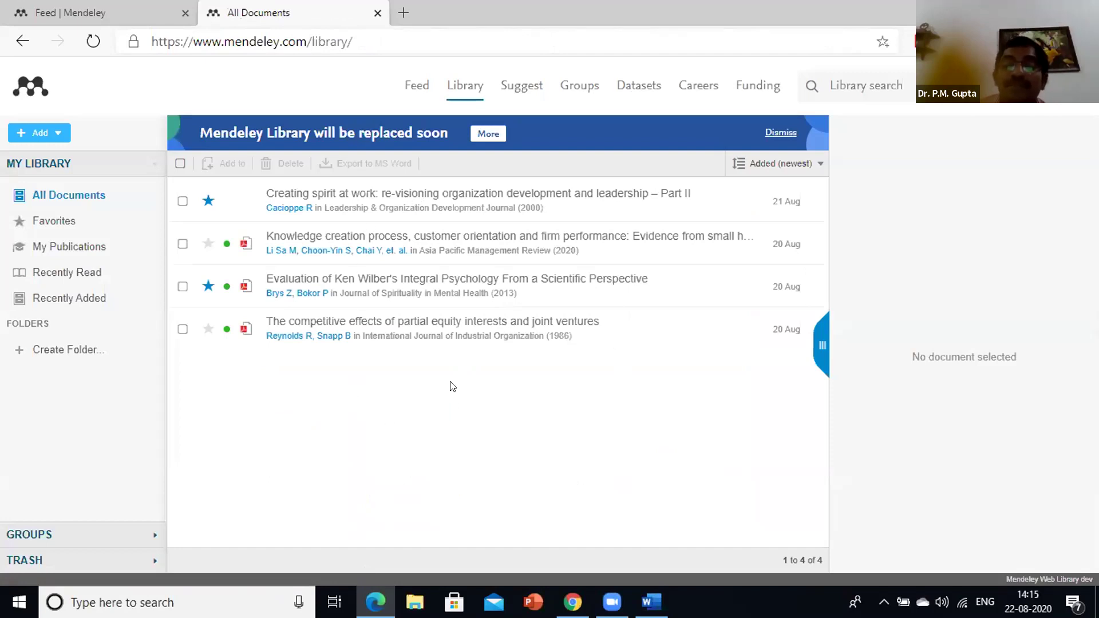
# Open the Ken Wilber paper in the viewer, scroll through it and back to the cover page
pyautogui.doubleClick(401, 284)
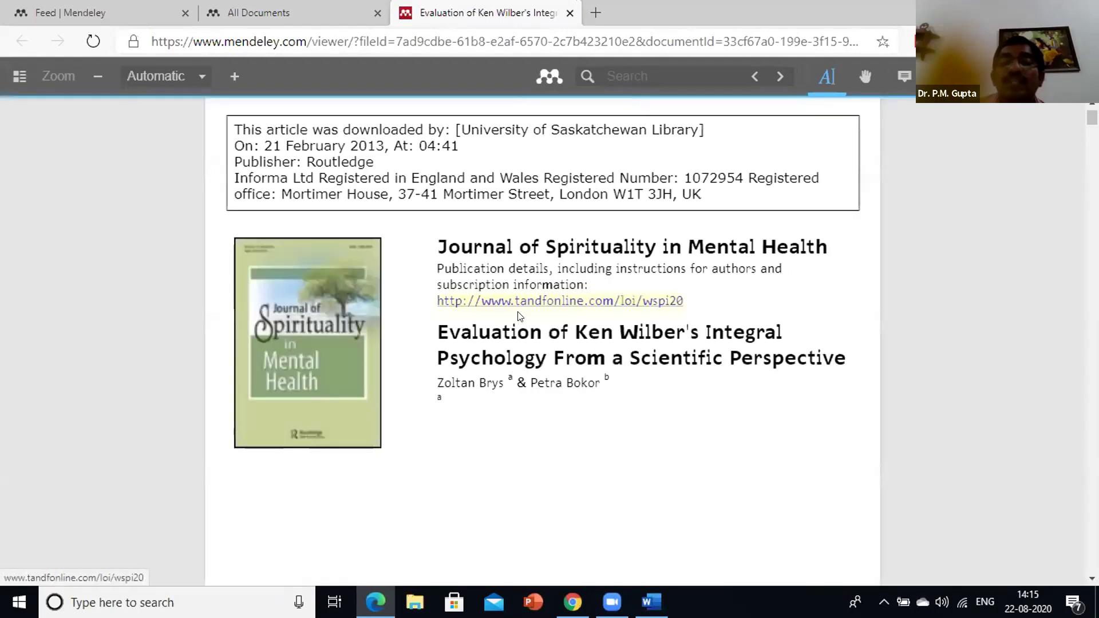
pyautogui.scroll(-1, 522, 306)
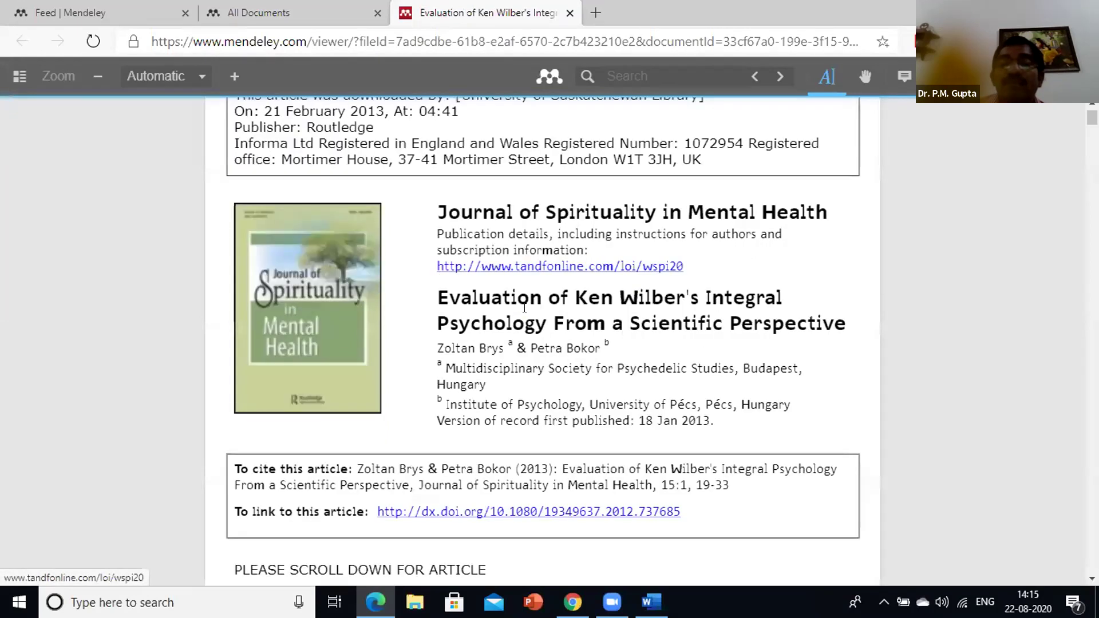
pyautogui.scroll(-10, 526, 308)
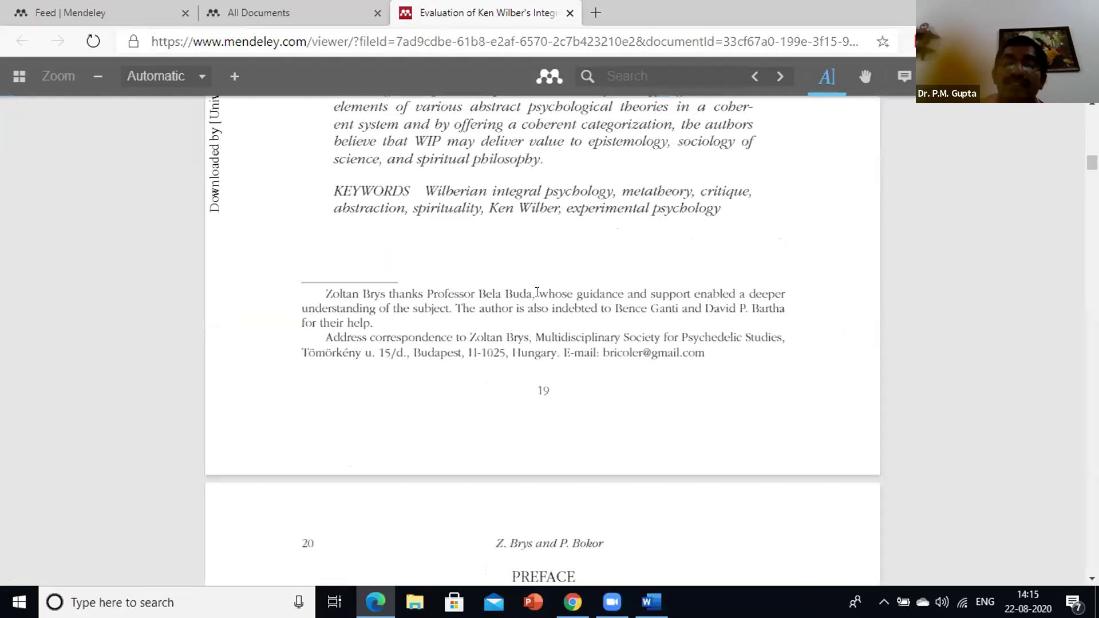
pyautogui.scroll(-10, 537, 292)
pyautogui.scroll(5, 537, 291)
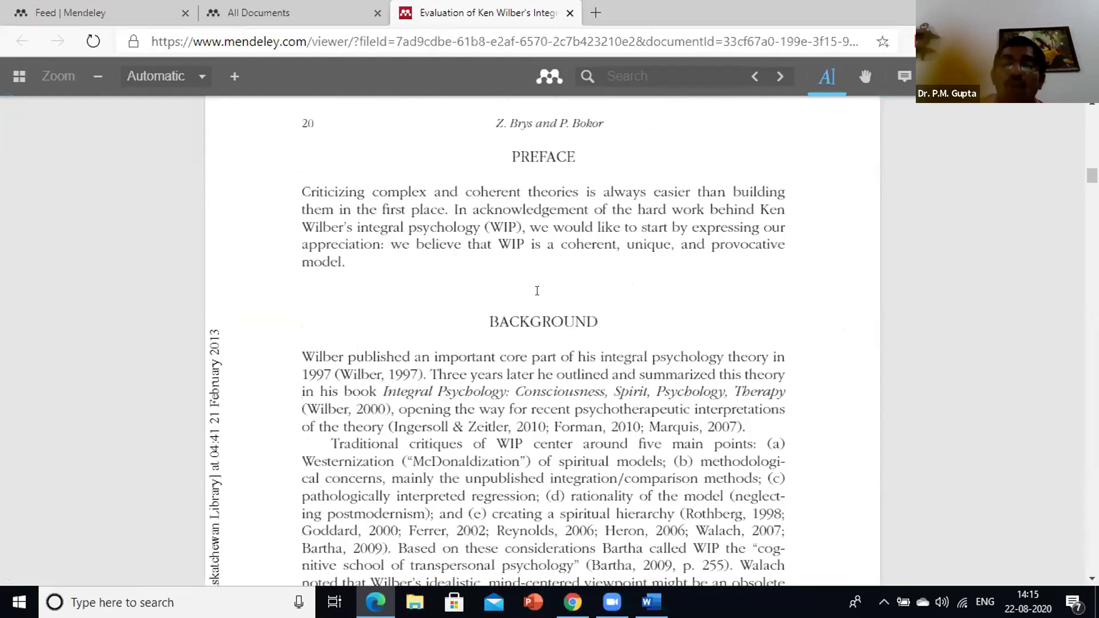
pyautogui.scroll(5, 537, 291)
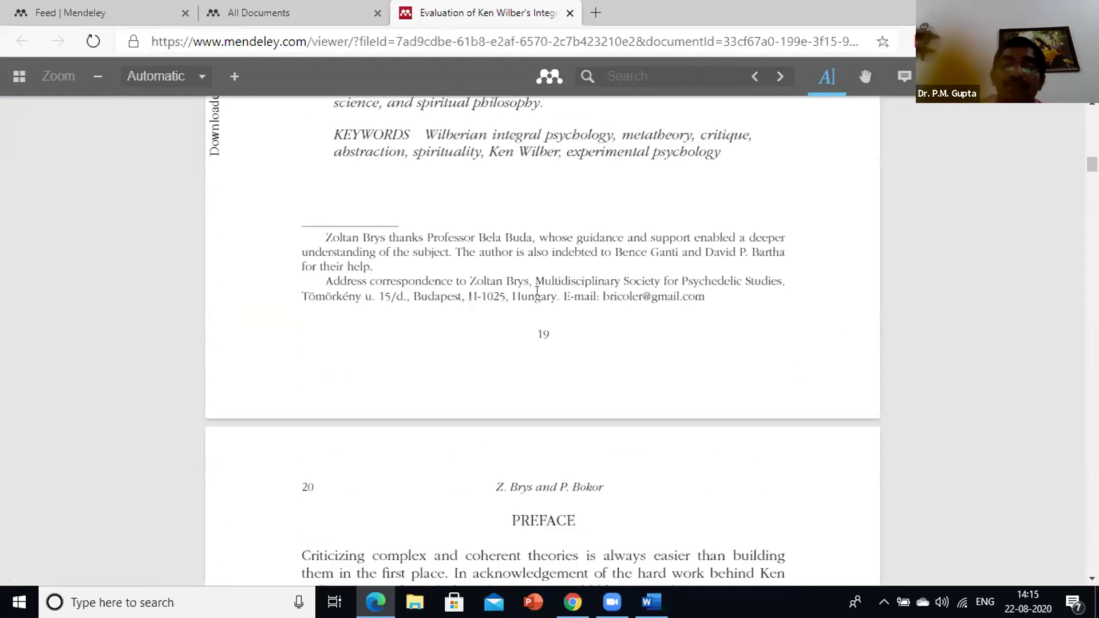
pyautogui.scroll(1, 537, 291)
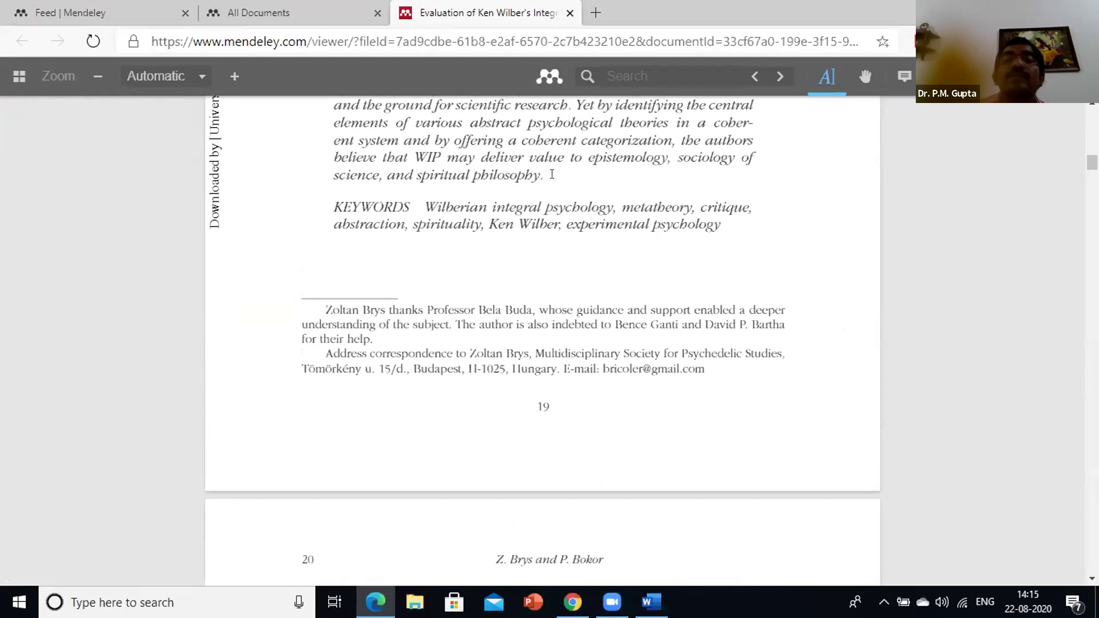
pyautogui.scroll(4, 553, 175)
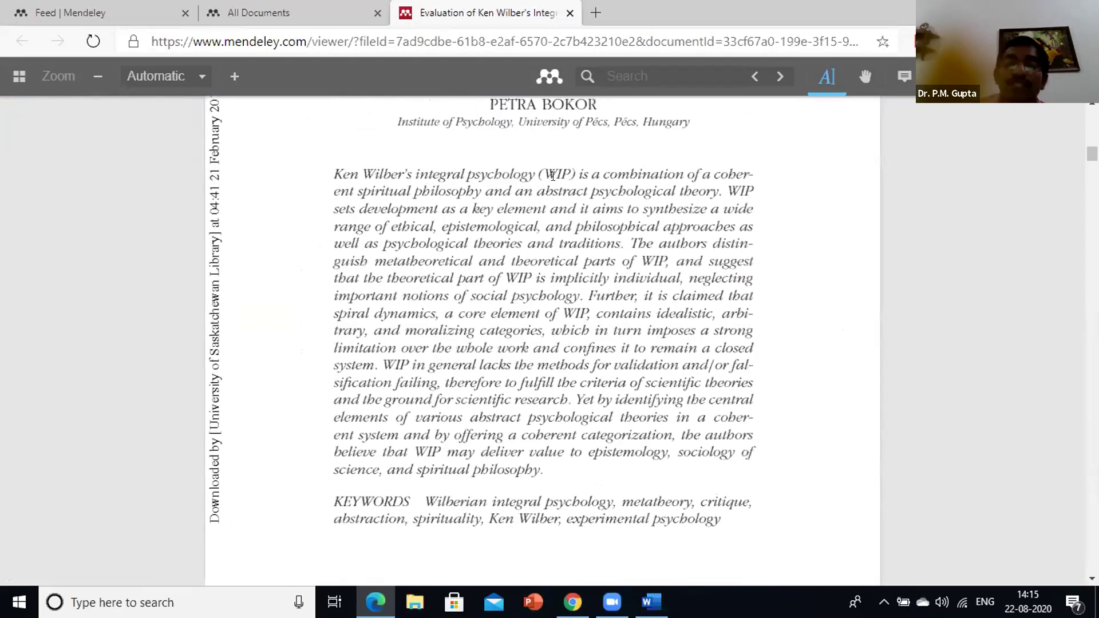
pyautogui.scroll(8, 553, 176)
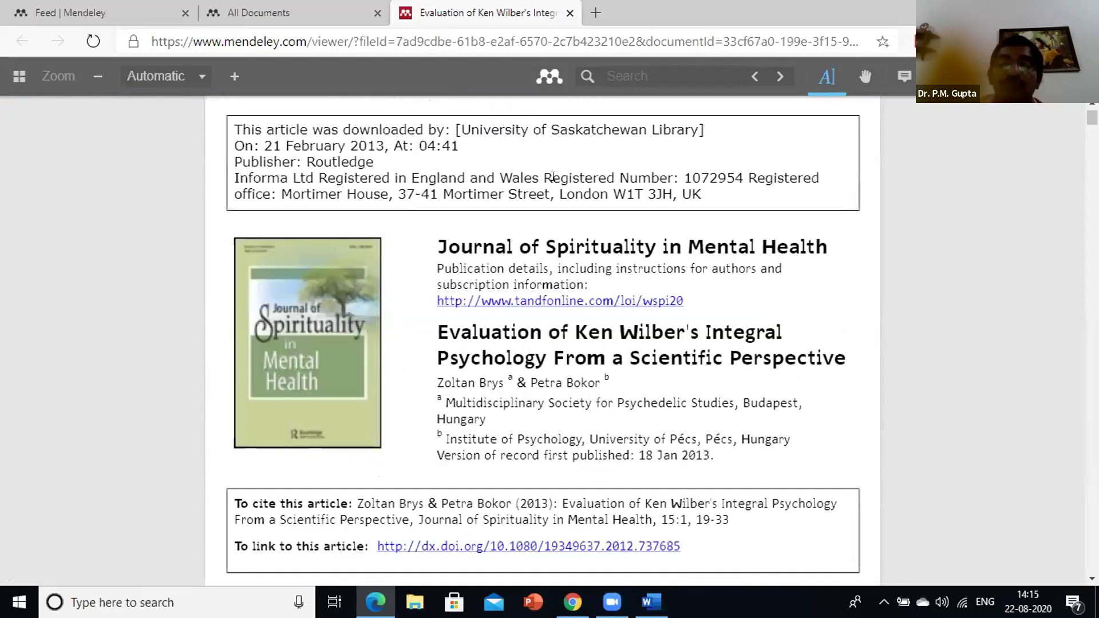
pyautogui.scroll(1, 553, 175)
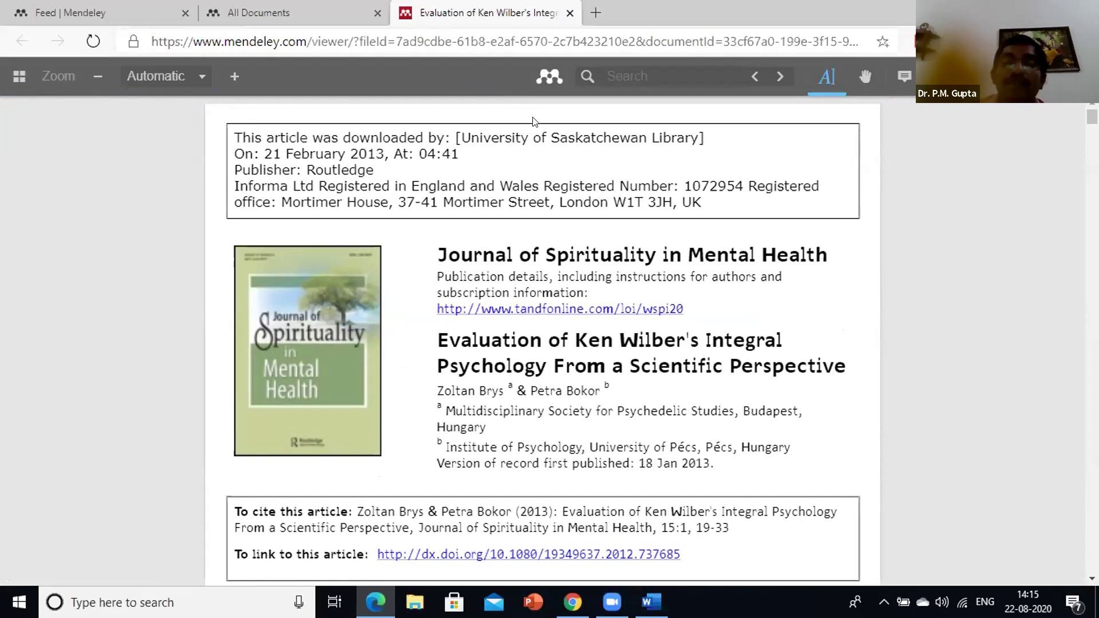
# Visit All Documents, return to the viewer, then open a new blank tab and close the library tab
pyautogui.click(457, 42)
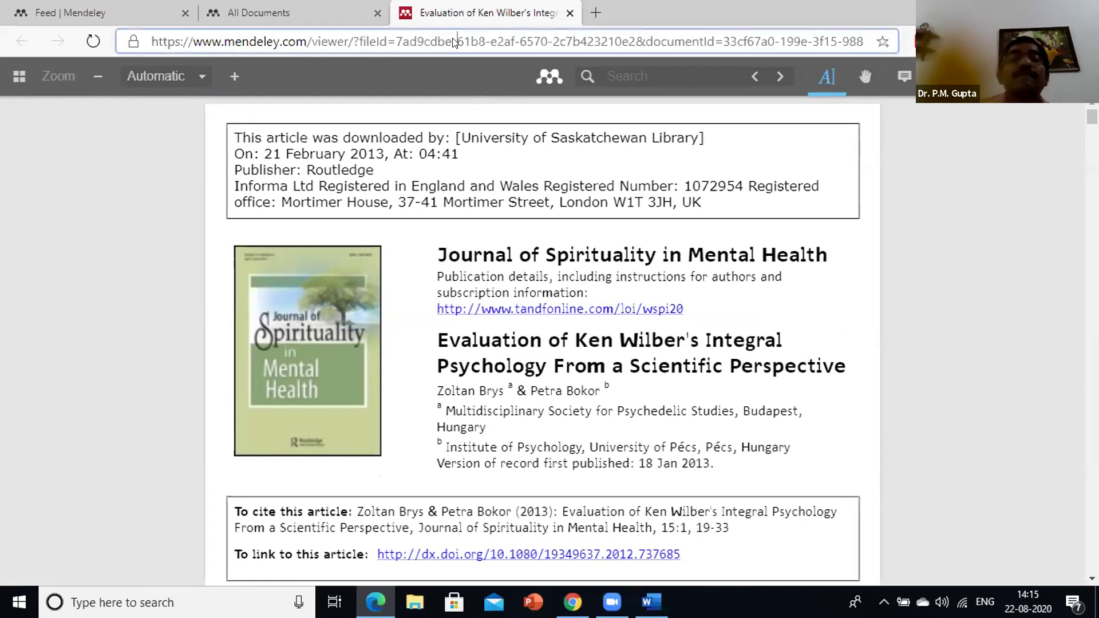
pyautogui.click(338, 16)
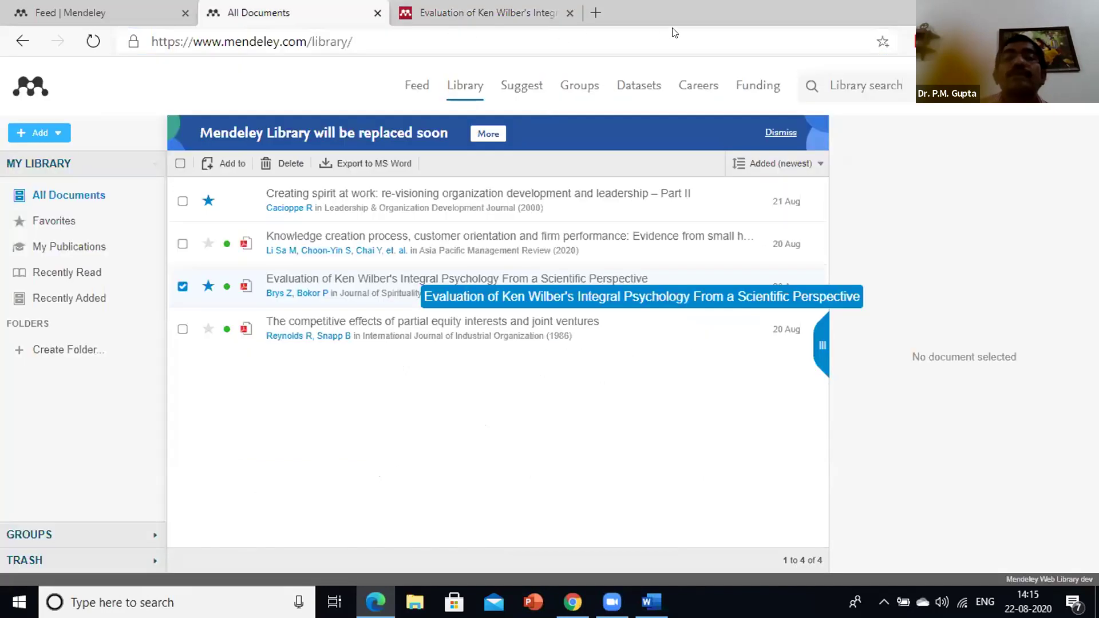
pyautogui.hotkey('ctrl', 'Tab')
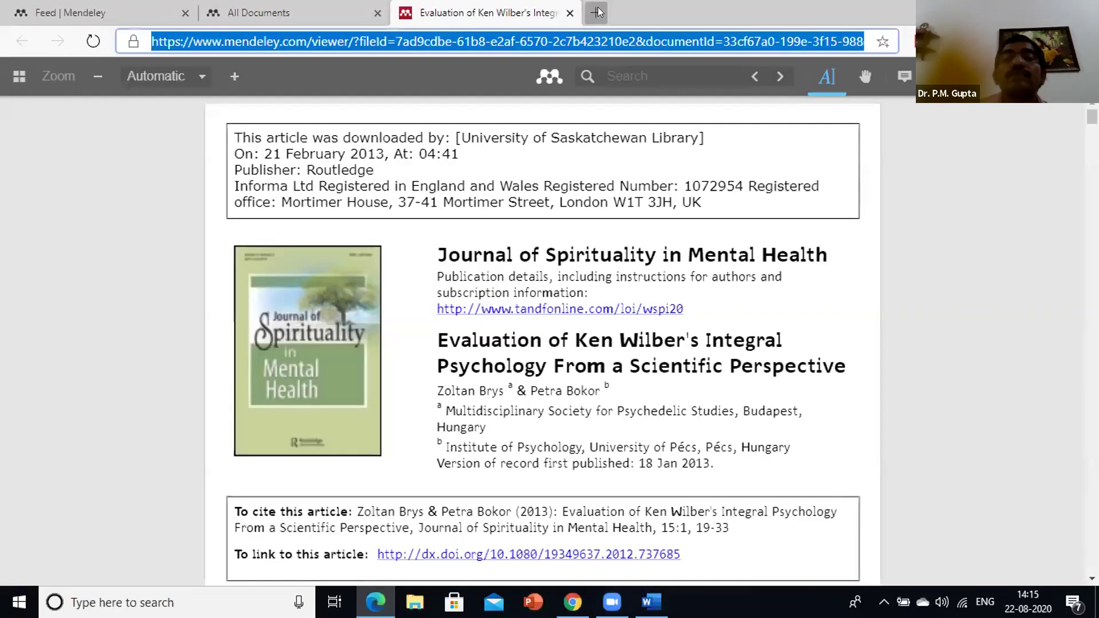
pyautogui.click(595, 13)
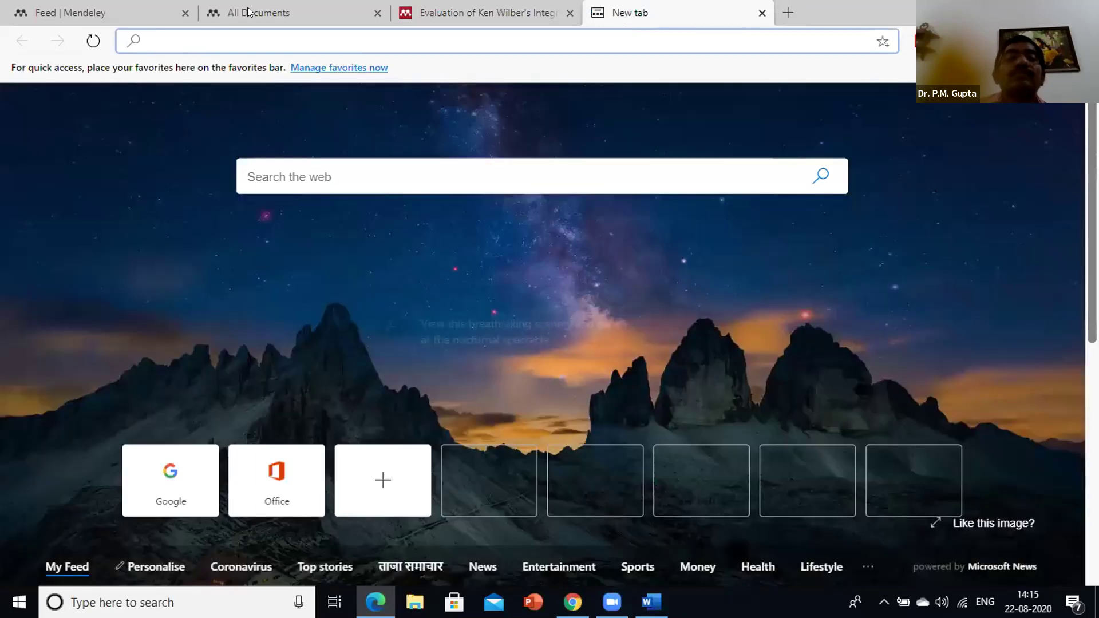
pyautogui.click(375, 11)
# Close the article viewer tab and load the Google home page in a new tab
pyautogui.hotkey('ctrl', 'w')
pyautogui.hotkey('ctrl', 'w')
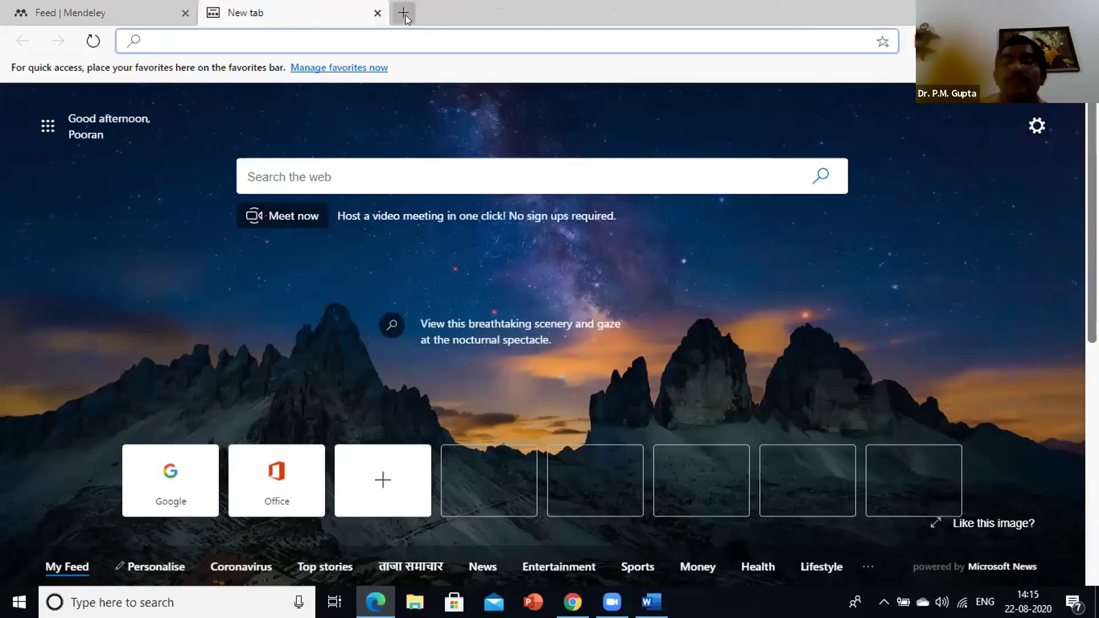
pyautogui.click(394, 20)
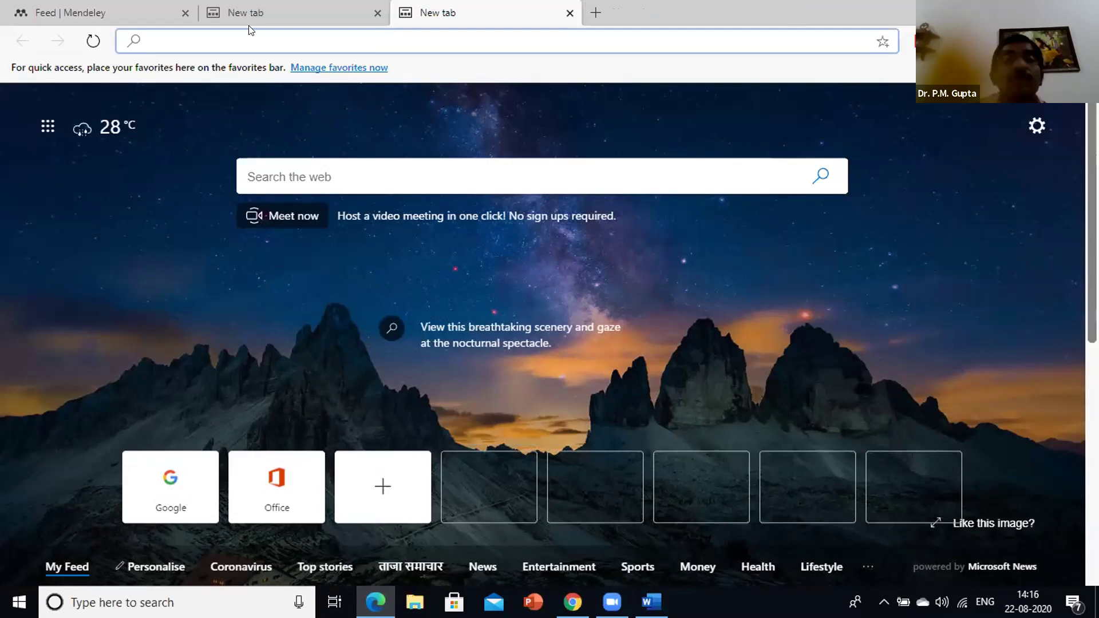
pyautogui.press('Down')
pyautogui.press('Escape')
pyautogui.write('g')
pyautogui.press('Return')
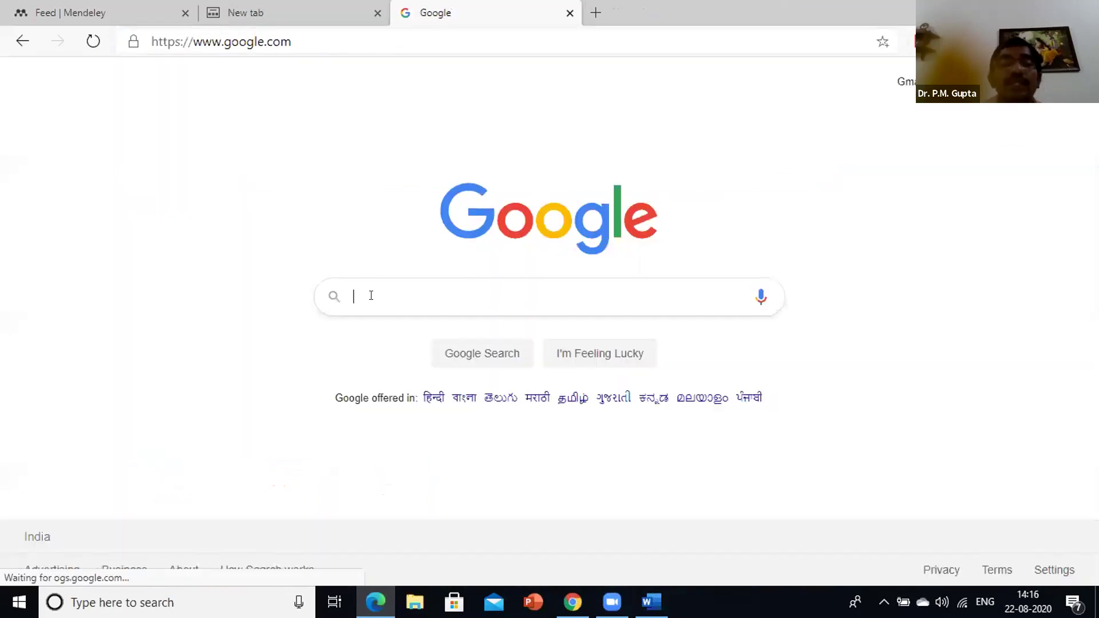
# Search Google for 'digital commons network' and open the Digital Commons Network site
pyautogui.click(371, 296)
pyautogui.write('digital commom')
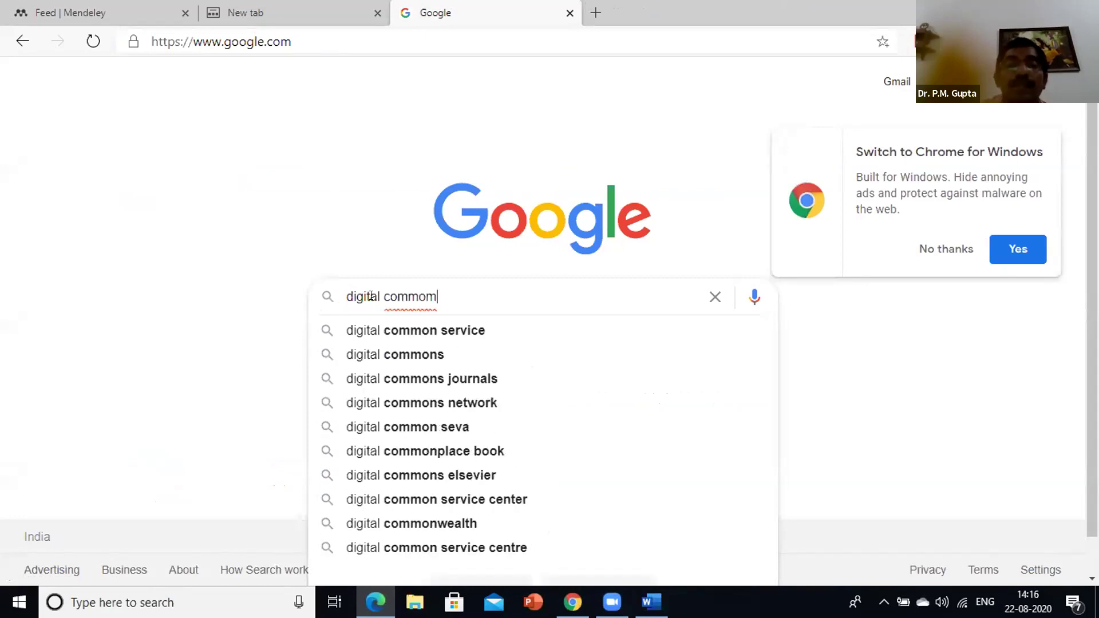
pyautogui.click(534, 403)
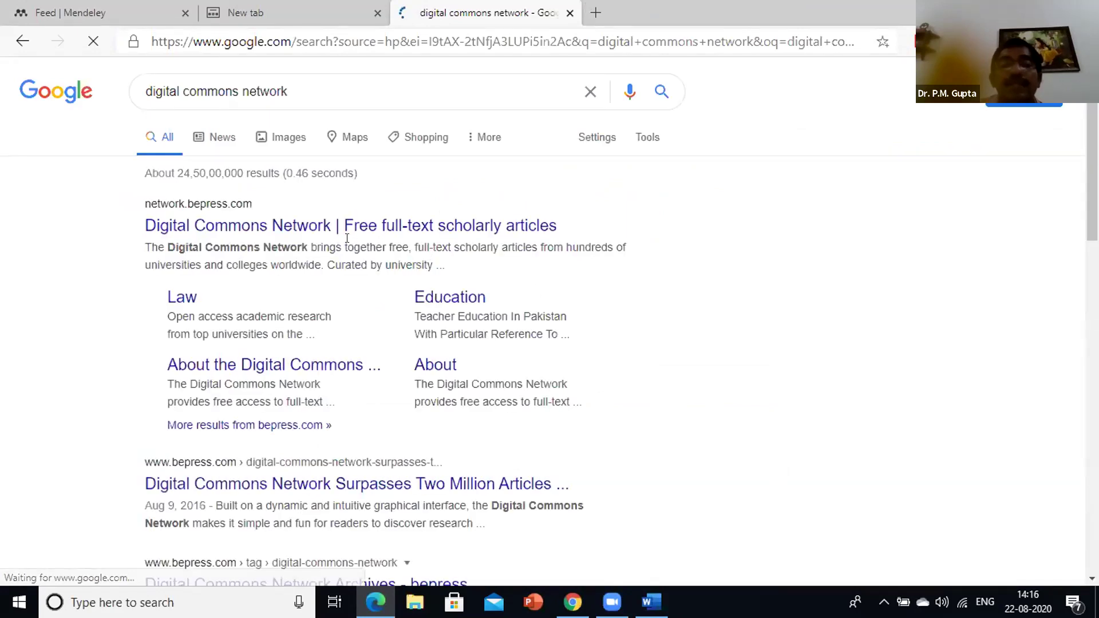
pyautogui.click(313, 228)
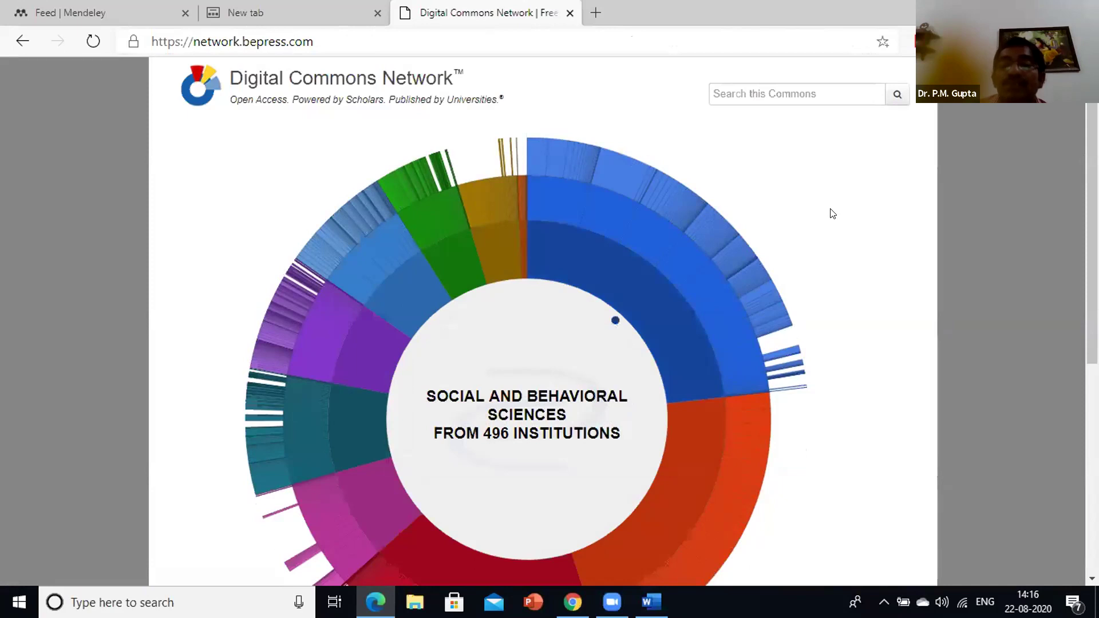
# Scroll to the sunburst chart and open its red Arts and Humanities segment
pyautogui.scroll(-1, 833, 214)
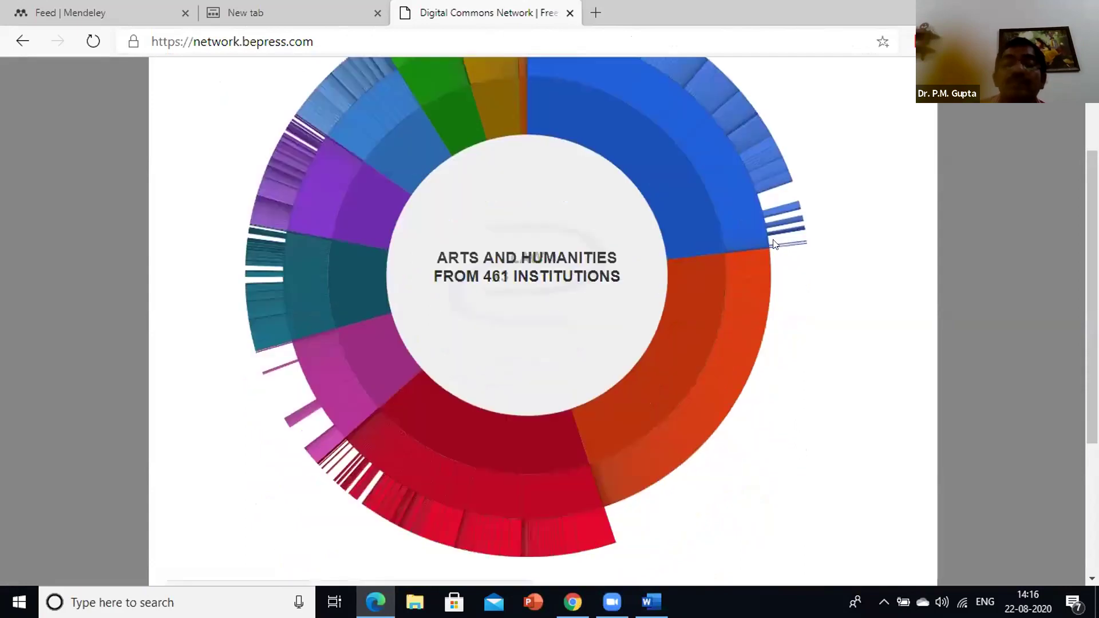
pyautogui.scroll(-2, 485, 346)
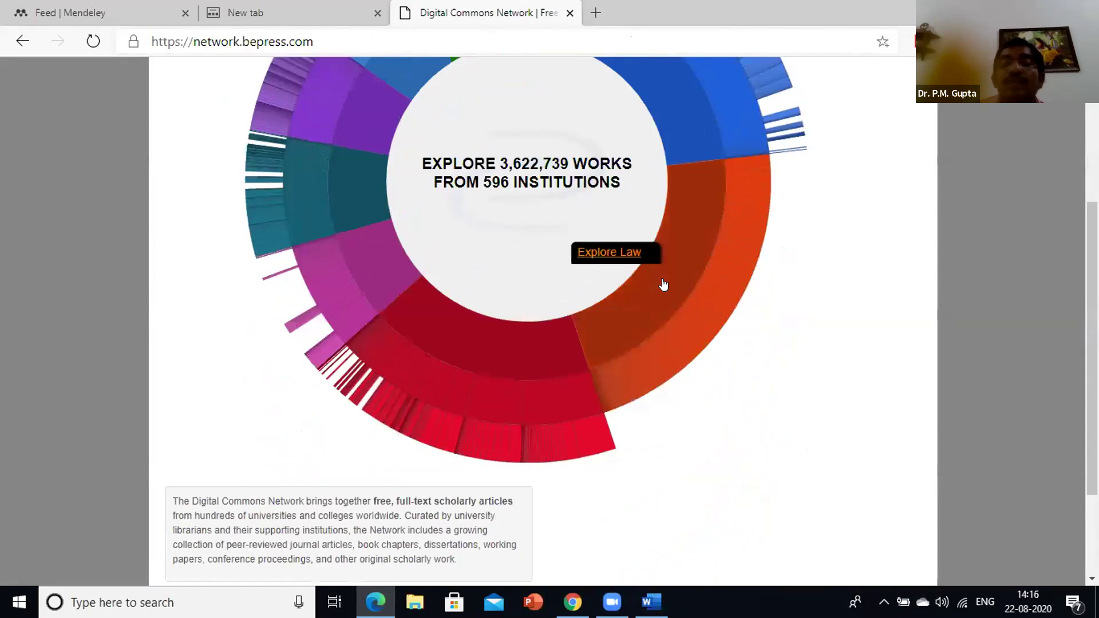
pyautogui.scroll(2, 664, 280)
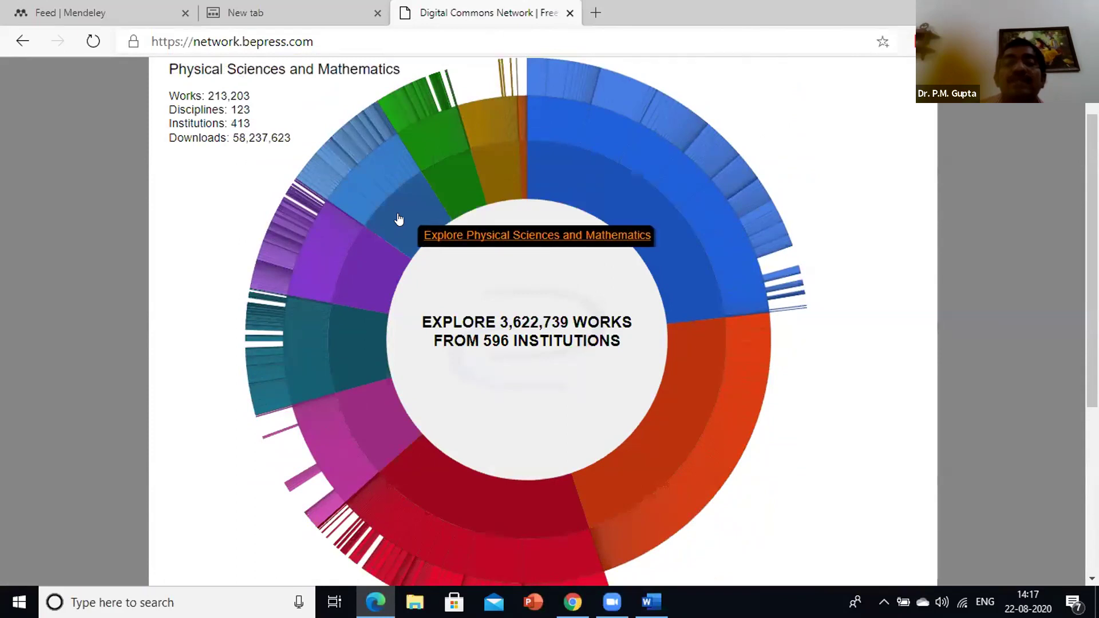
pyautogui.scroll(-1, 508, 435)
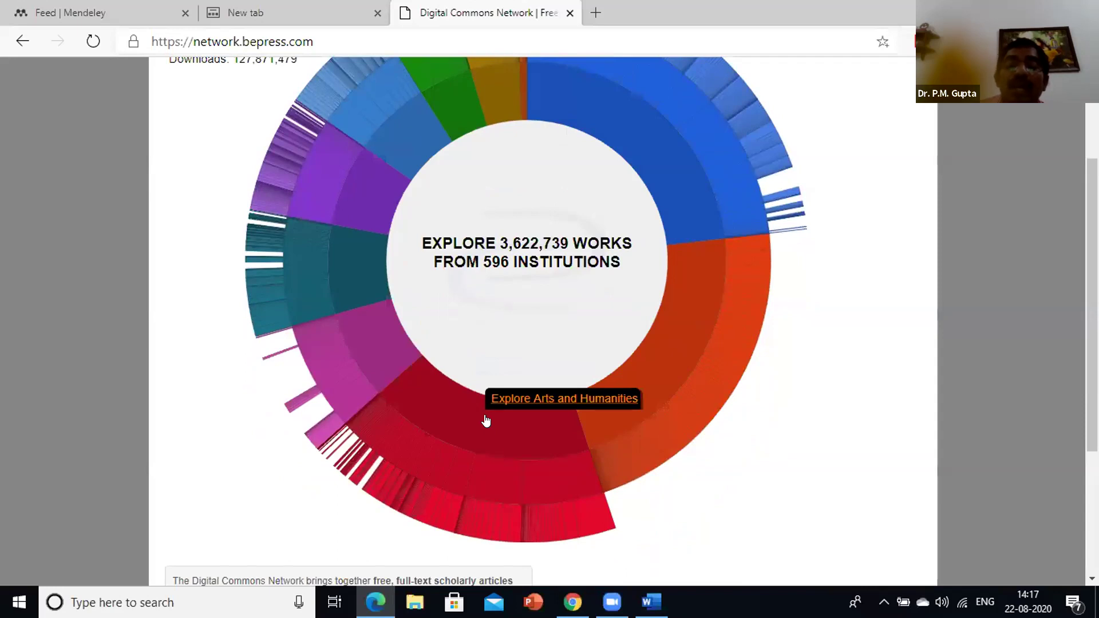
pyautogui.click(486, 421)
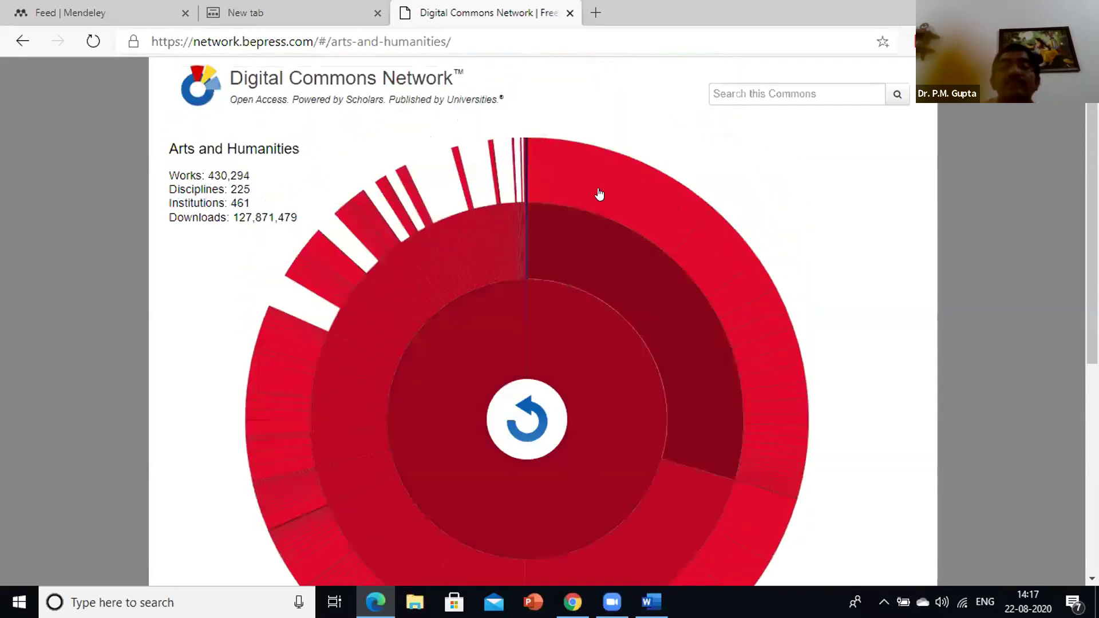
pyautogui.moveTo(599, 184)
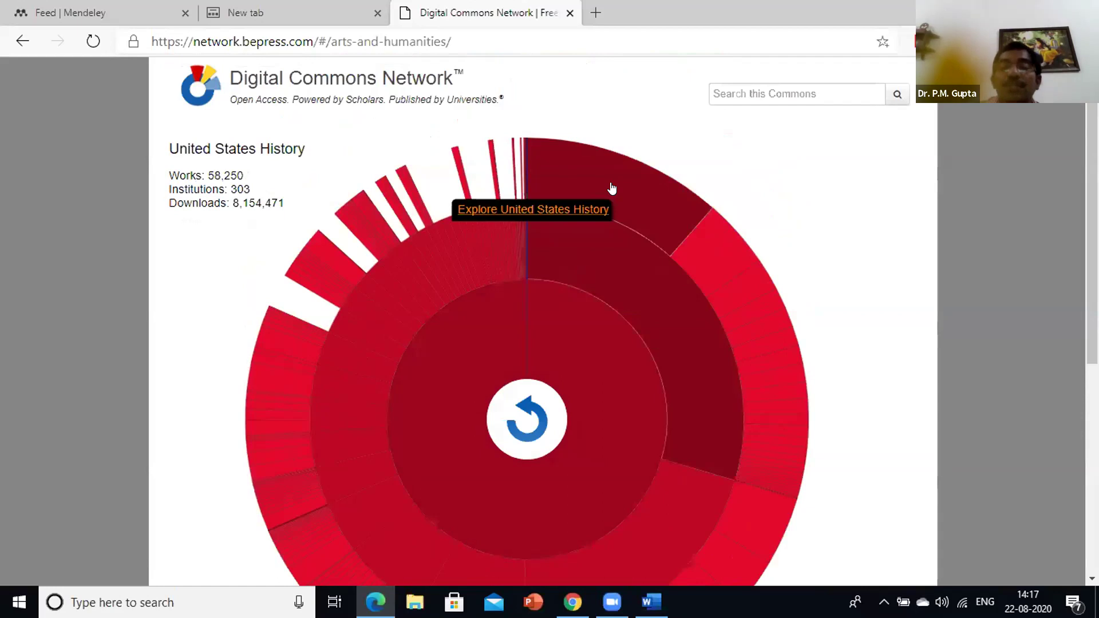
pyautogui.moveTo(708, 261)
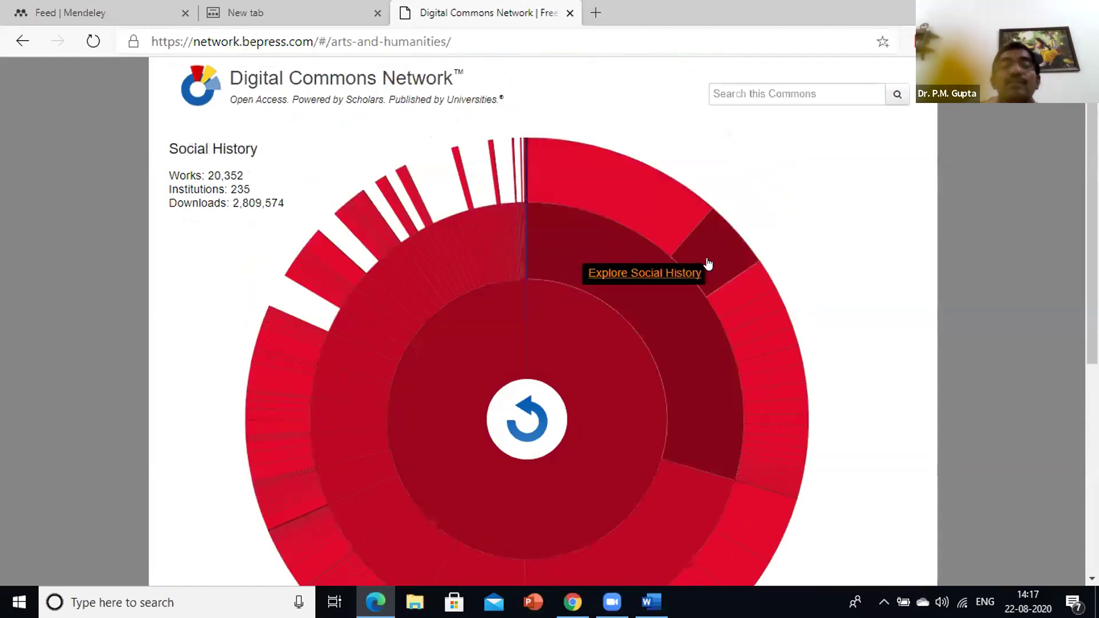
# Open the United States History Commons collection and scroll through its page
pyautogui.click(634, 206)
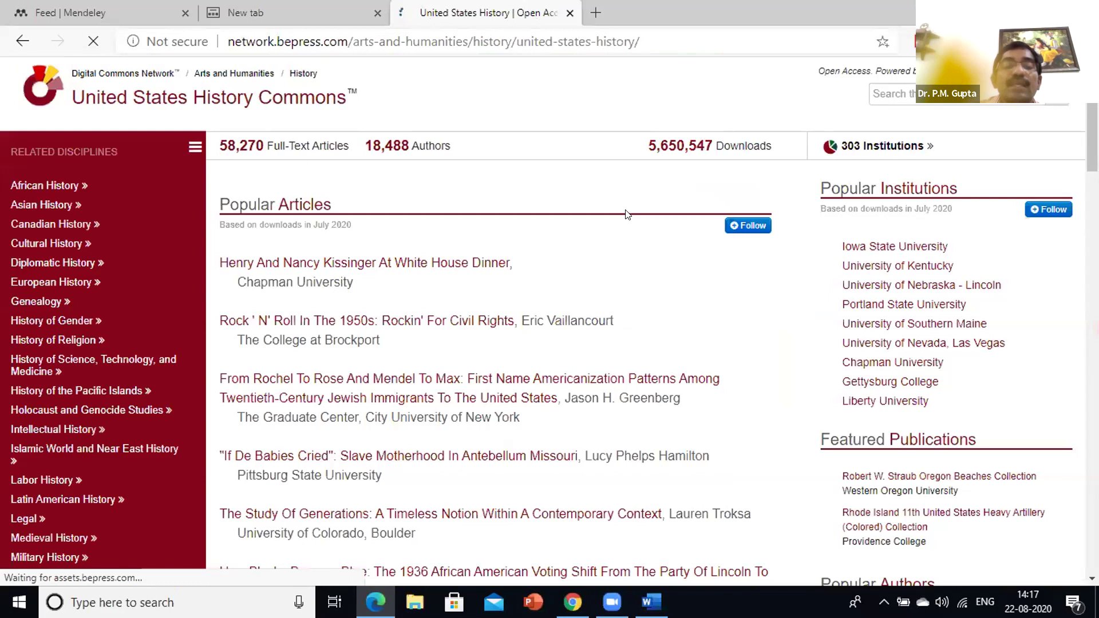
pyautogui.scroll(-1, 462, 433)
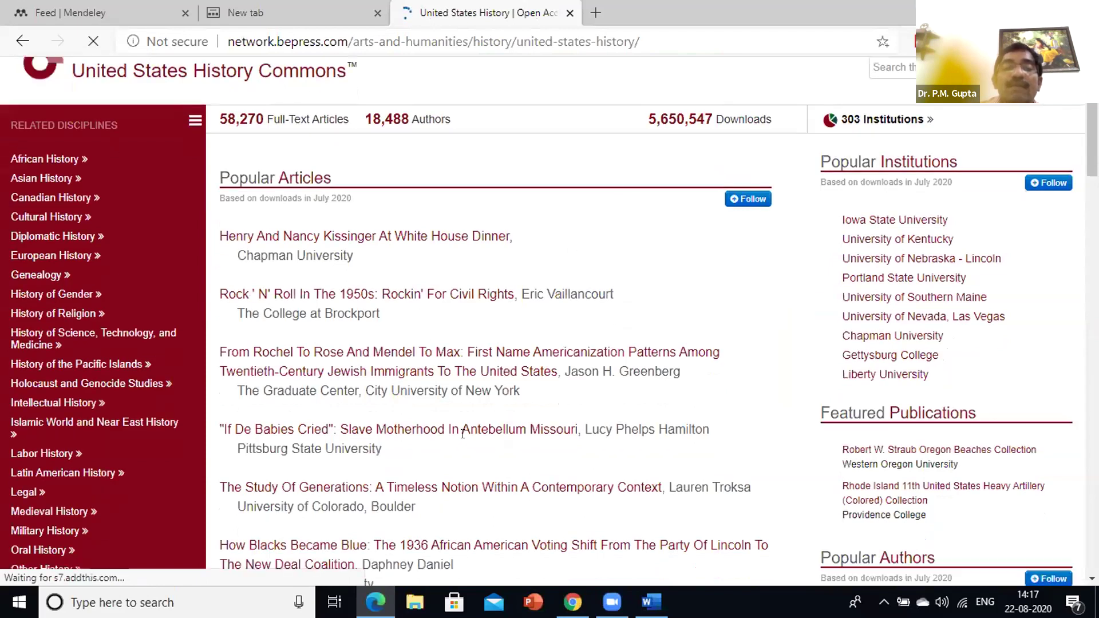
pyautogui.scroll(-10, 492, 450)
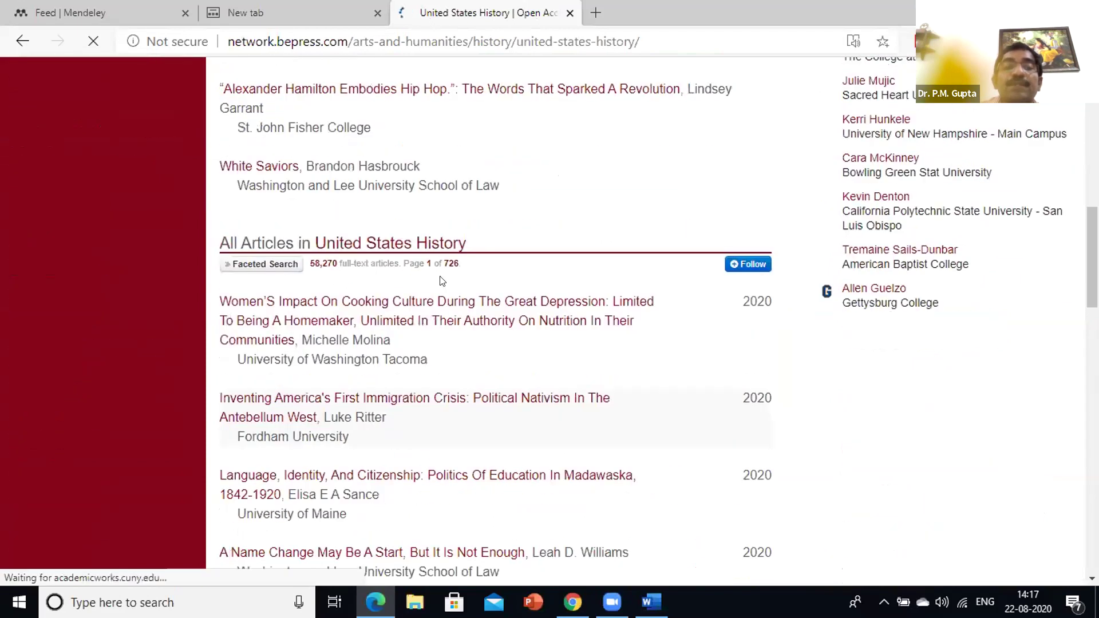
pyautogui.scroll(5, 524, 324)
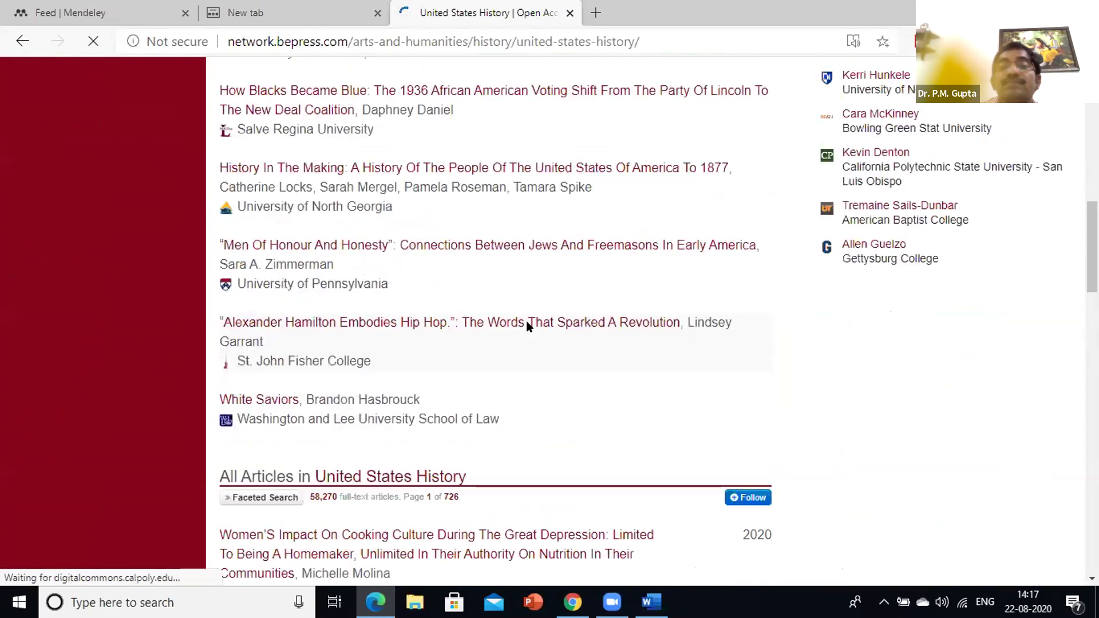
pyautogui.scroll(8, 530, 321)
pyautogui.scroll(-15, 497, 151)
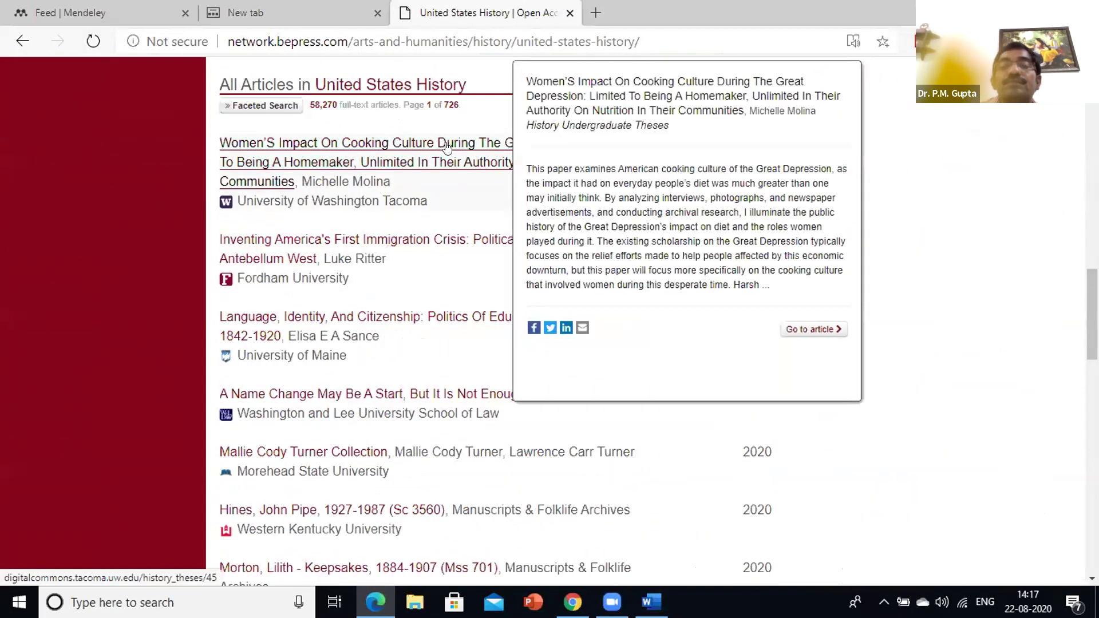
# Finish browsing the US History Commons page, jump to the top, and go back to the Digital Commons home
pyautogui.scroll(-9, 437, 388)
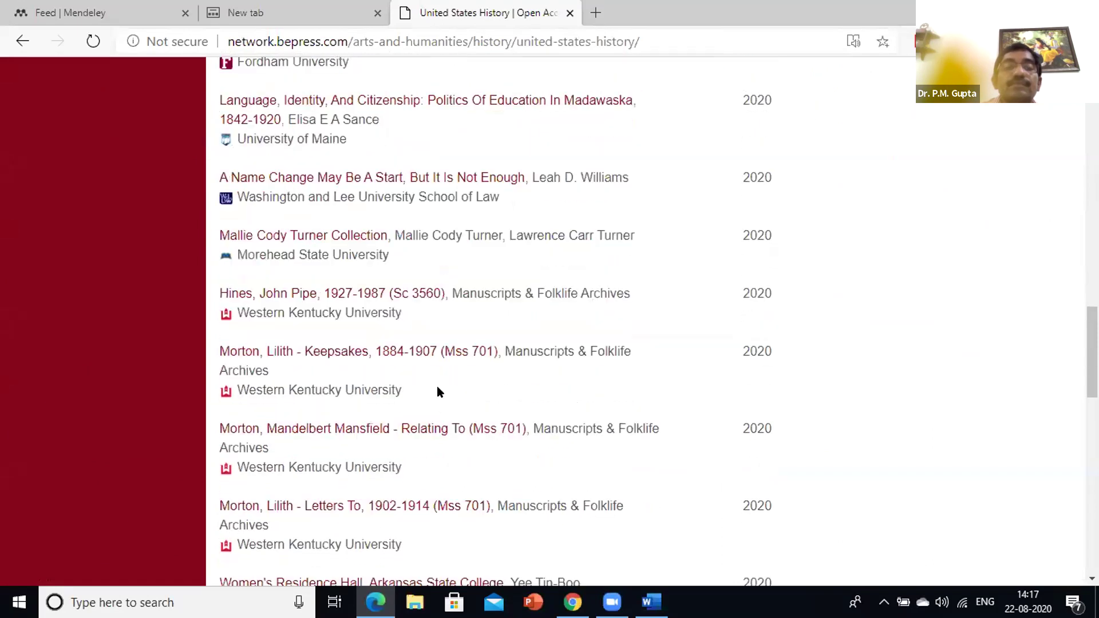
pyautogui.scroll(-2, 440, 393)
pyautogui.scroll(11, 444, 368)
pyautogui.scroll(20, 459, 358)
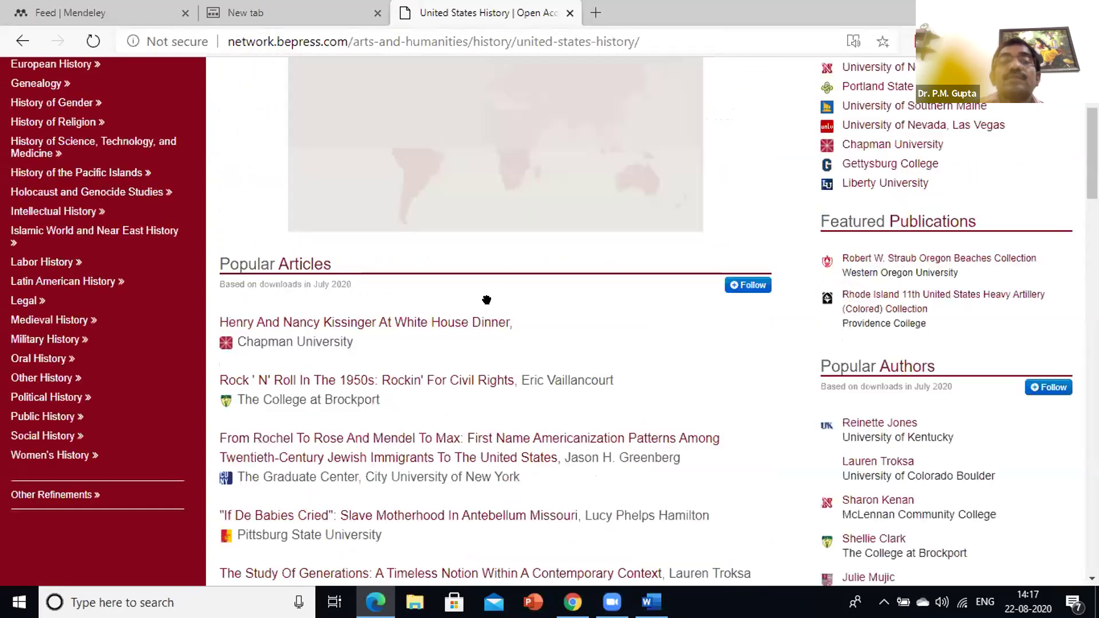
pyautogui.scroll(-1, 495, 290)
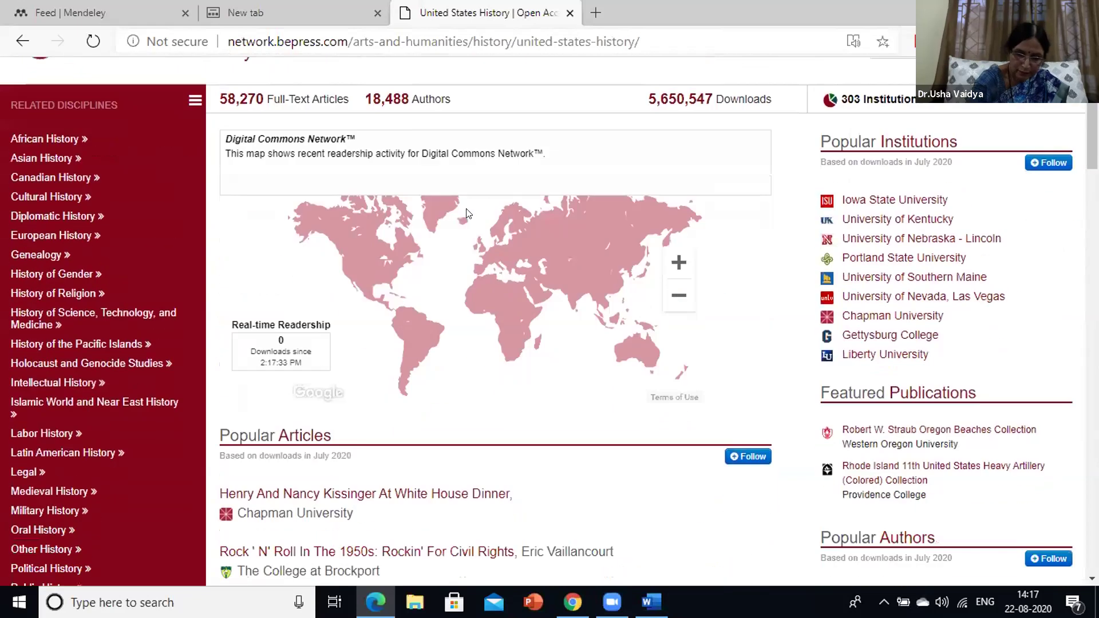
pyautogui.scroll(-11, 467, 214)
pyautogui.scroll(3, 496, 140)
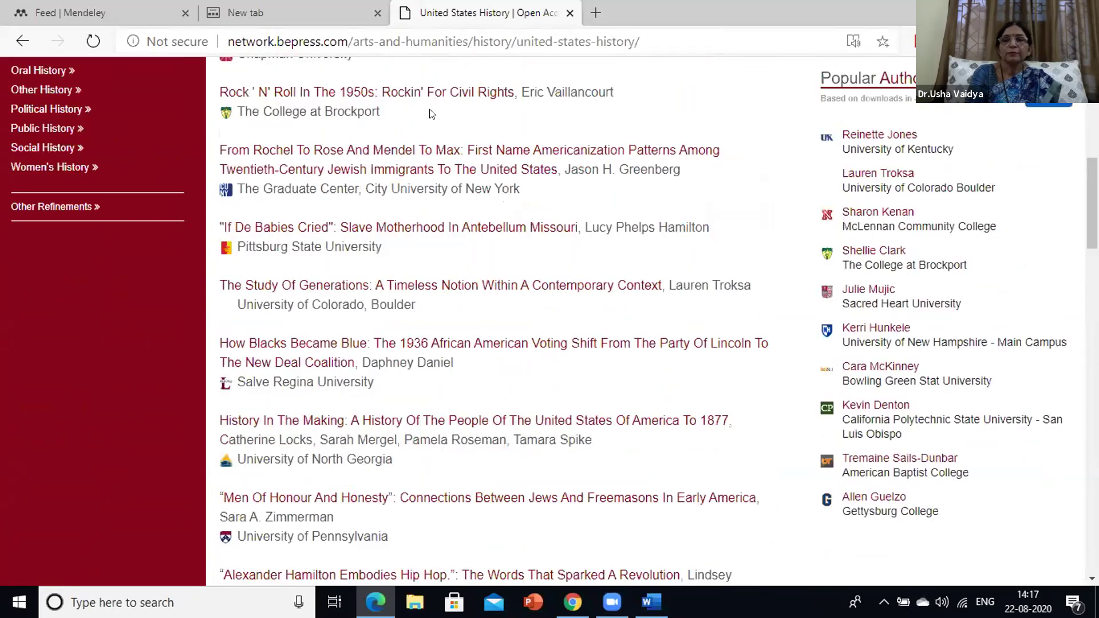
pyautogui.press('Home')
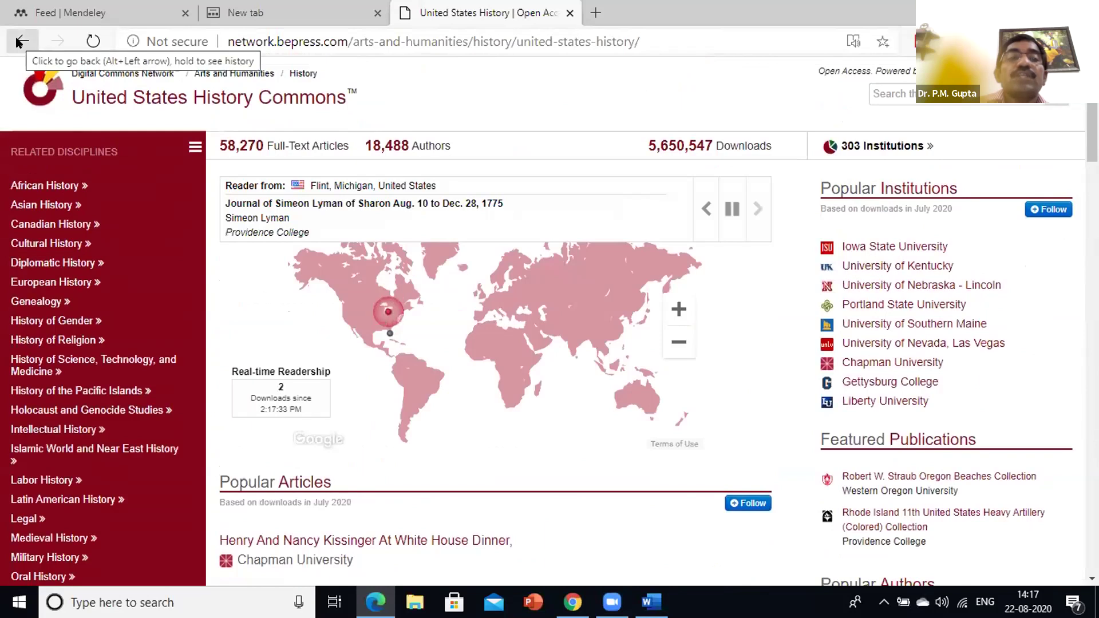
pyautogui.click(19, 41)
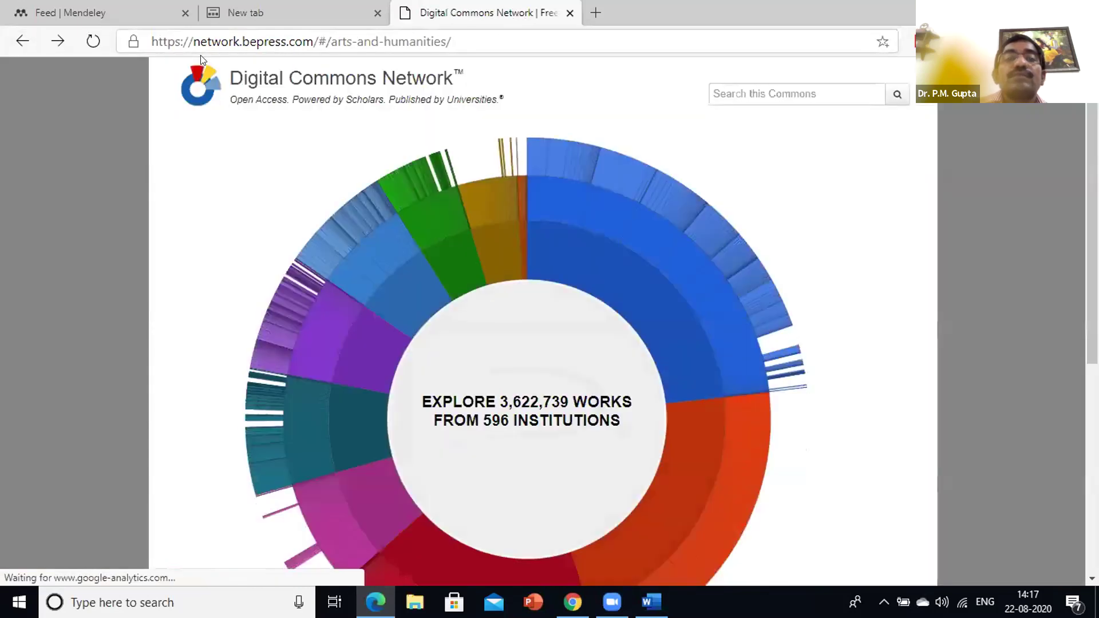
# Back on the Google results, search for 'epgpathsala' and open the e-PGPathshala site
pyautogui.click(23, 40)
pyautogui.click(23, 40)
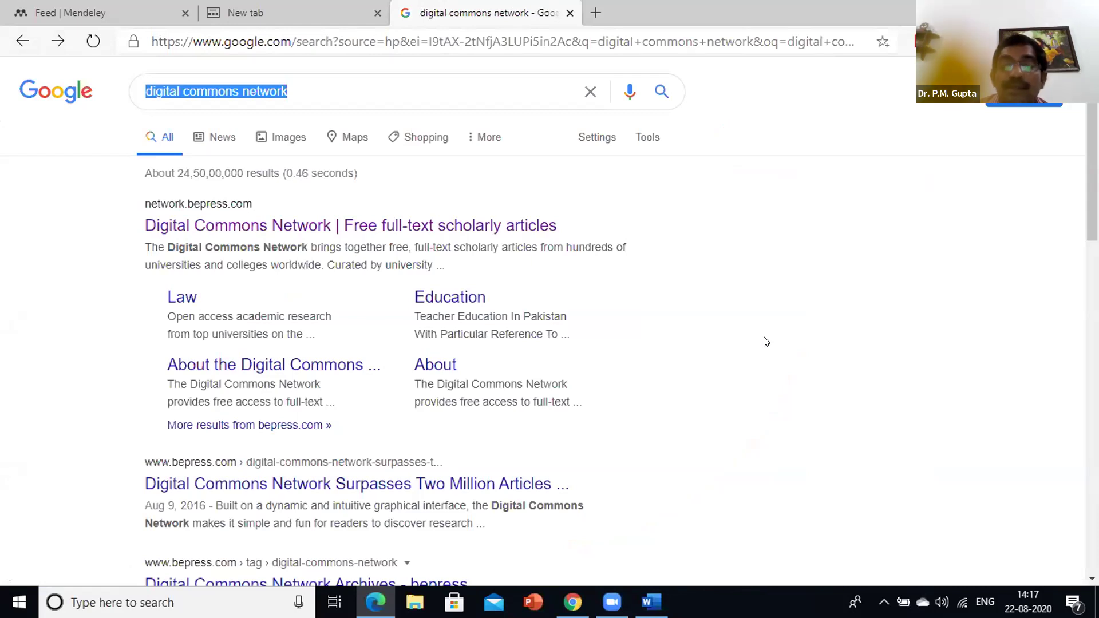
pyautogui.write('ep')
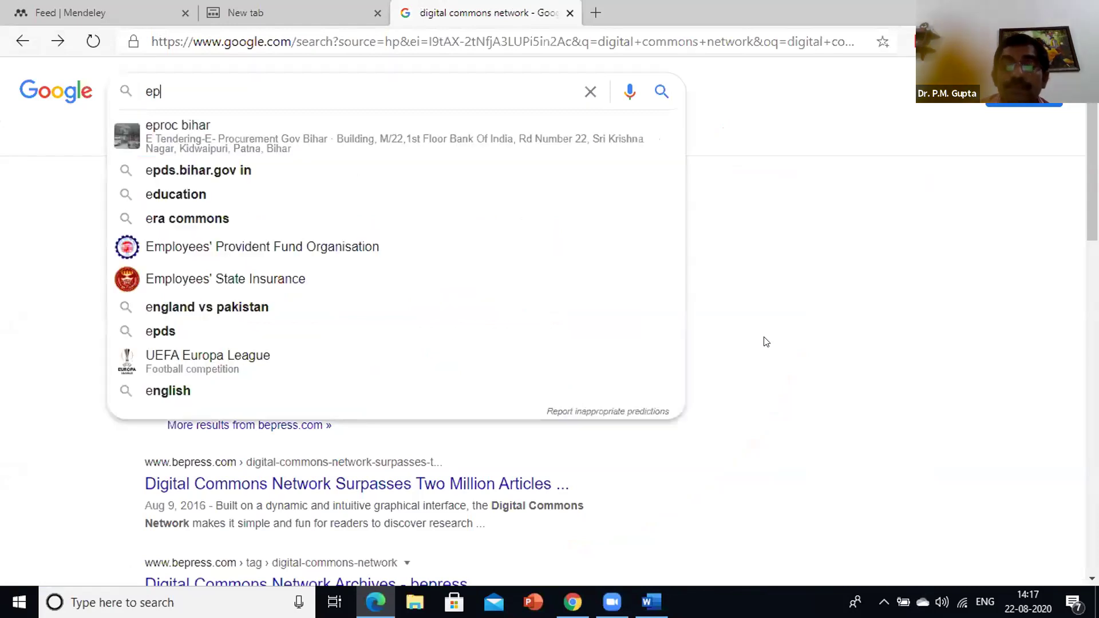
pyautogui.write('g')
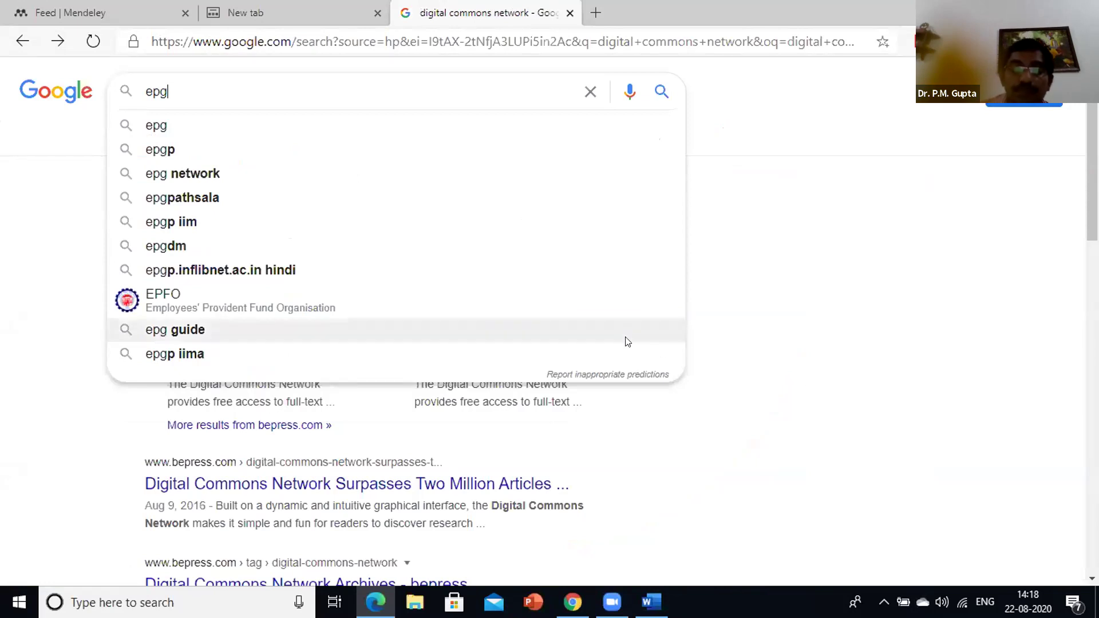
pyautogui.write('path')
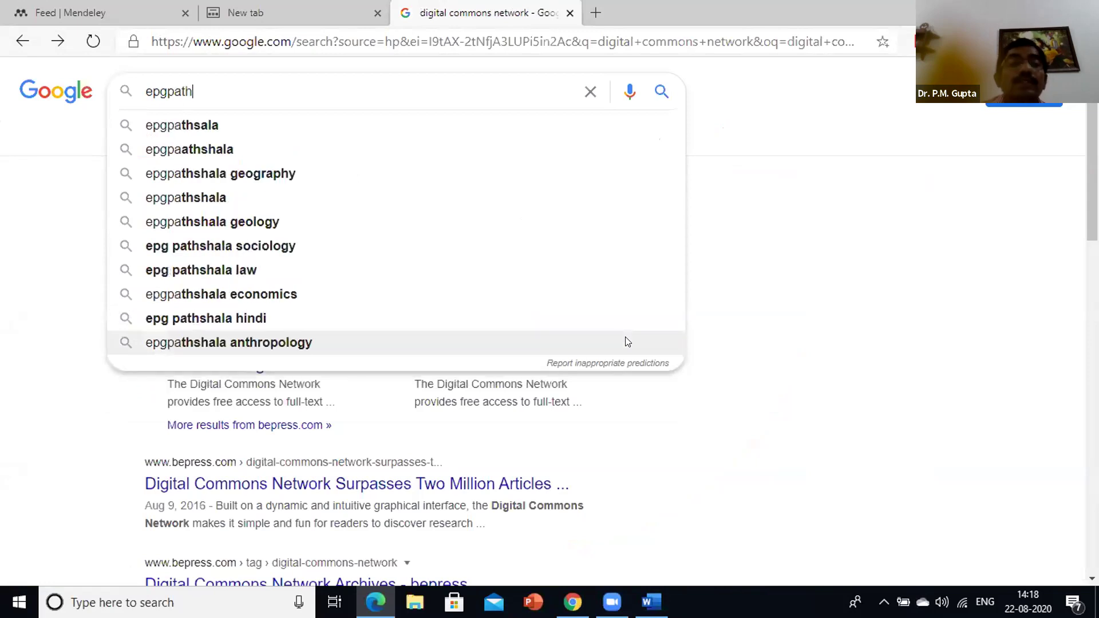
pyautogui.click(235, 126)
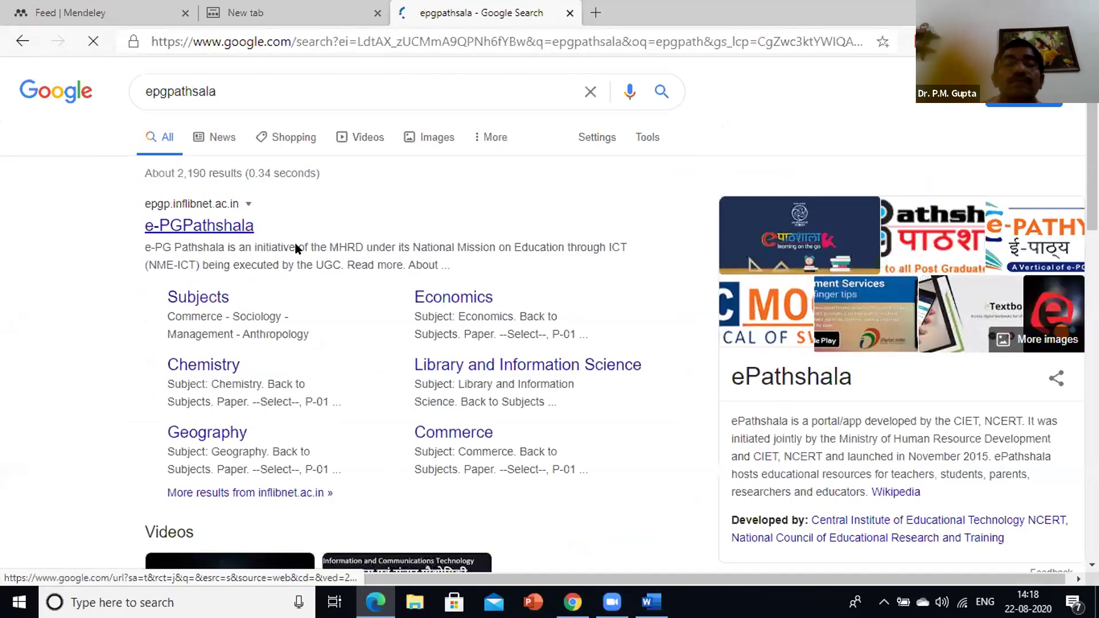
pyautogui.click(223, 228)
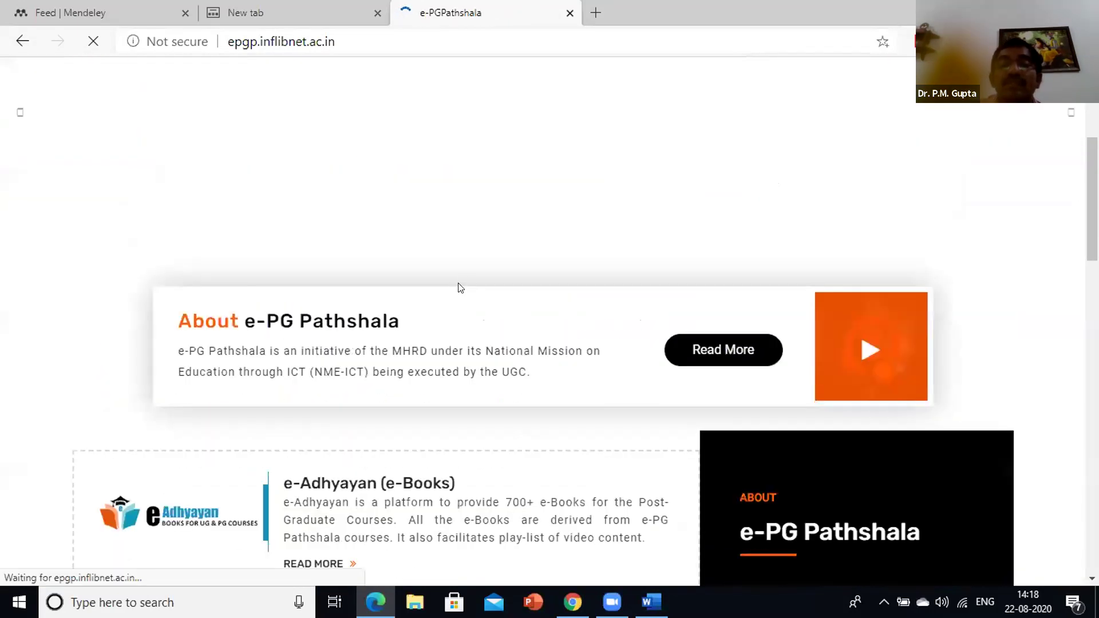
# Scroll the e-PG Pathshala home page to its Uploaded Course / Subjects list
pyautogui.scroll(-20, 466, 280)
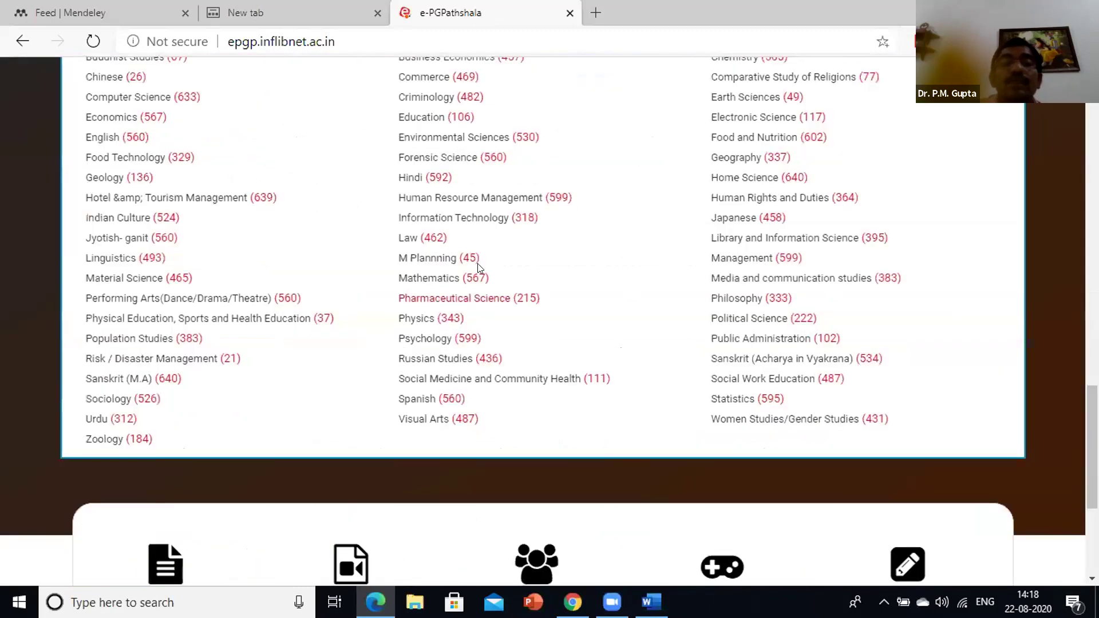
pyautogui.scroll(2, 544, 305)
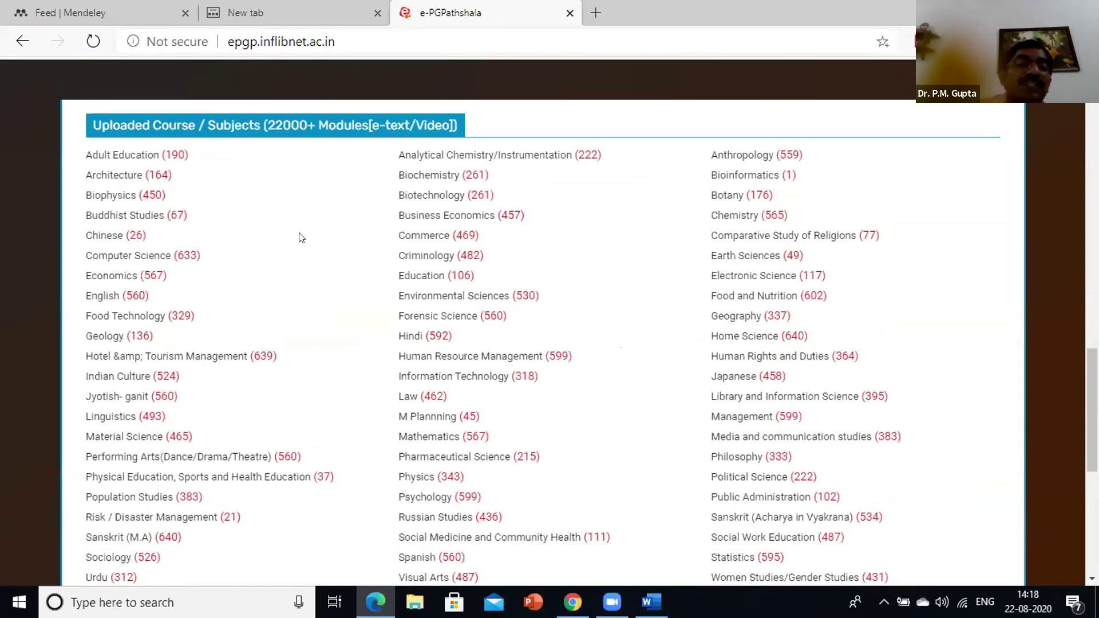
pyautogui.scroll(-2, 311, 245)
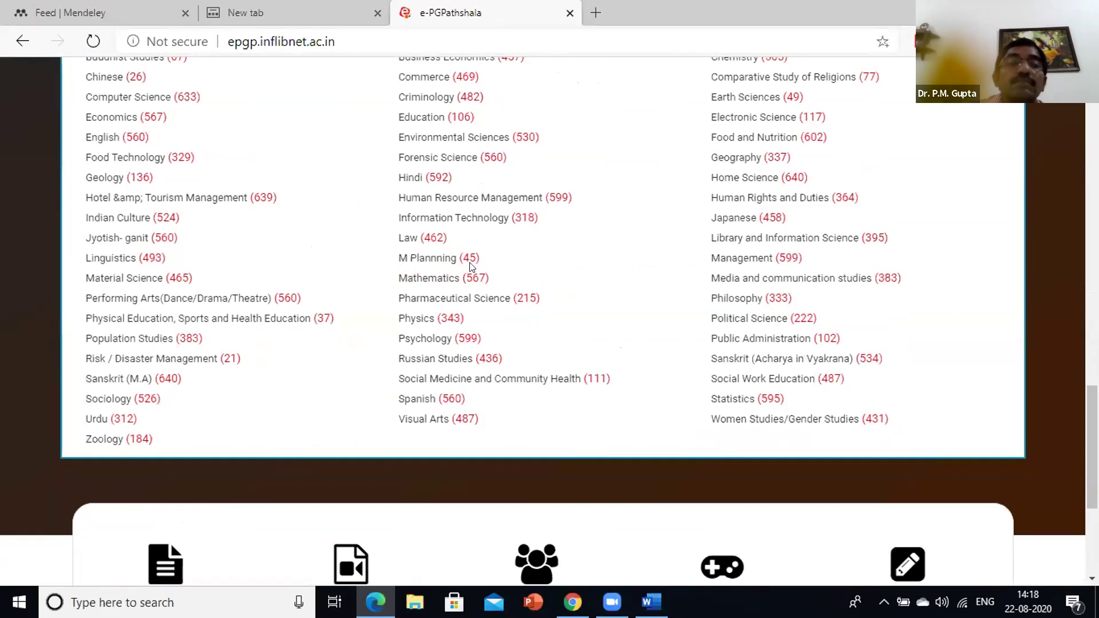
pyautogui.scroll(2, 463, 190)
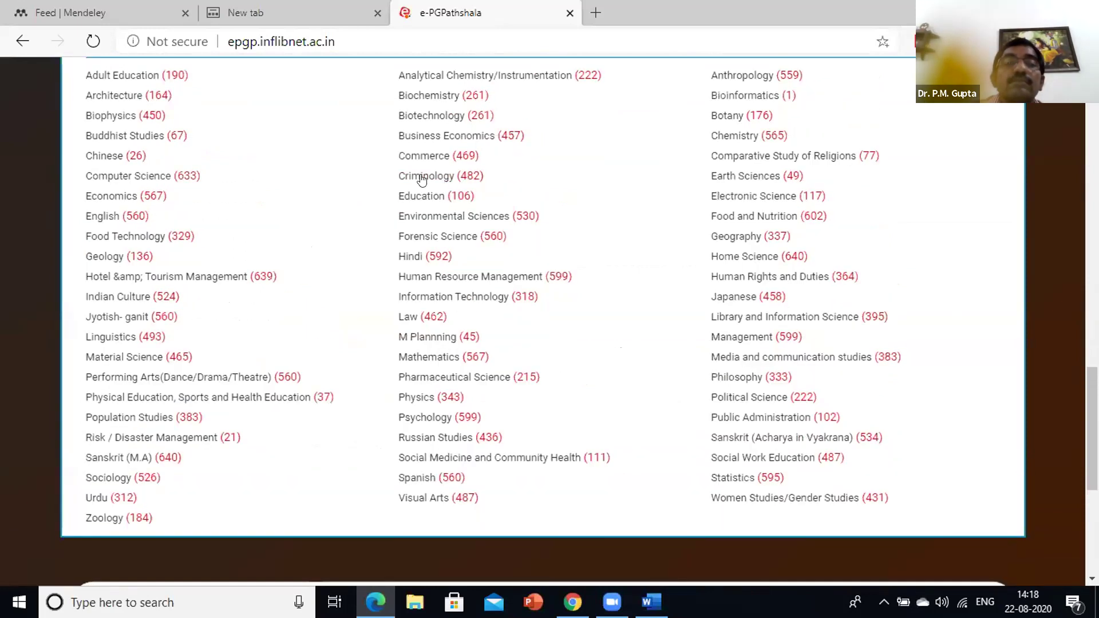
pyautogui.scroll(-2, 443, 226)
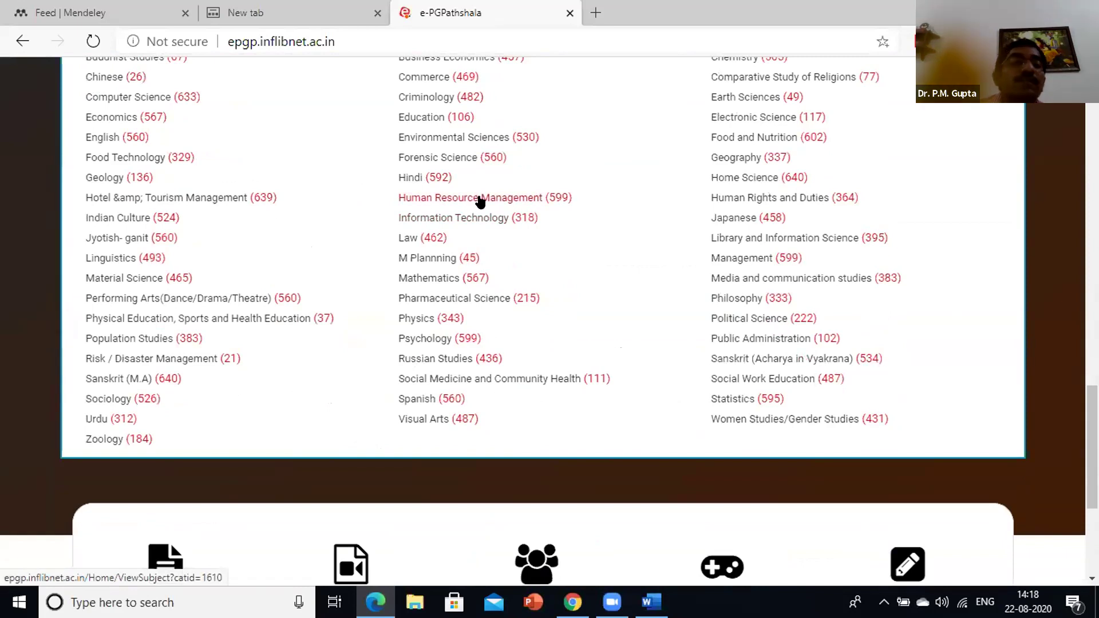
# Open Economics and select paper P-01 Quantitative methods I with module M-01 Proposition and Logic
pyautogui.click(115, 119)
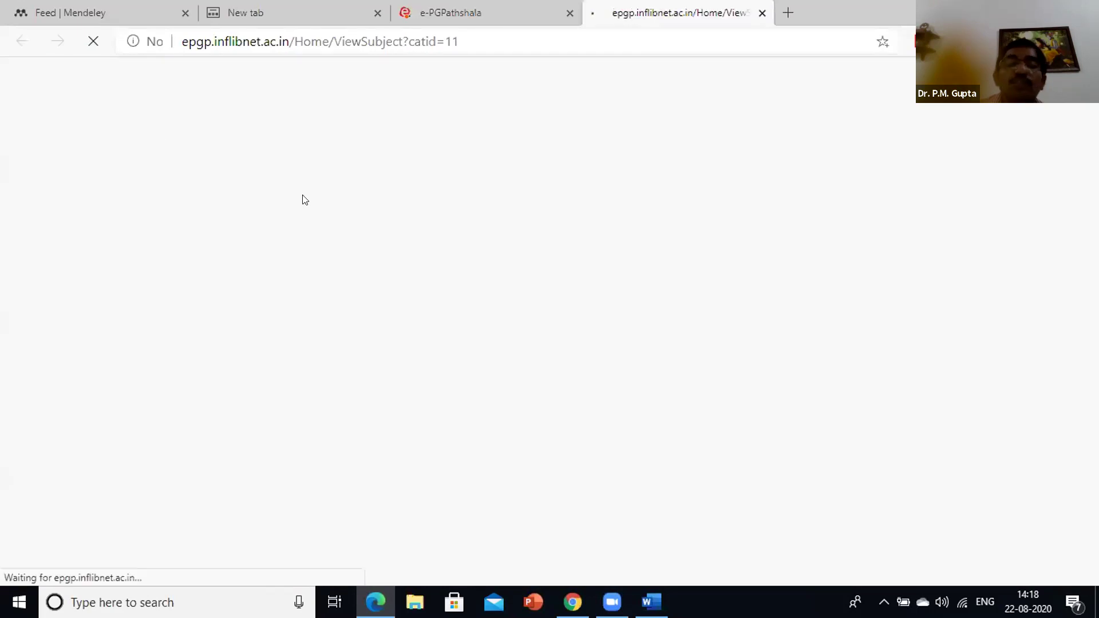
pyautogui.scroll(-1, 401, 269)
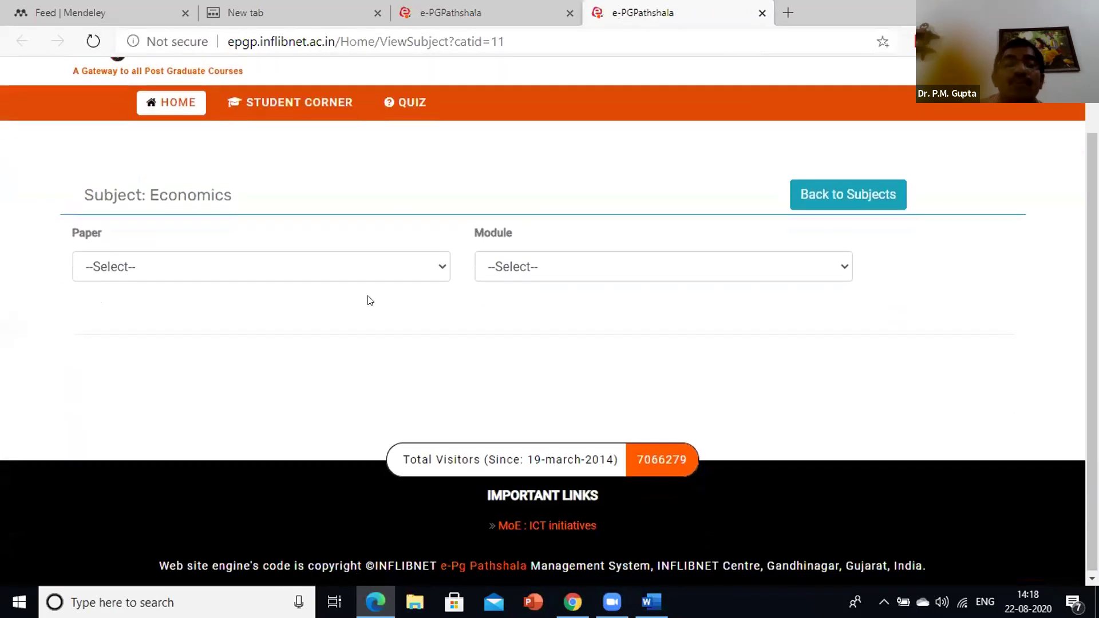
pyautogui.click(395, 270)
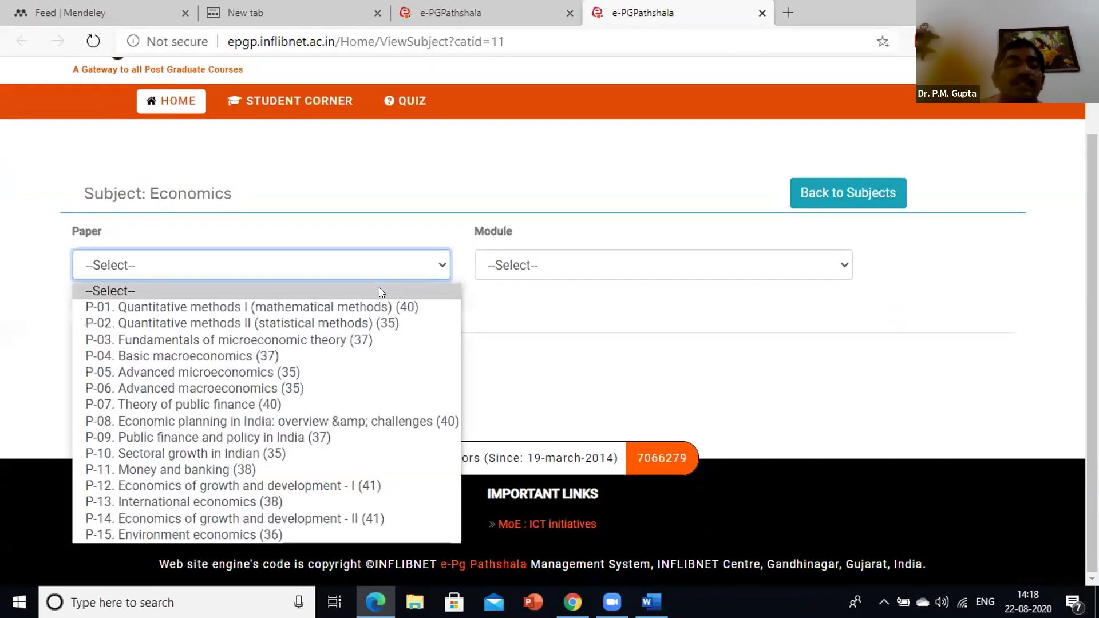
pyautogui.click(361, 312)
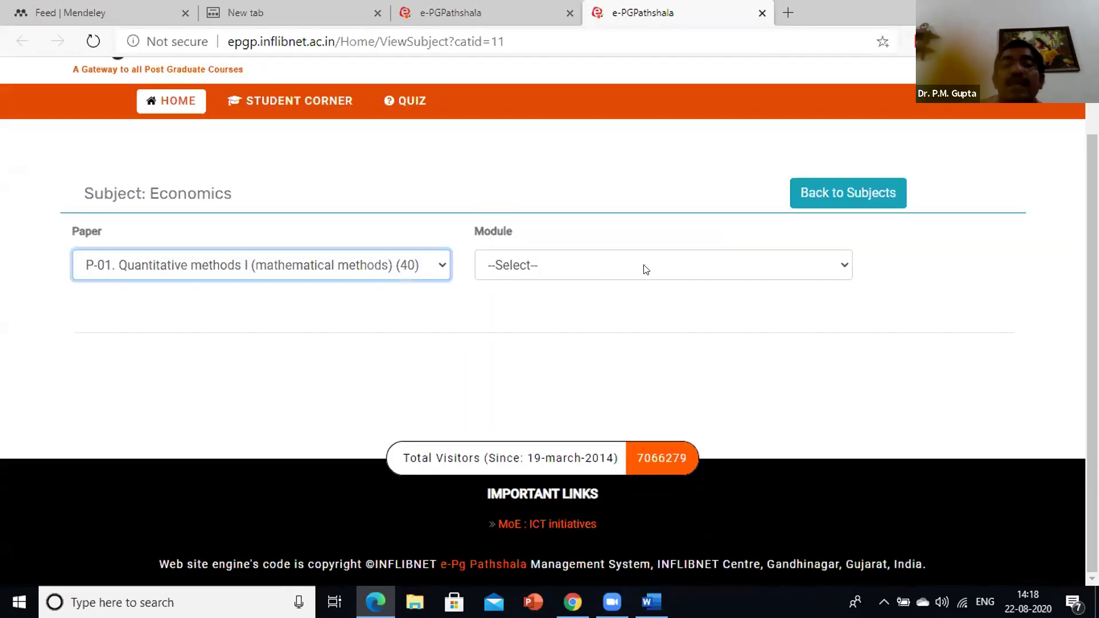
pyautogui.click(646, 270)
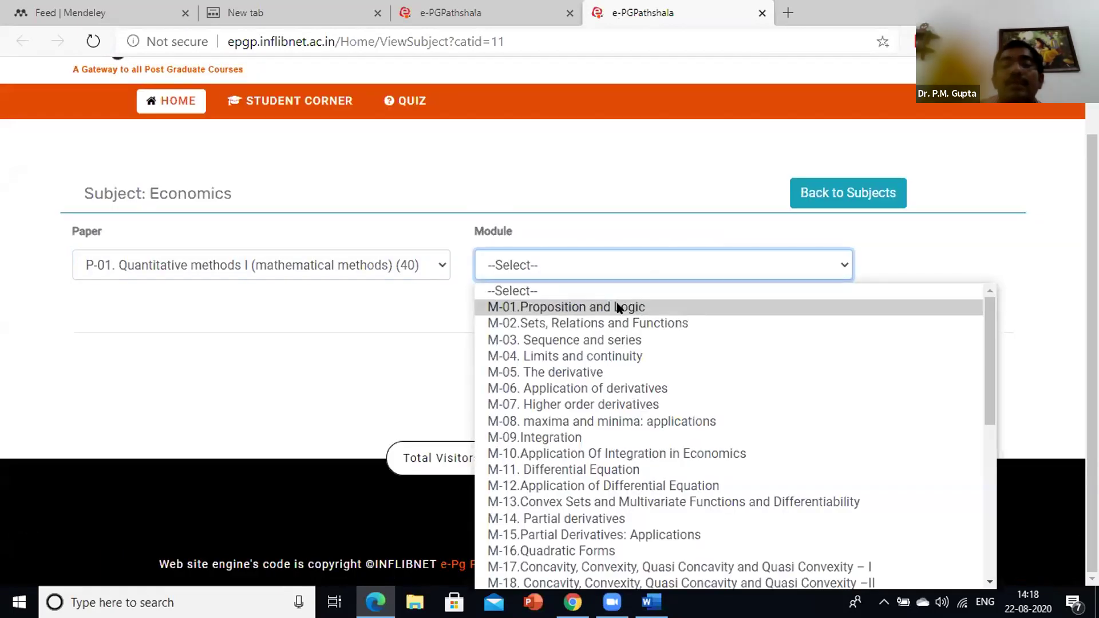
pyautogui.click(634, 307)
pyautogui.scroll(-4, 550, 297)
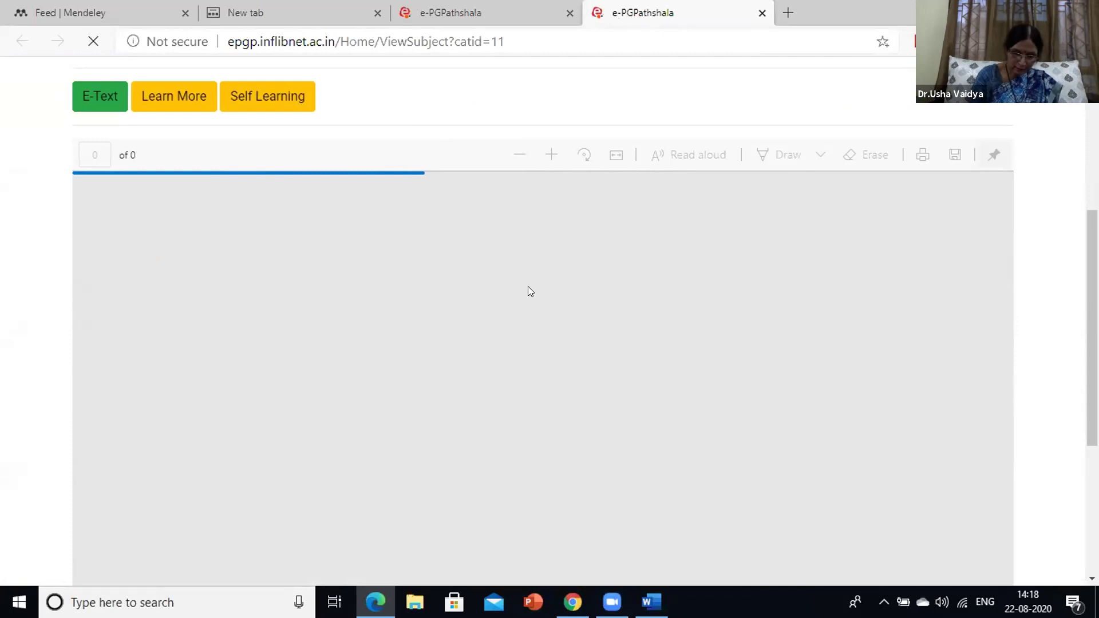
# Skim e-text pages 1–4 through the truth tables, then switch to the Self Learning video
pyautogui.scroll(-4, 528, 287)
pyautogui.scroll(5, 528, 287)
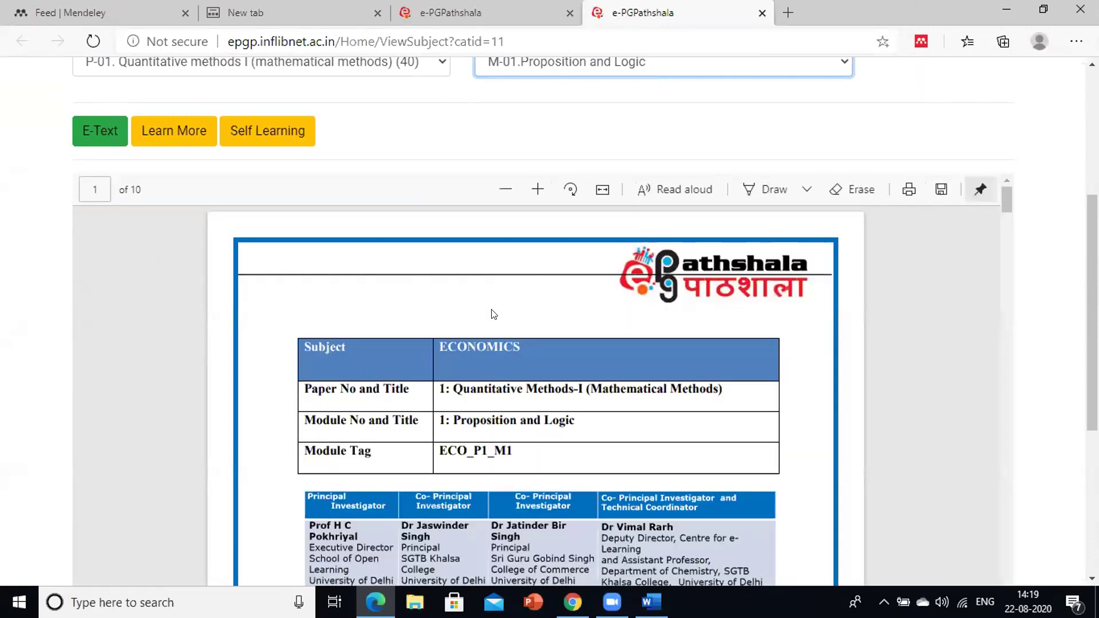
pyautogui.scroll(-3, 498, 315)
pyautogui.scroll(-2, 504, 316)
pyautogui.scroll(-8, 509, 329)
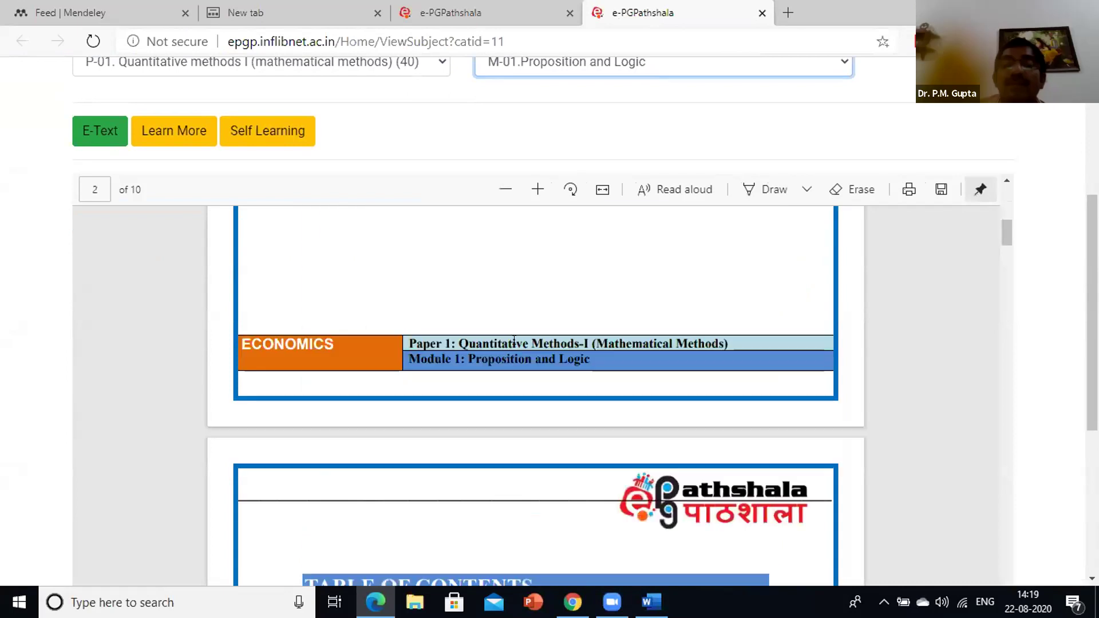
pyautogui.scroll(-15, 520, 355)
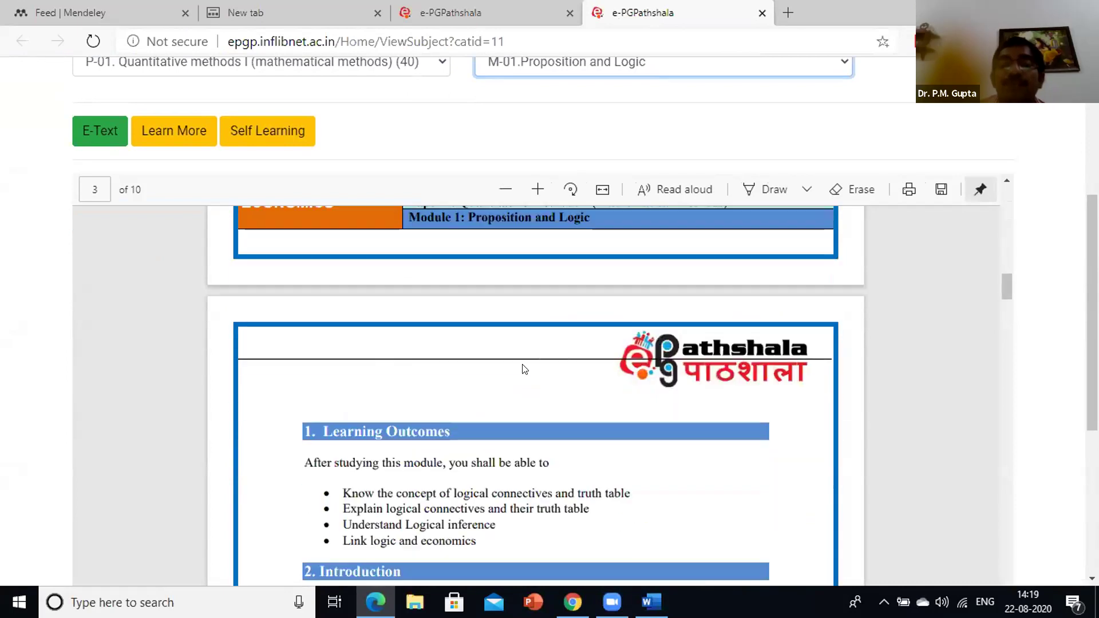
pyautogui.scroll(-6, 533, 366)
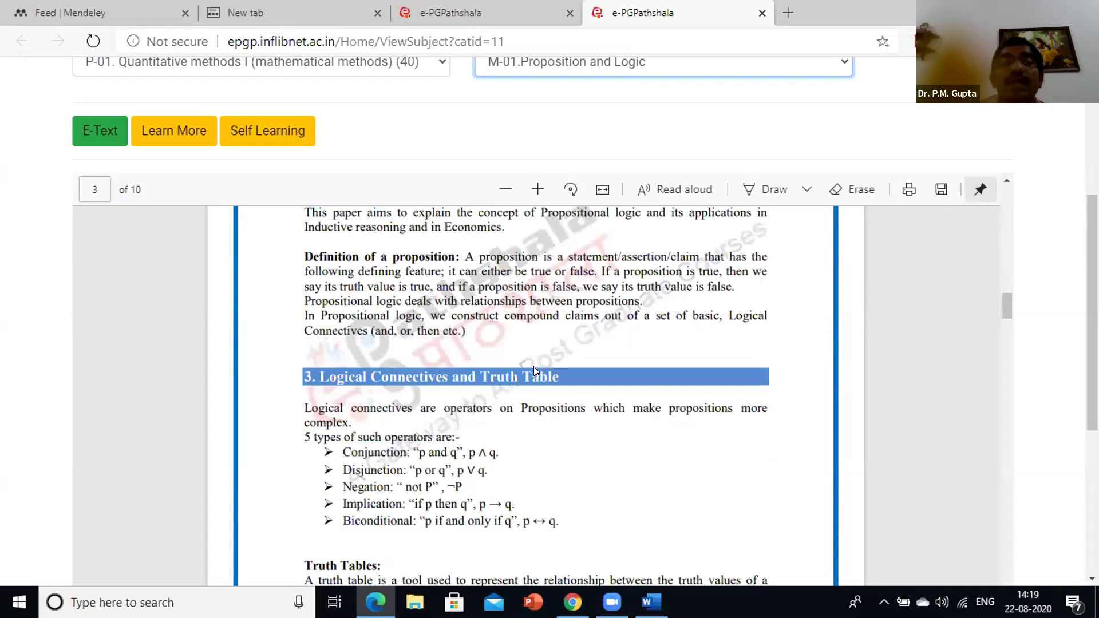
pyautogui.scroll(-10, 476, 319)
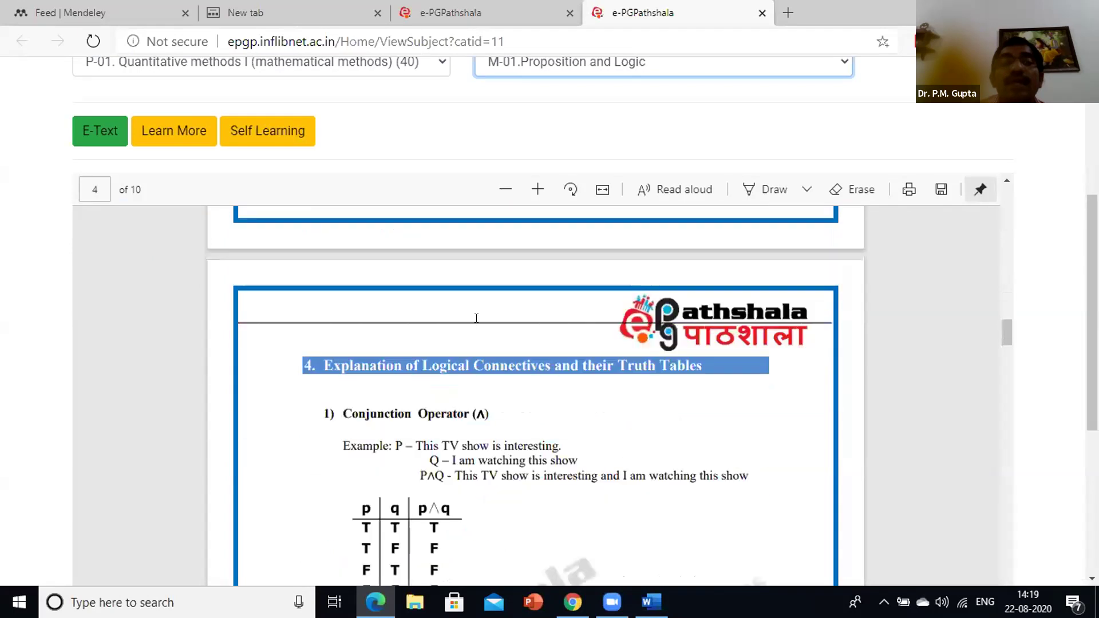
pyautogui.scroll(5, 477, 319)
pyautogui.click(267, 131)
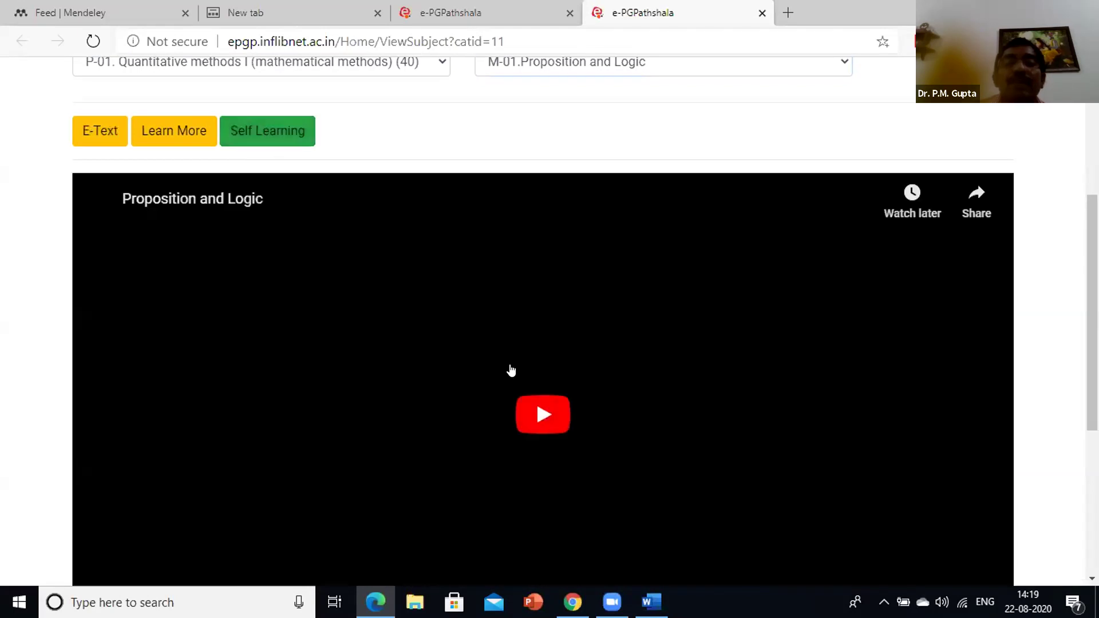
# Play the Proposition and Logic lecture, unmute it and jump ahead to 0:49
pyautogui.click(548, 415)
pyautogui.scroll(-1, 548, 417)
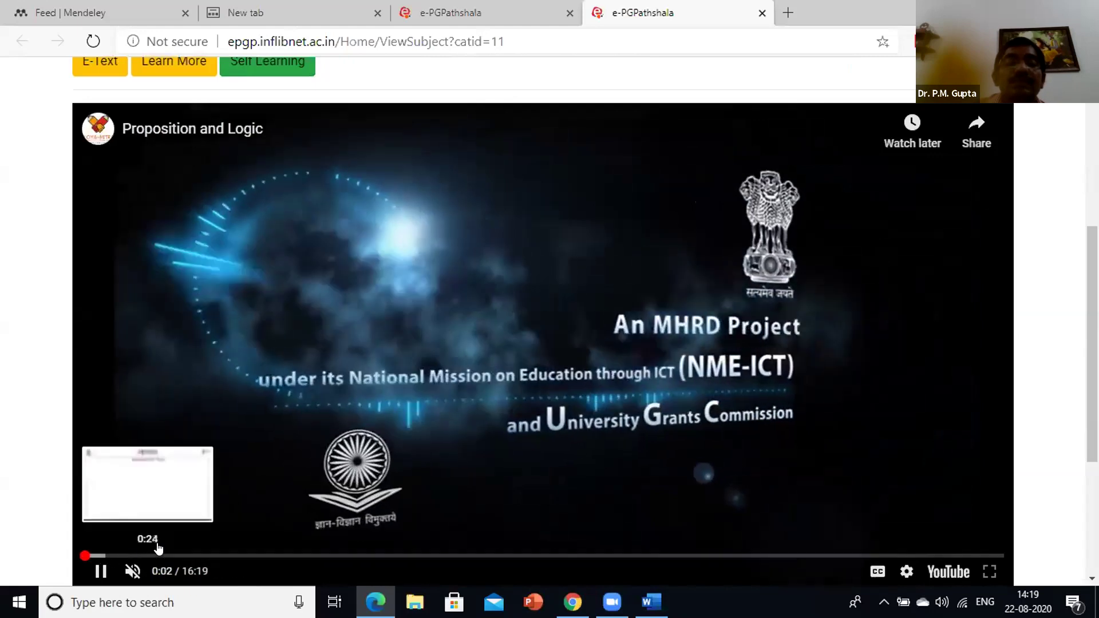
pyautogui.click(106, 555)
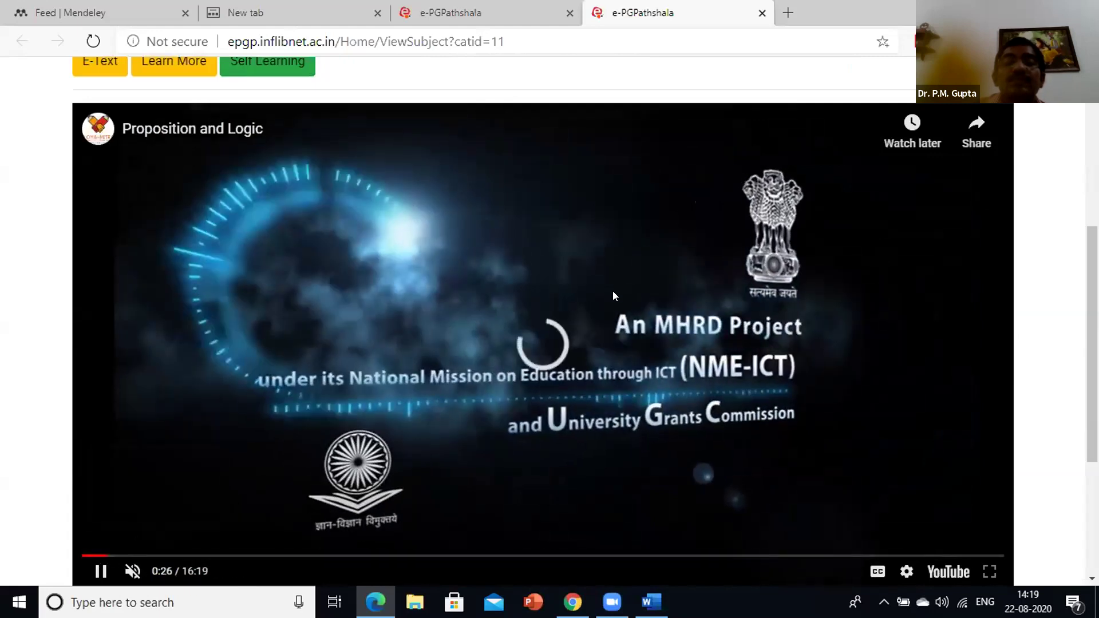
pyautogui.scroll(-2, 613, 292)
pyautogui.scroll(2, 614, 296)
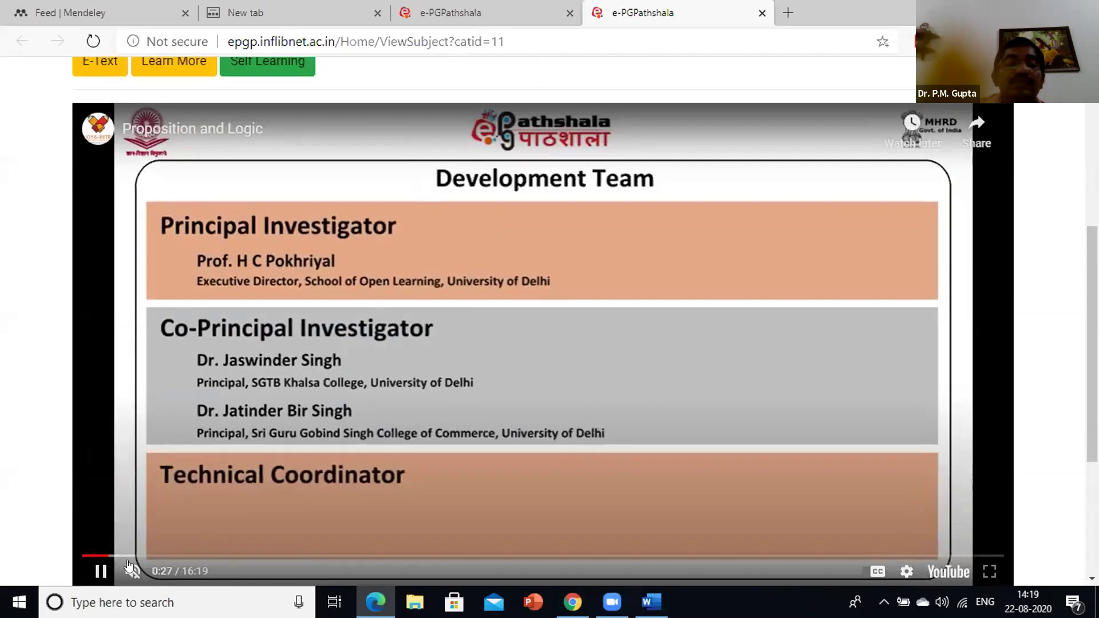
pyautogui.click(132, 572)
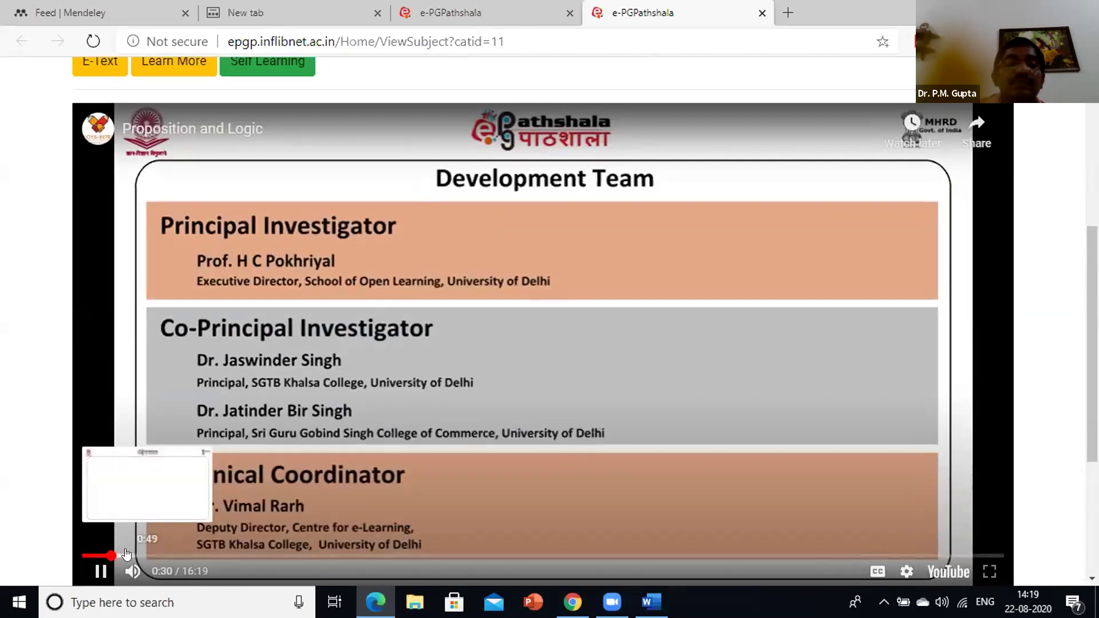
pyautogui.click(128, 556)
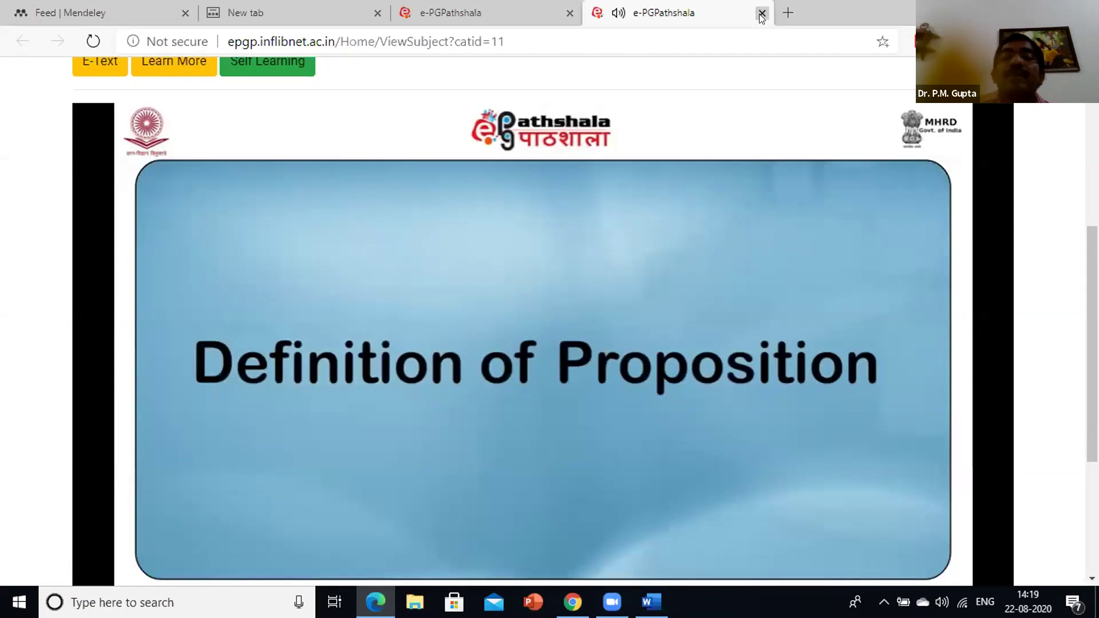
# Close both e-PG Pathshala tabs and the leftover empty tab
pyautogui.hotkey('ctrl', 'w')
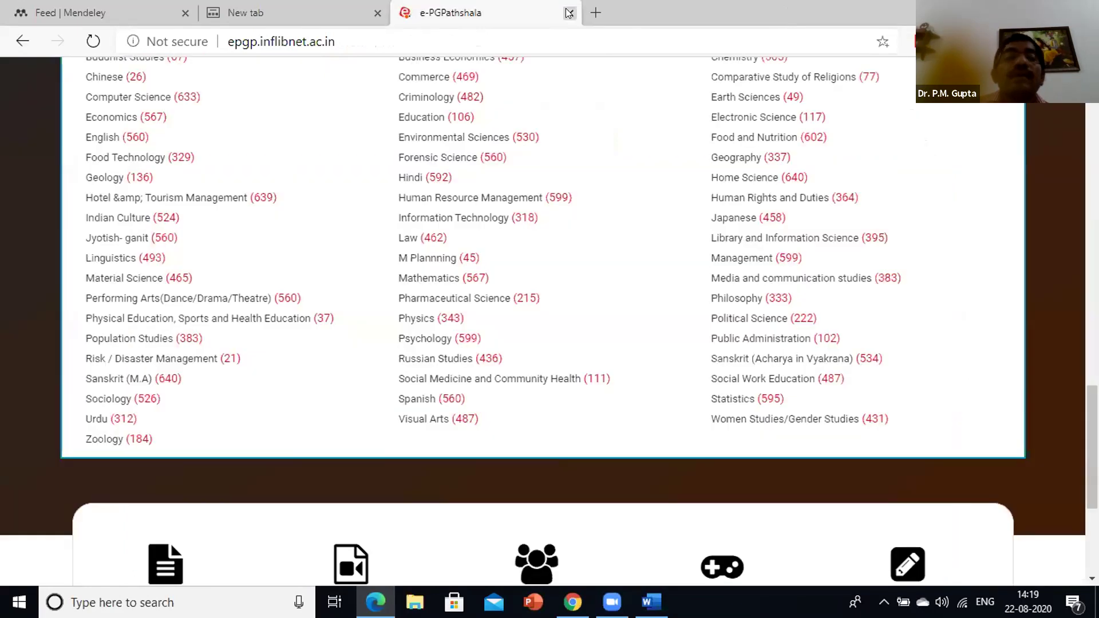
pyautogui.hotkey('ctrl', 'w')
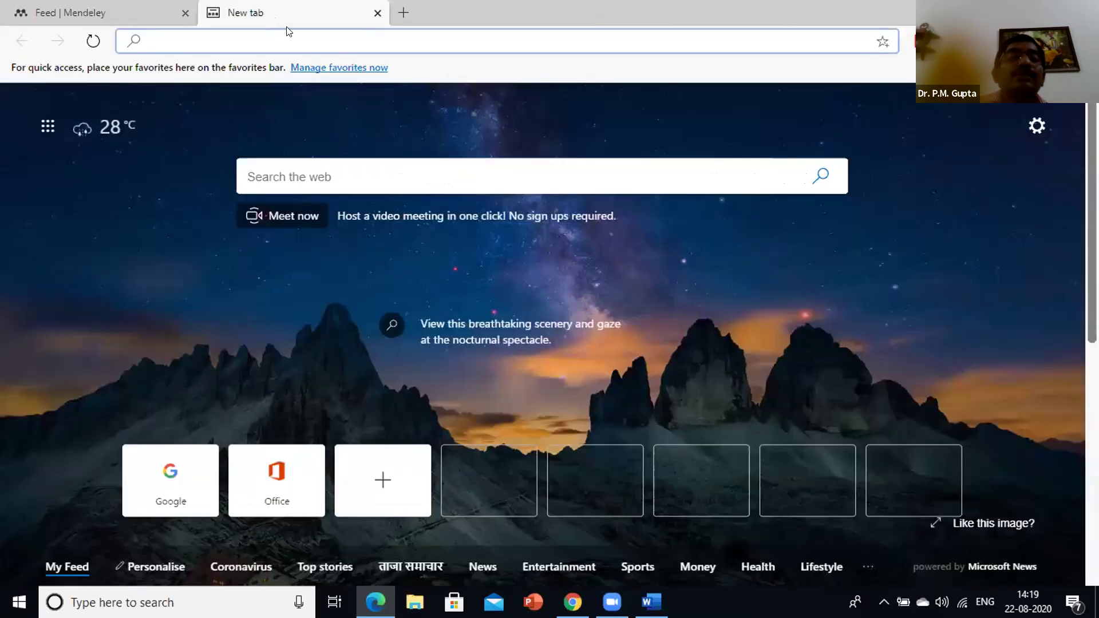
pyautogui.click(263, 153)
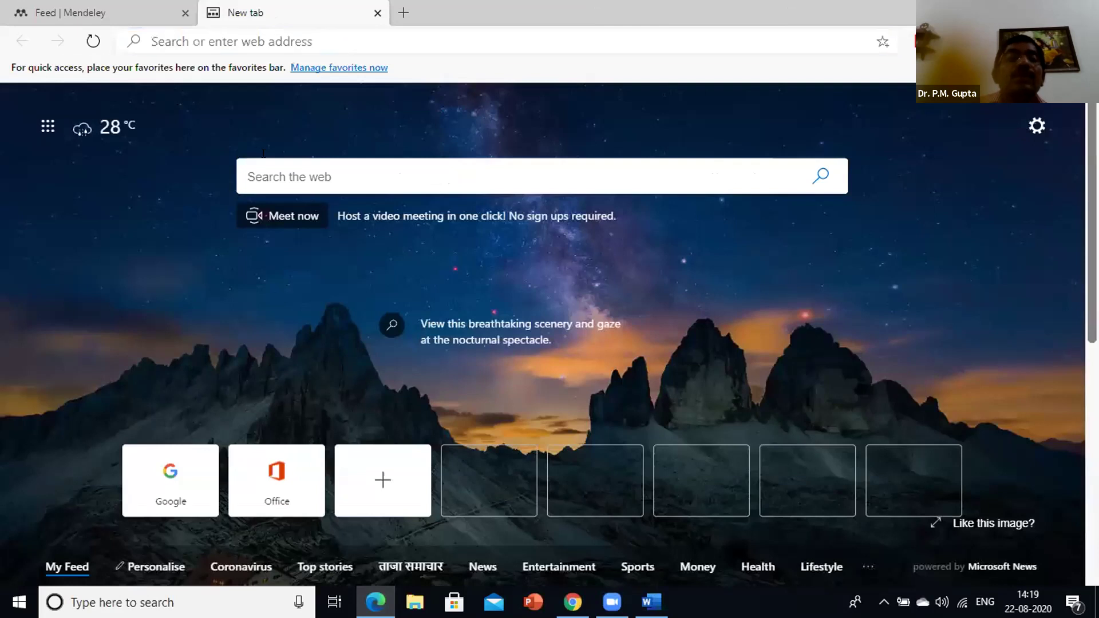
pyautogui.click(377, 13)
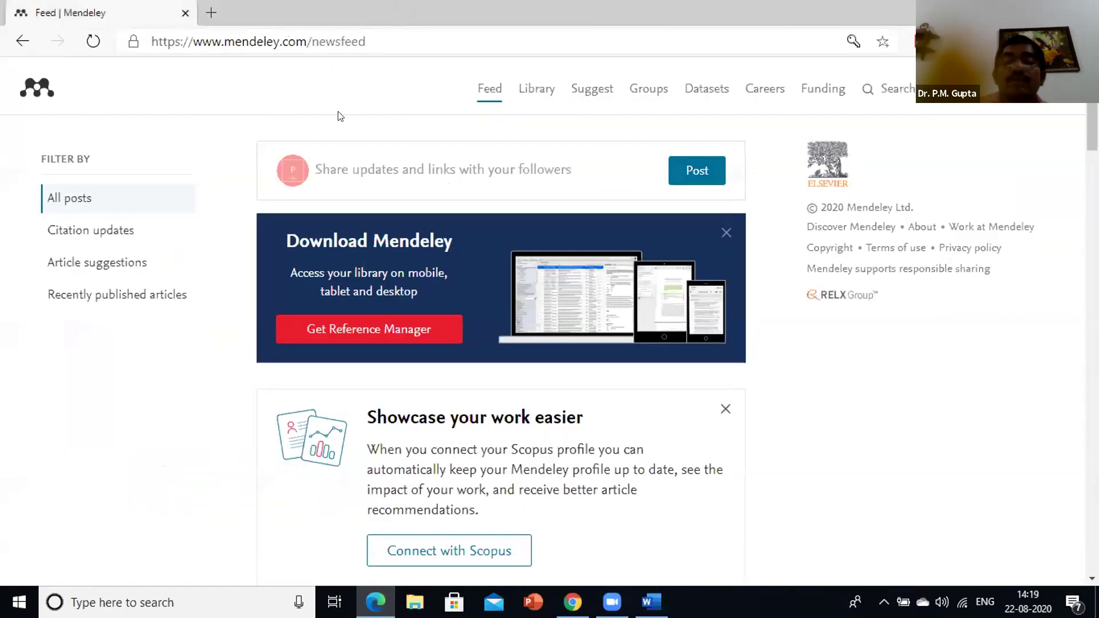
# Search Google for 'indiabix' from a fresh tab
pyautogui.click(211, 12)
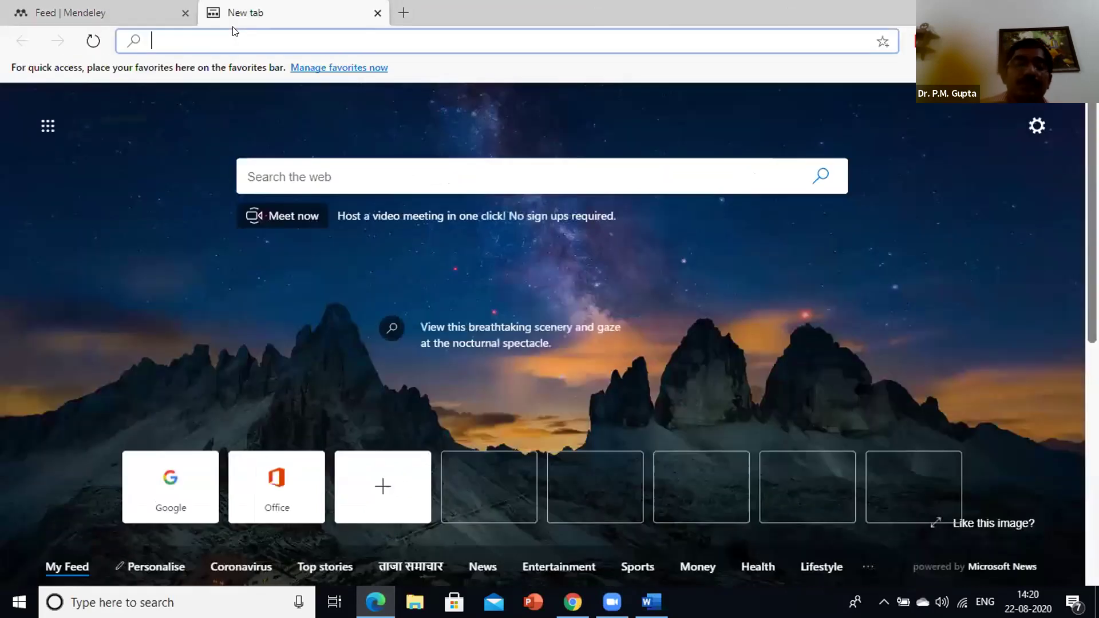
pyautogui.write('g')
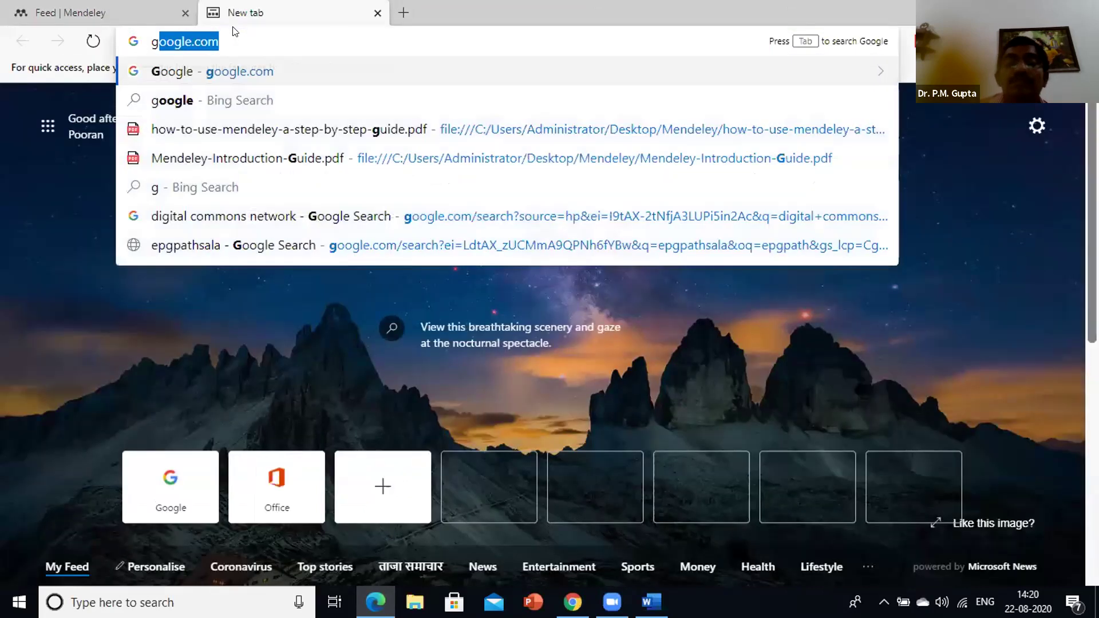
pyautogui.press('Return')
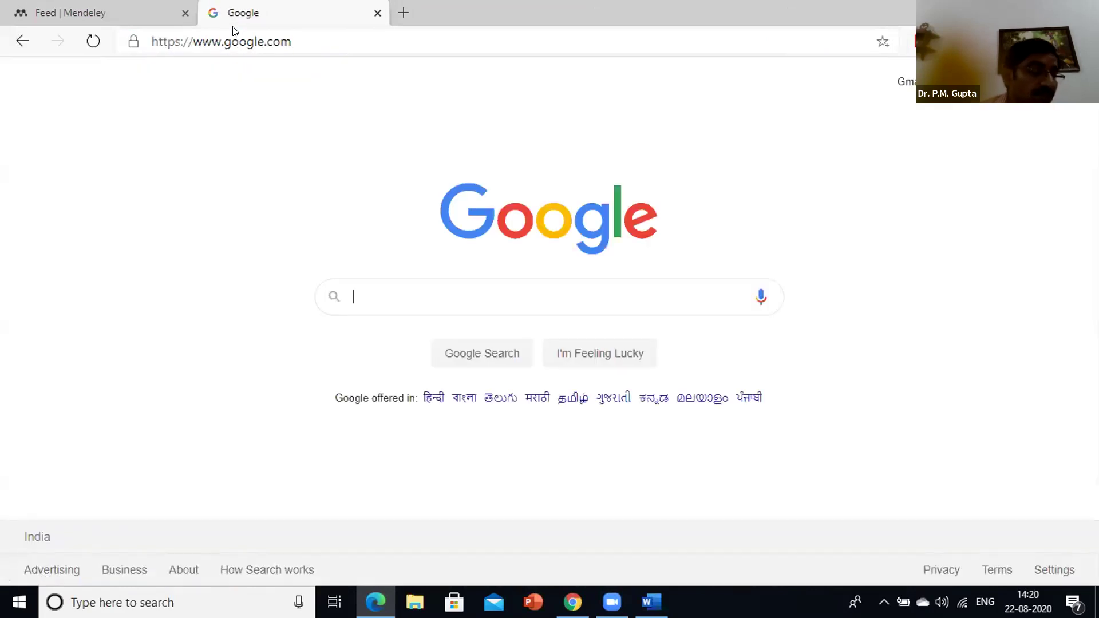
pyautogui.click(384, 282)
pyautogui.write('india')
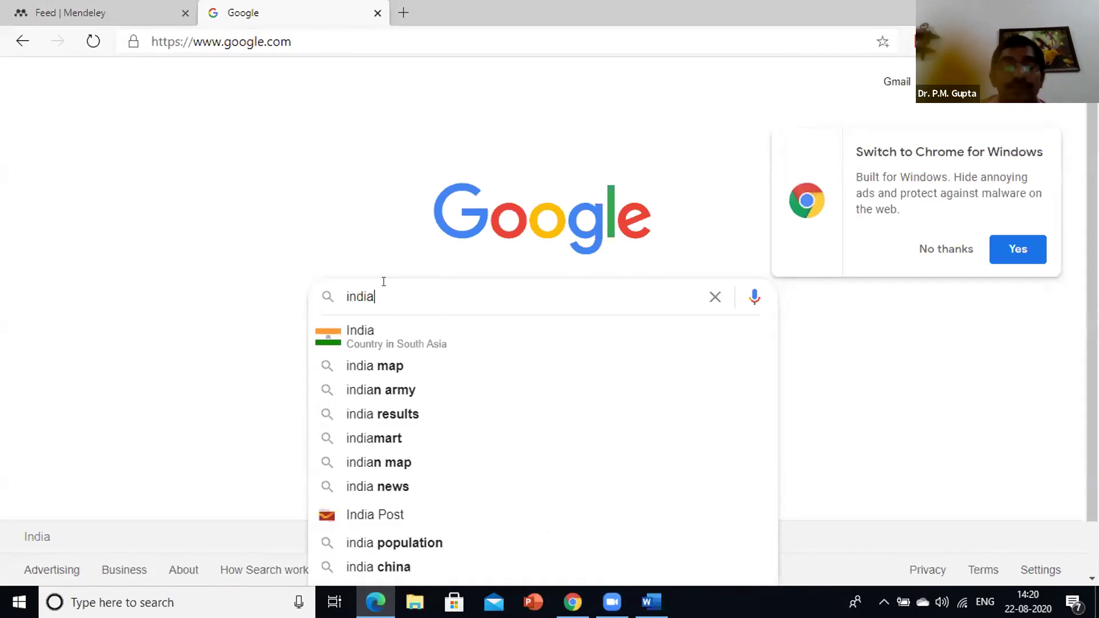
pyautogui.write('bix')
pyautogui.press('Return')
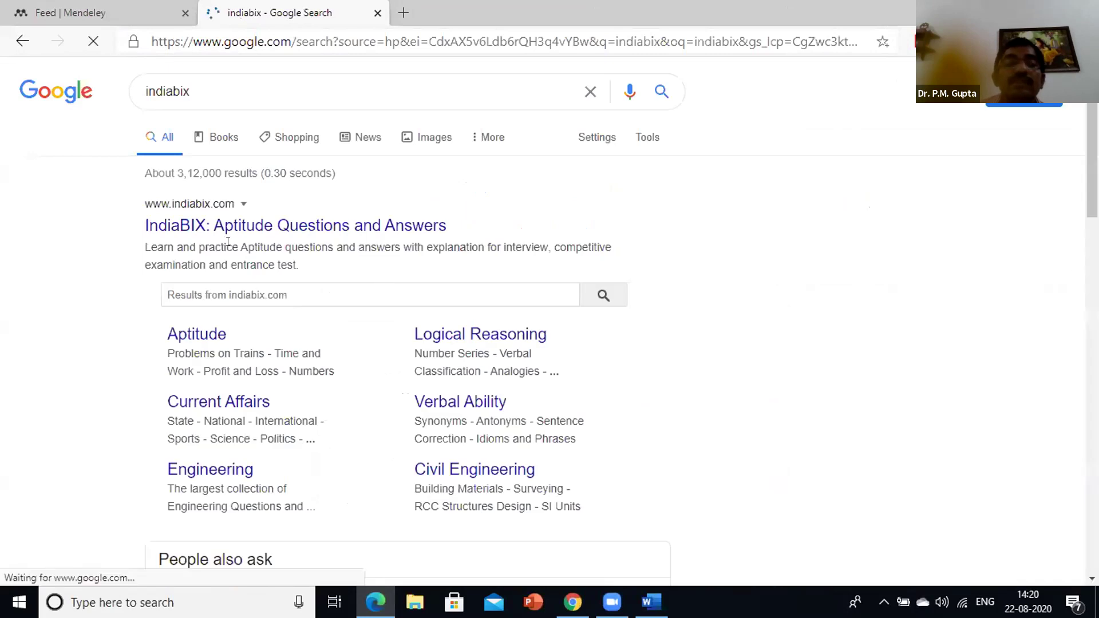
# Open IndiaBIX from the results and go to General Aptitude's Arithmetic Aptitude topics
pyautogui.click(275, 225)
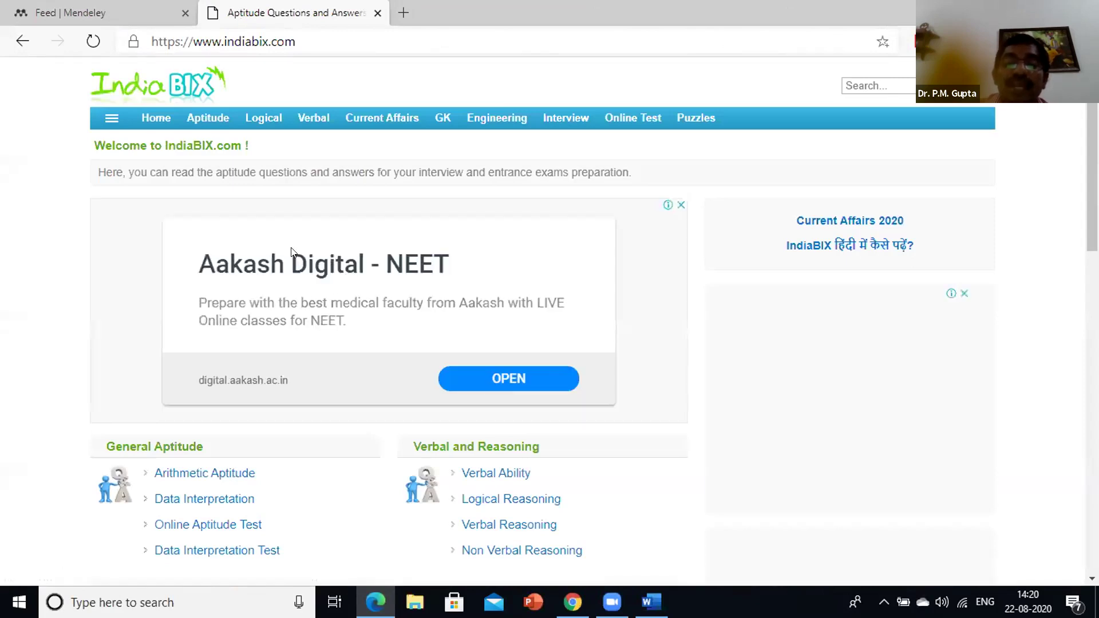
pyautogui.scroll(-1, 309, 251)
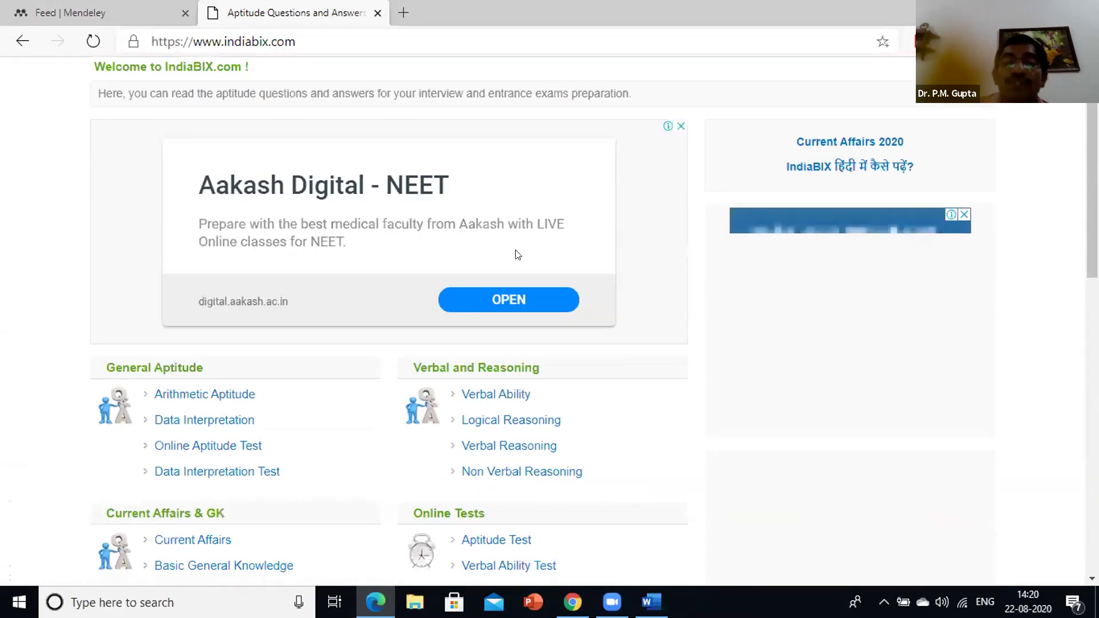
pyautogui.scroll(-1, 498, 268)
pyautogui.scroll(-1, 287, 286)
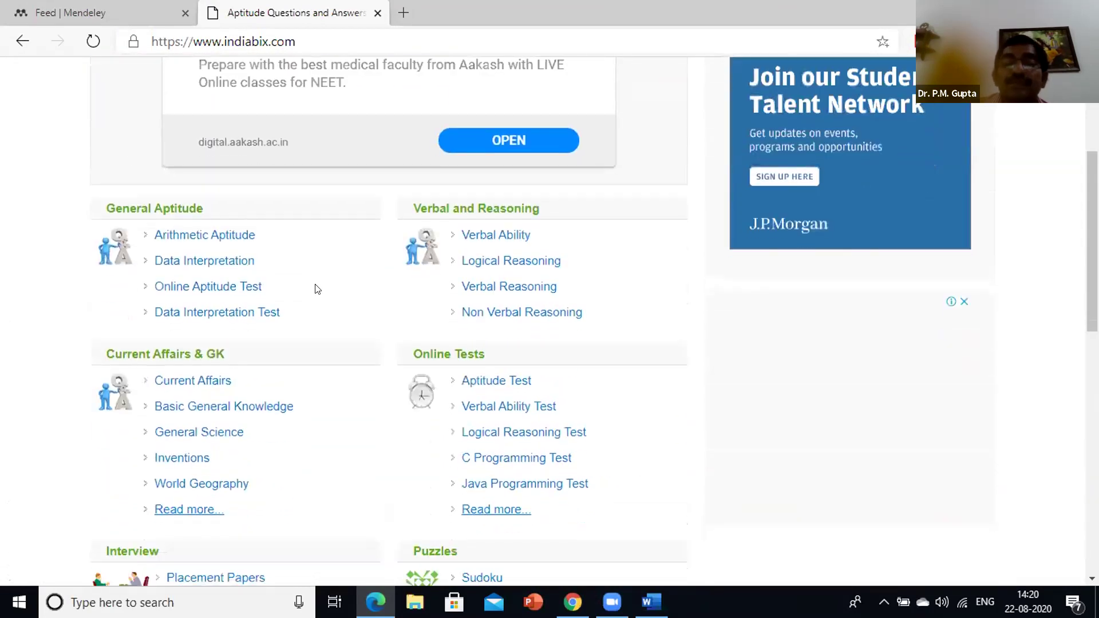
pyautogui.scroll(-1, 276, 238)
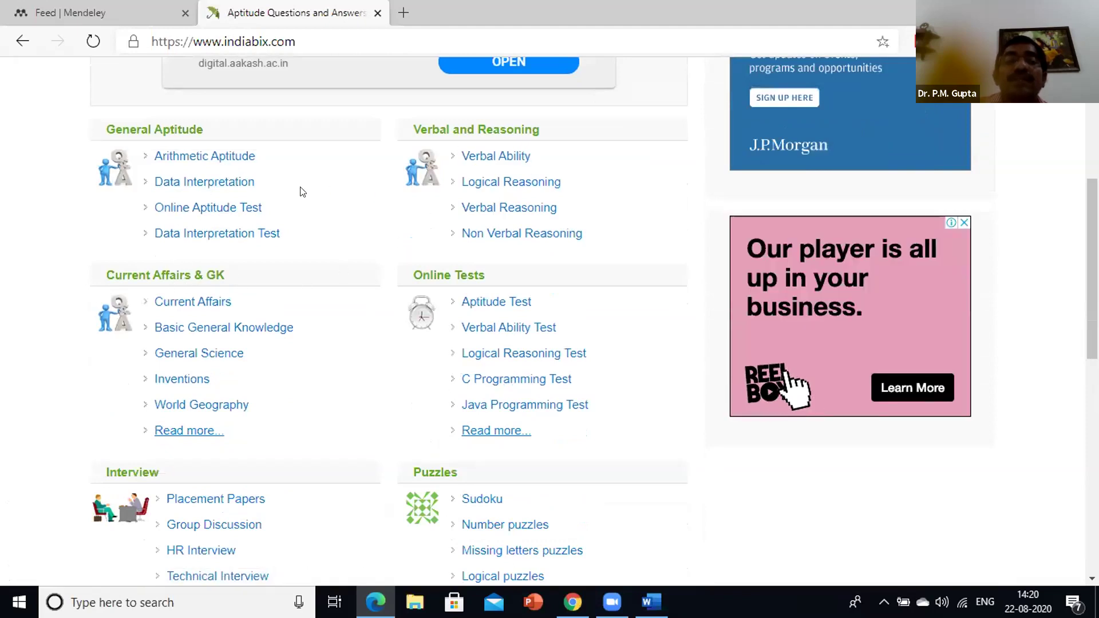
pyautogui.click(219, 162)
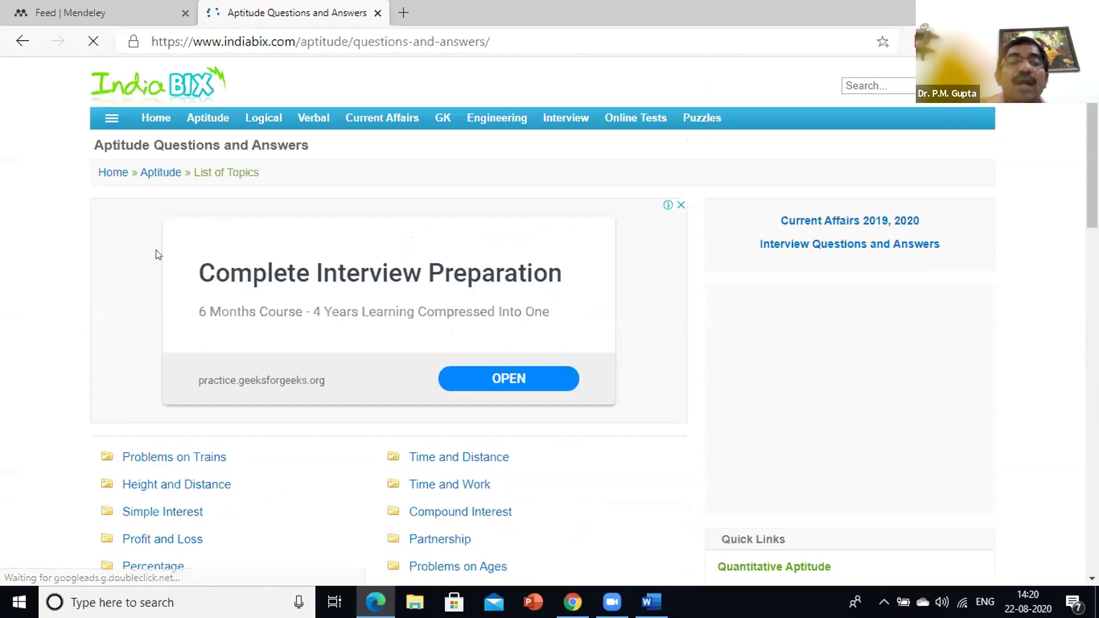
pyautogui.scroll(-4, 201, 253)
# Open Height and Distance and view question 1's lighthouse answer, Option C, with explanation
pyautogui.click(200, 252)
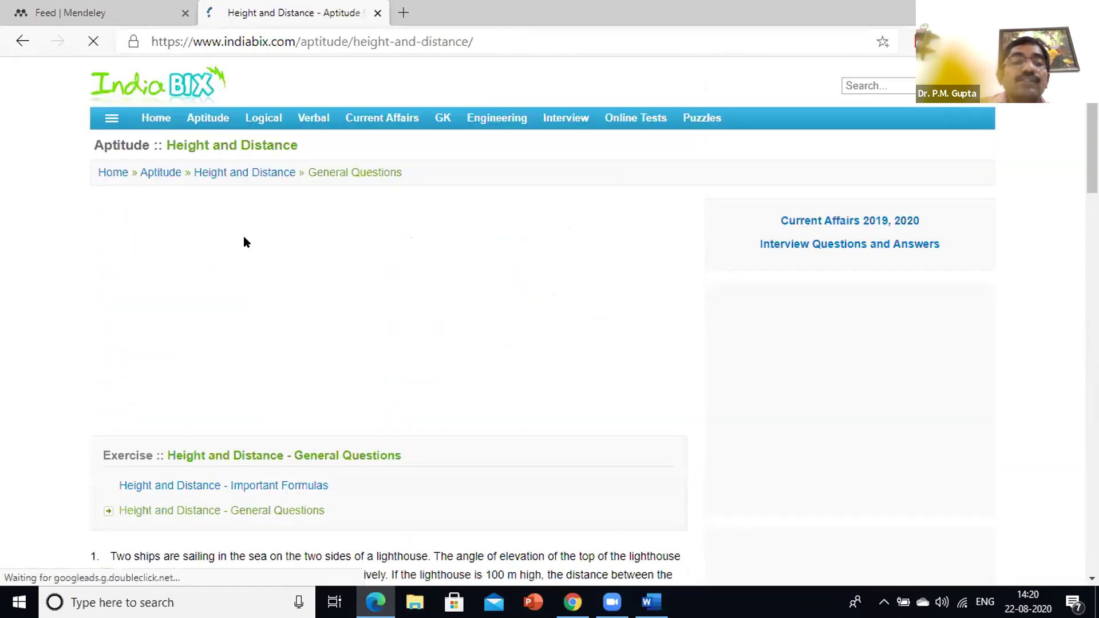
pyautogui.scroll(-4, 153, 201)
pyautogui.scroll(-1, 369, 200)
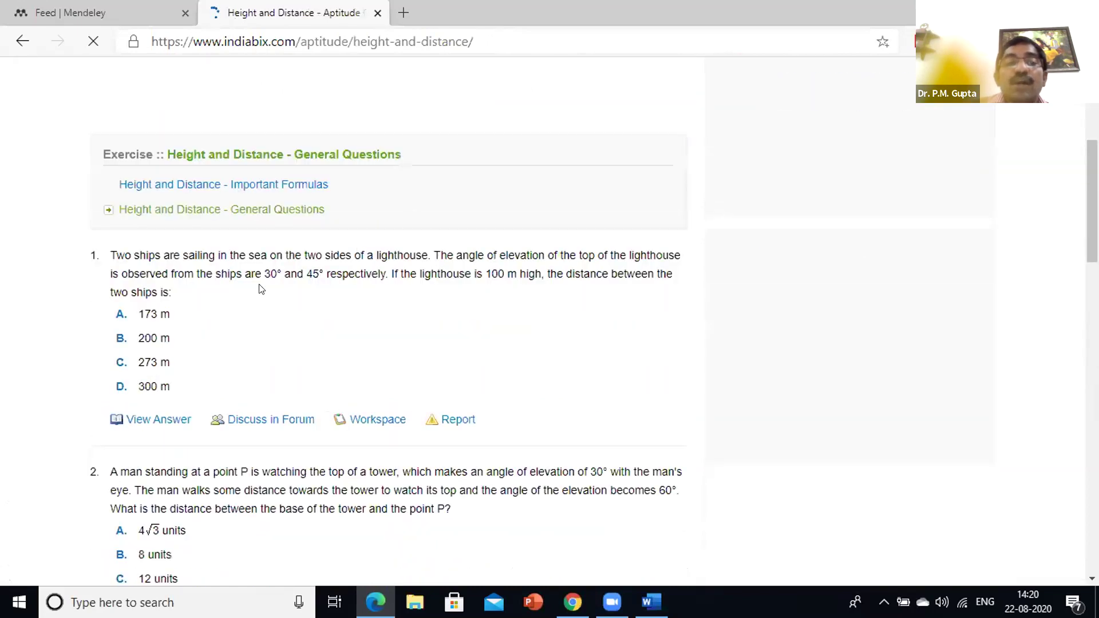
pyautogui.scroll(-2, 163, 325)
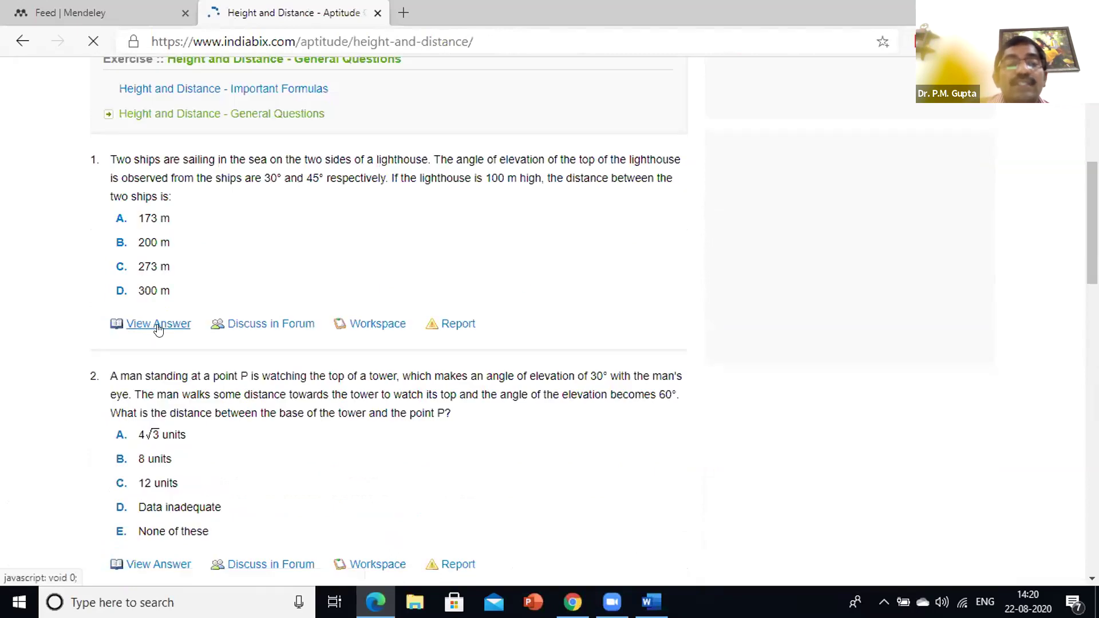
pyautogui.click(158, 326)
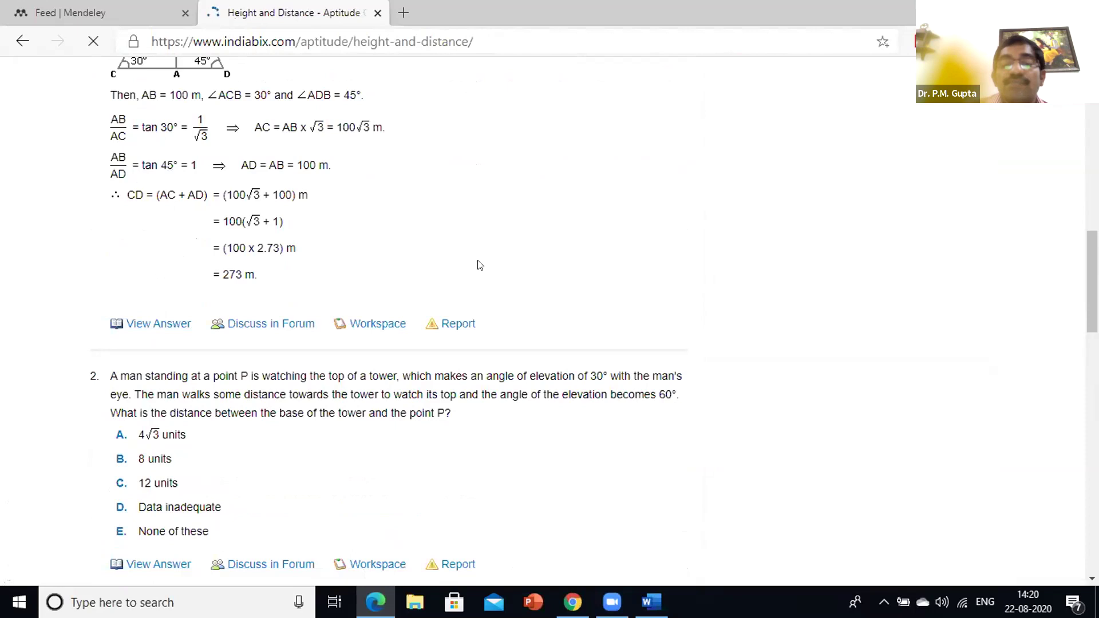
pyautogui.scroll(1, 331, 240)
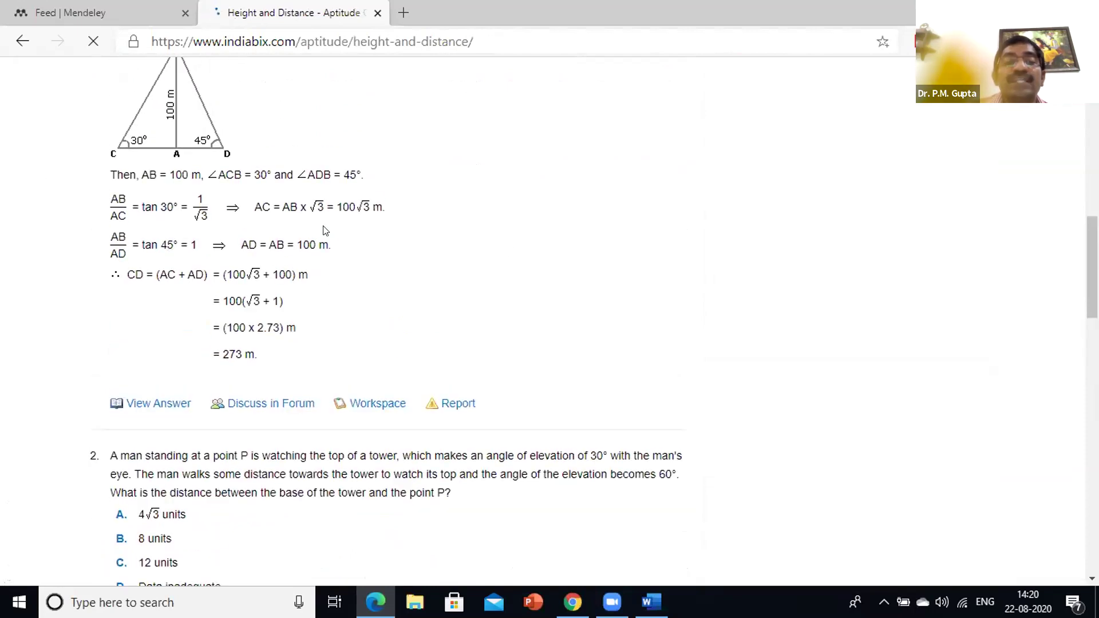
pyautogui.scroll(3, 311, 233)
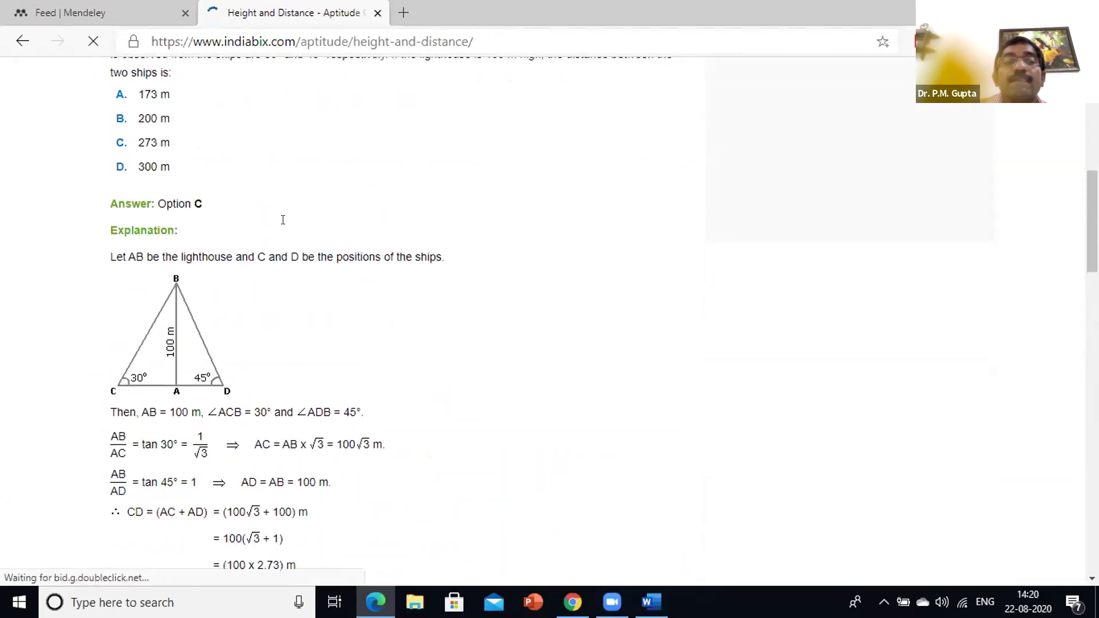
pyautogui.scroll(2, 284, 229)
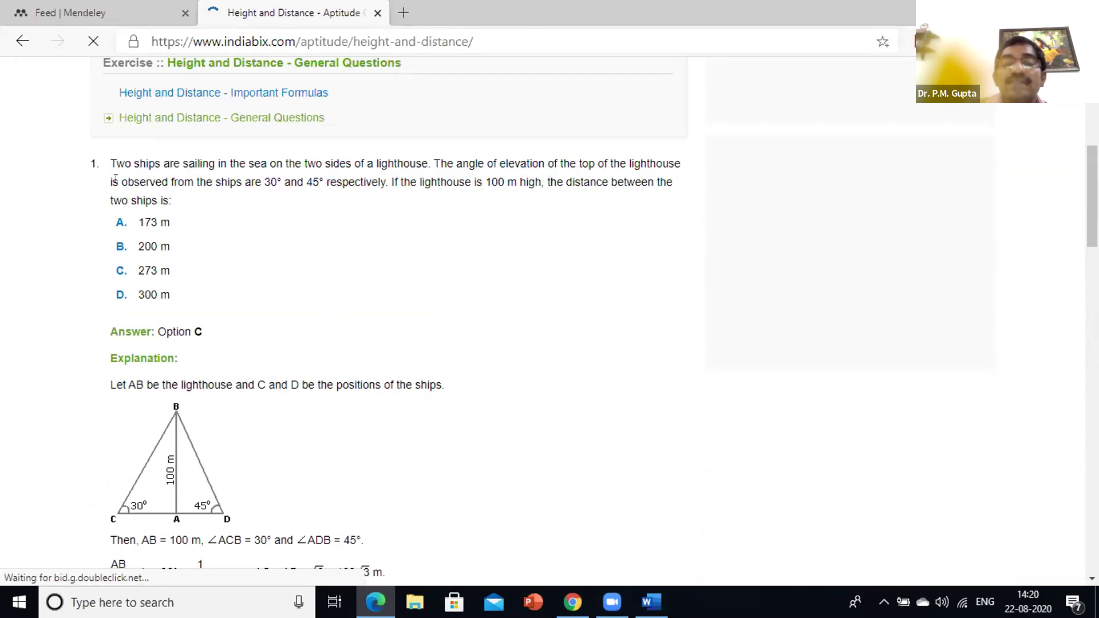
pyautogui.scroll(-3, 313, 366)
pyautogui.scroll(-2, 336, 328)
pyautogui.scroll(3, 292, 298)
pyautogui.scroll(3, 274, 332)
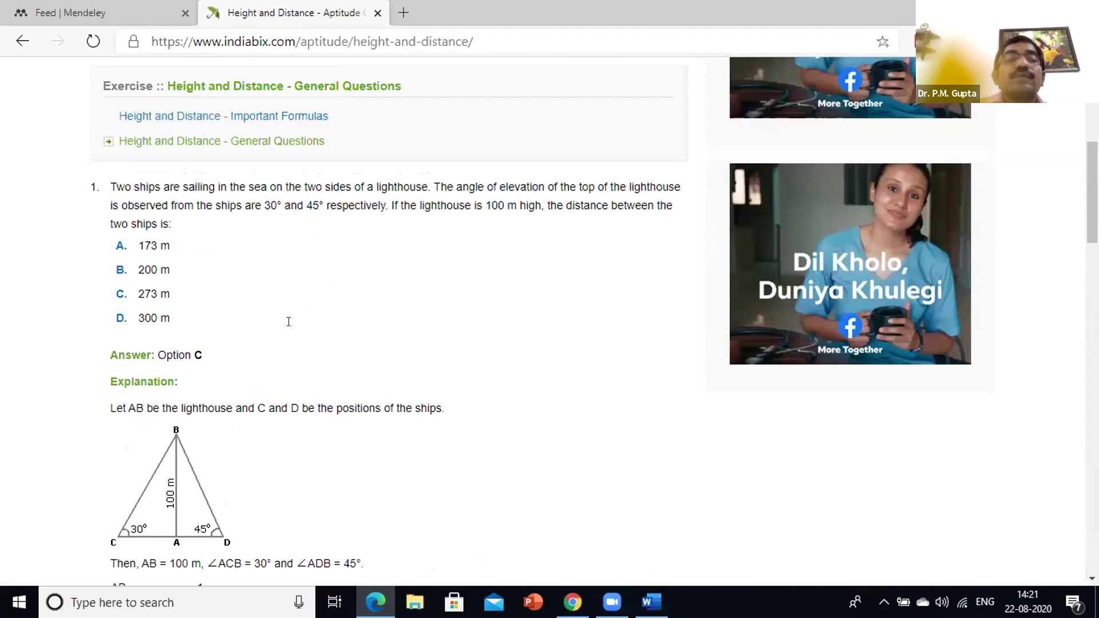
pyautogui.scroll(1, 209, 55)
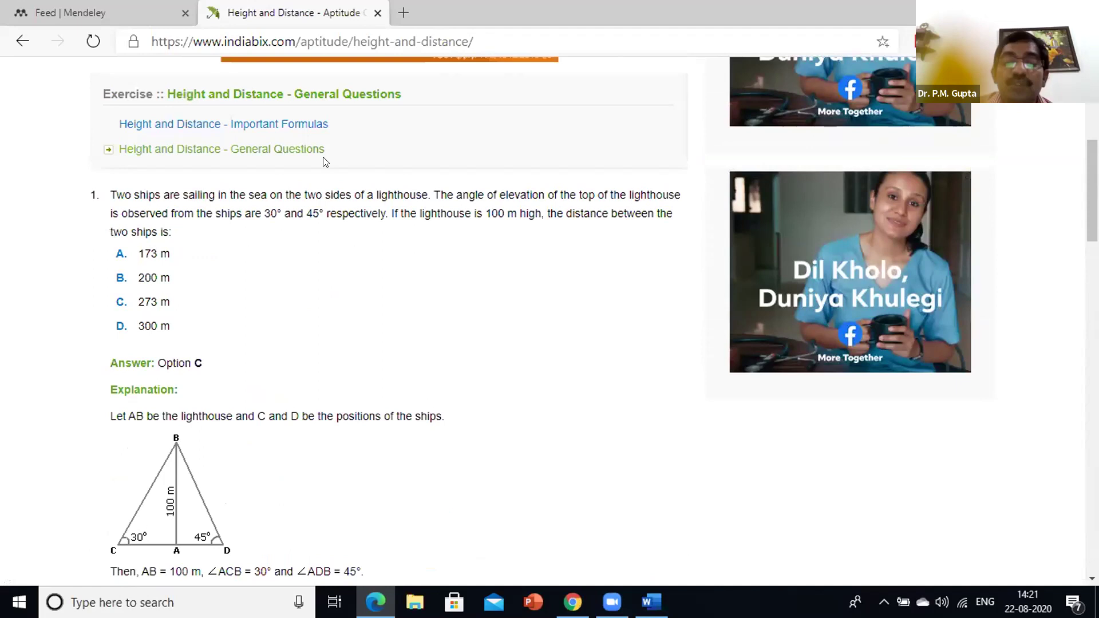
pyautogui.scroll(4, 324, 160)
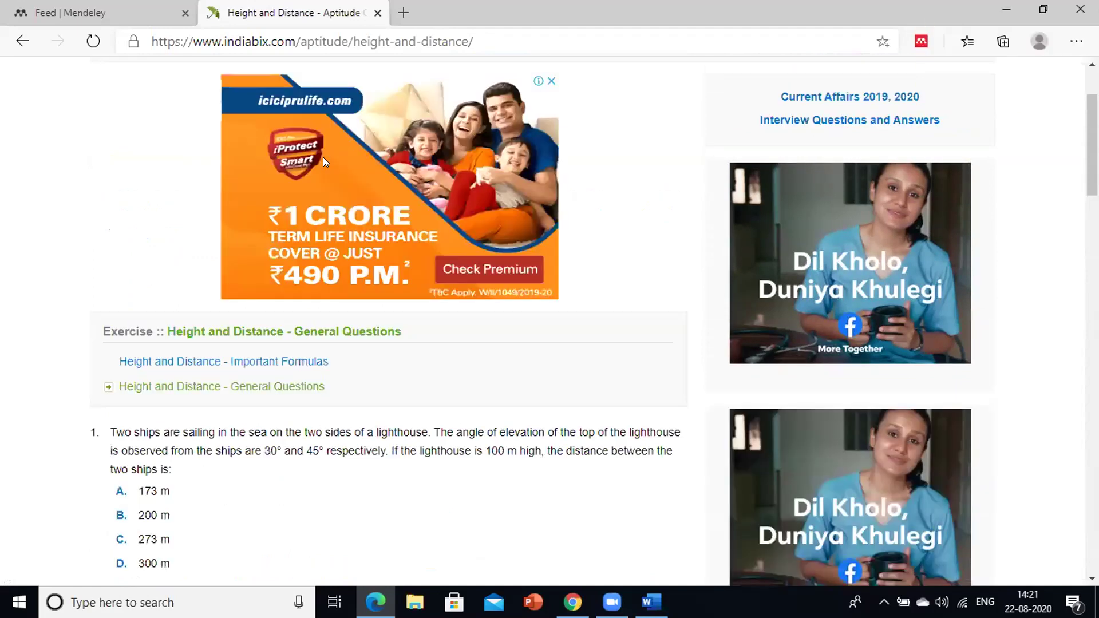
pyautogui.hotkey('alt', 'Left')
pyautogui.write('g')
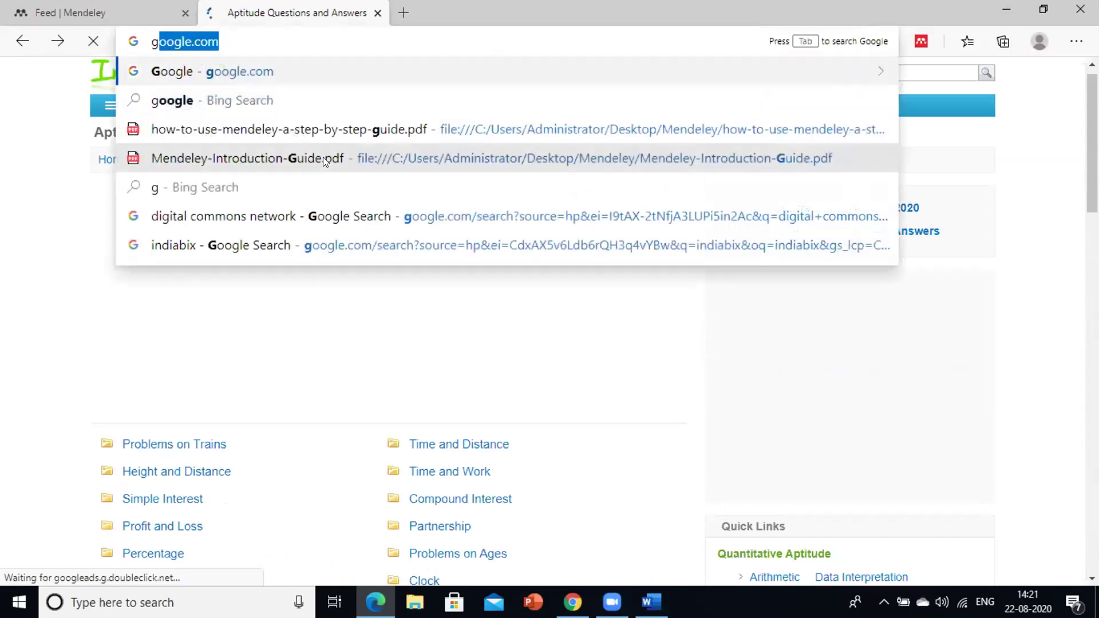
pyautogui.press('Return')
pyautogui.write('ndl')
pyautogui.press('Return')
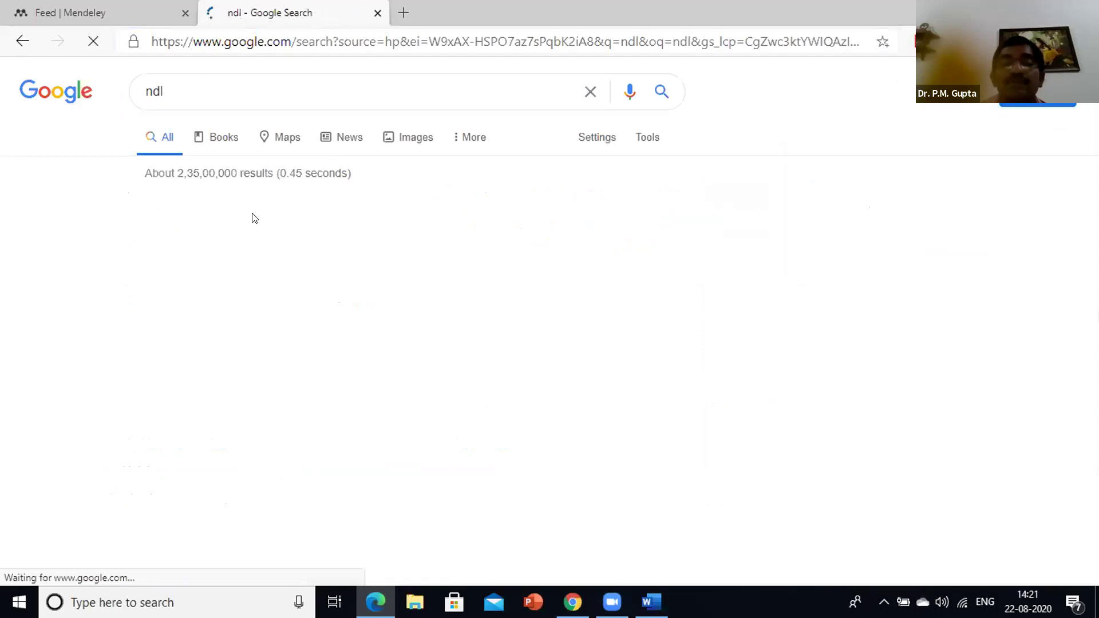
pyautogui.click(320, 224)
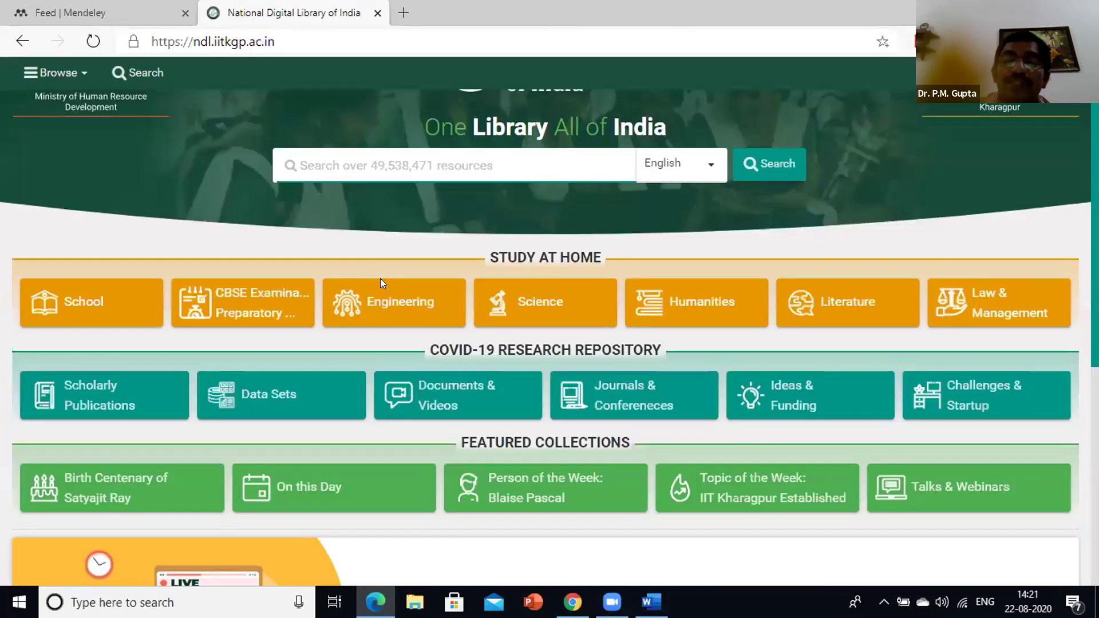
pyautogui.scroll(-5, 400, 285)
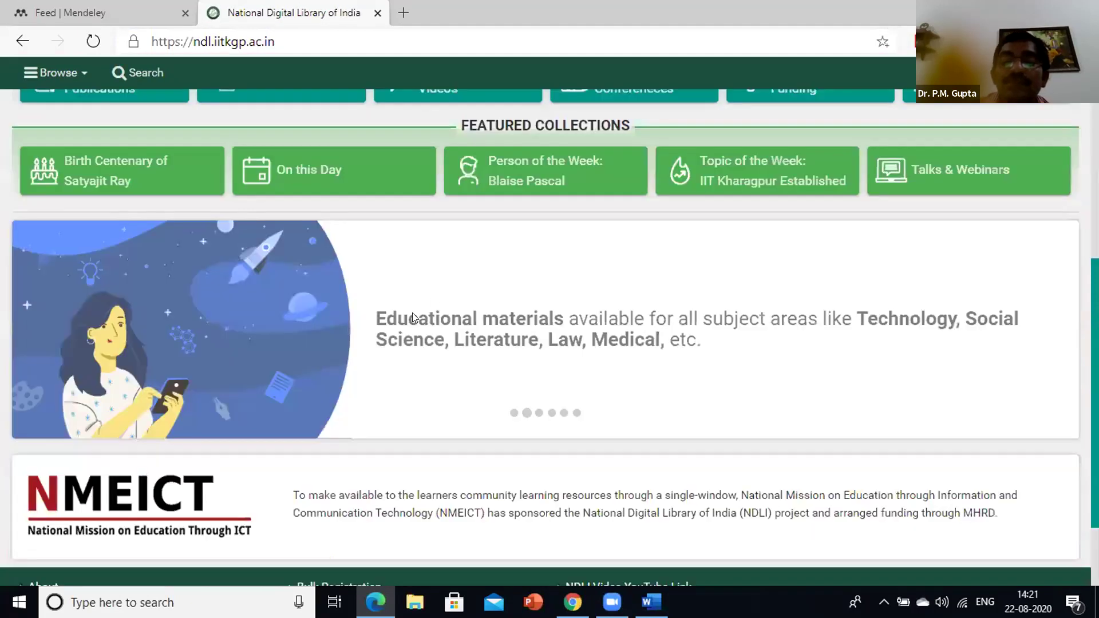
pyautogui.scroll(-2, 444, 290)
pyautogui.scroll(1, 467, 298)
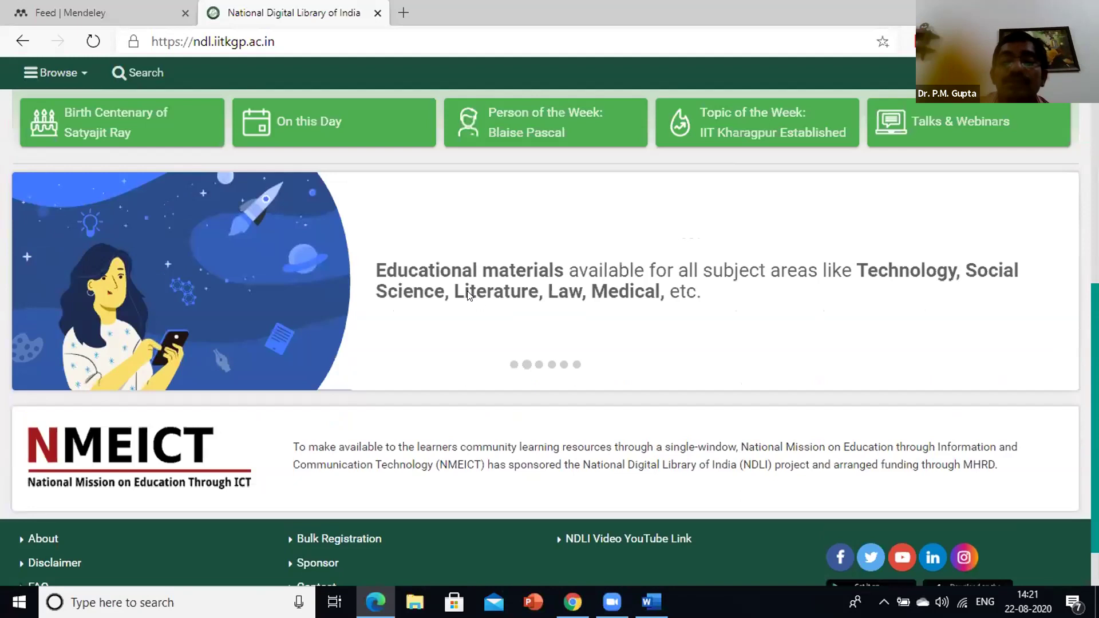
pyautogui.scroll(8, 475, 291)
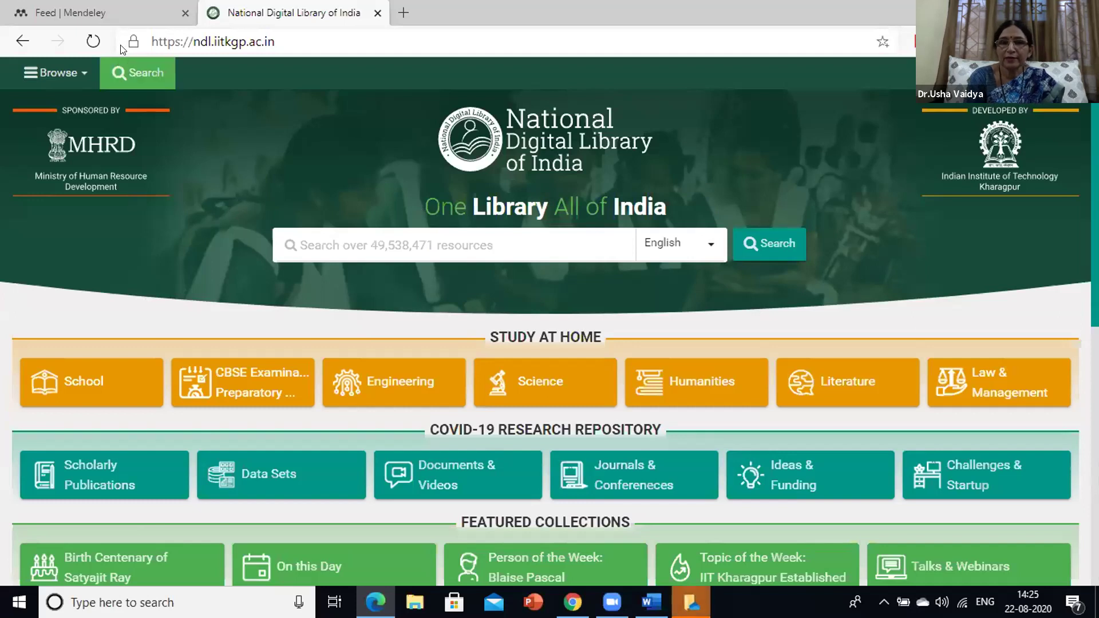
# Switch to the Feed | Mendeley tab
pyautogui.click(125, 19)
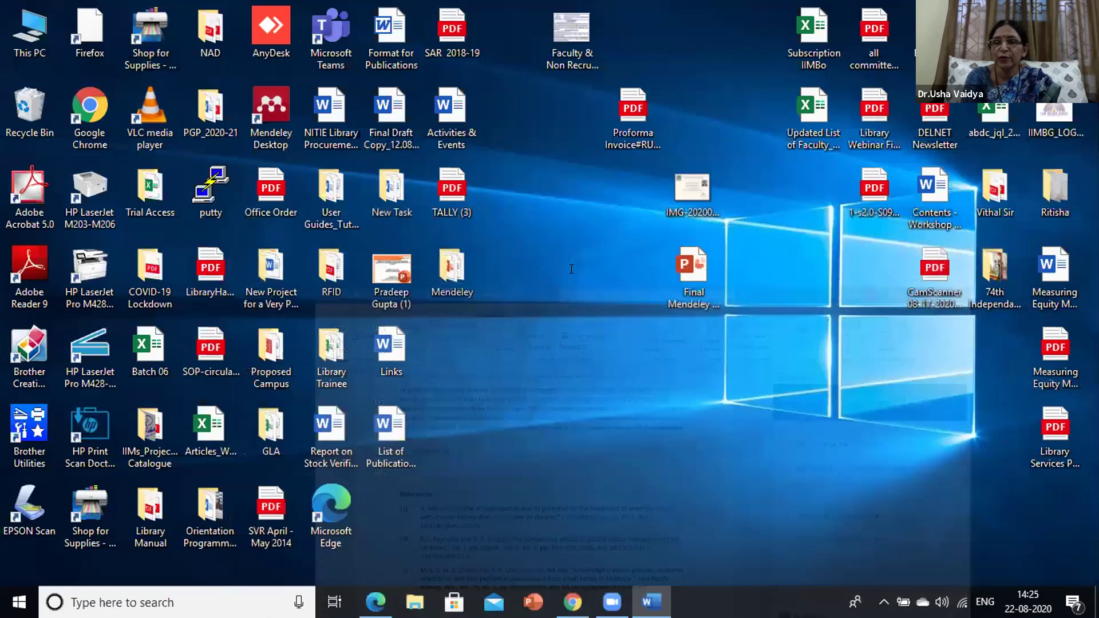
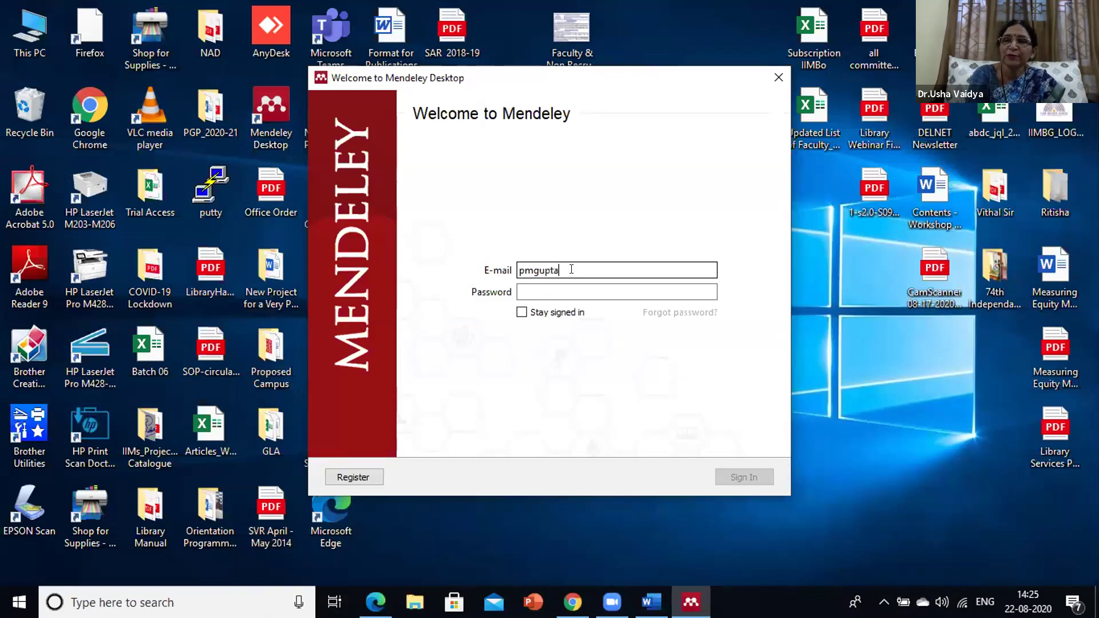
# Enter the institutional e-mail and account password and submit the sign-in
pyautogui.press('BackSpace')
pyautogui.press('BackSpace')
pyautogui.press('BackSpace')
pyautogui.press('BackSpace')
pyautogui.press('BackSpace')
pyautogui.press('BackSpace')
pyautogui.press('BackSpace')
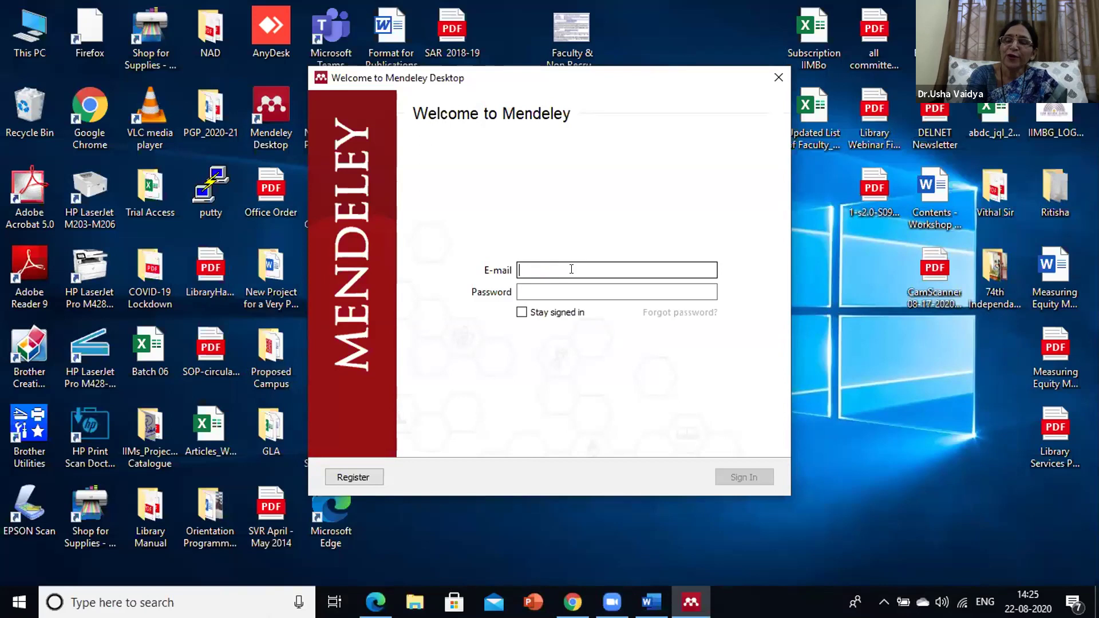
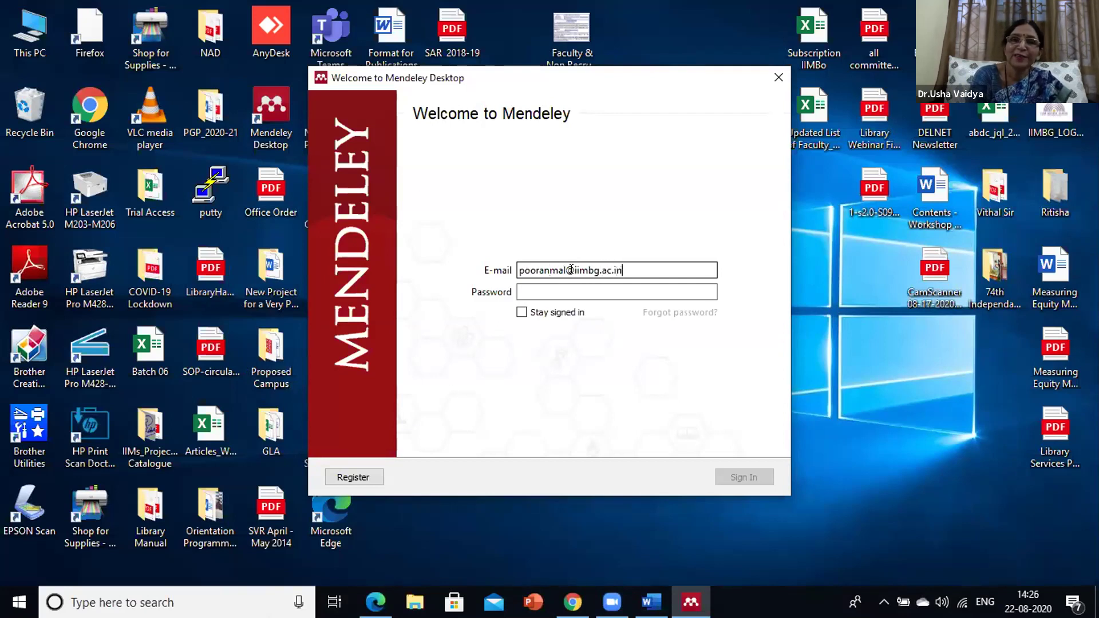
pyautogui.press('Tab')
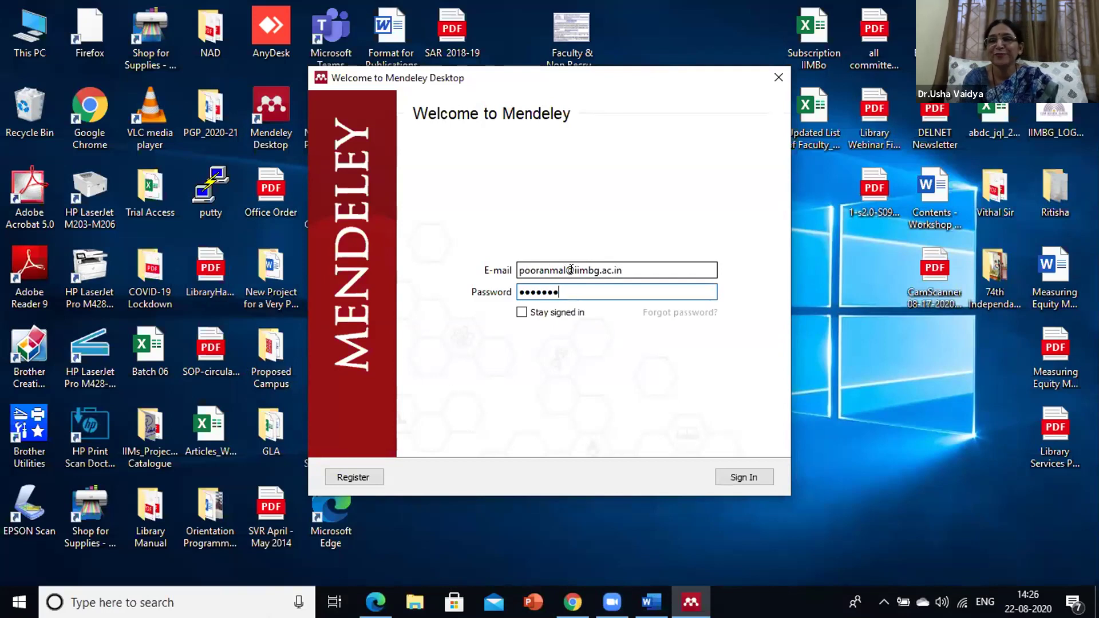
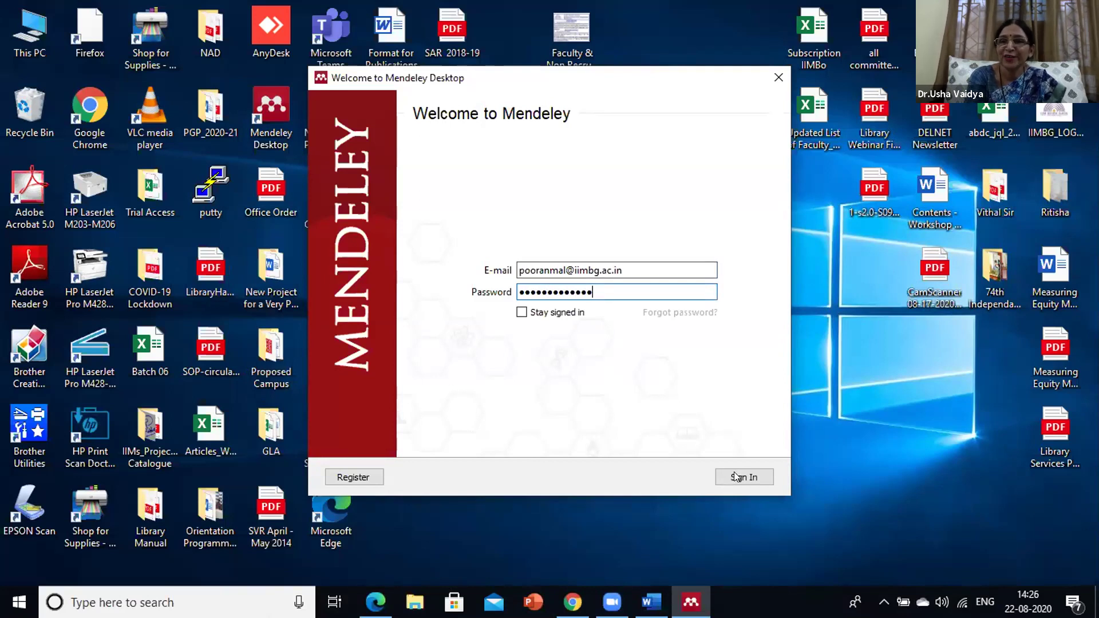
pyautogui.click(734, 472)
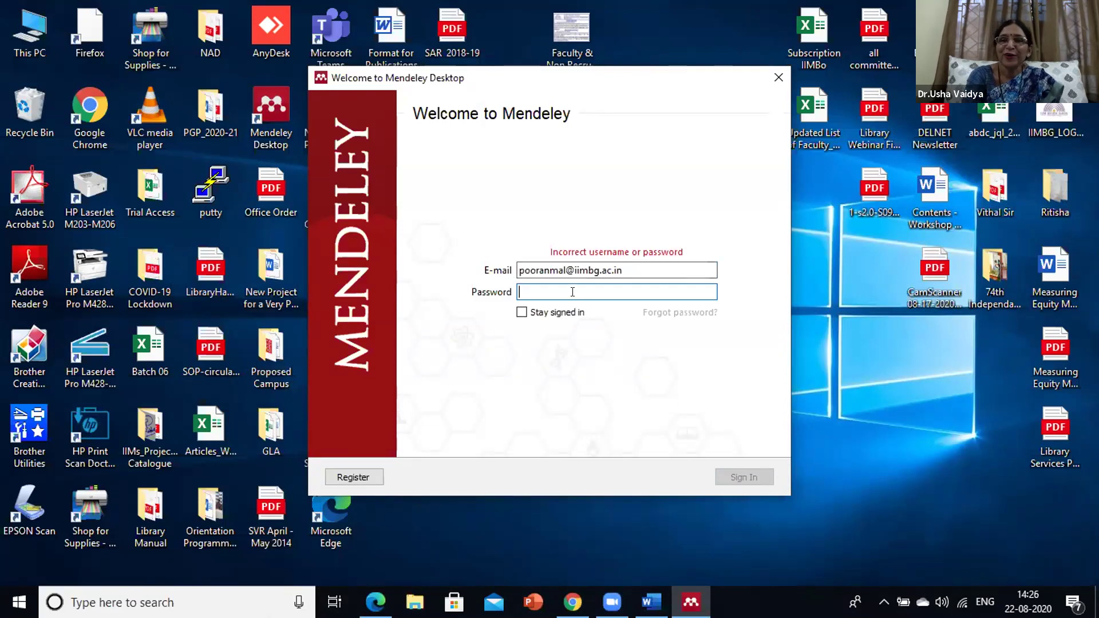
# Correct the e-mail address, retype the password and sign in again
pyautogui.click(566, 269)
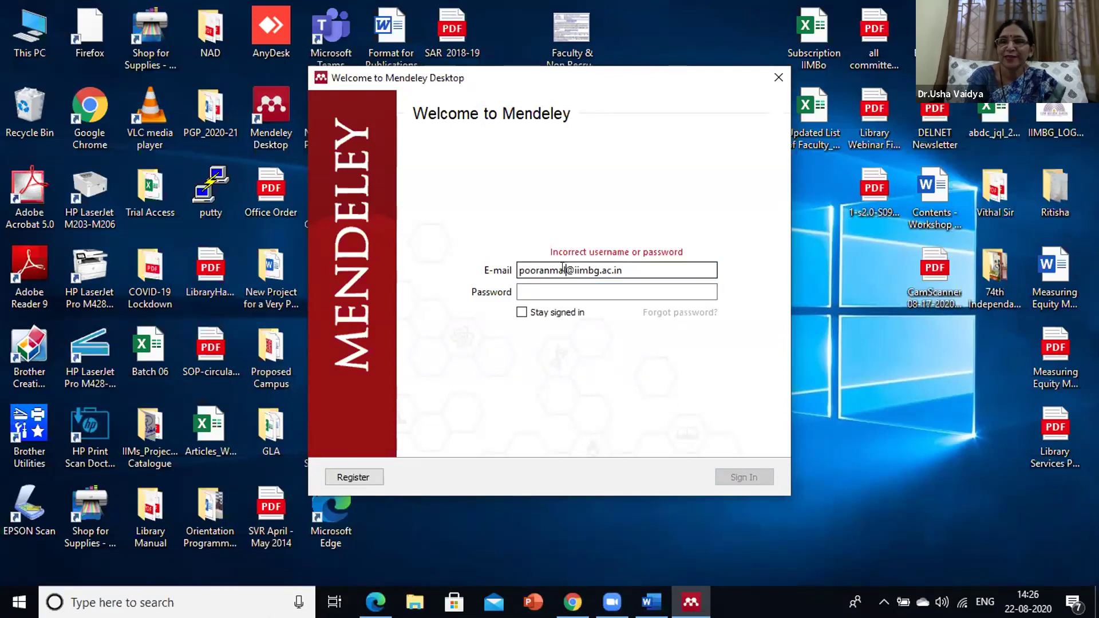
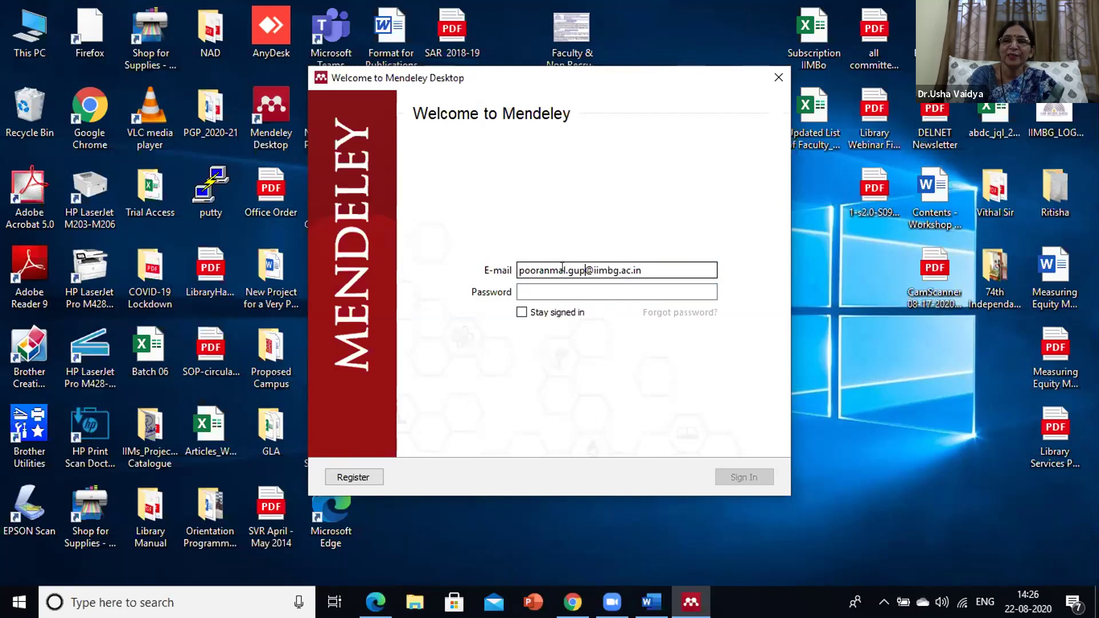
pyautogui.click(572, 292)
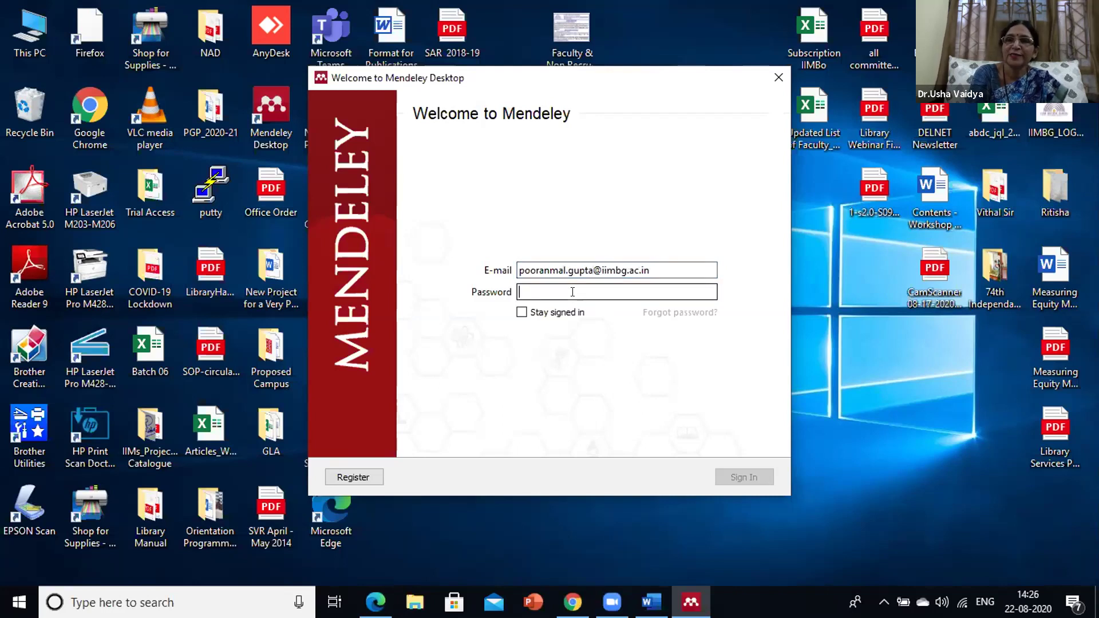
pyautogui.write('*********')
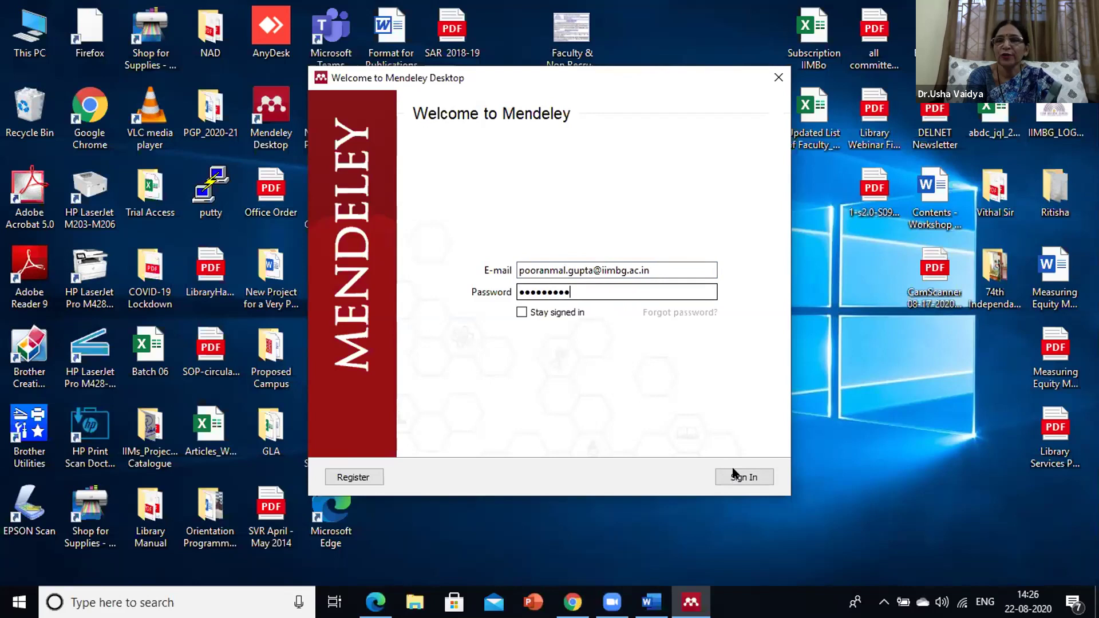
pyautogui.write('****')
pyautogui.press('Return')
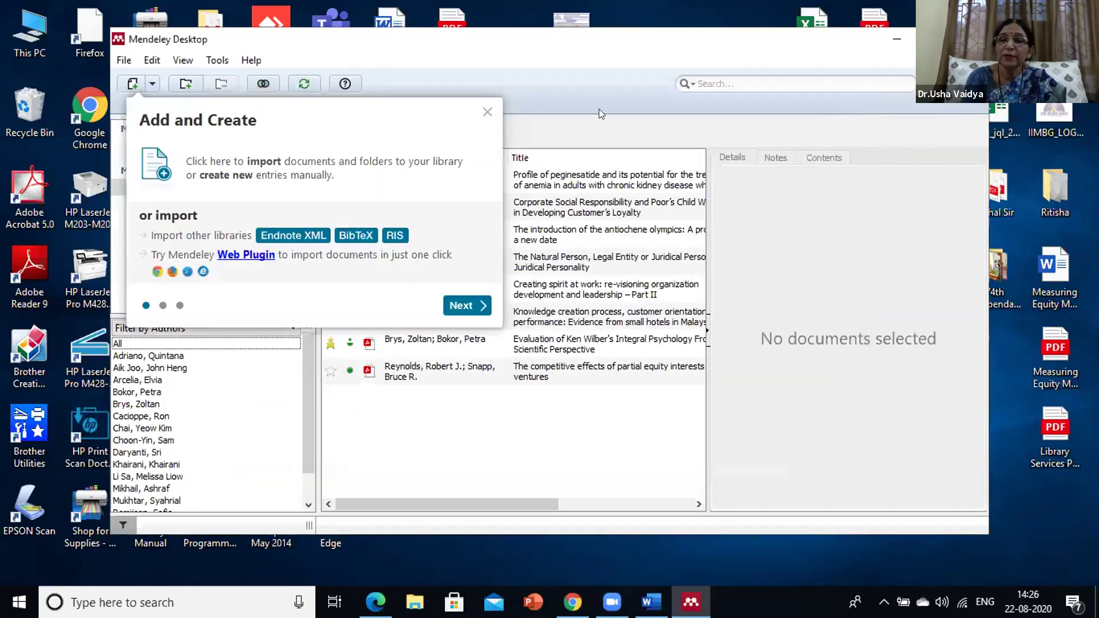
# Move the Mendeley window into place and dismiss the OneDrive screenshot prompt and Add and Create tip
pyautogui.moveTo(576, 32); pyautogui.dragTo(551, 20)
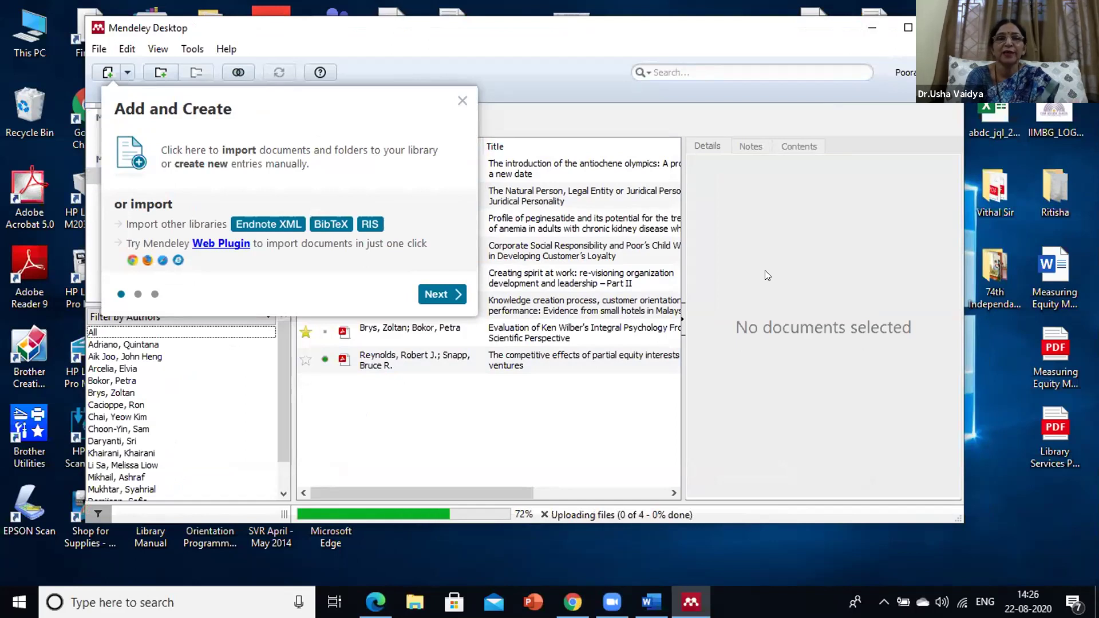
pyautogui.press('Print')
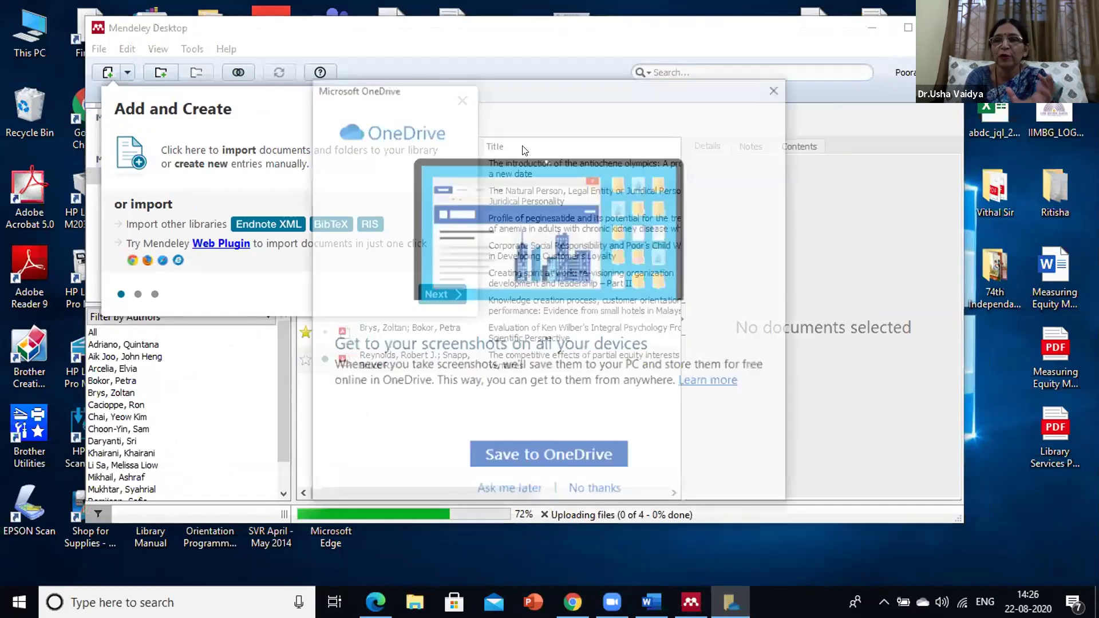
pyautogui.press('Escape')
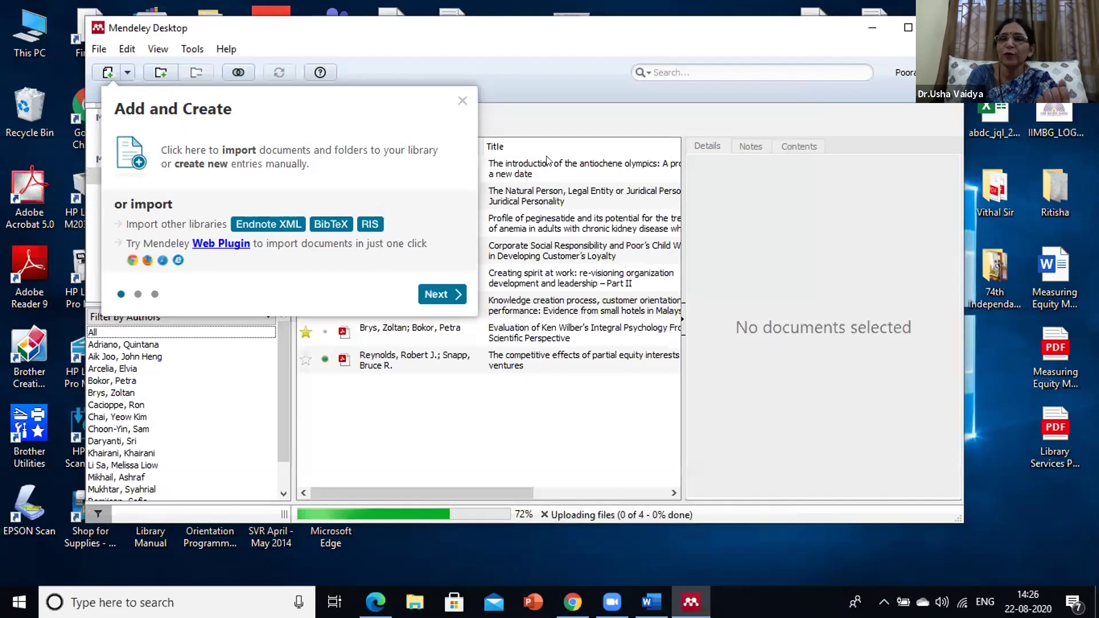
pyautogui.press('Print')
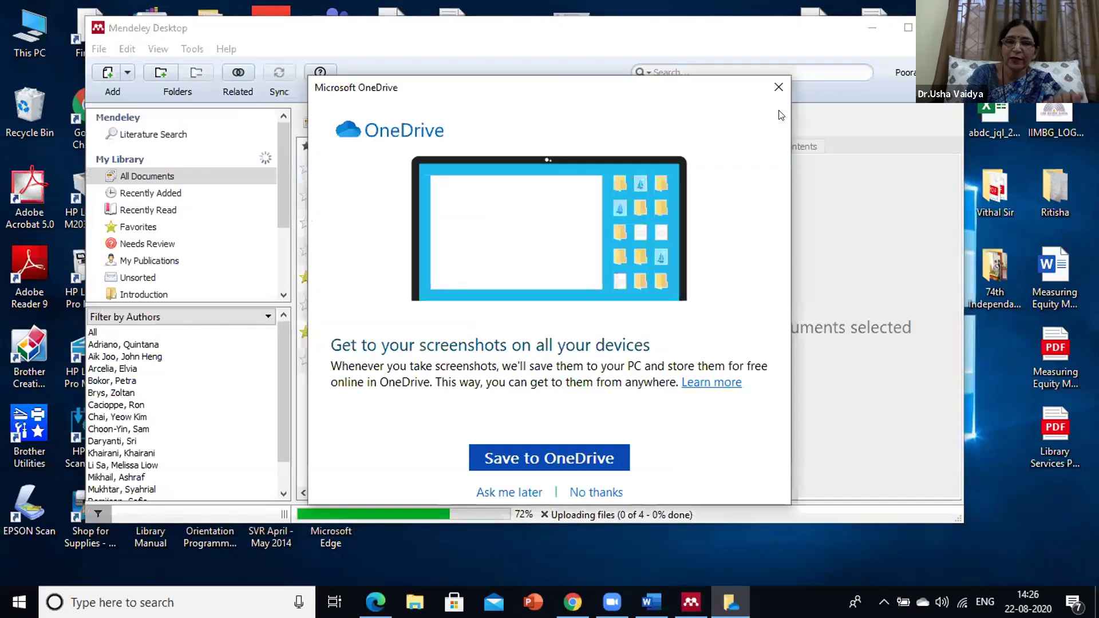
# Dismiss the OneDrive screenshot prompt and minimize Mendeley to show the Windows desktop
pyautogui.press('Escape')
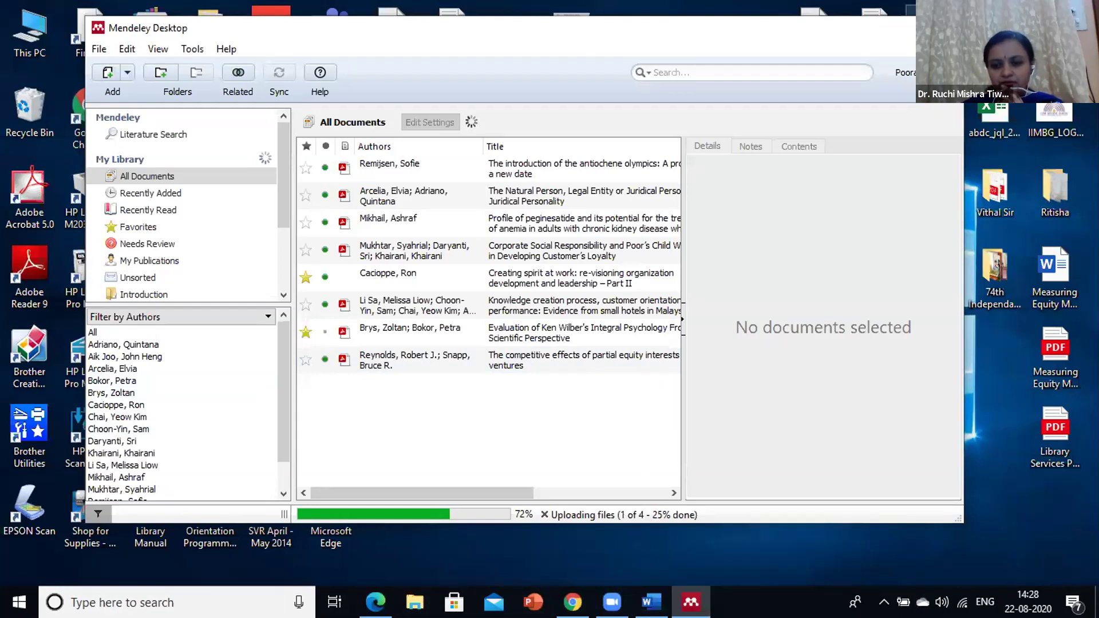
pyautogui.press('super+d')
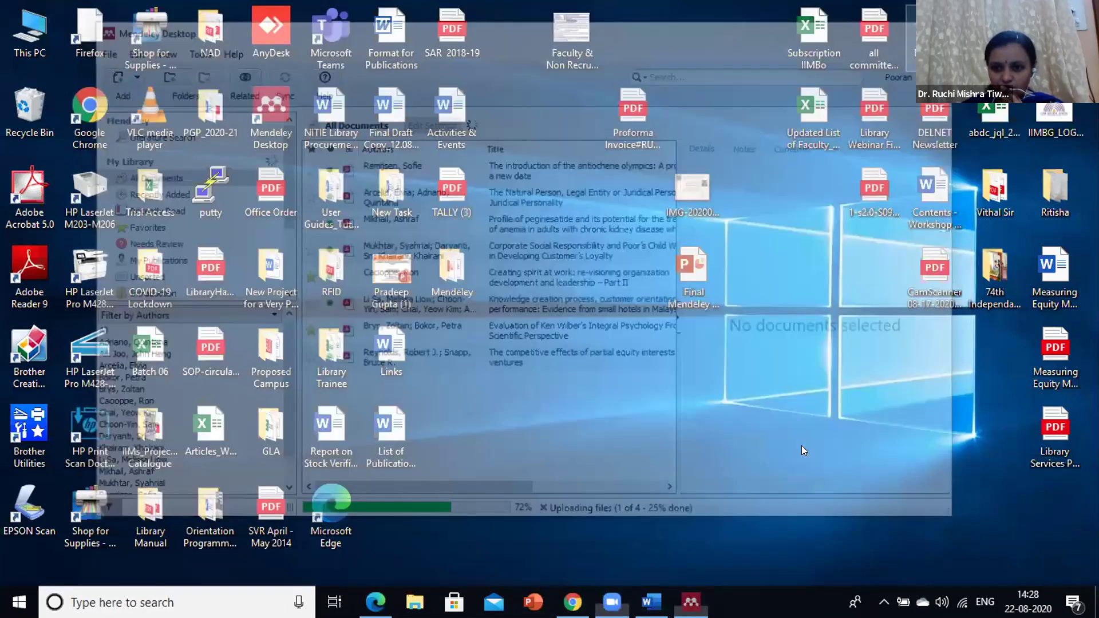